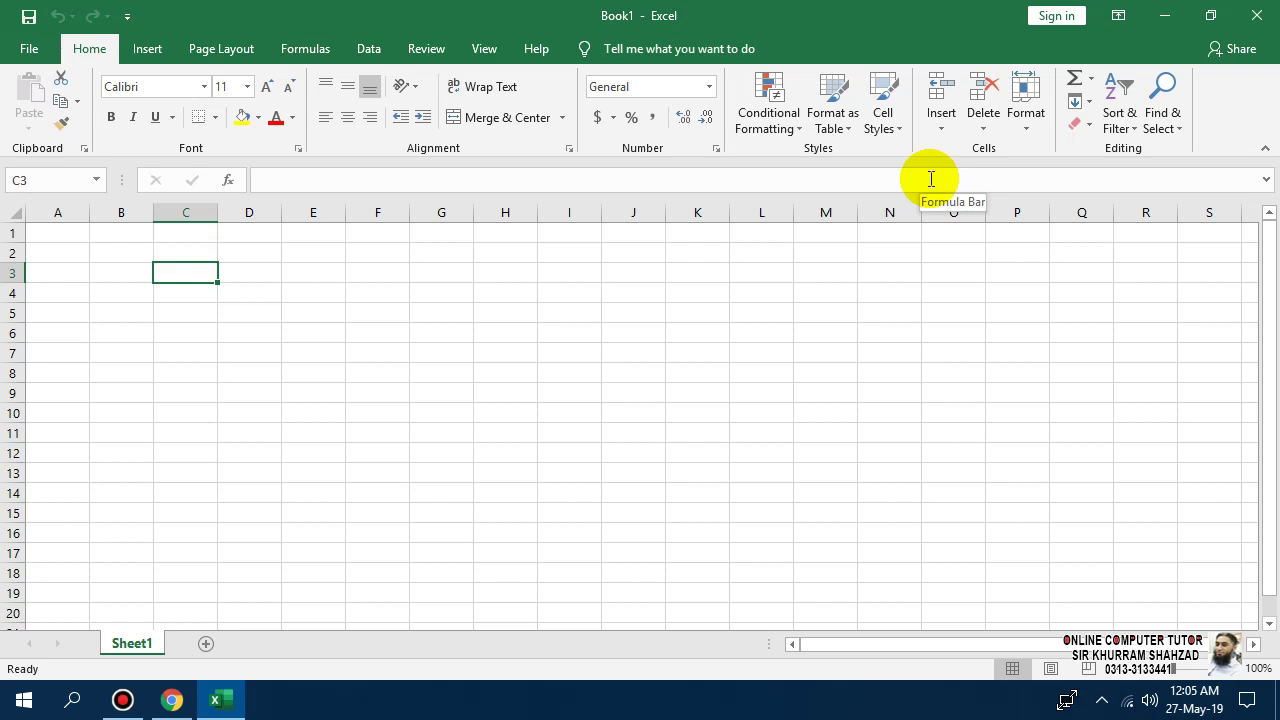
# Step: Enter the heading FIXED in cell C3
pyautogui.write('FIXED')
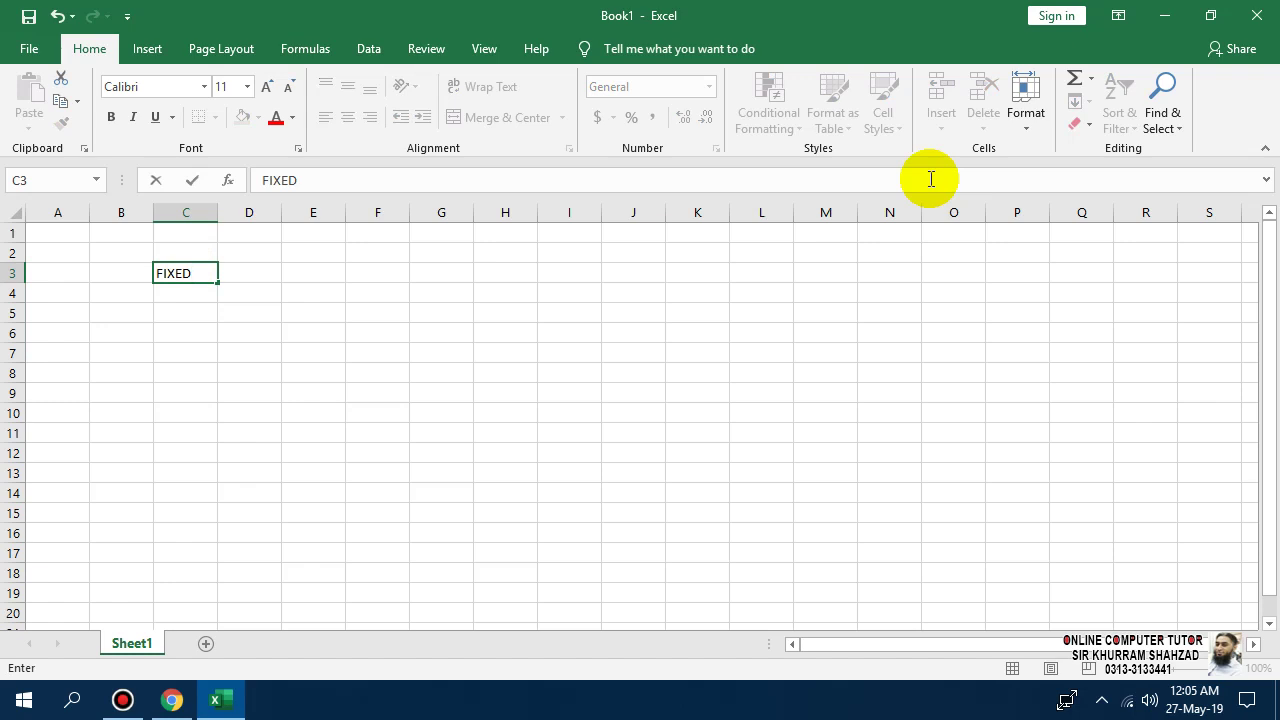
pyautogui.press('Return')
pyautogui.press('Return')
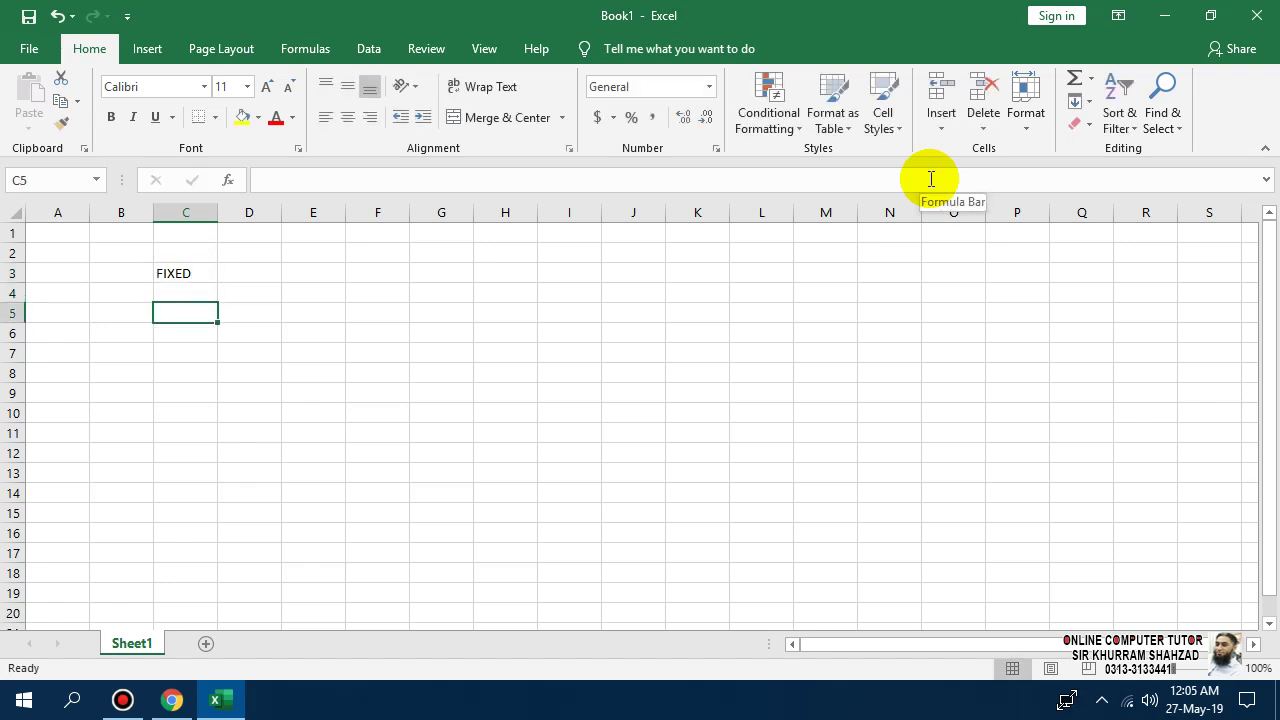
# Step: Merge and center cells C4:E5, and widen columns C through E equally
pyautogui.hotkey('shift', 'Right')
pyautogui.hotkey('shift', 'Right')
pyautogui.hotkey('shift', 'Right')
pyautogui.hotkey('shift', 'Left')
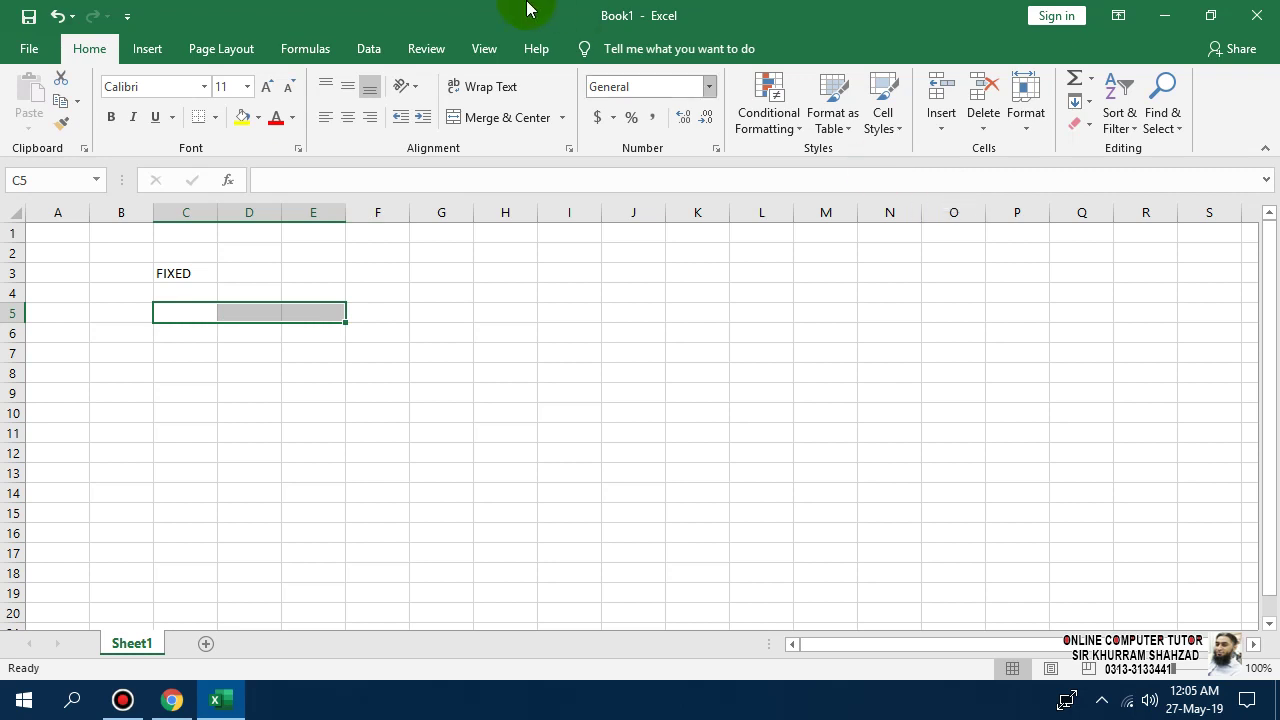
pyautogui.click(507, 117)
pyautogui.moveTo(178, 295); pyautogui.dragTo(251, 310)
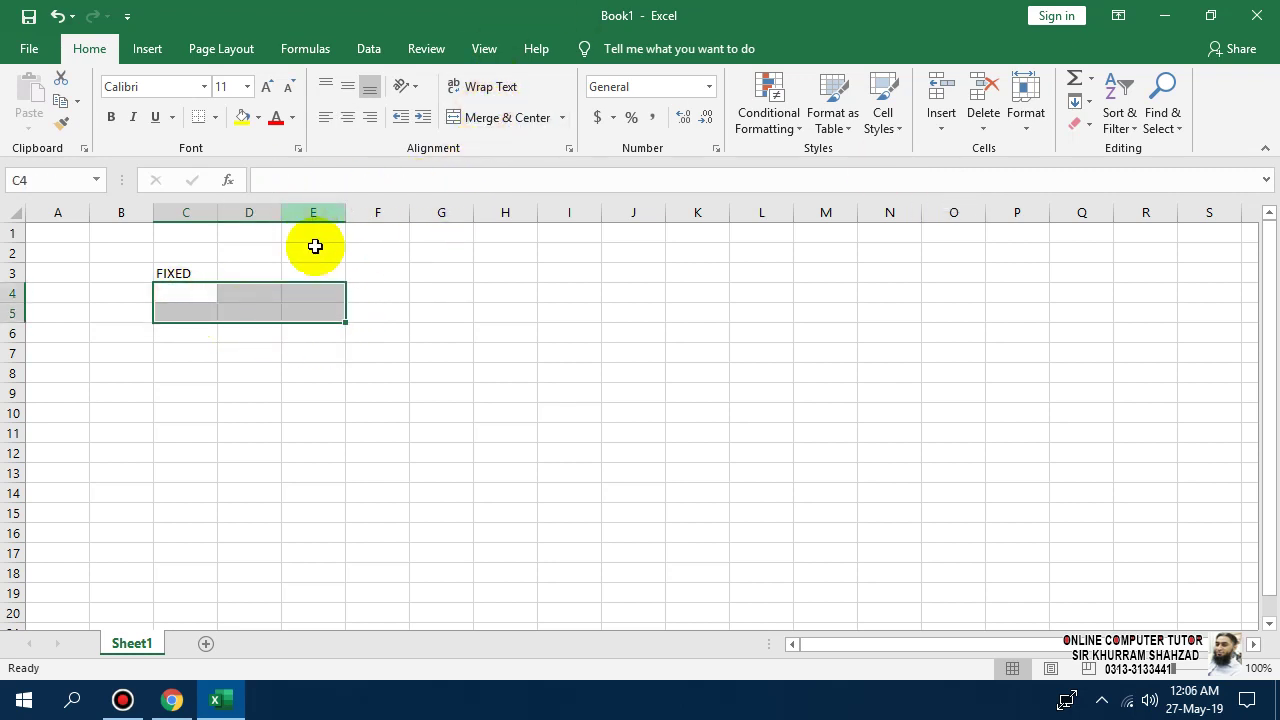
pyautogui.click(508, 118)
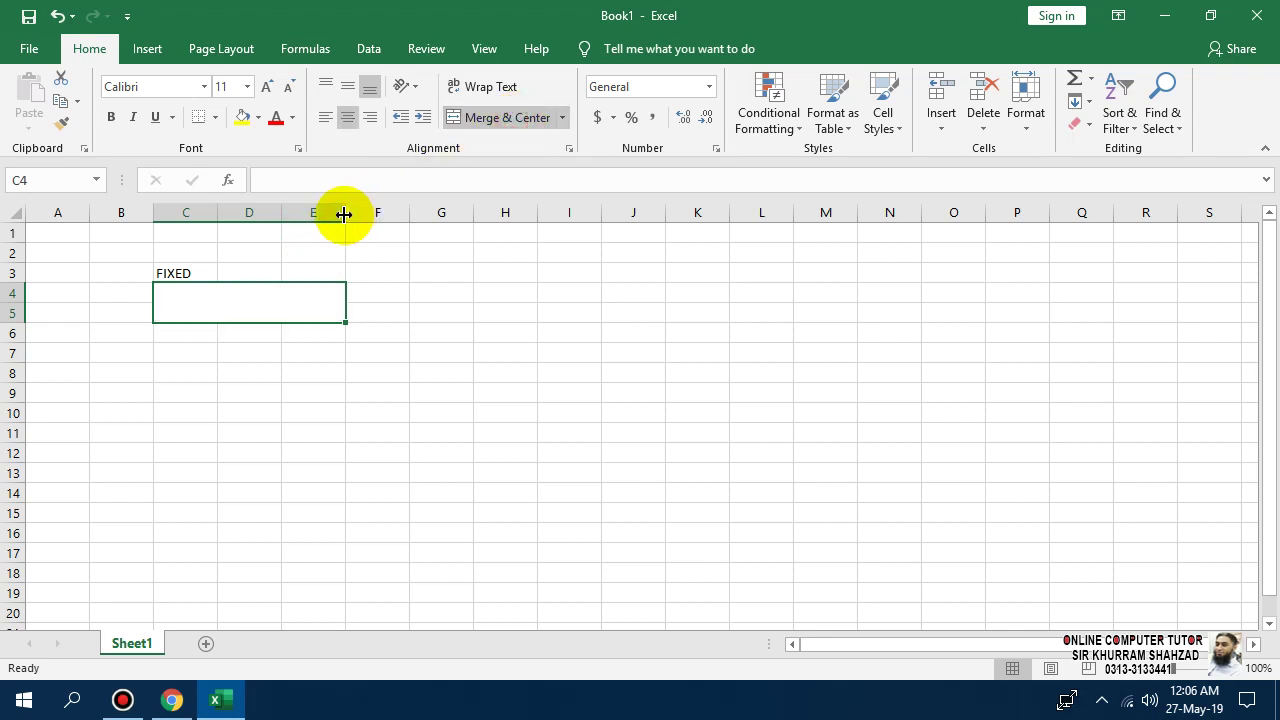
pyautogui.moveTo(331, 212); pyautogui.dragTo(292, 215)
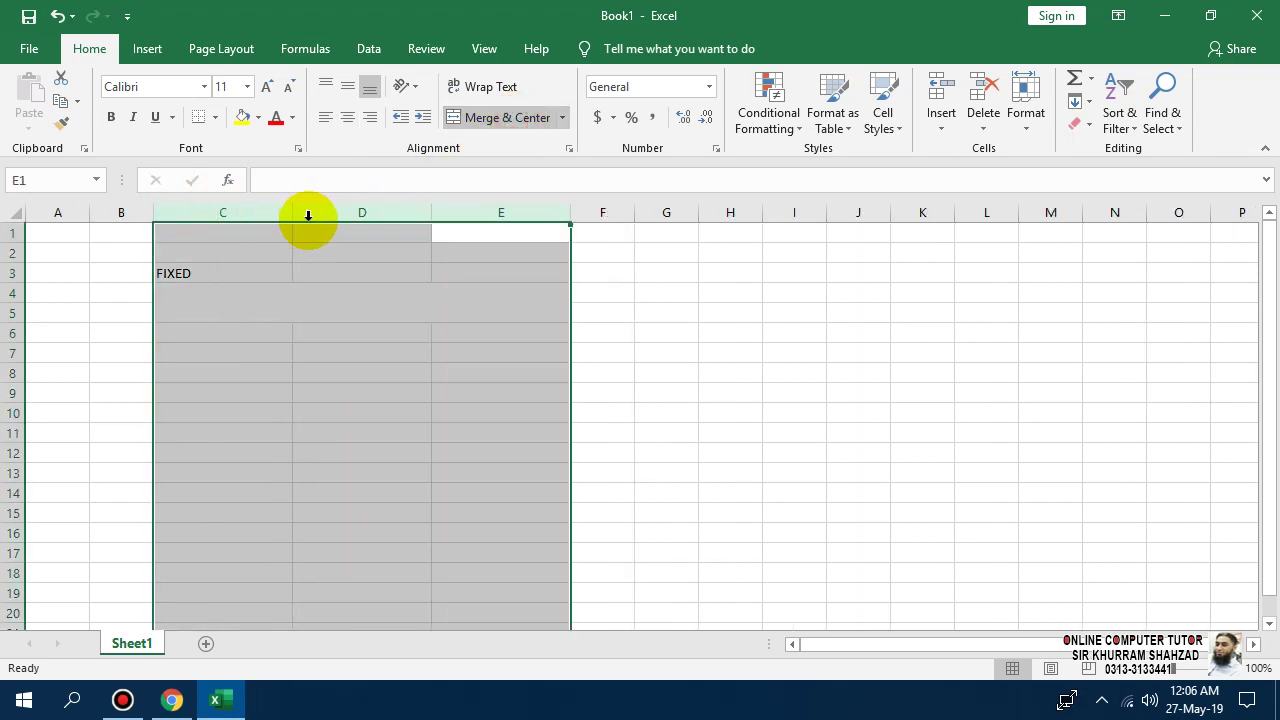
# Step: Enter in merged cell C4: "Rounds a number to the specified number of decimals and returns the result as text with or without commas."
pyautogui.click(280, 291)
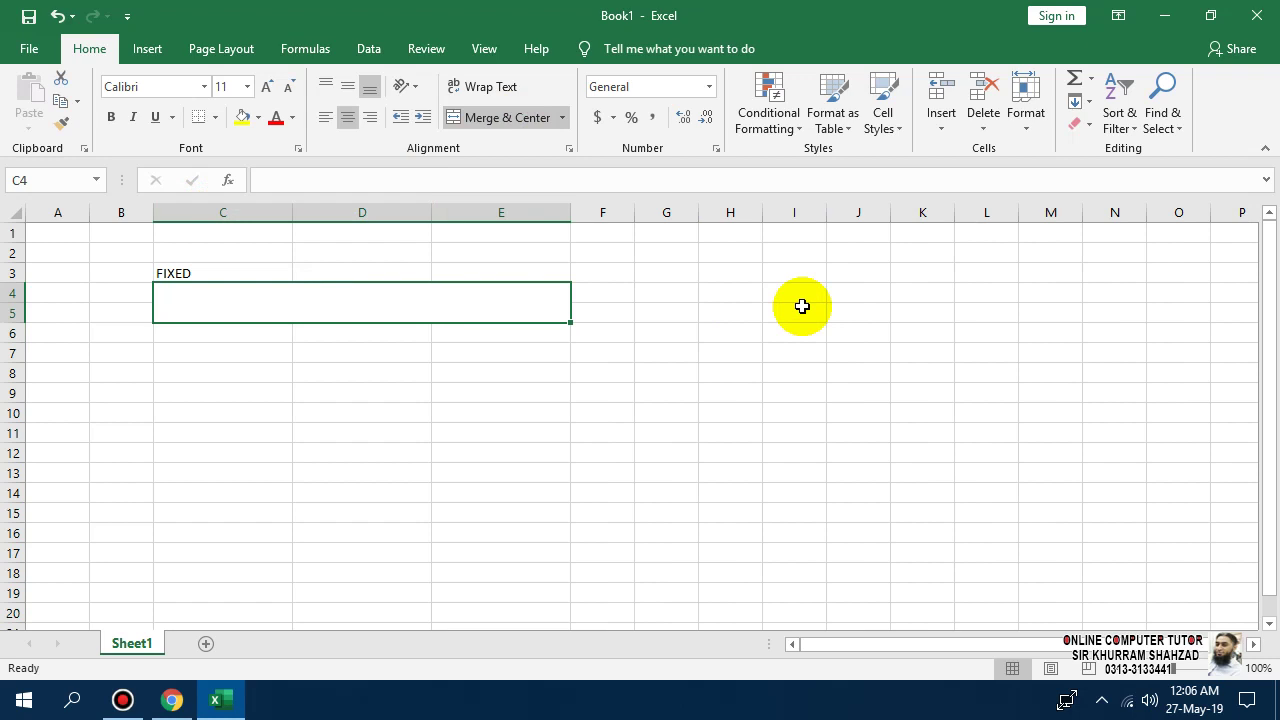
pyautogui.write('Rounds')
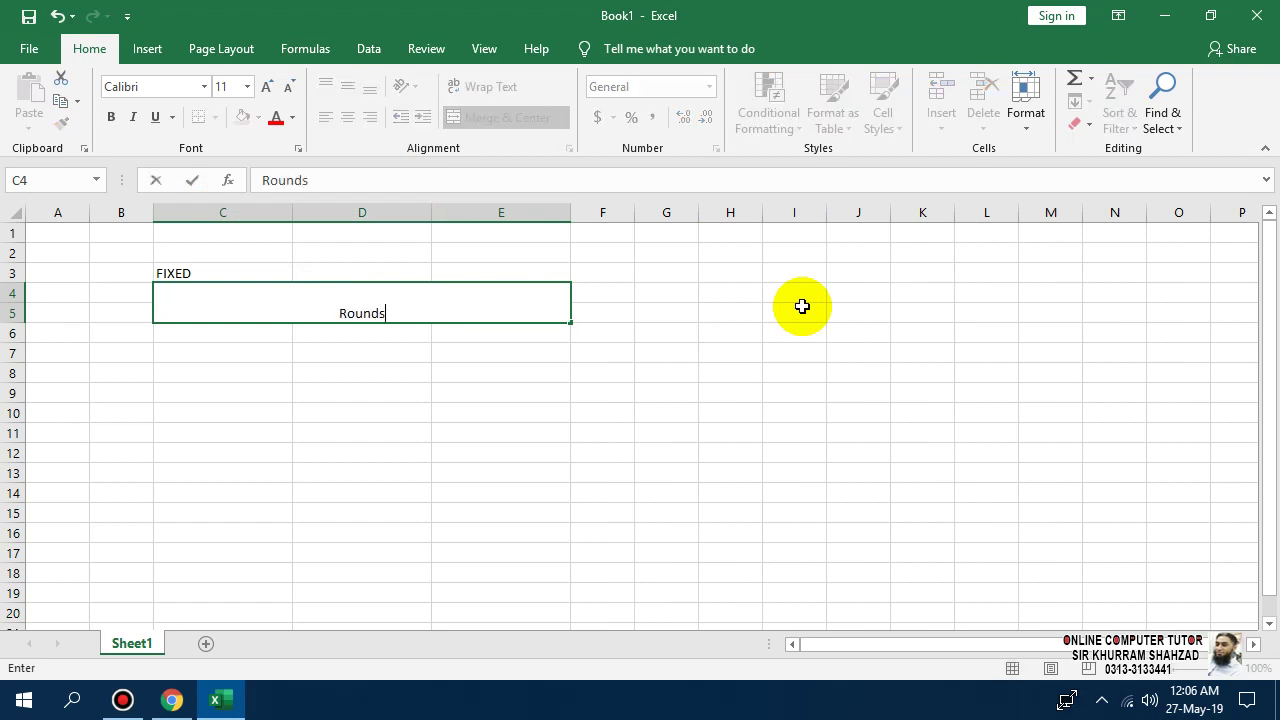
pyautogui.write(' a numbe')
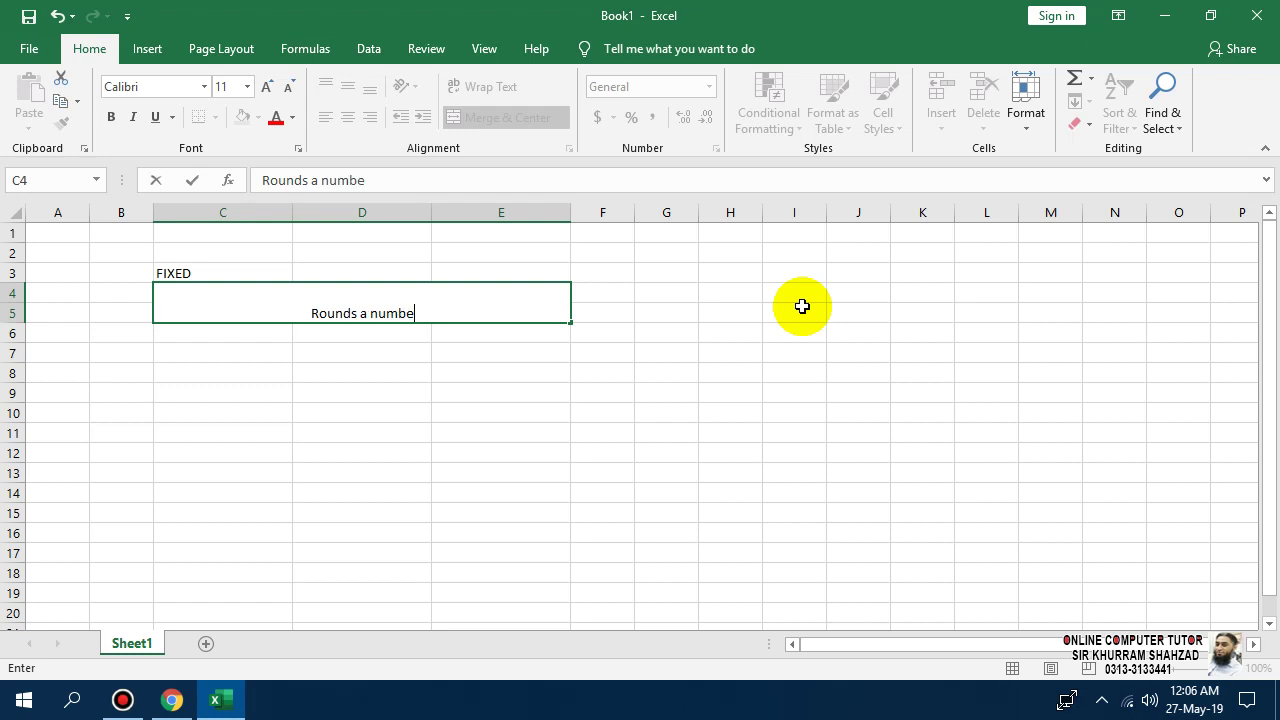
pyautogui.write('r to th')
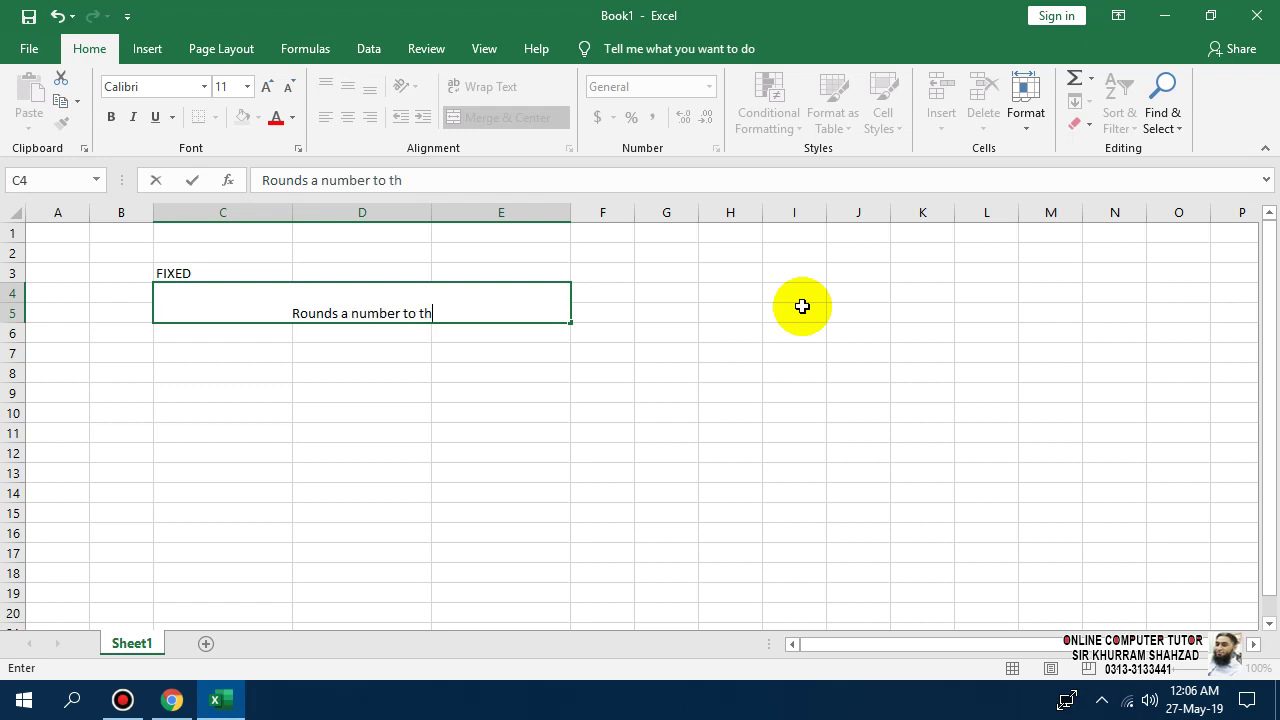
pyautogui.write('e specified')
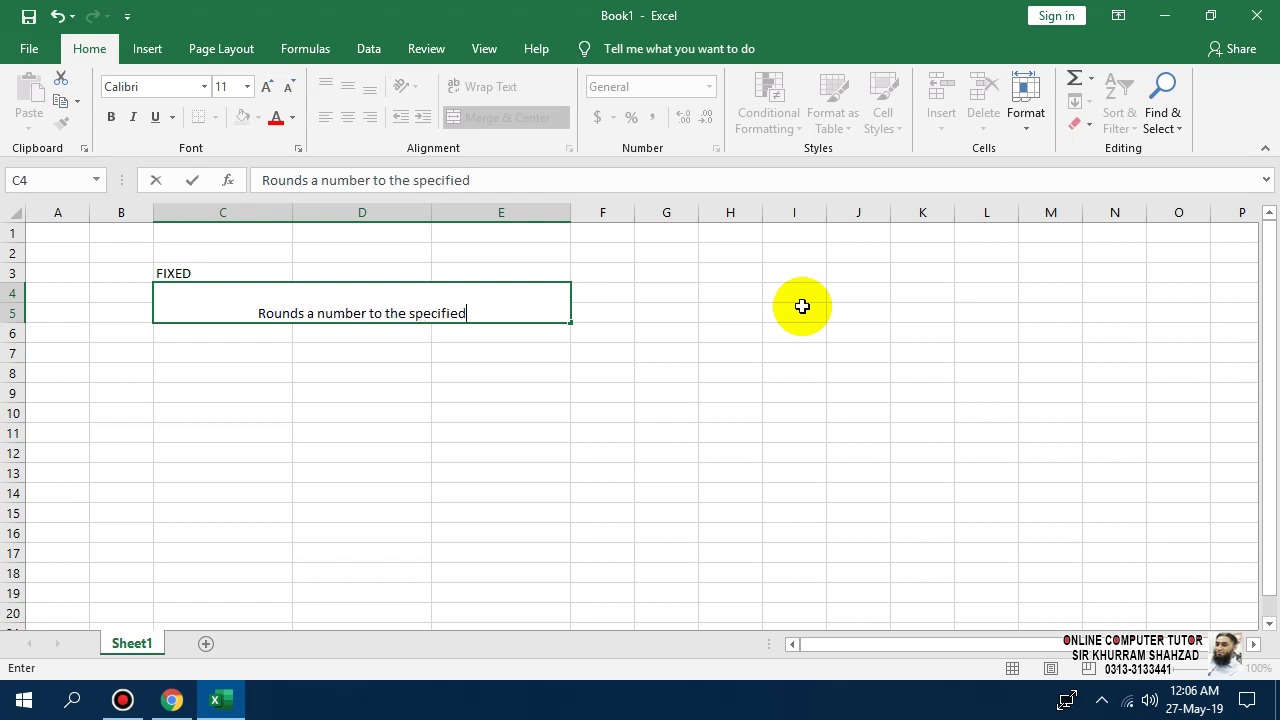
pyautogui.write(' number')
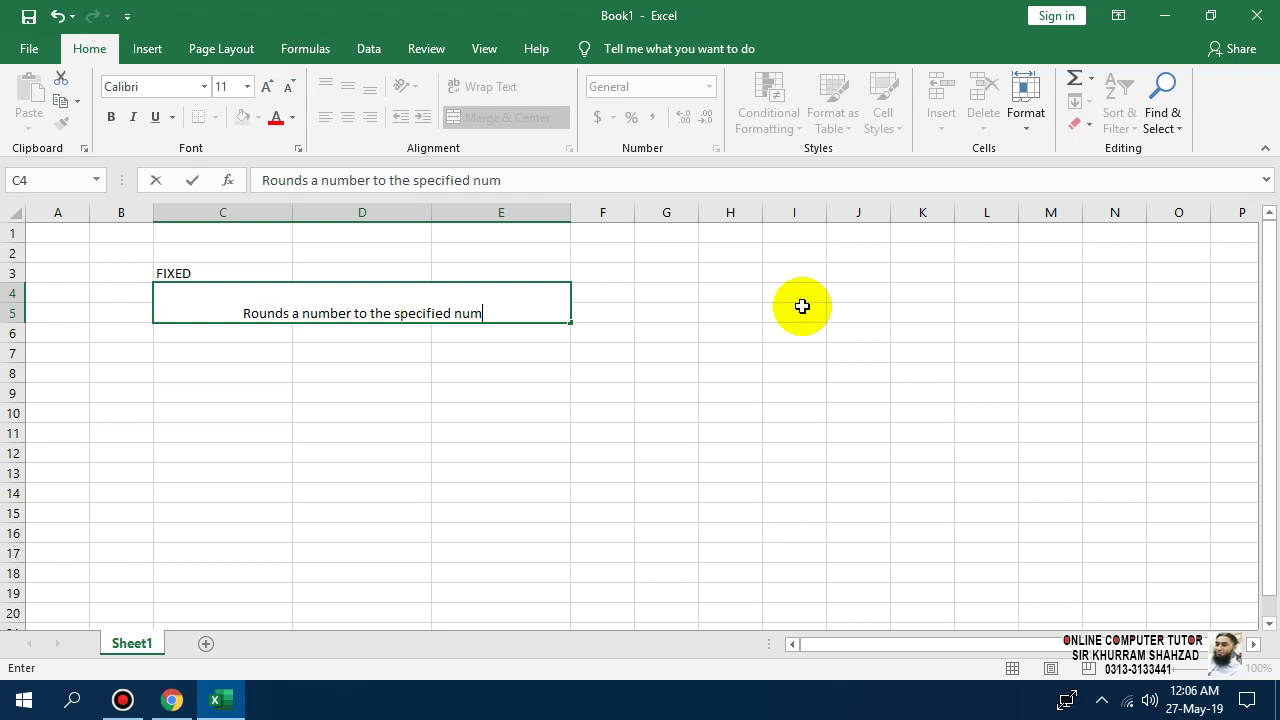
pyautogui.write(' of ')
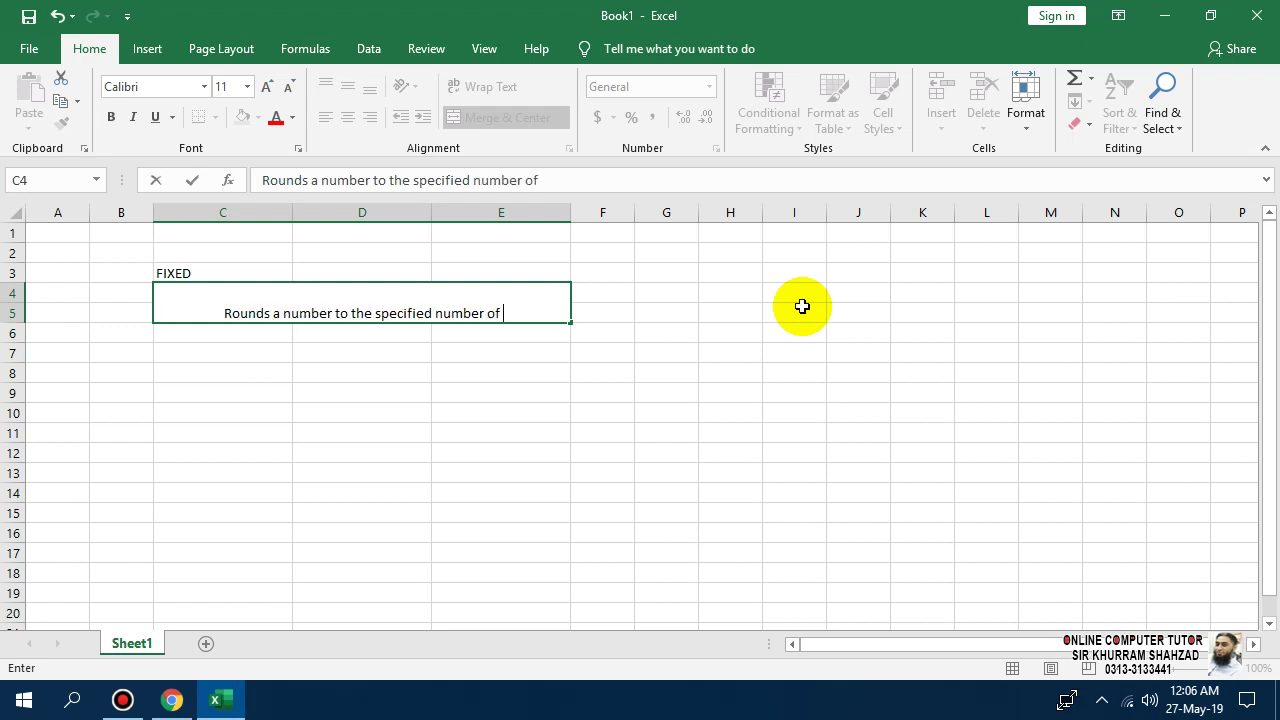
pyautogui.write('decima')
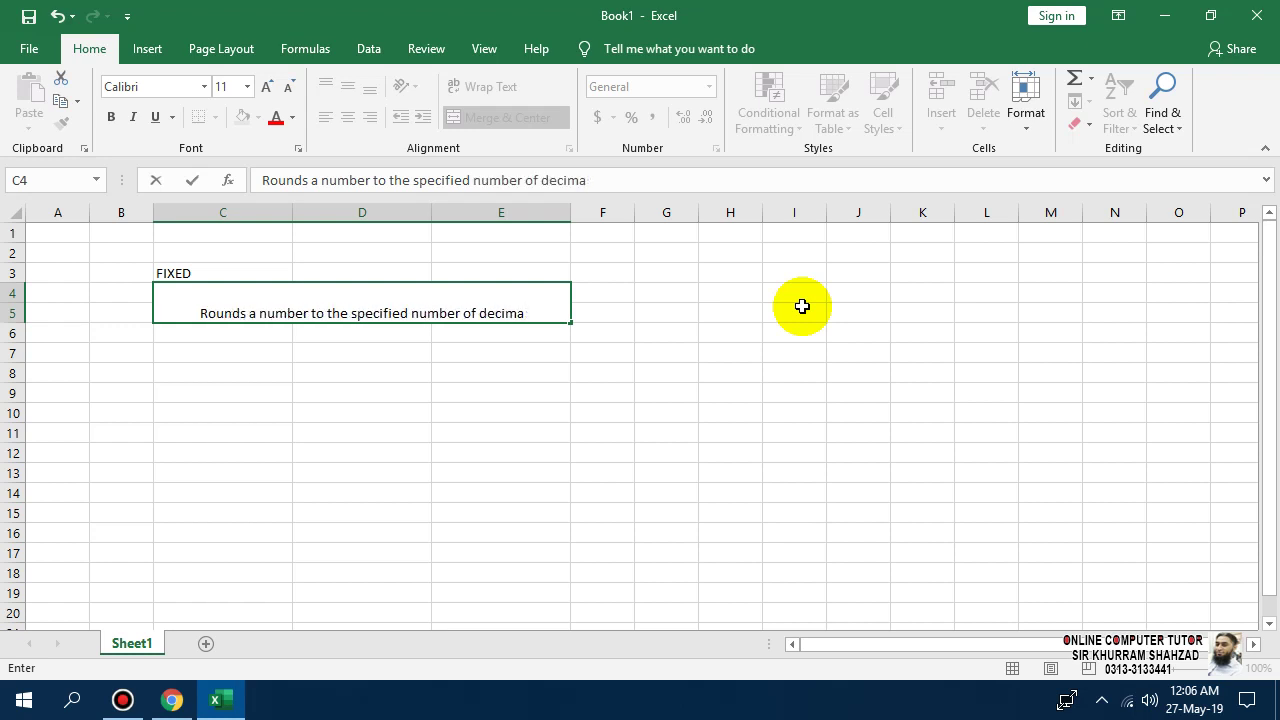
pyautogui.write('ls')
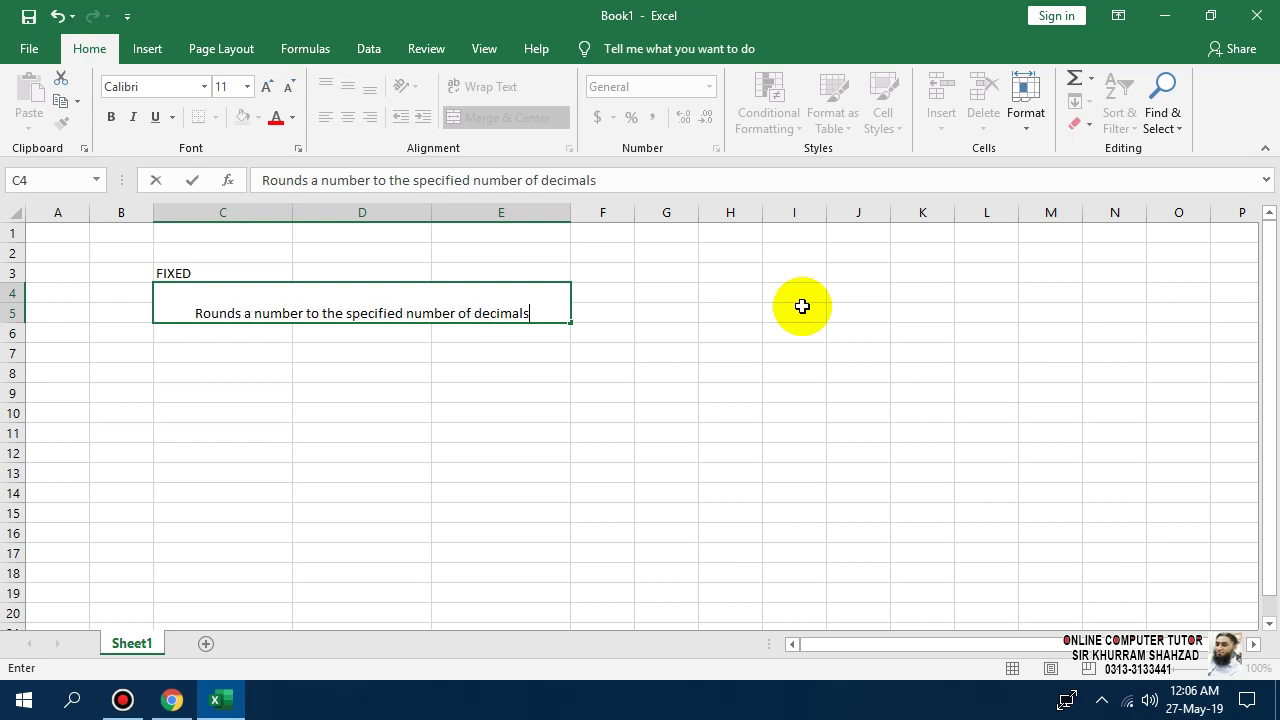
pyautogui.write(' and ret')
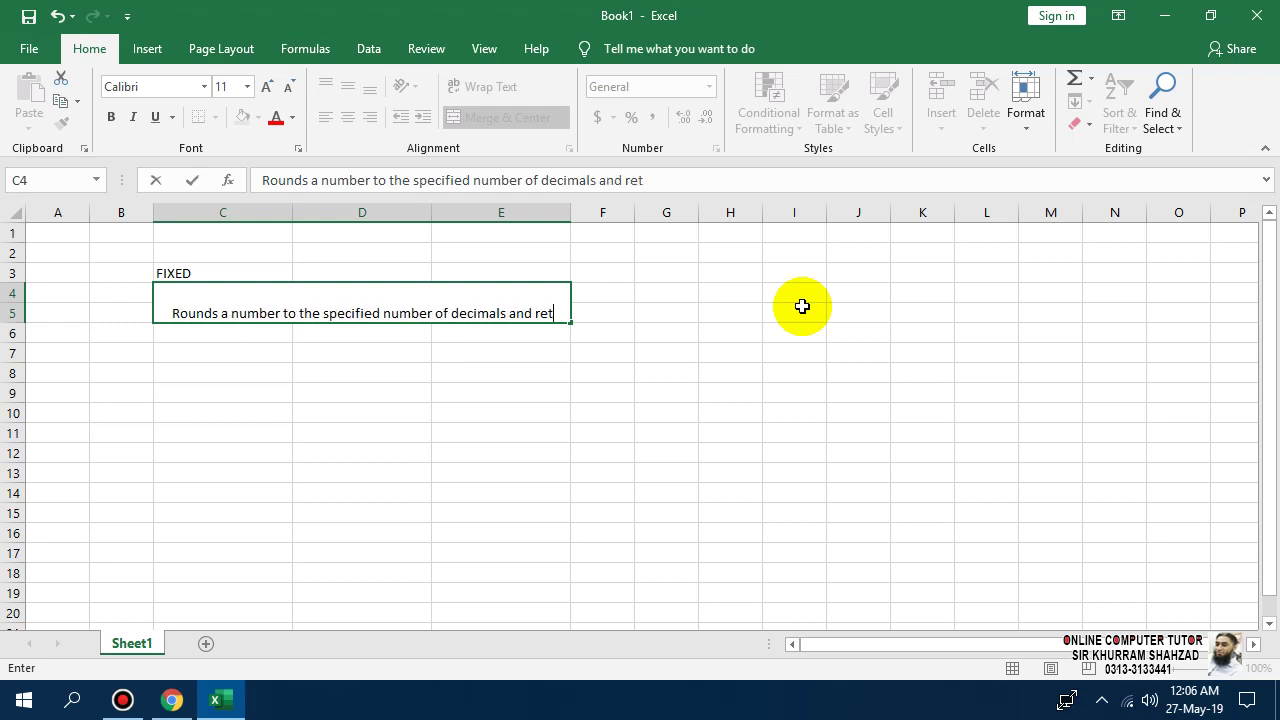
pyautogui.write('urns')
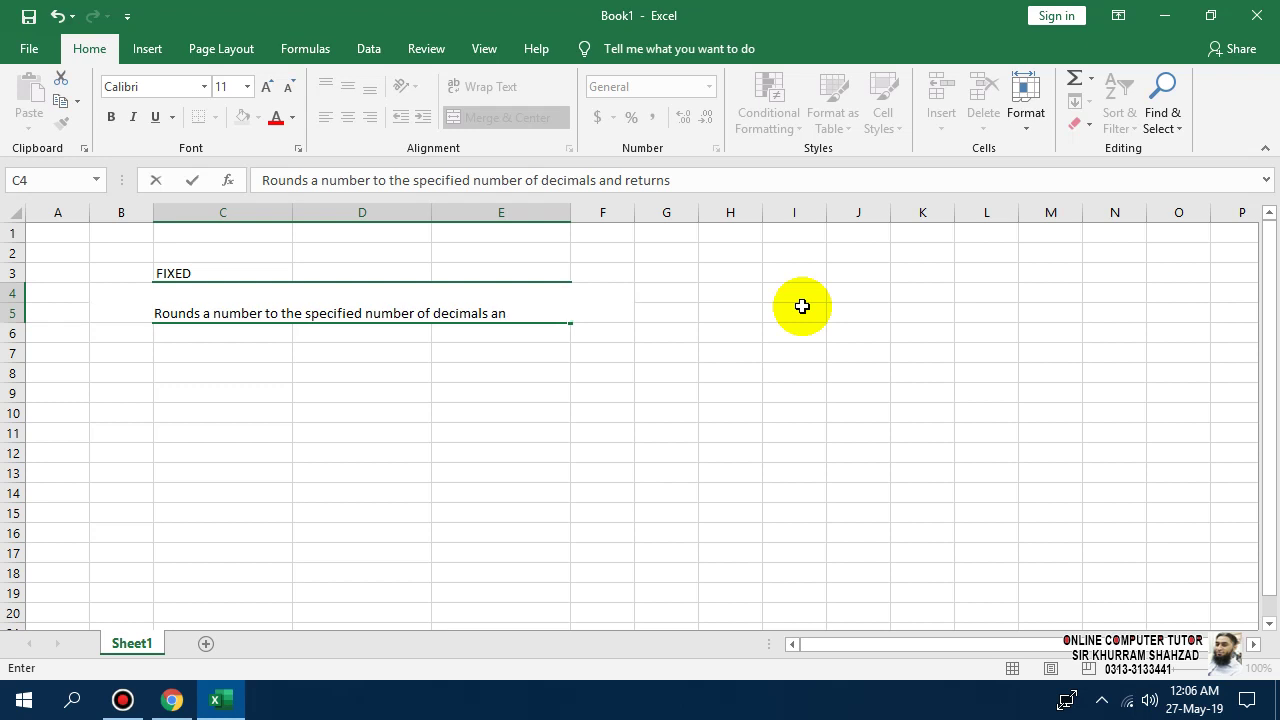
pyautogui.write(' the result')
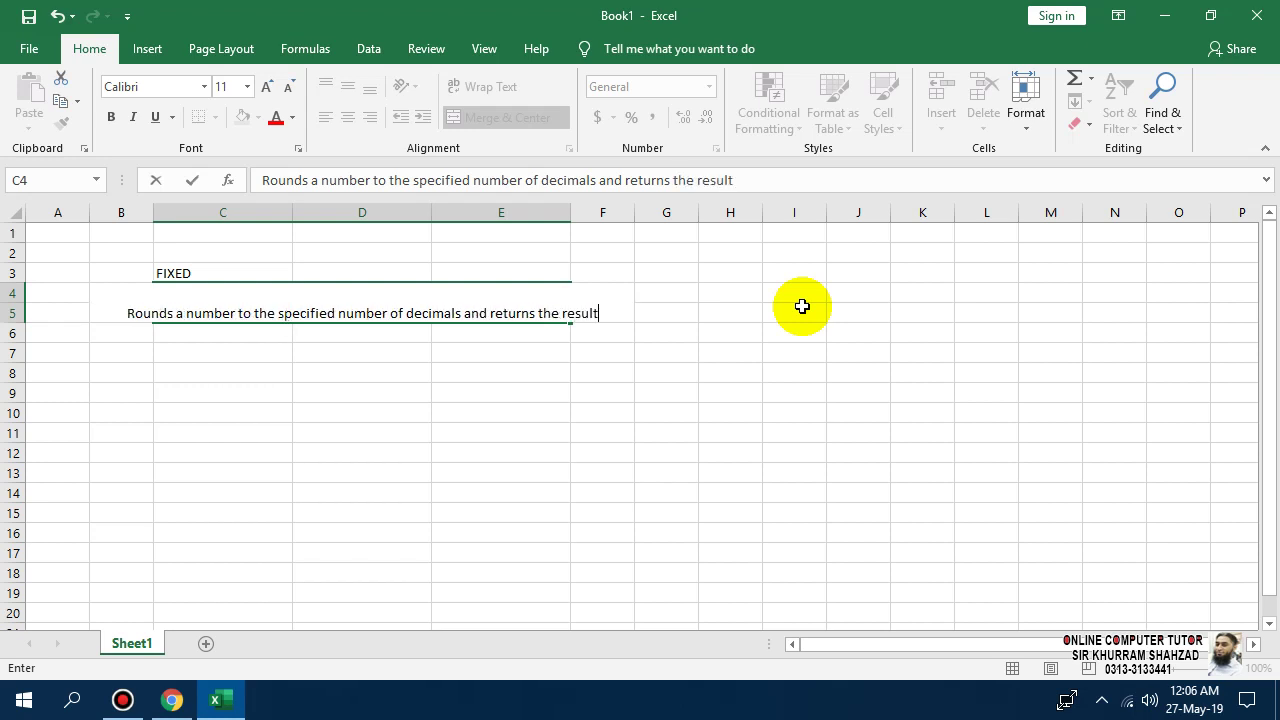
pyautogui.write(' as text')
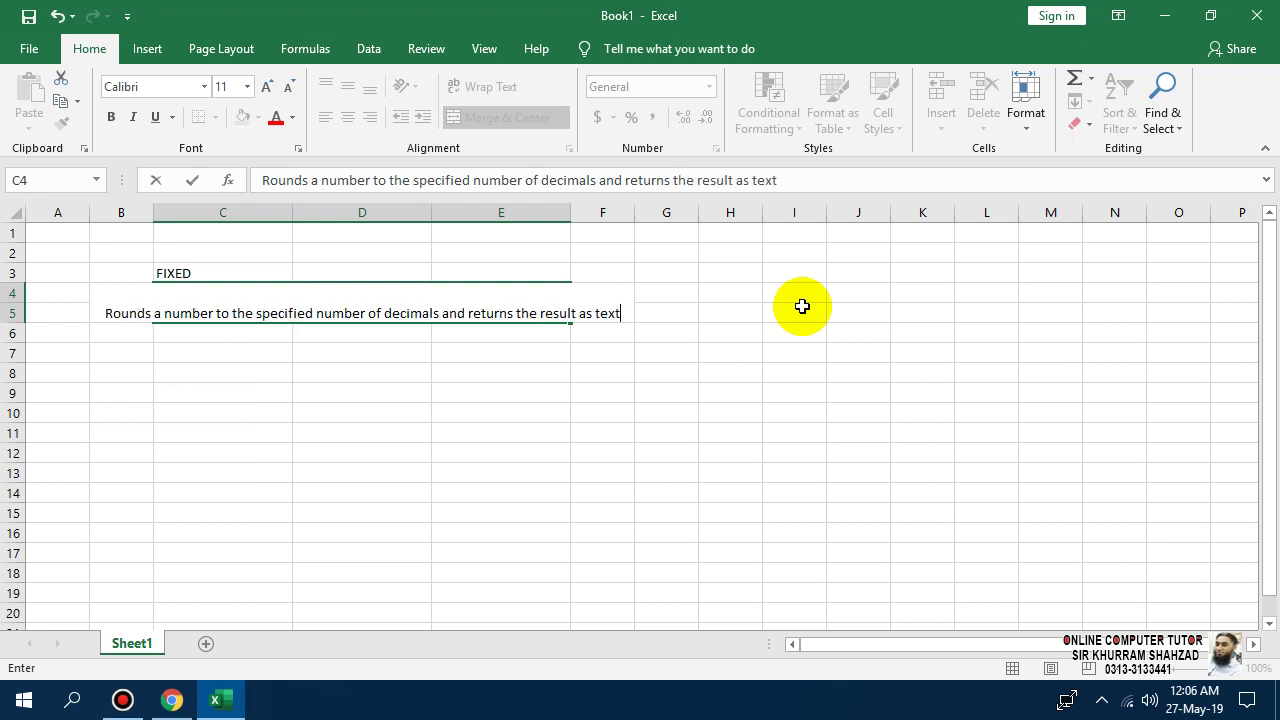
pyautogui.write(' w')
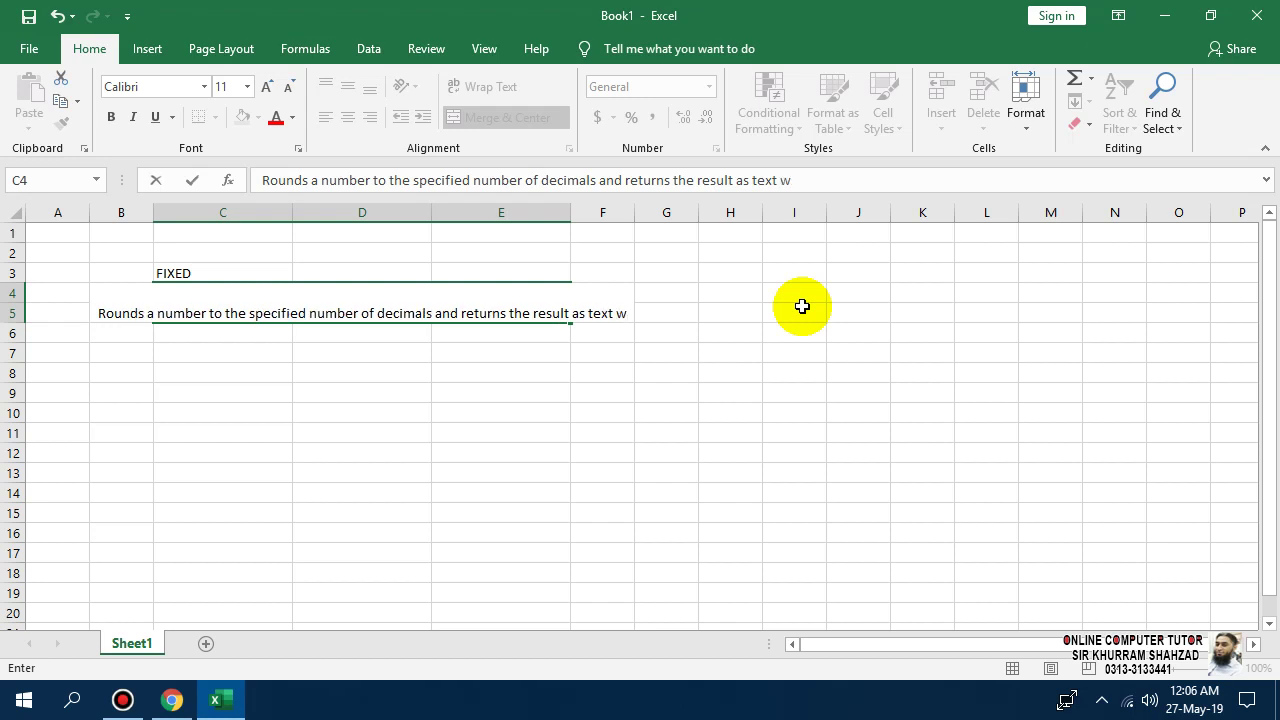
pyautogui.write('ith')
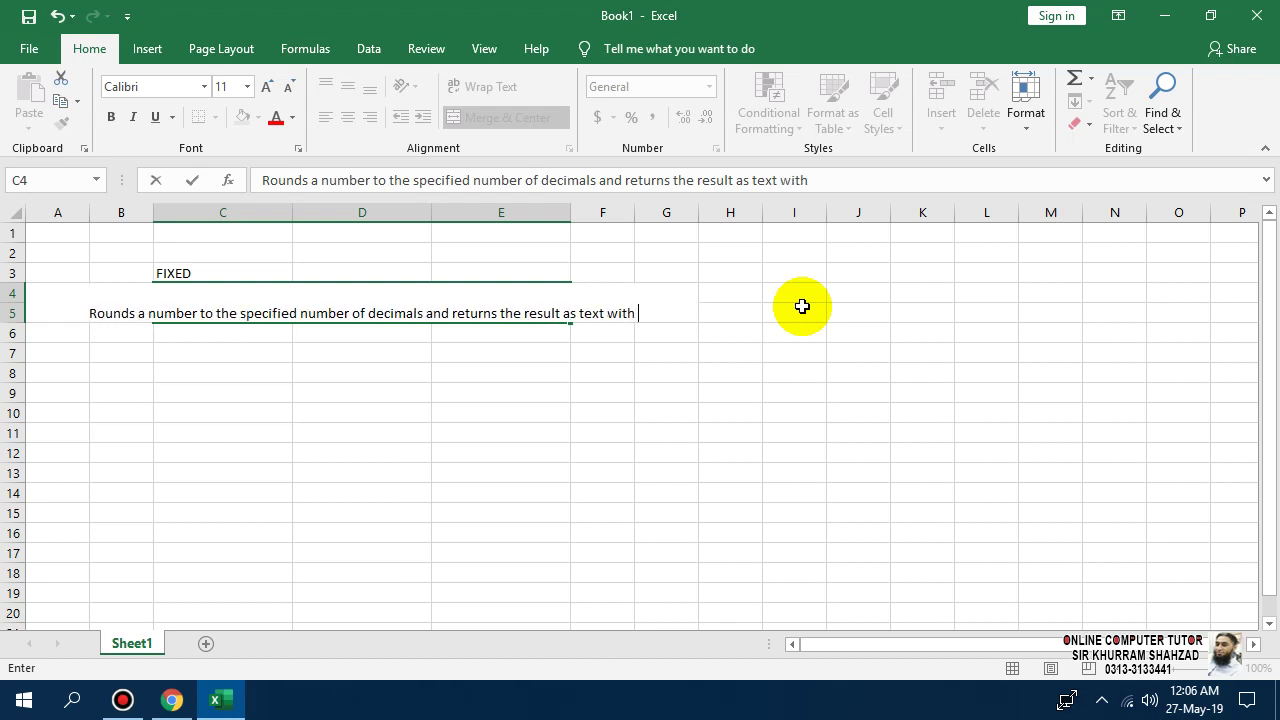
pyautogui.write(' or with')
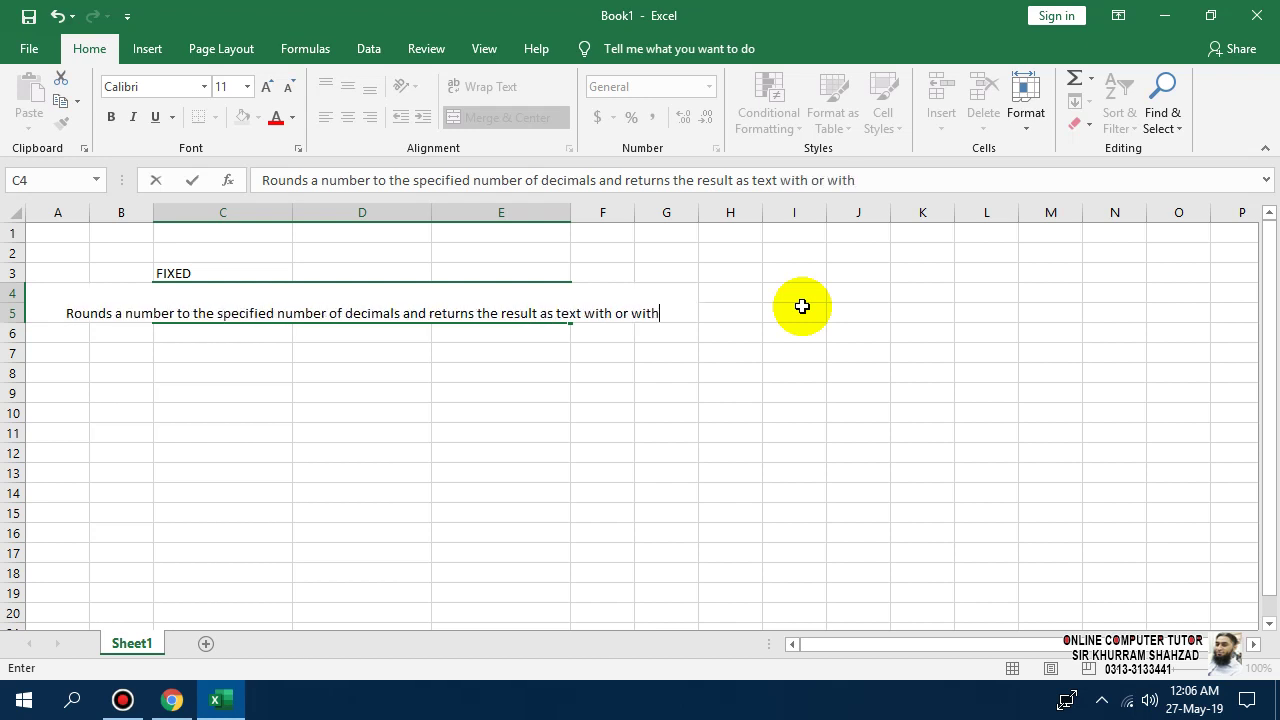
pyautogui.write('out')
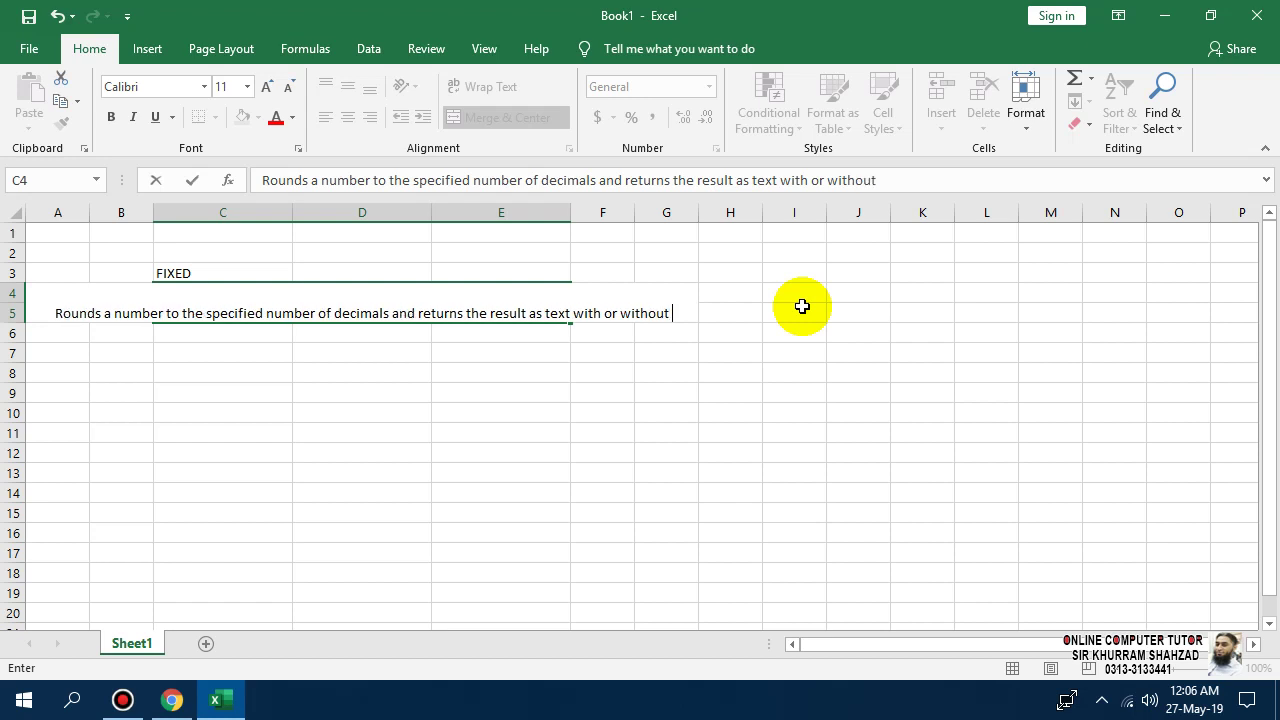
pyautogui.write(' commas.')
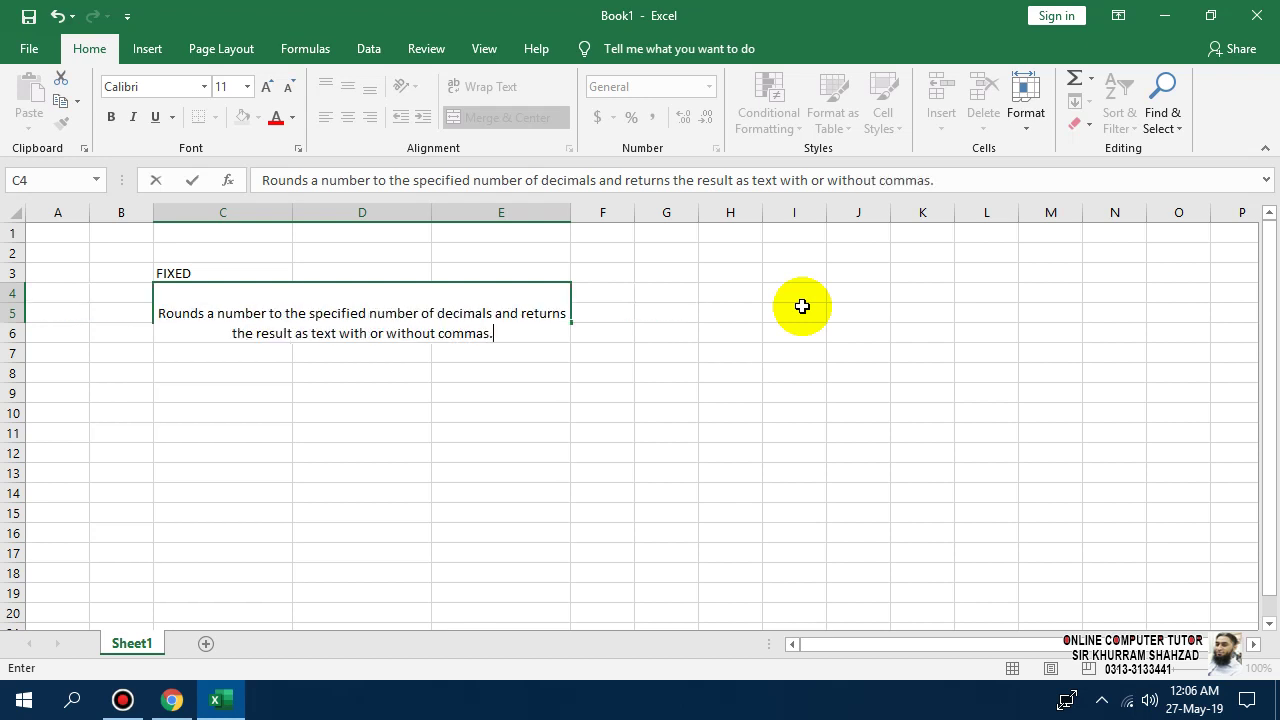
pyautogui.press('BackSpace')
pyautogui.write(',')
pyautogui.press('BackSpace')
pyautogui.write('.')
pyautogui.press('Return')
# Step: Wrap the description text in merged cell C4 and align it vertically to the middle
pyautogui.click(526, 297)
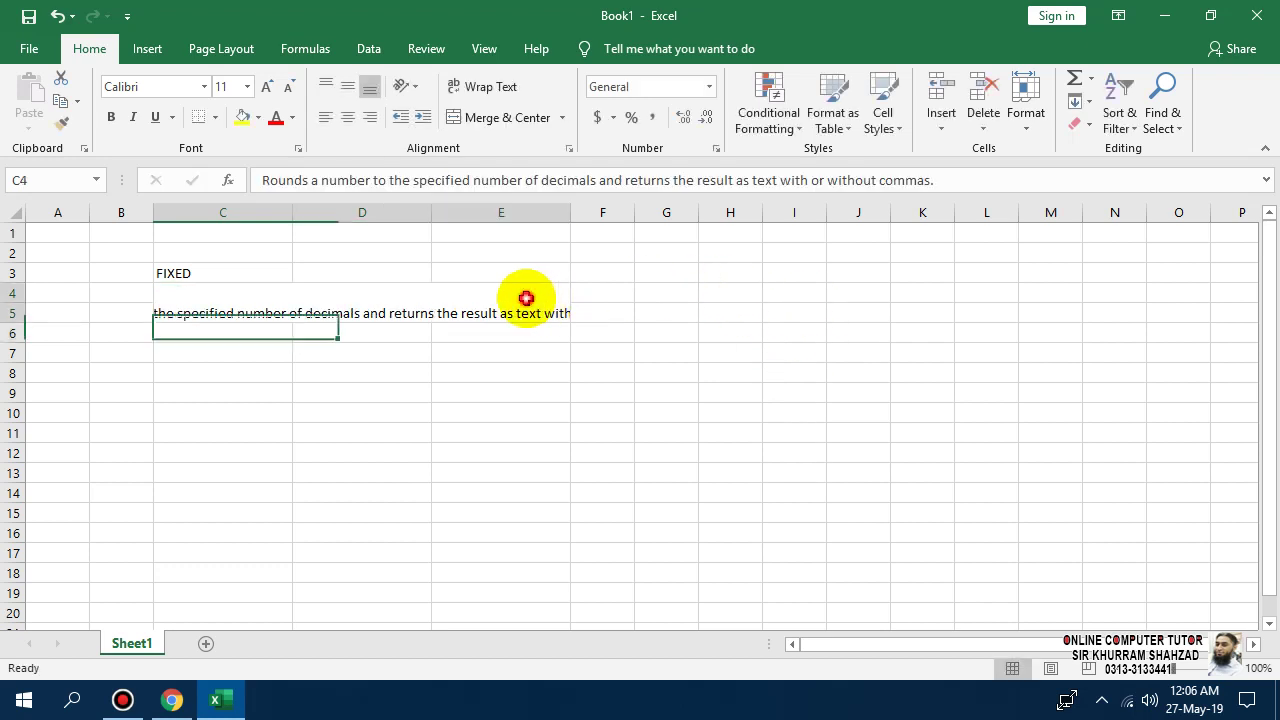
pyautogui.click(405, 86)
pyautogui.click(460, 87)
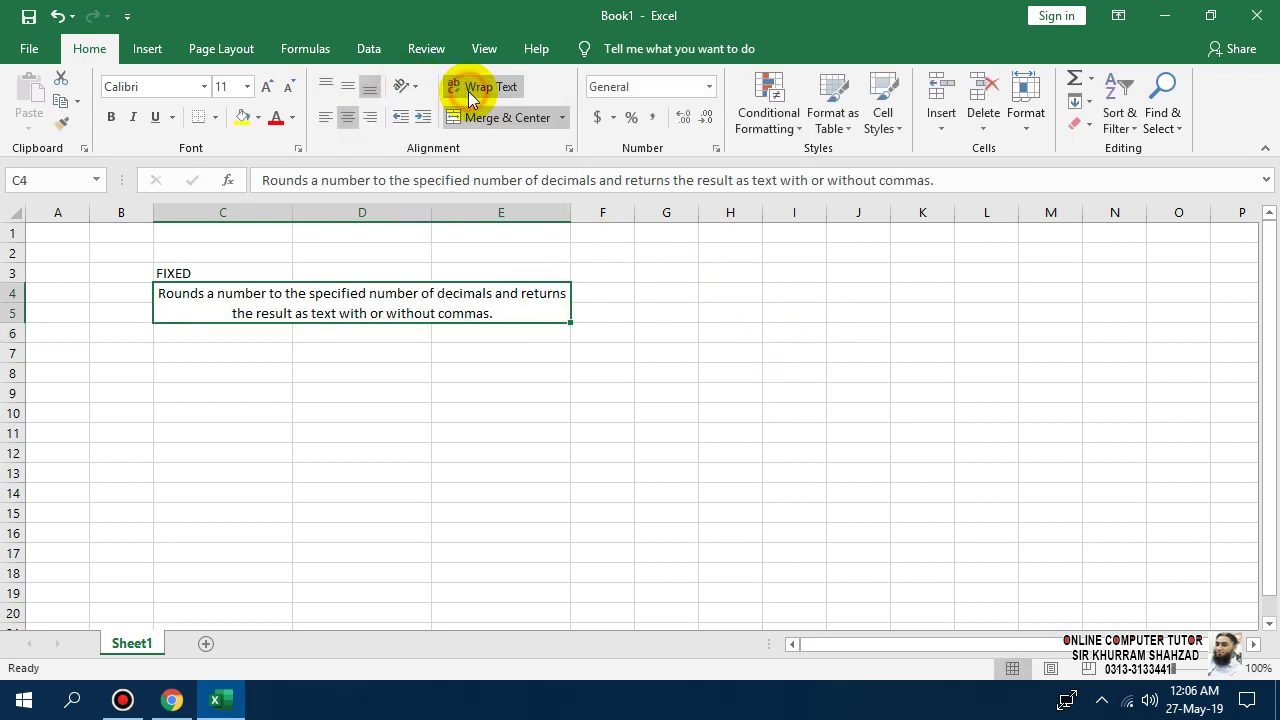
# Step: Make the description text bold at font size 14 and increase the height of row 5
pyautogui.click(111, 117)
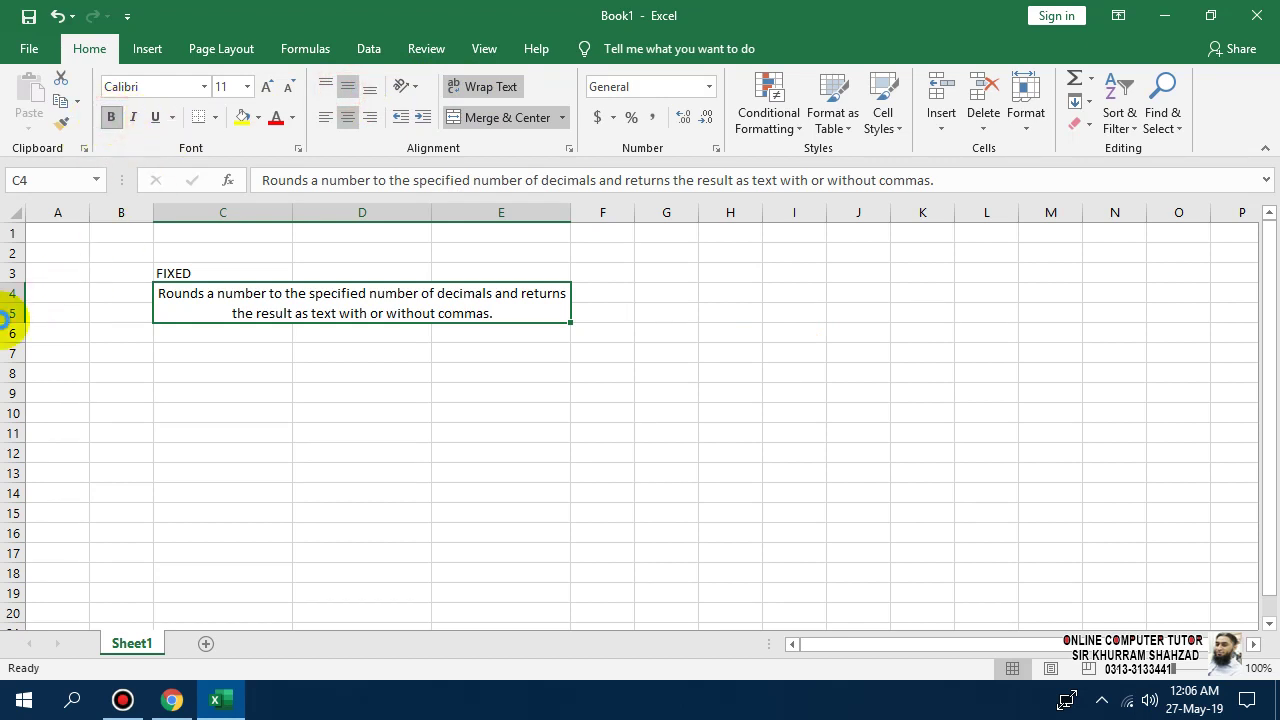
pyautogui.moveTo(17, 315); pyautogui.dragTo(14, 338)
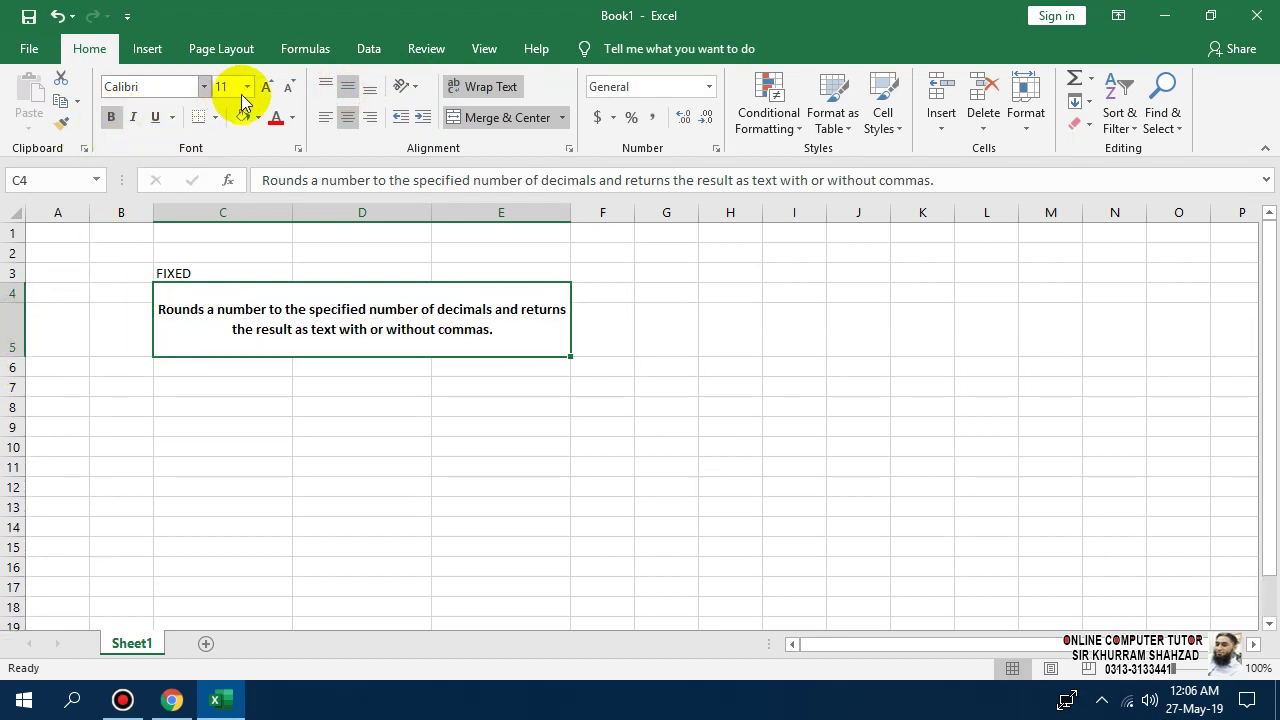
pyautogui.click(268, 89)
pyautogui.click(268, 89)
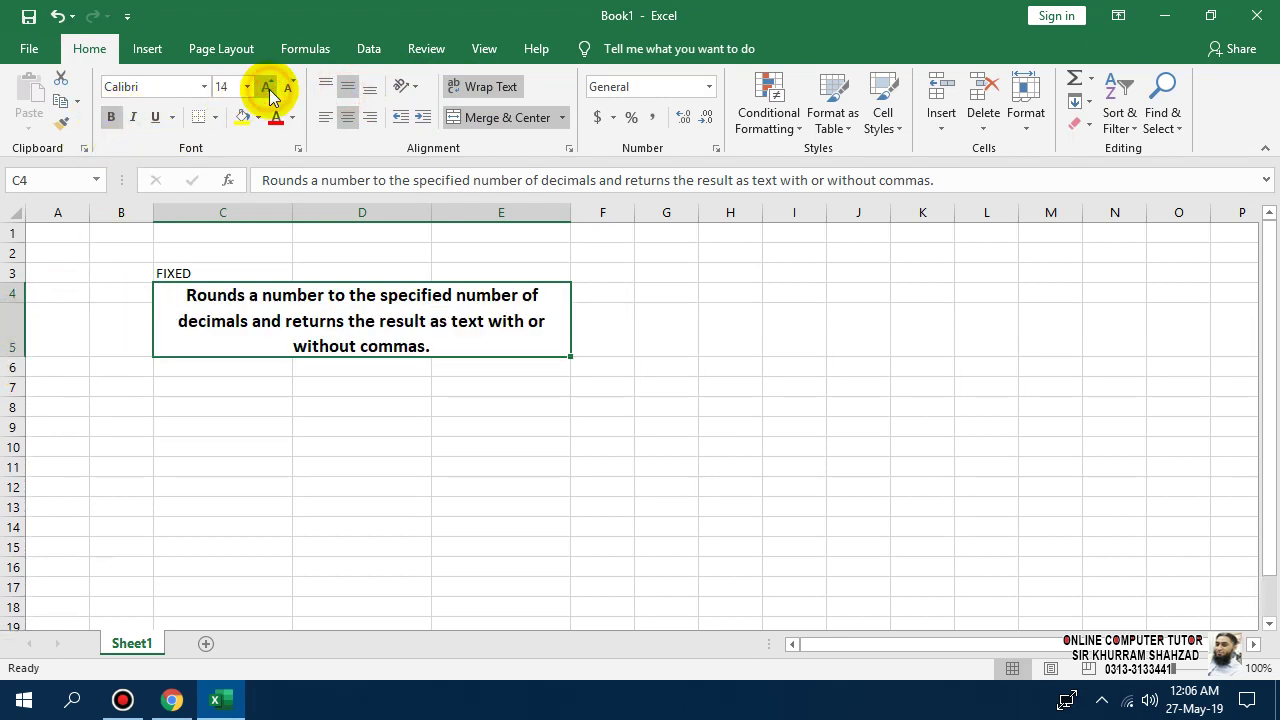
# Step: Merge and center the FIXED heading across C3:E3, and give it a yellow fill with red text
pyautogui.click(170, 266)
pyautogui.moveTo(314, 262); pyautogui.dragTo(500, 263)
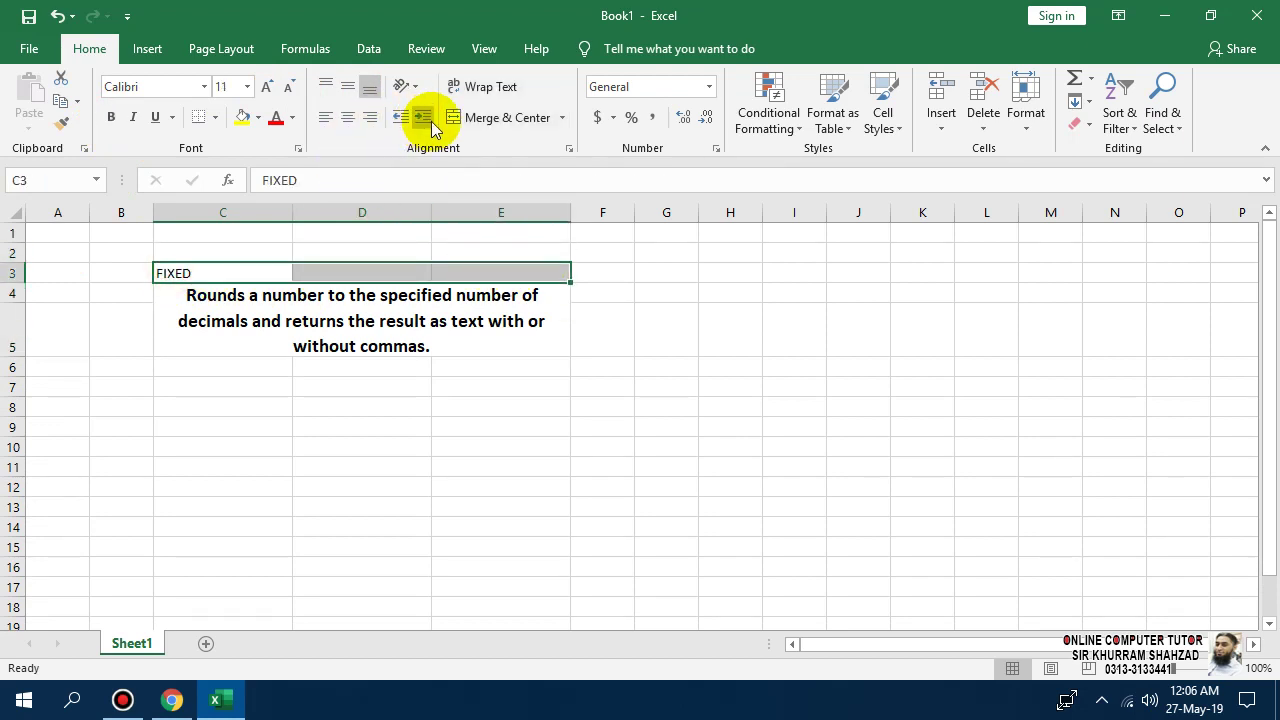
pyautogui.click(470, 118)
pyautogui.click(242, 117)
pyautogui.click(276, 117)
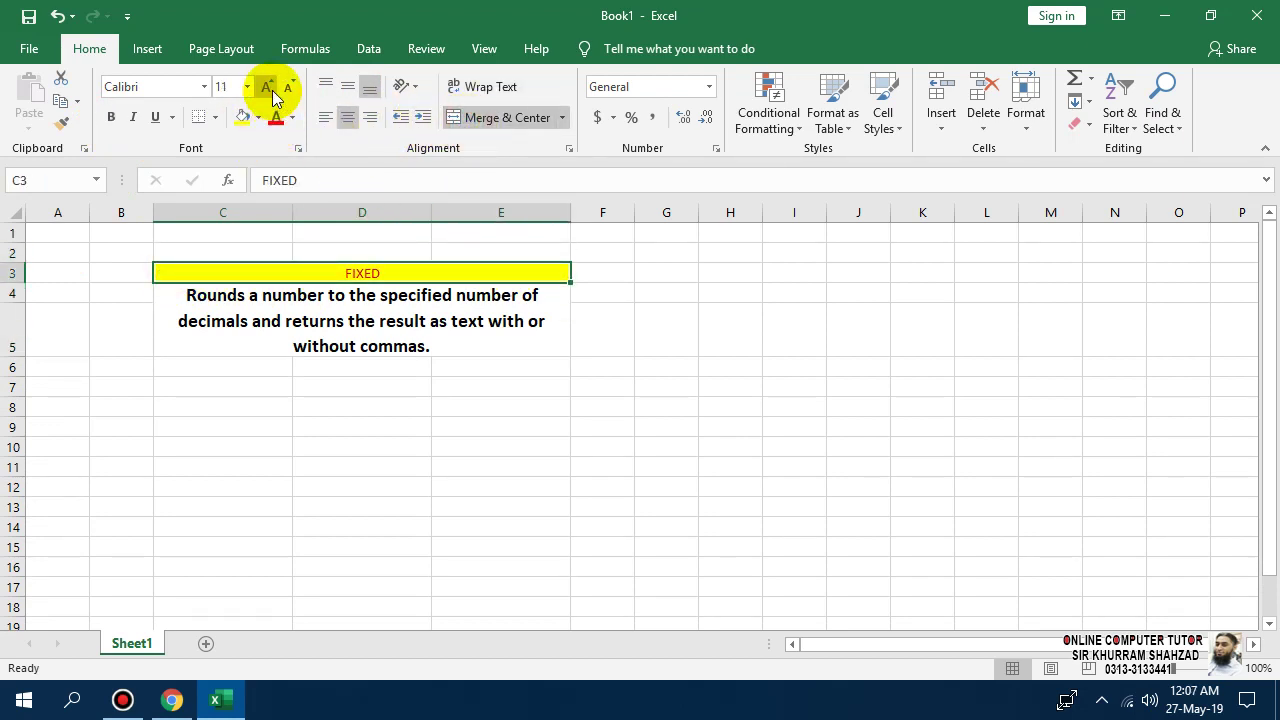
# Step: Increase the FIXED heading's font size to 24 and make it bold
pyautogui.click(268, 89)
pyautogui.click(268, 89)
pyautogui.click(268, 89)
pyautogui.click(268, 89)
pyautogui.click(268, 89)
pyautogui.click(268, 89)
pyautogui.click(268, 89)
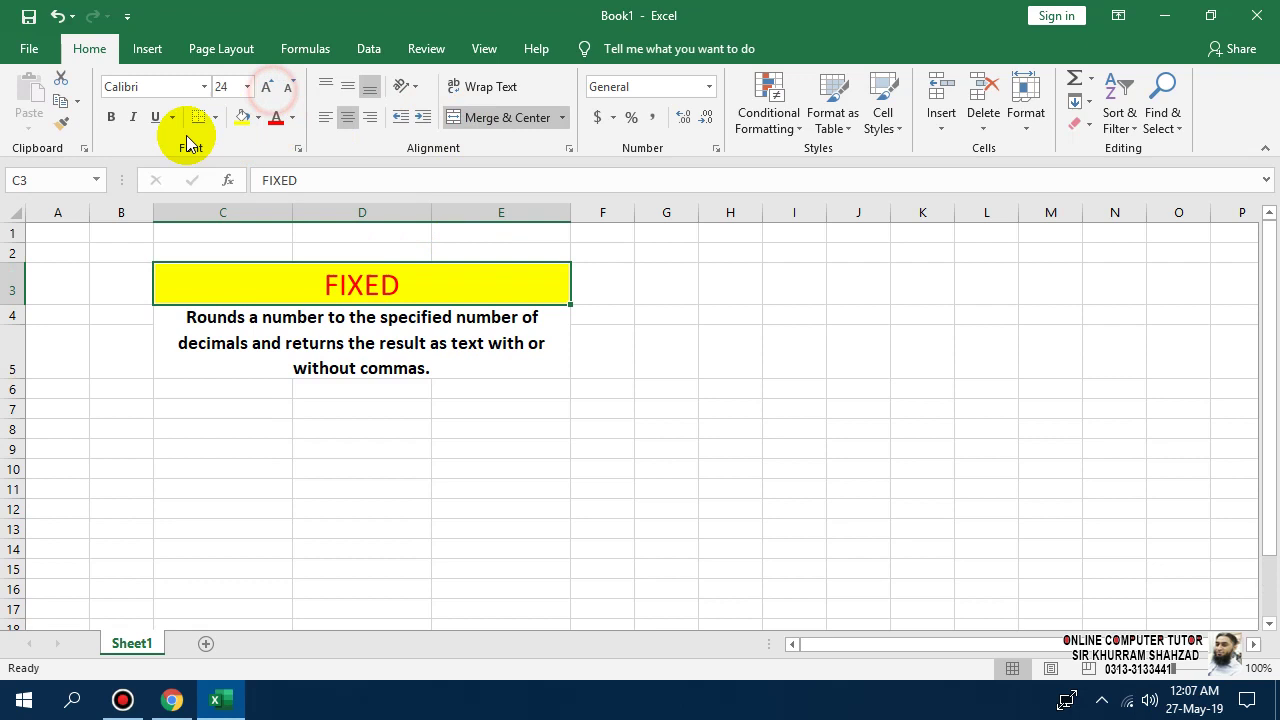
pyautogui.click(111, 117)
# Step: Enter the column label Data in cell C6, directly below the description
pyautogui.click(205, 390)
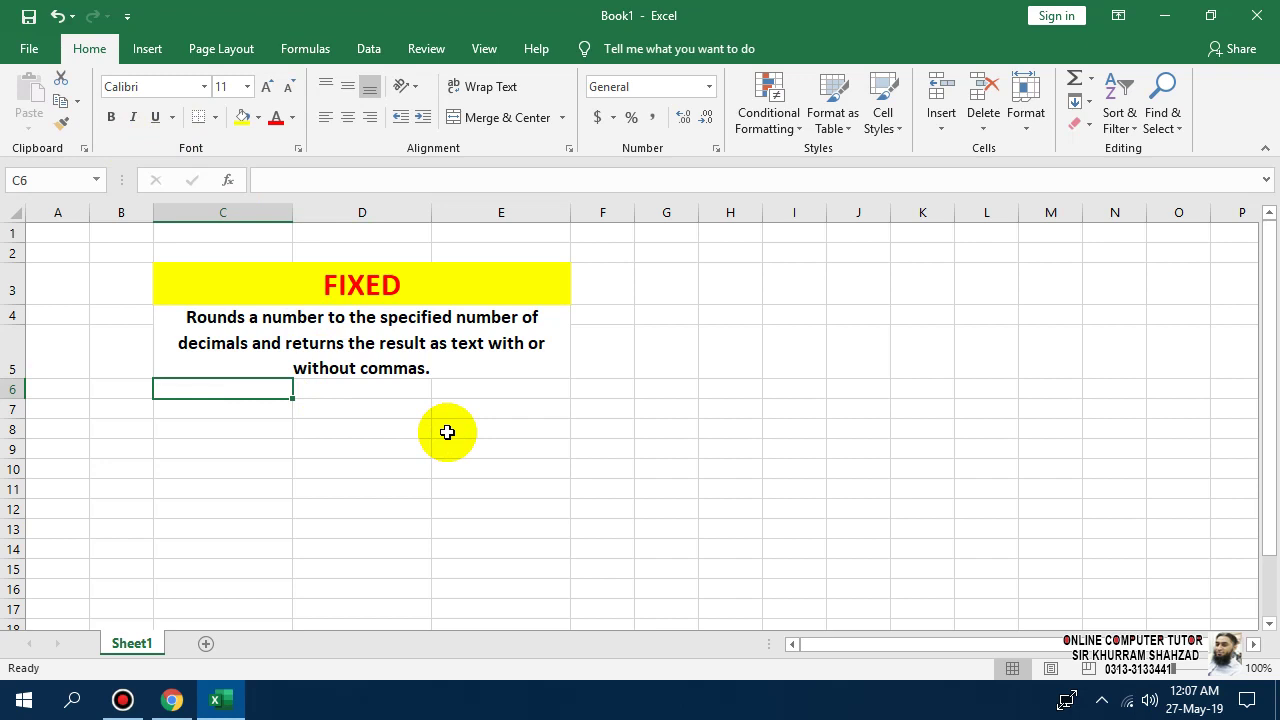
pyautogui.write('data')
pyautogui.press('BackSpace')
pyautogui.press('BackSpace')
pyautogui.press('BackSpace')
pyautogui.press('BackSpace')
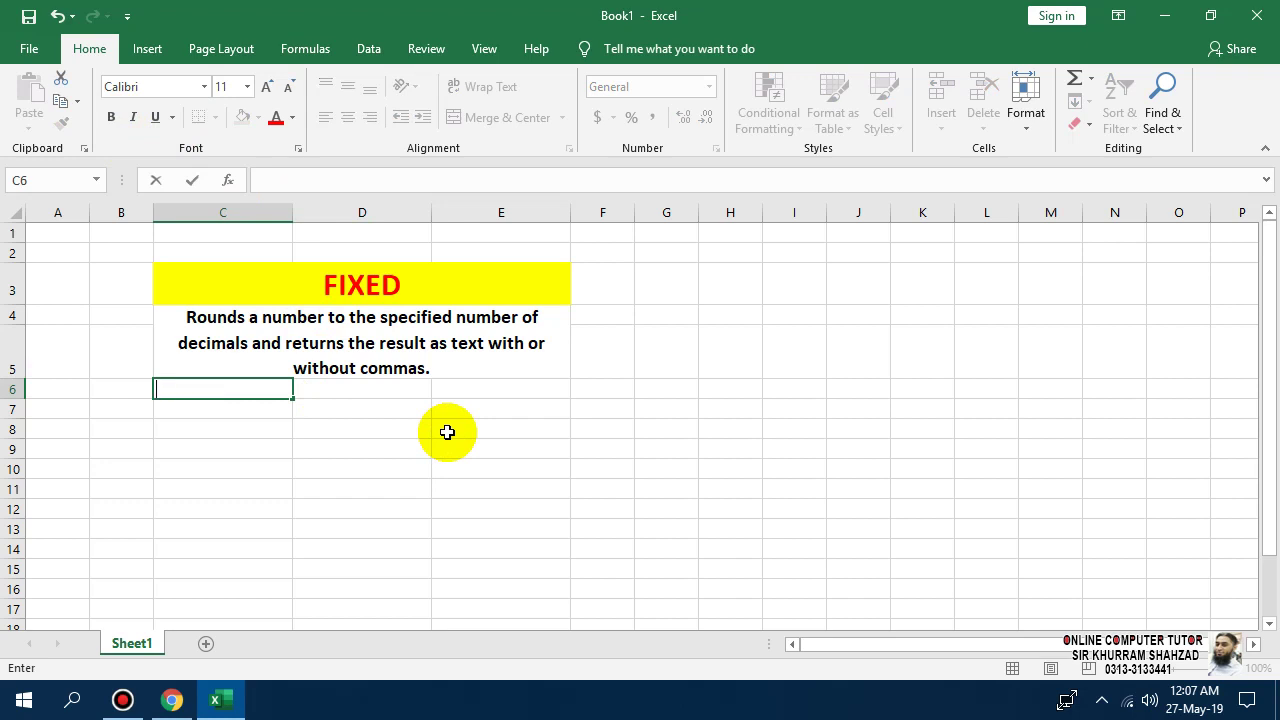
pyautogui.write('Days')
pyautogui.press('BackSpace')
pyautogui.press('BackSpace')
pyautogui.write('ta')
pyautogui.press('Tab')
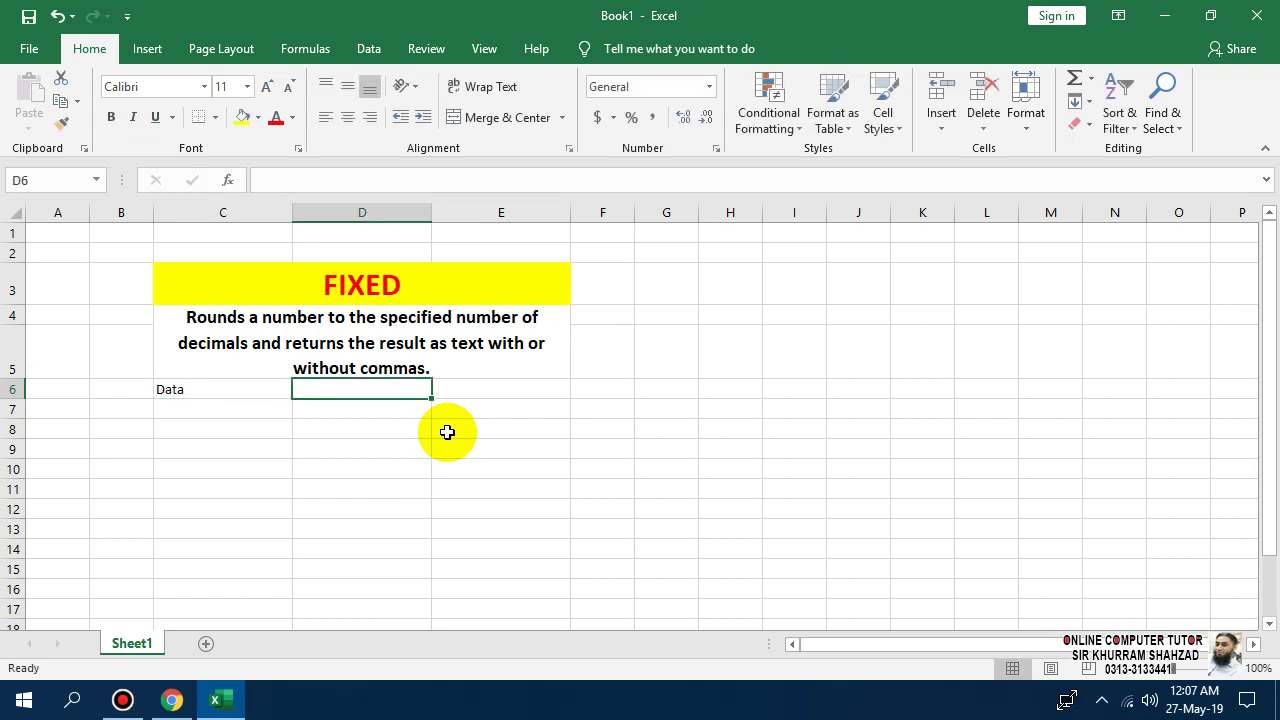
# Step: Enter the column labels Decimal in D6 and Comma in E6, beside the Data label
pyautogui.write('Decimal')
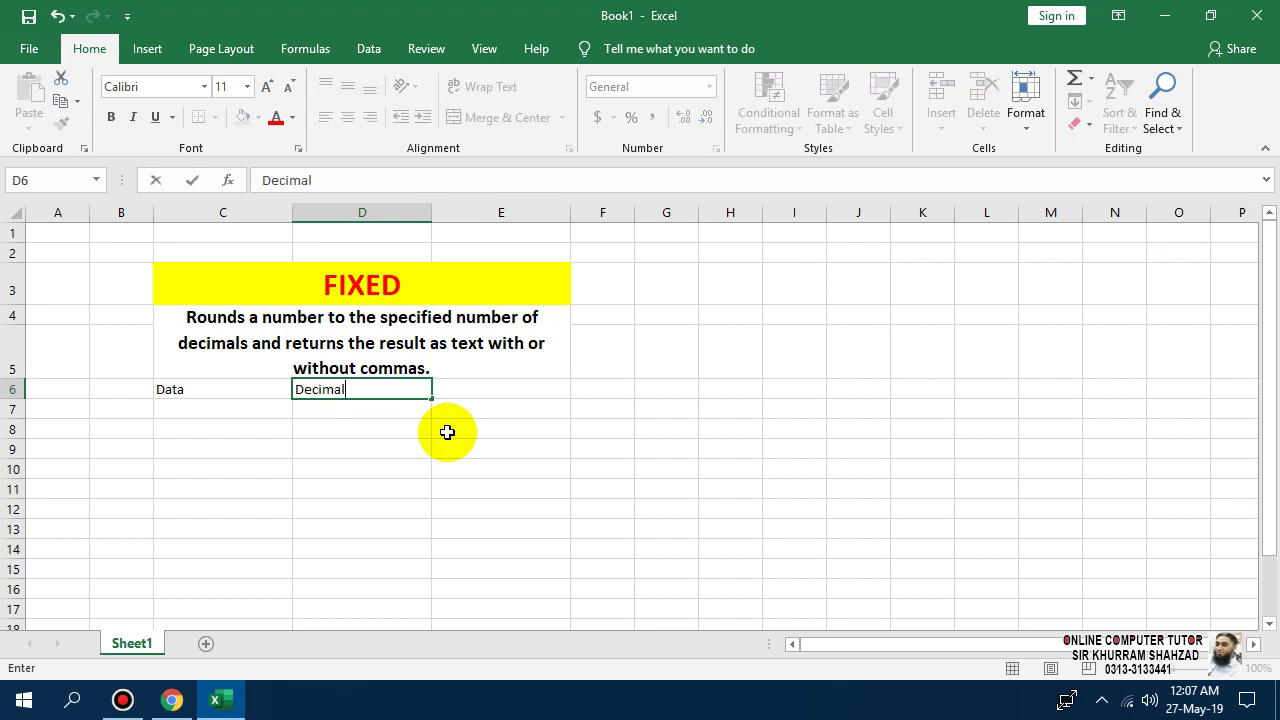
pyautogui.press('Tab')
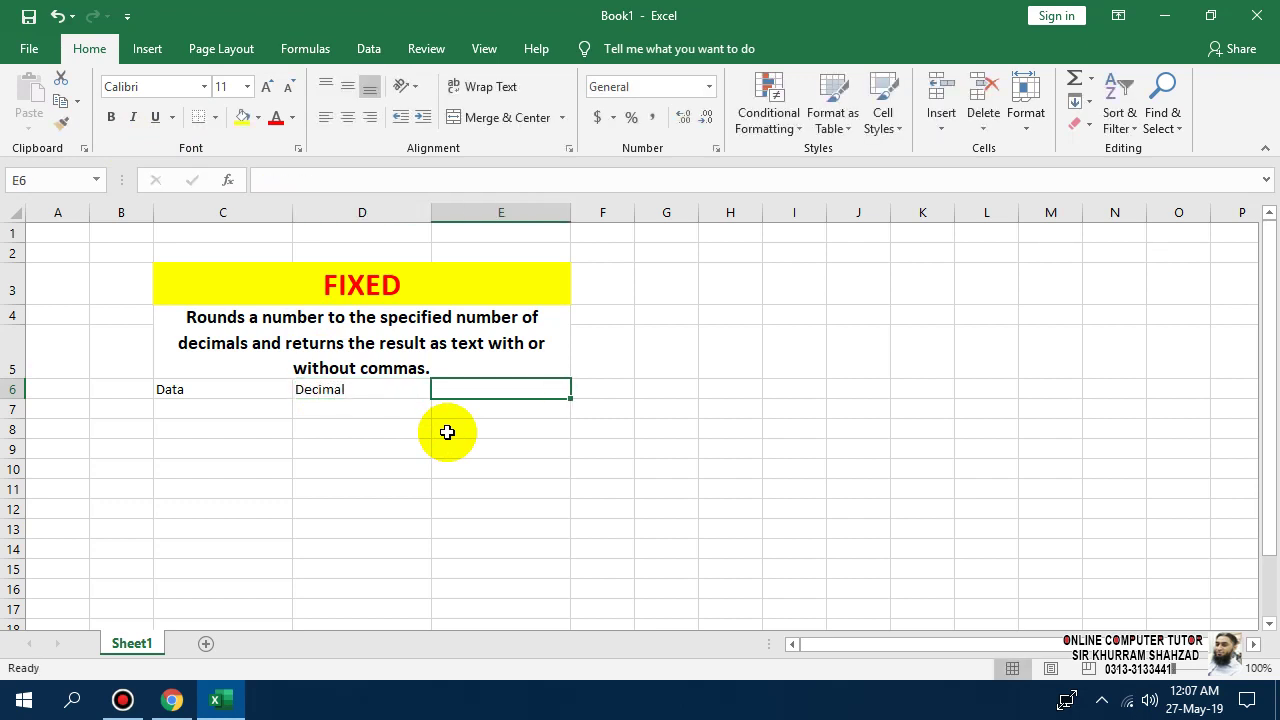
pyautogui.write('Comma')
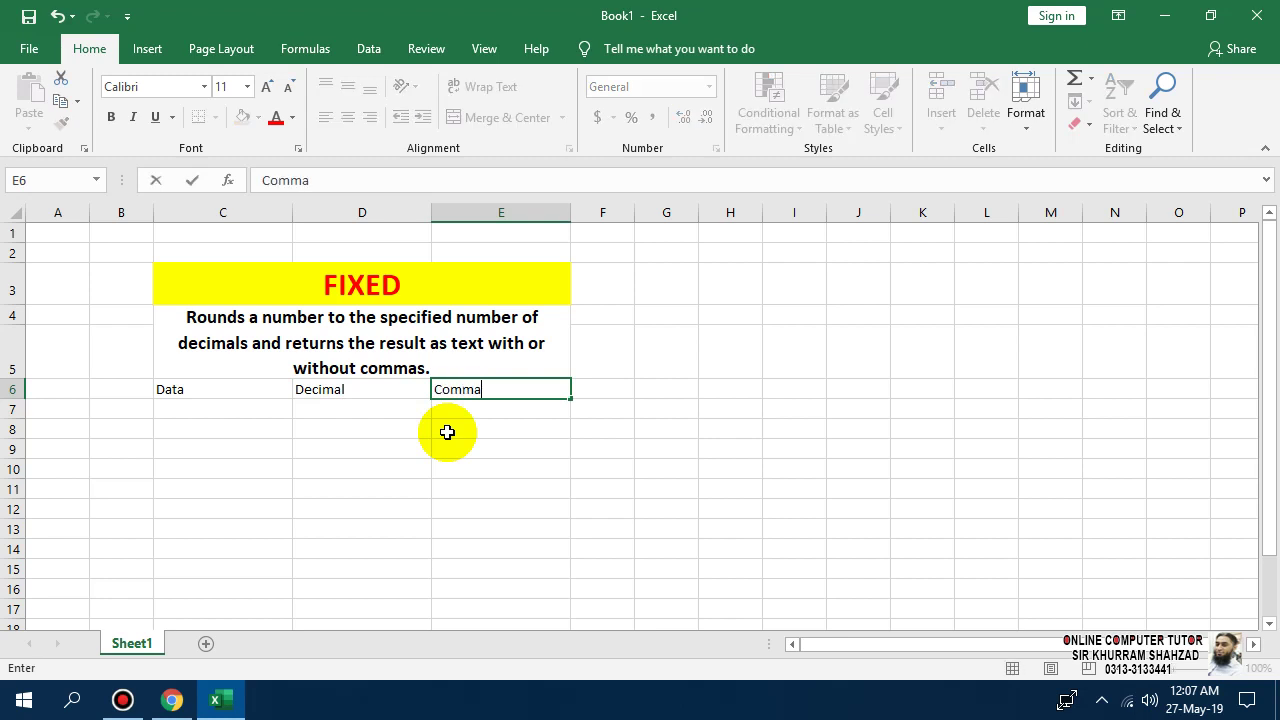
pyautogui.press('Return')
# Step: Enter the number 4523.1552 in cell C7 under the Data label
pyautogui.press('Left')
pyautogui.press('Left')
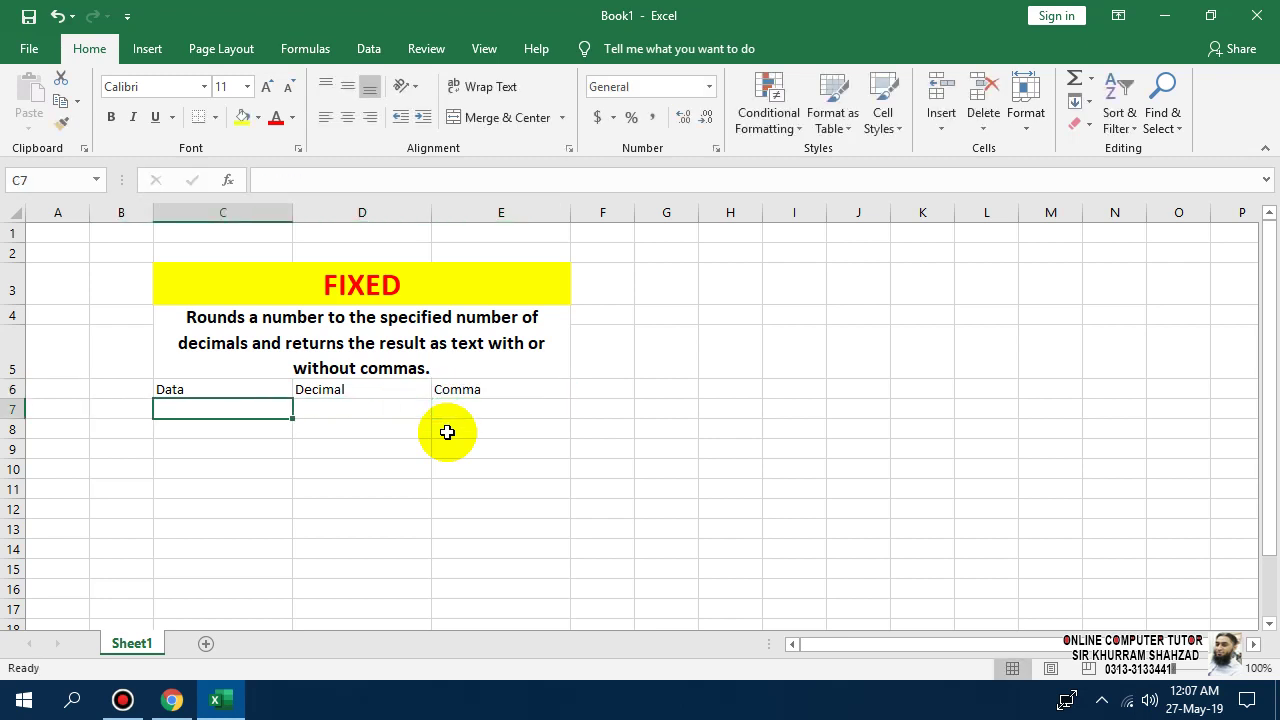
pyautogui.write('4523')
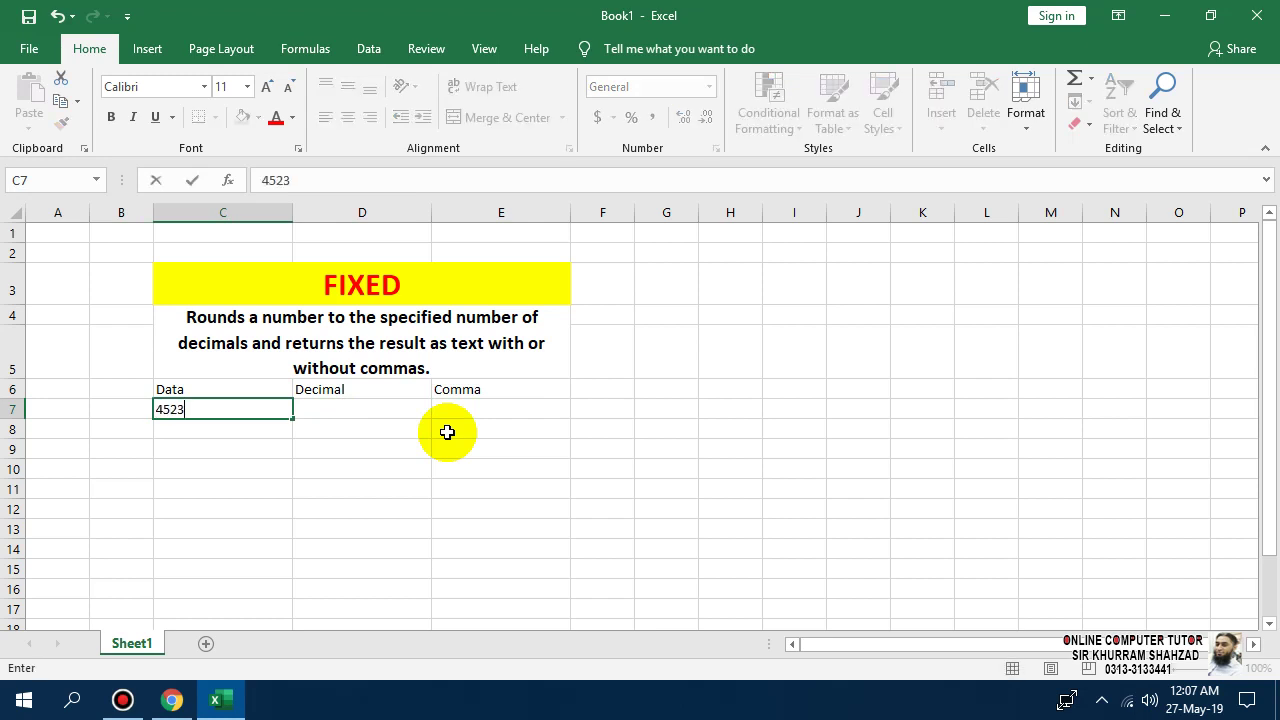
pyautogui.write('.1552')
pyautogui.press('Return')
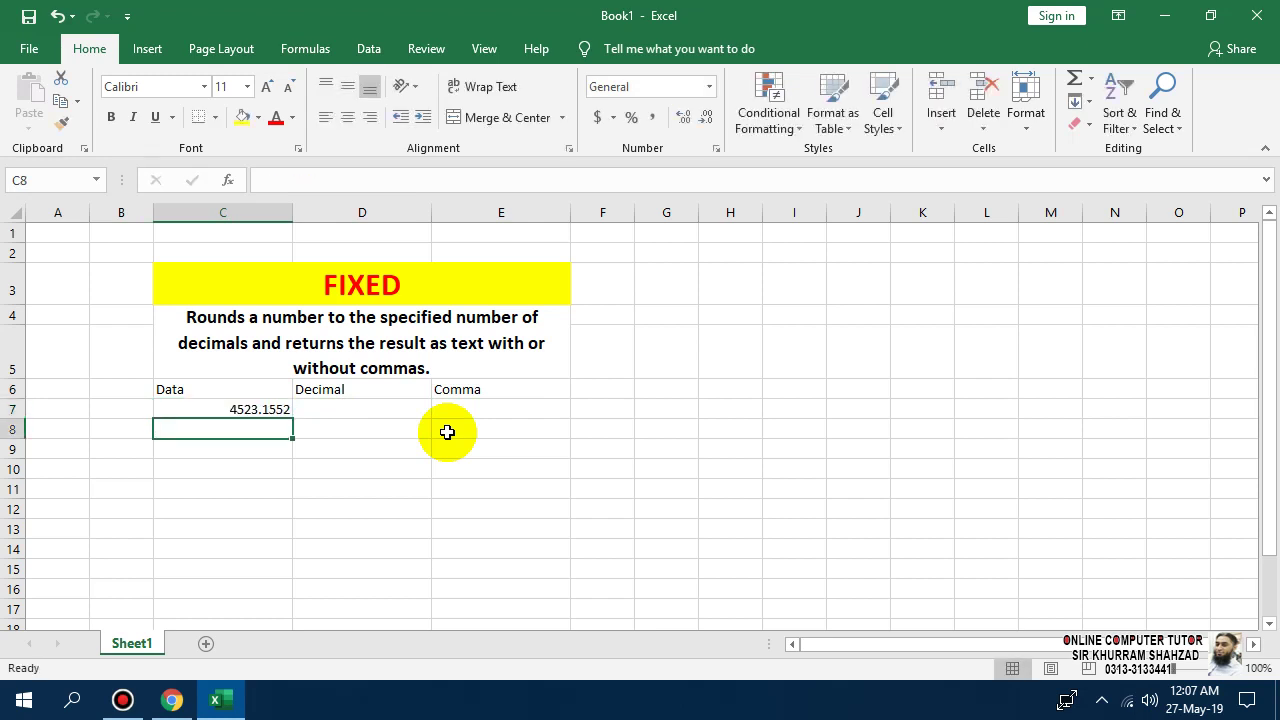
pyautogui.press('Right')
pyautogui.press('Up')
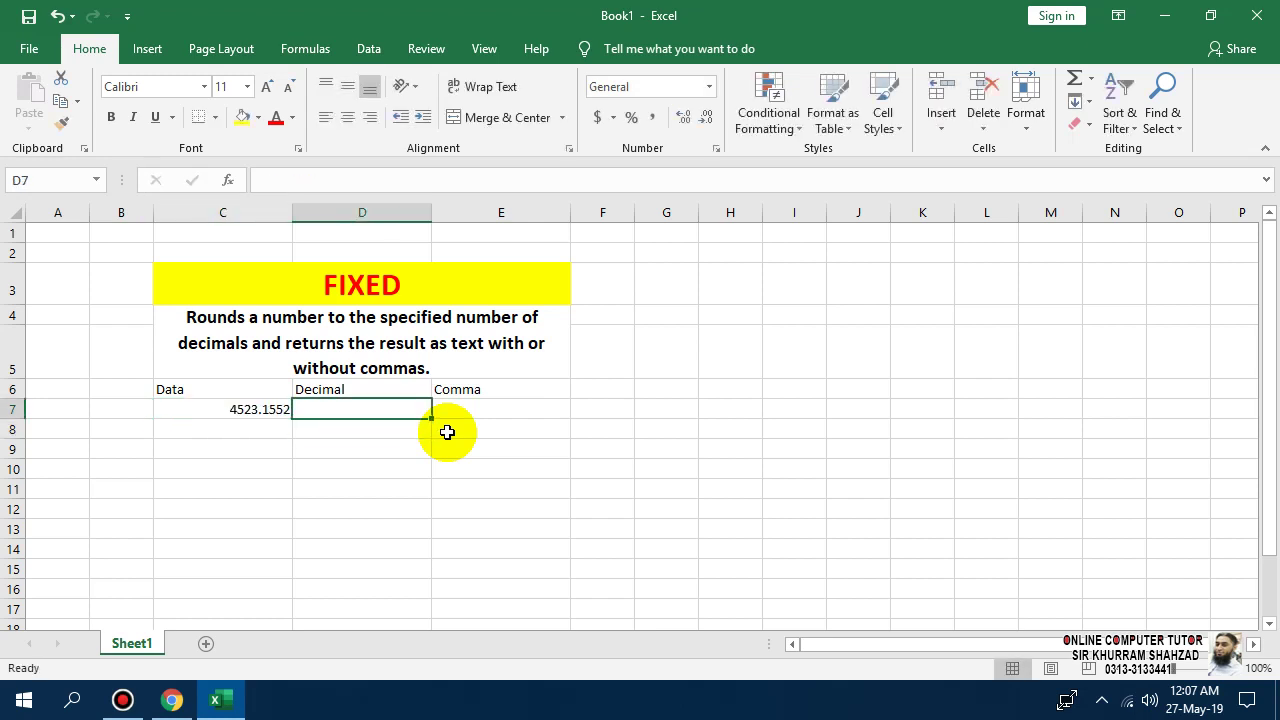
# Step: Center cells C6:E7 horizontally and vertically, and raise their font size to 12
pyautogui.moveTo(211, 385); pyautogui.dragTo(449, 411)
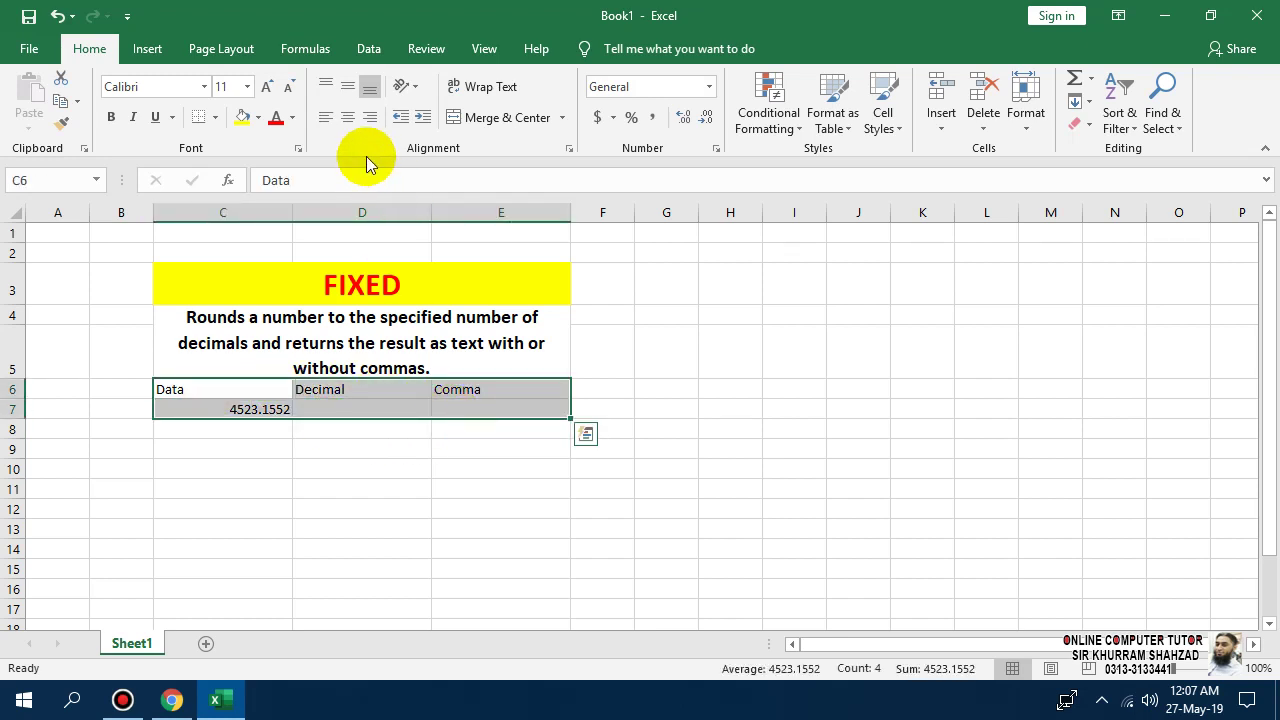
pyautogui.click(347, 117)
pyautogui.click(347, 86)
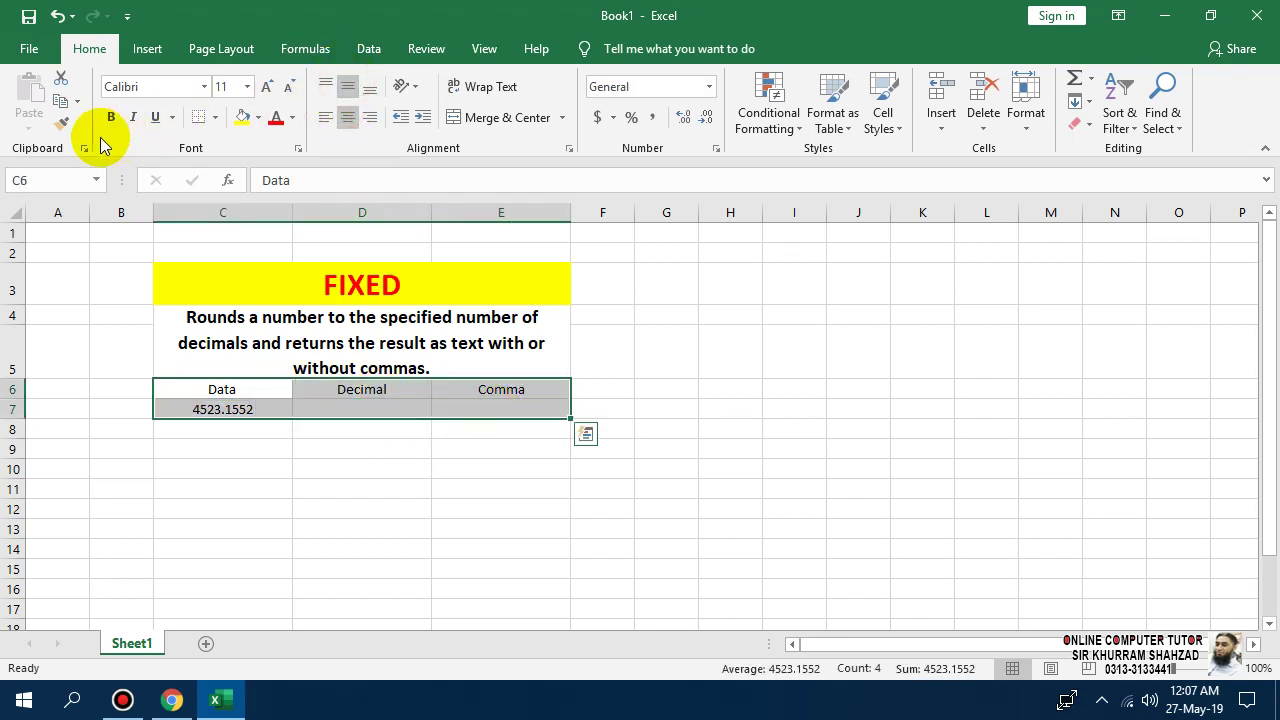
pyautogui.click(266, 86)
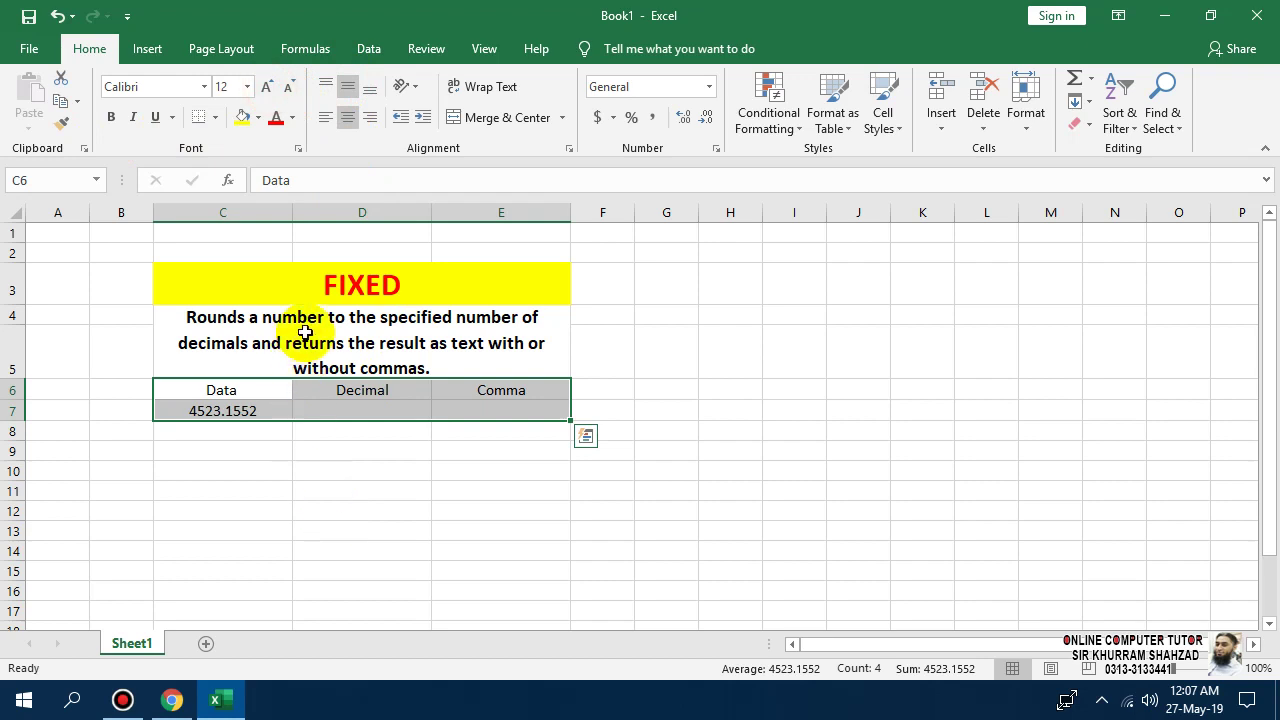
pyautogui.click(417, 469)
# Step: Make the column labels in C6:E6 bold and give them a light gray fill
pyautogui.moveTo(486, 391); pyautogui.dragTo(221, 390)
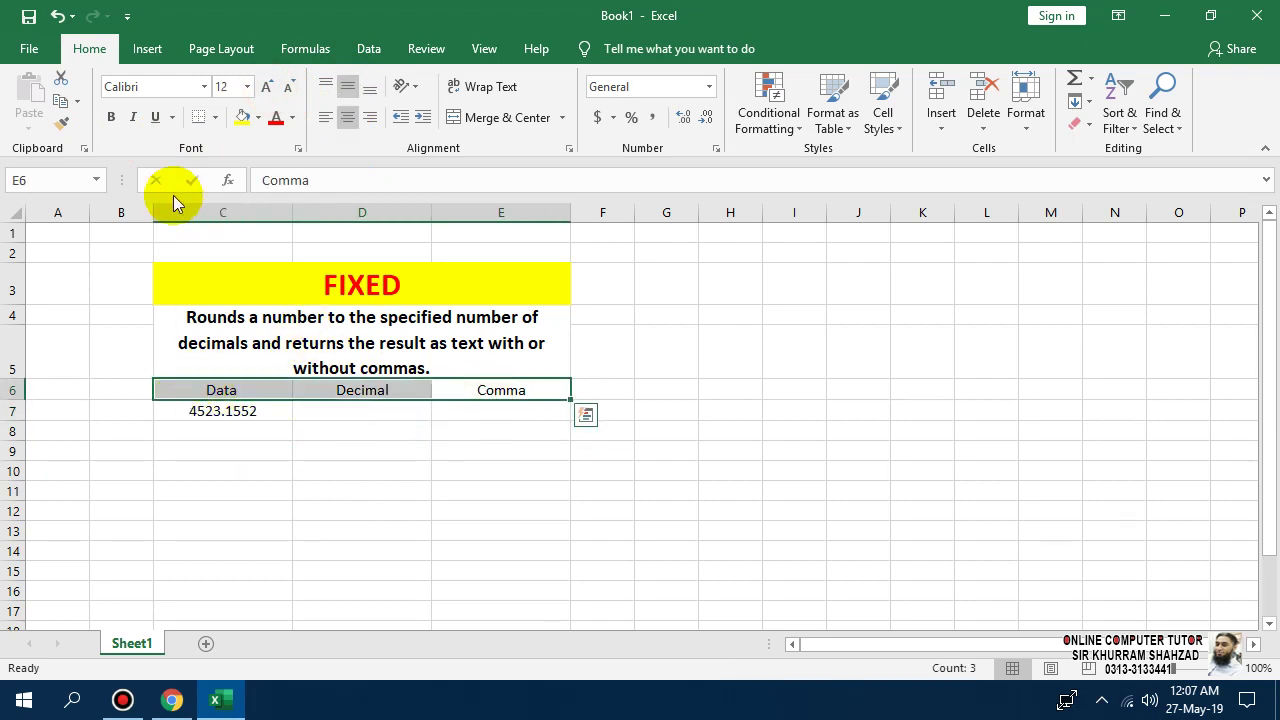
pyautogui.click(111, 117)
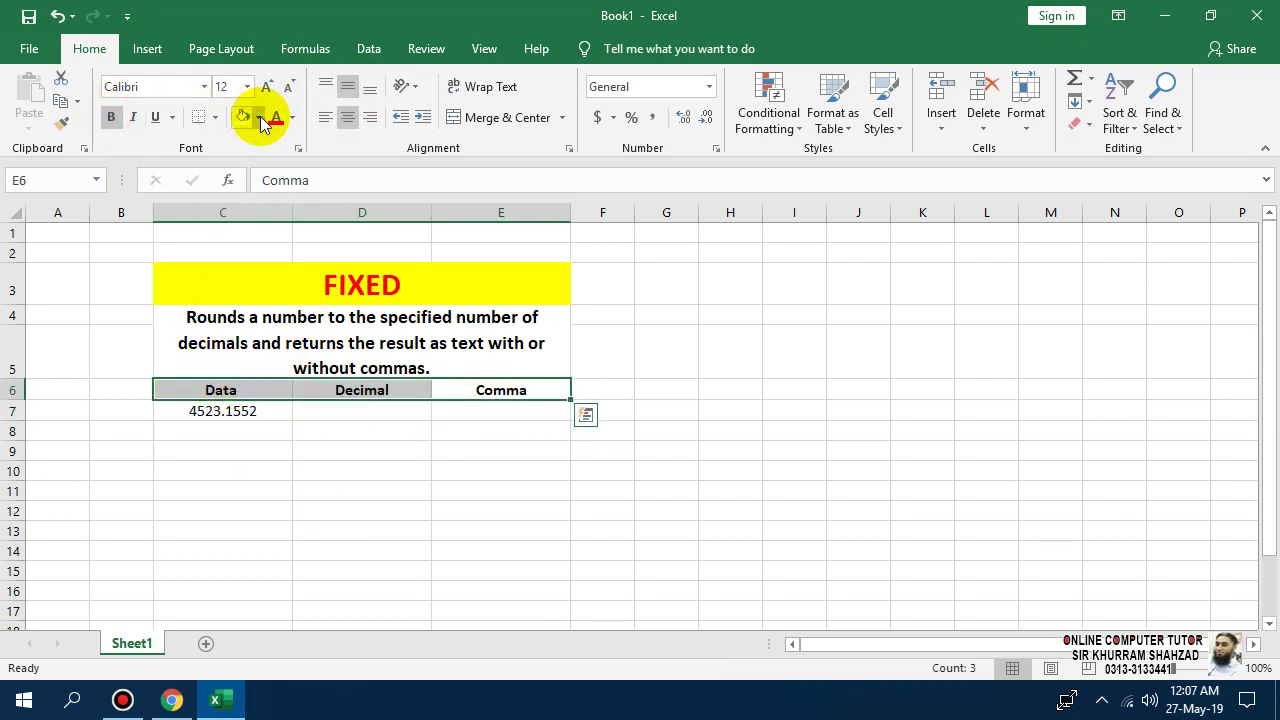
pyautogui.click(262, 120)
pyautogui.click(245, 195)
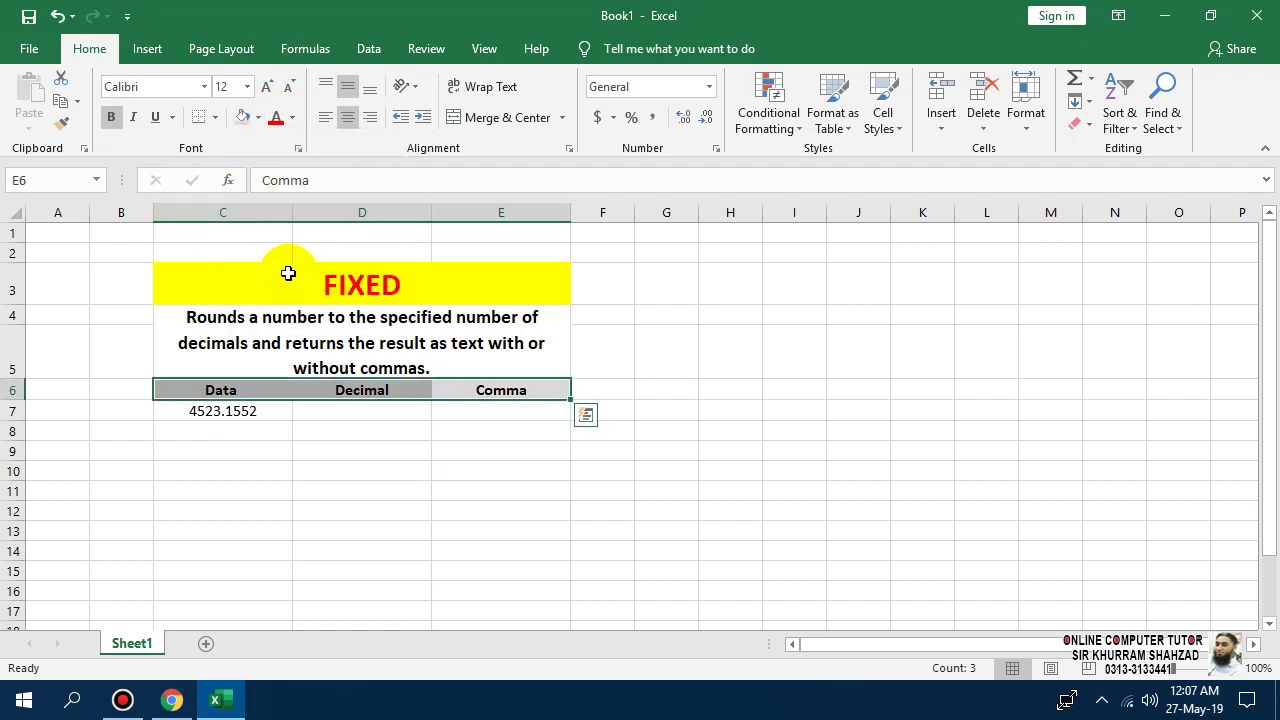
# Step: Apply all borders to the whole block C3:E7, from the FIXED heading to the data row
pyautogui.moveTo(288, 273); pyautogui.dragTo(346, 423)
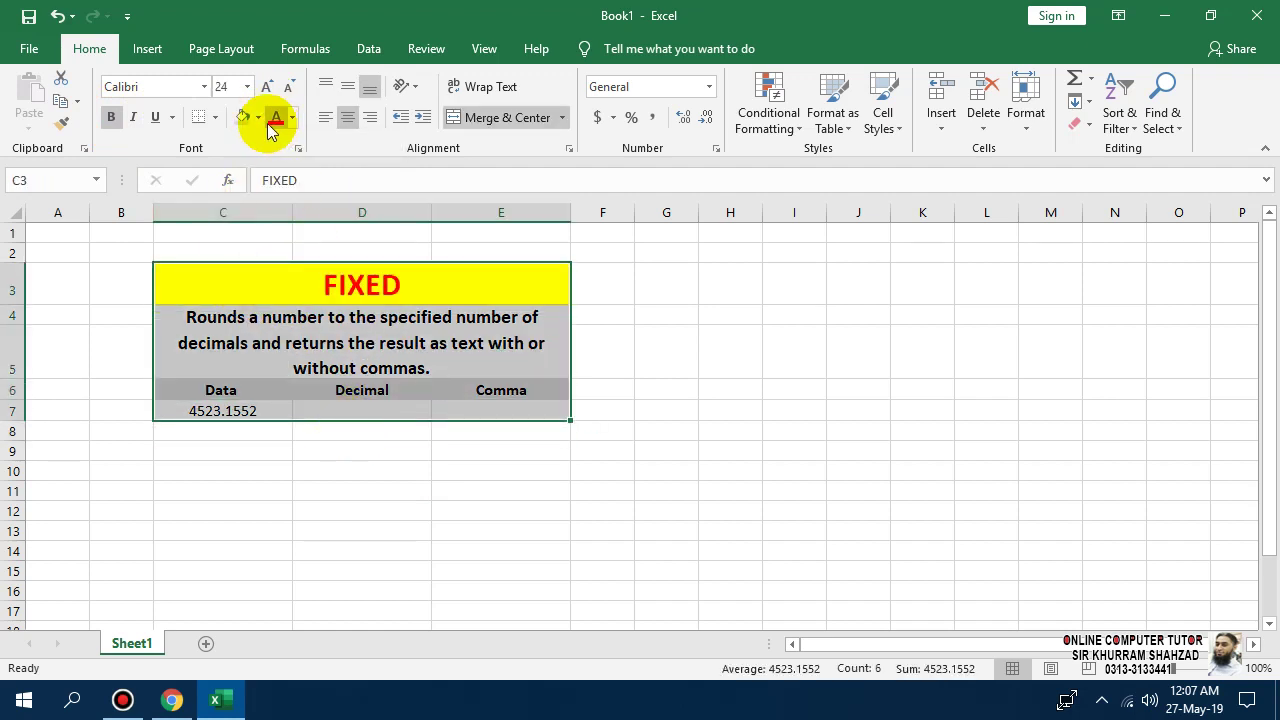
pyautogui.click(214, 118)
pyautogui.click(202, 286)
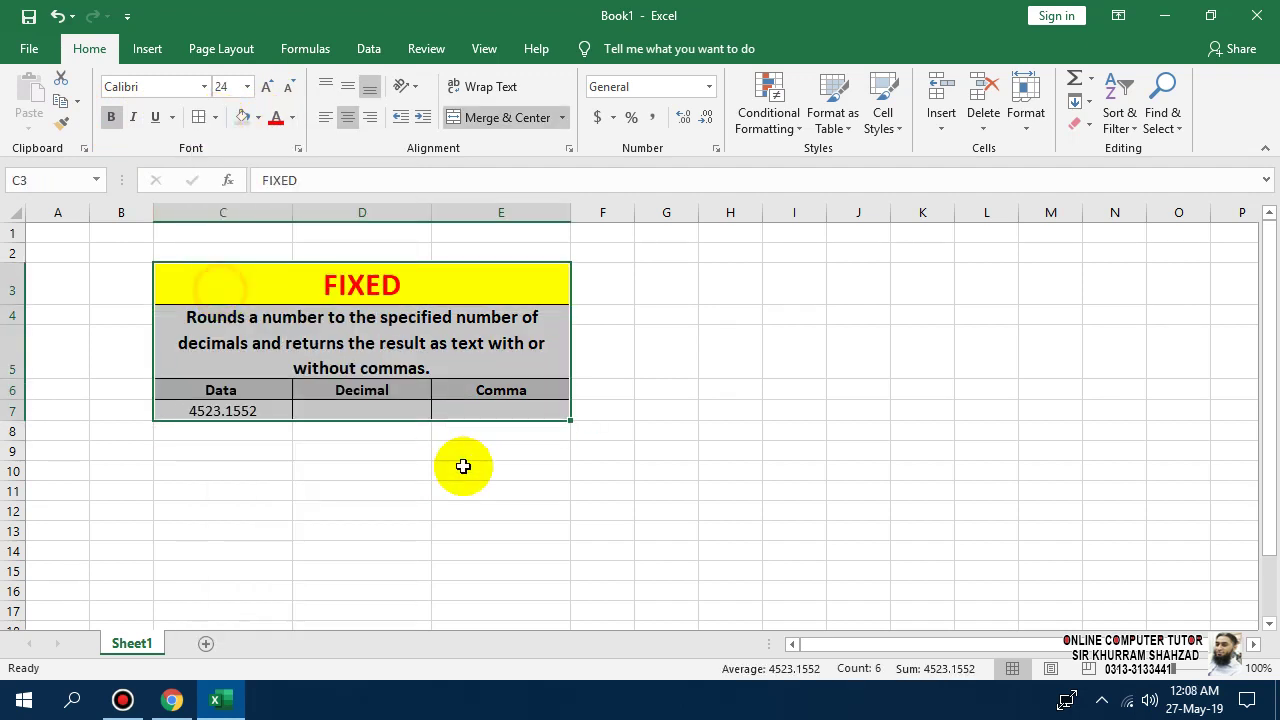
pyautogui.click(463, 466)
pyautogui.click(366, 410)
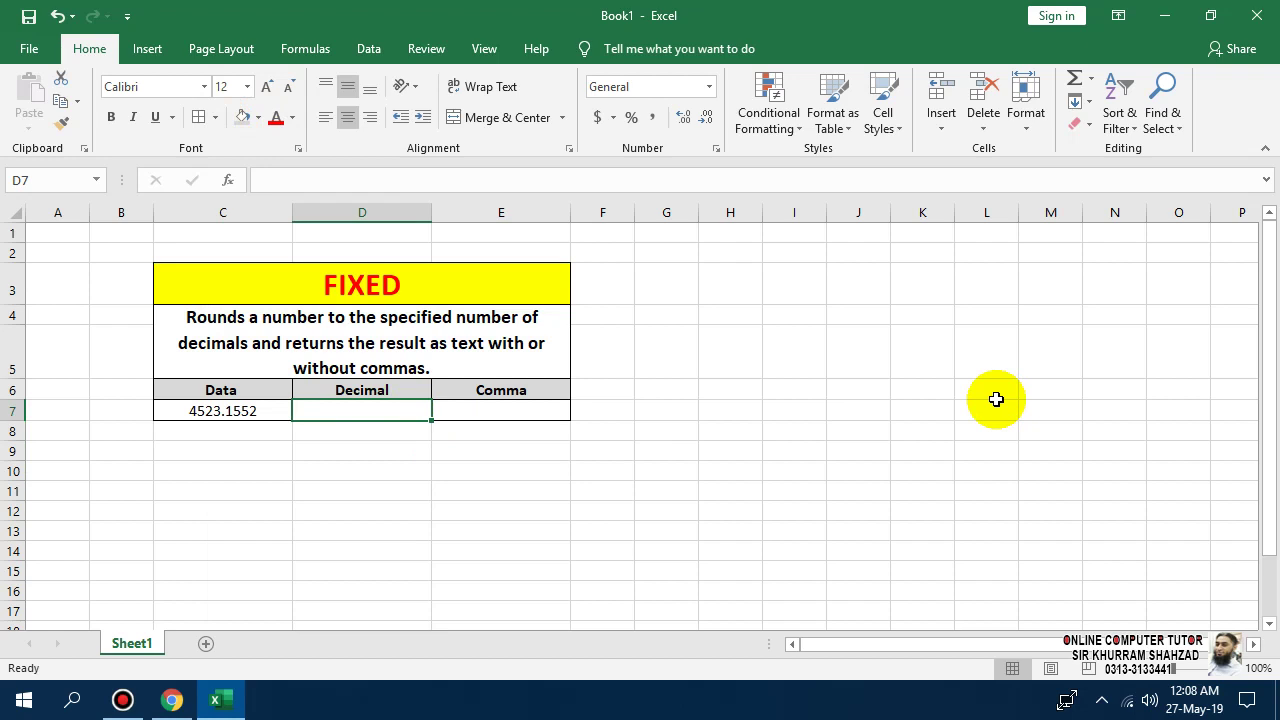
pyautogui.press('Left')
pyautogui.press('Right')
pyautogui.write('=')
pyautogui.press('Escape')
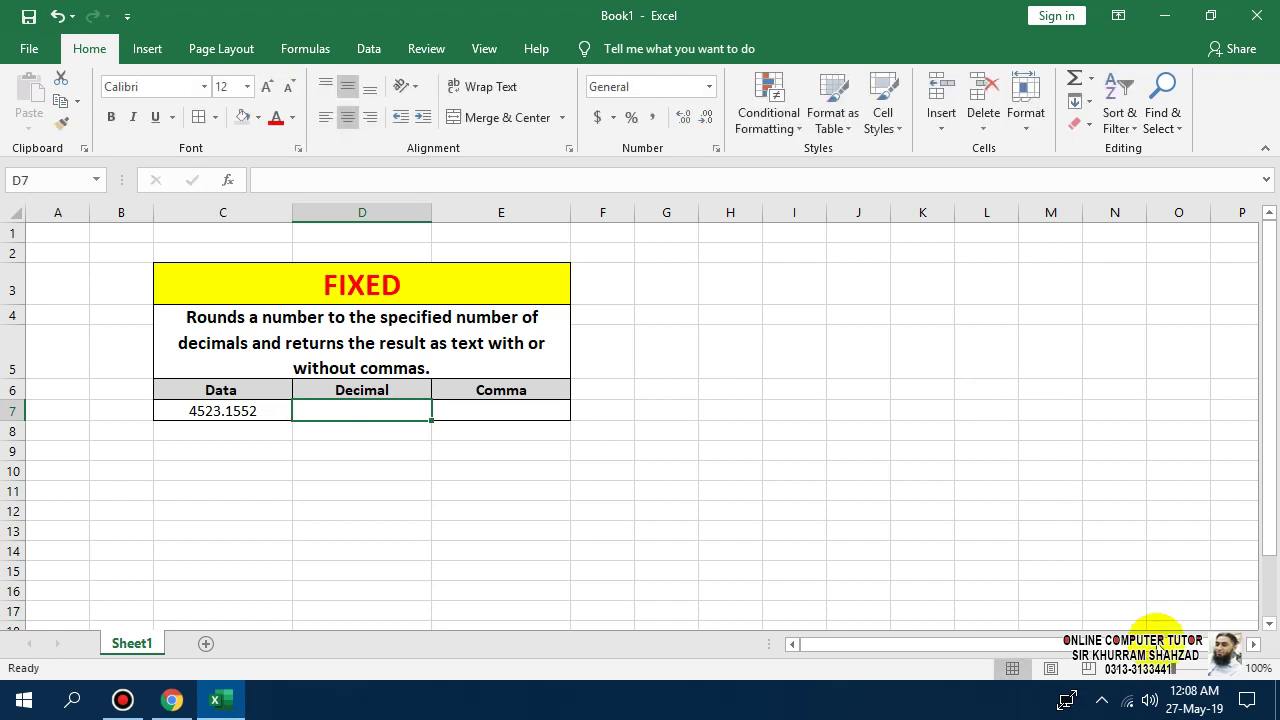
# Step: Enter the formula =FIXED(C7,2) in cell D7 to round the data value to two decimals
pyautogui.moveTo(1192, 668); pyautogui.dragTo(1209, 668)
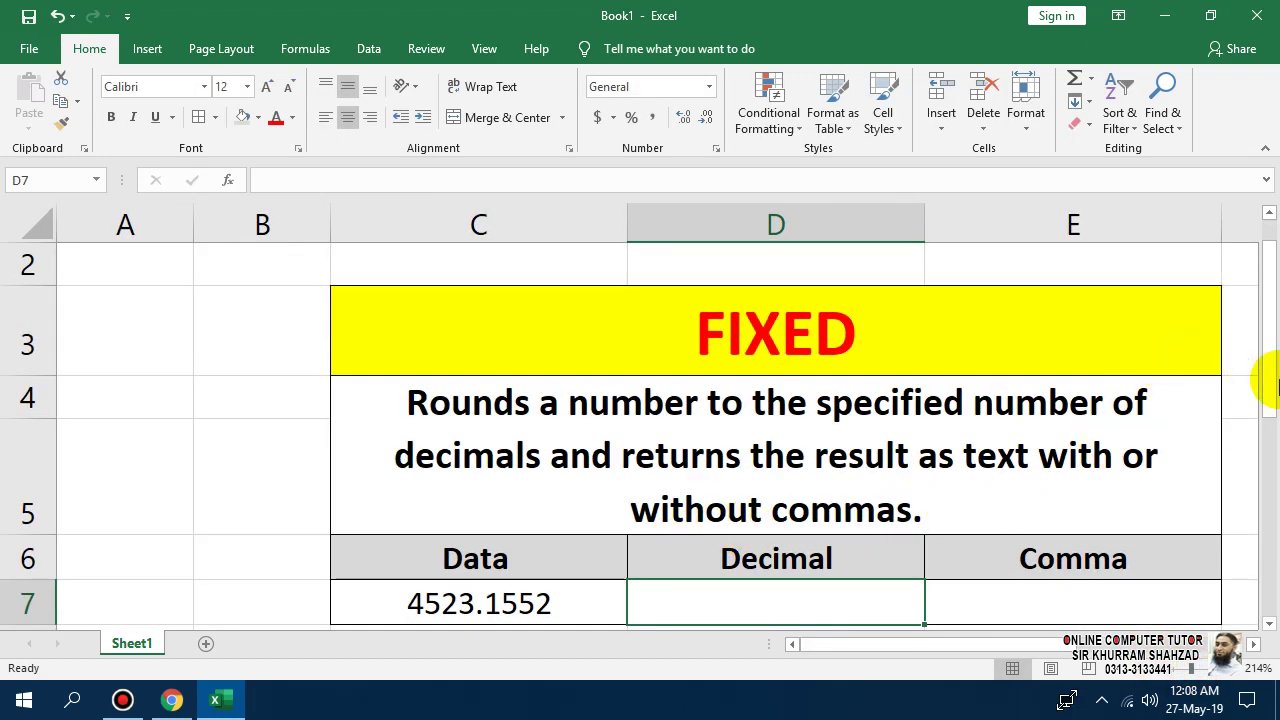
pyautogui.moveTo(1272, 398); pyautogui.dragTo(1263, 409)
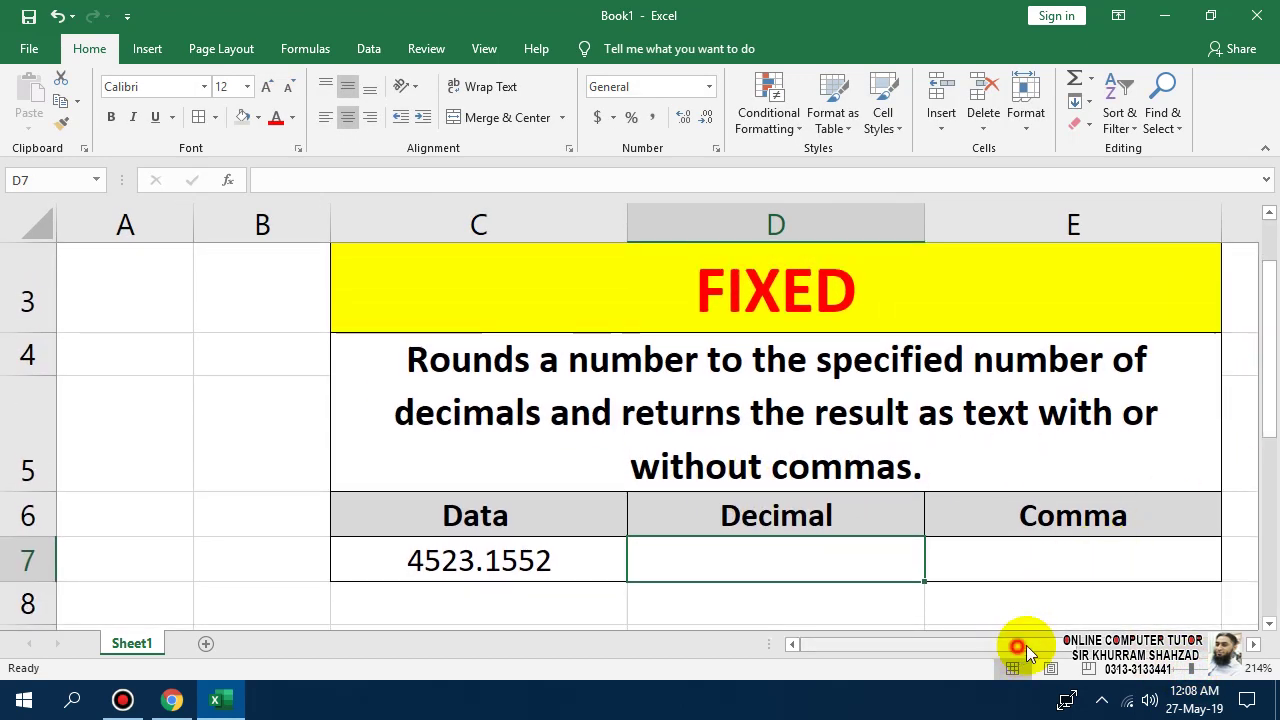
pyautogui.moveTo(1026, 645); pyautogui.dragTo(1084, 650)
pyautogui.write('=')
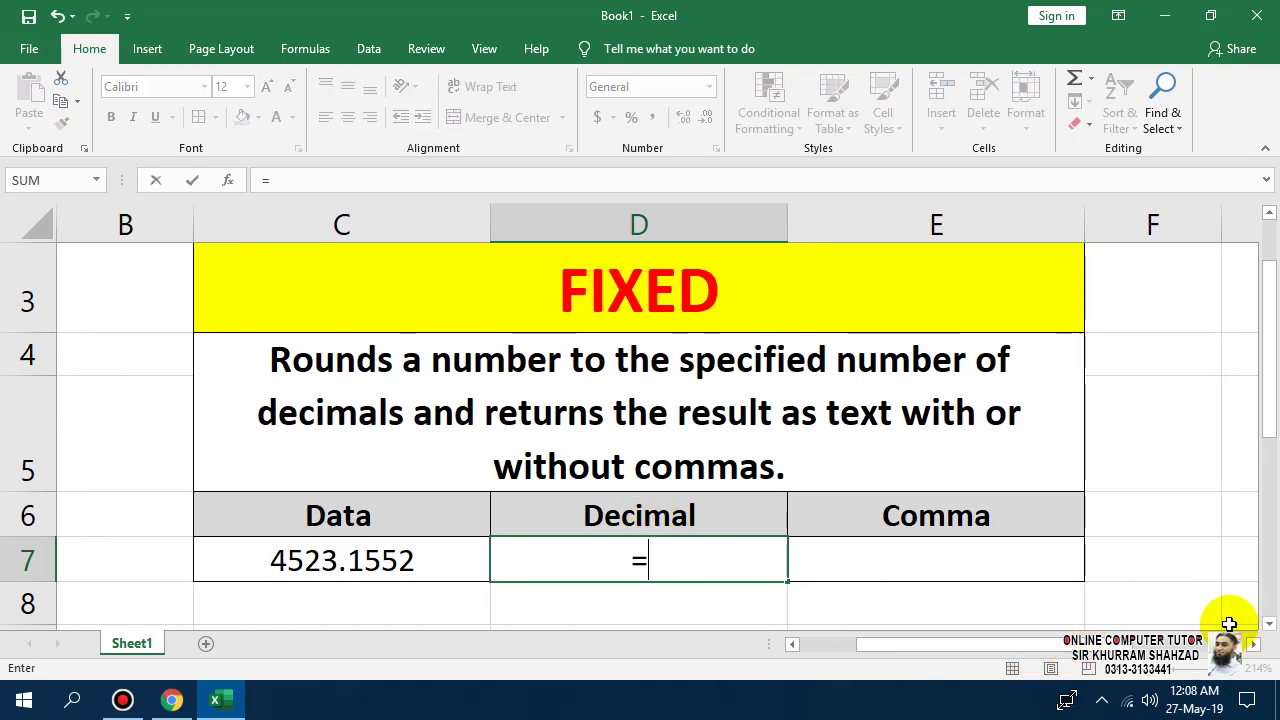
pyautogui.write('fi')
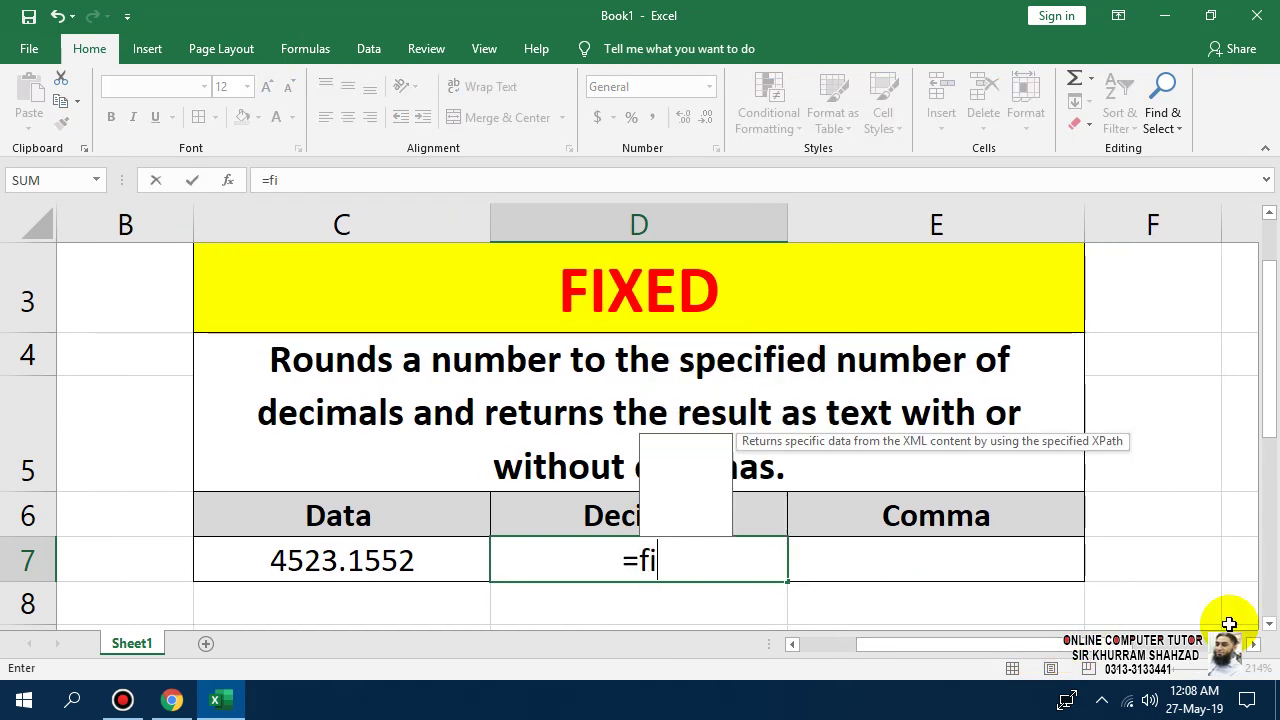
pyautogui.write('xed')
pyautogui.press('Tab')
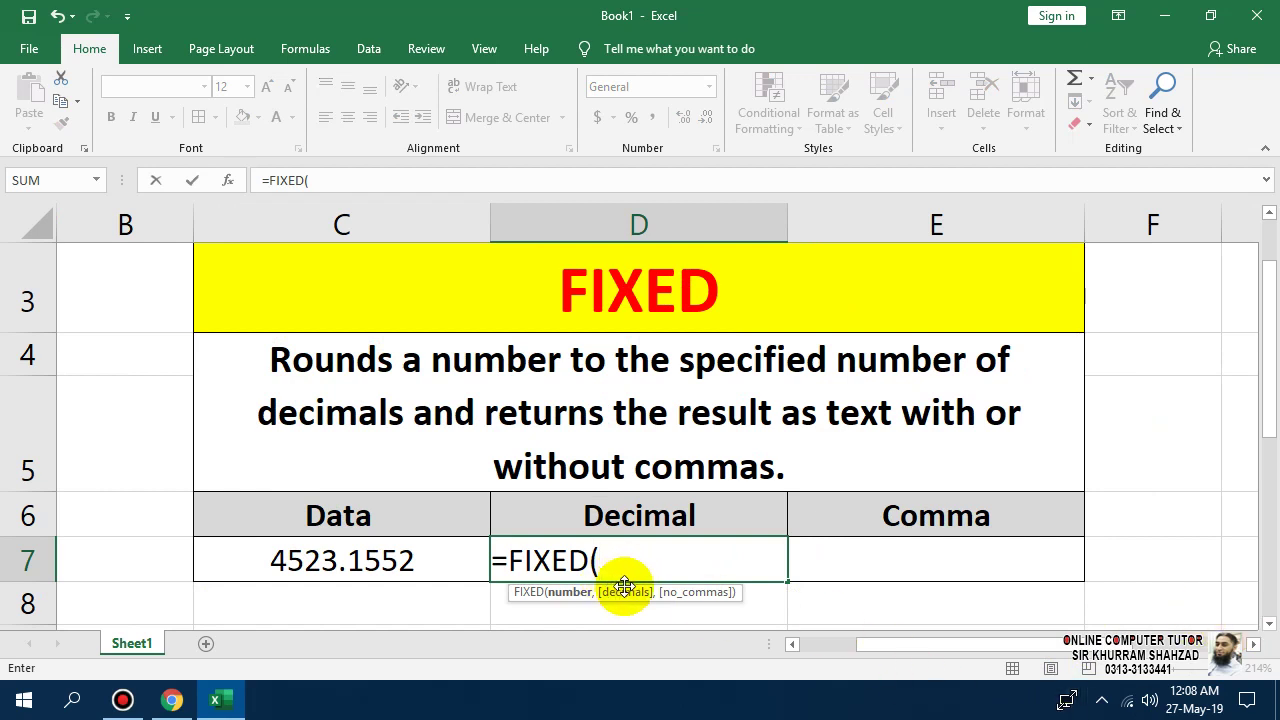
pyautogui.click(380, 560)
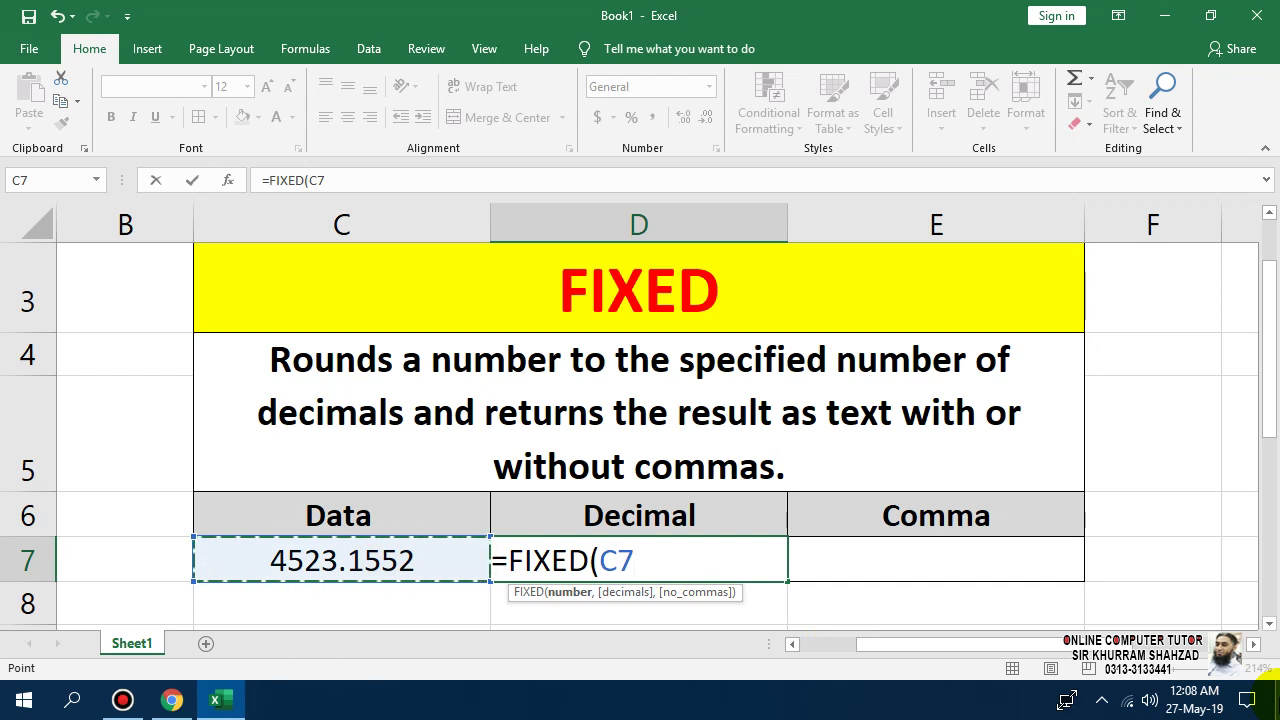
pyautogui.write(',')
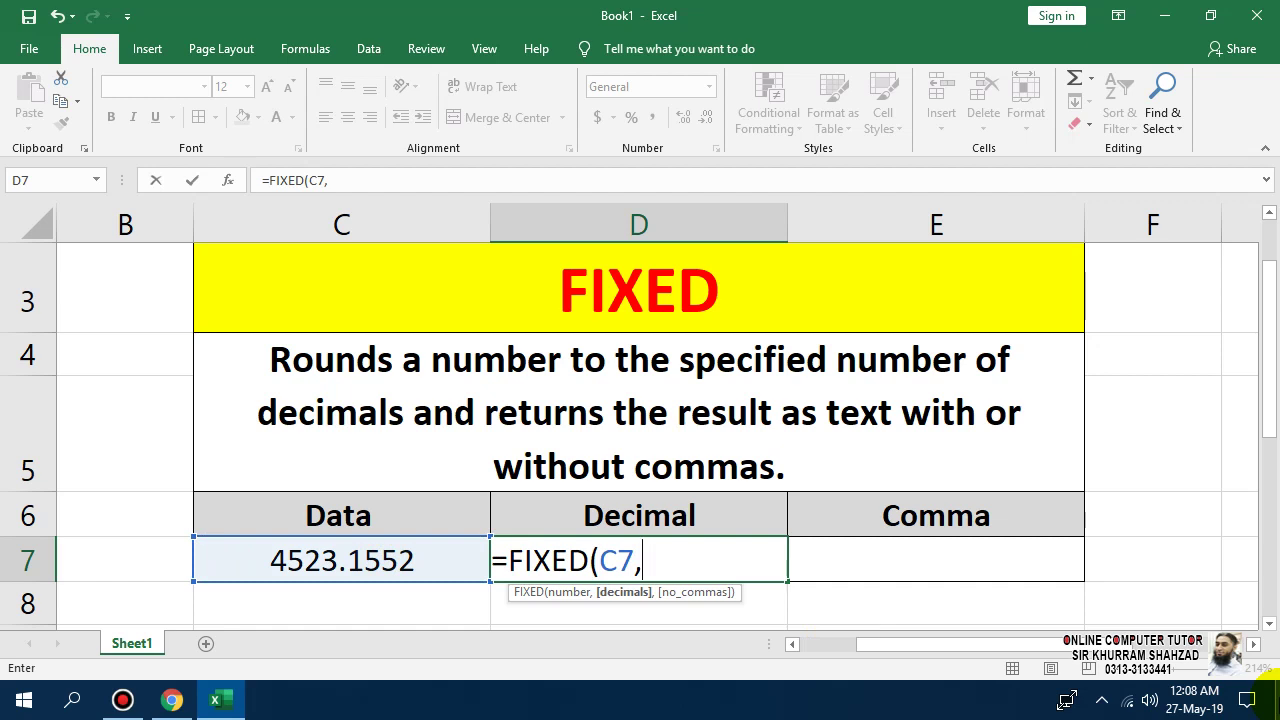
pyautogui.write('2')
pyautogui.write(')')
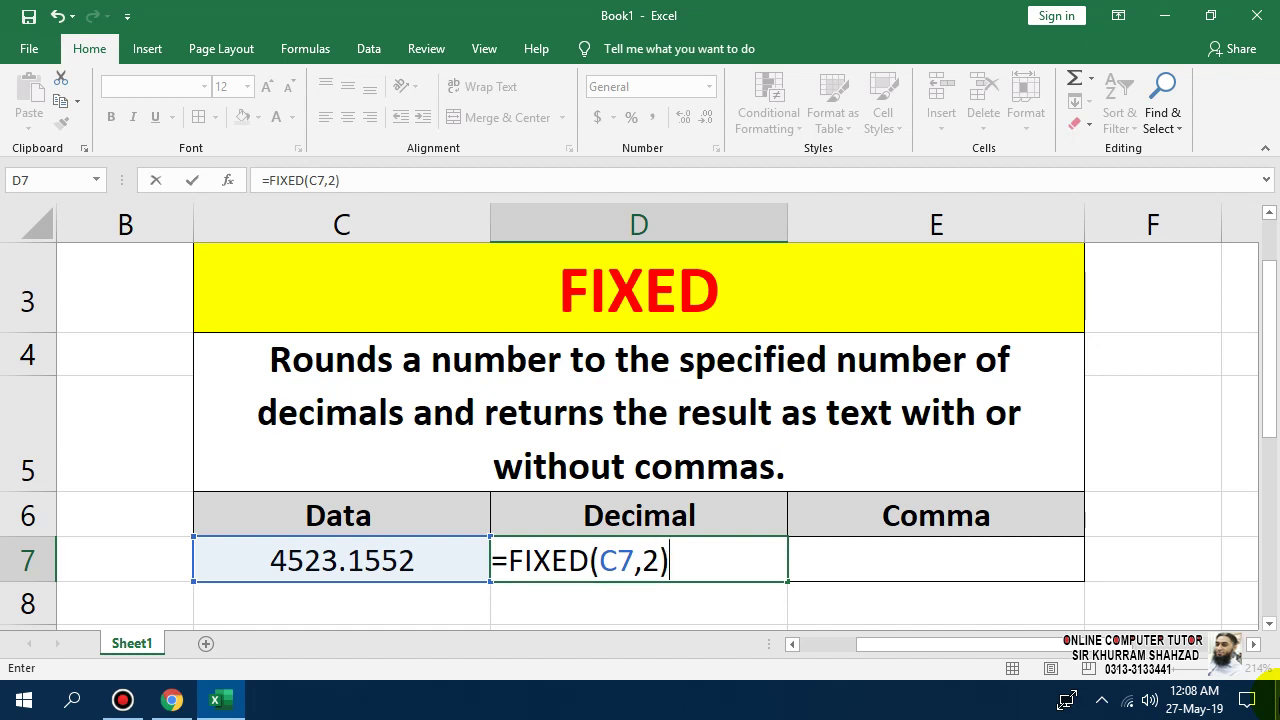
pyautogui.press('Return')
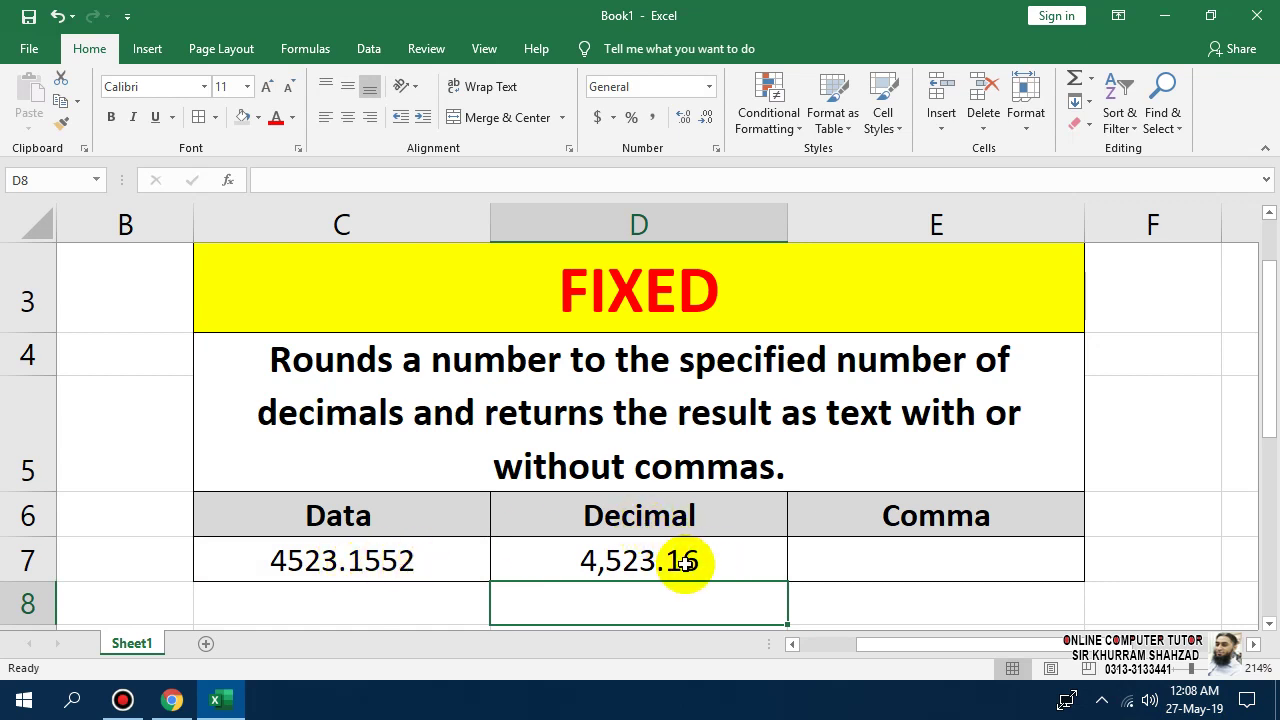
pyautogui.click(628, 565)
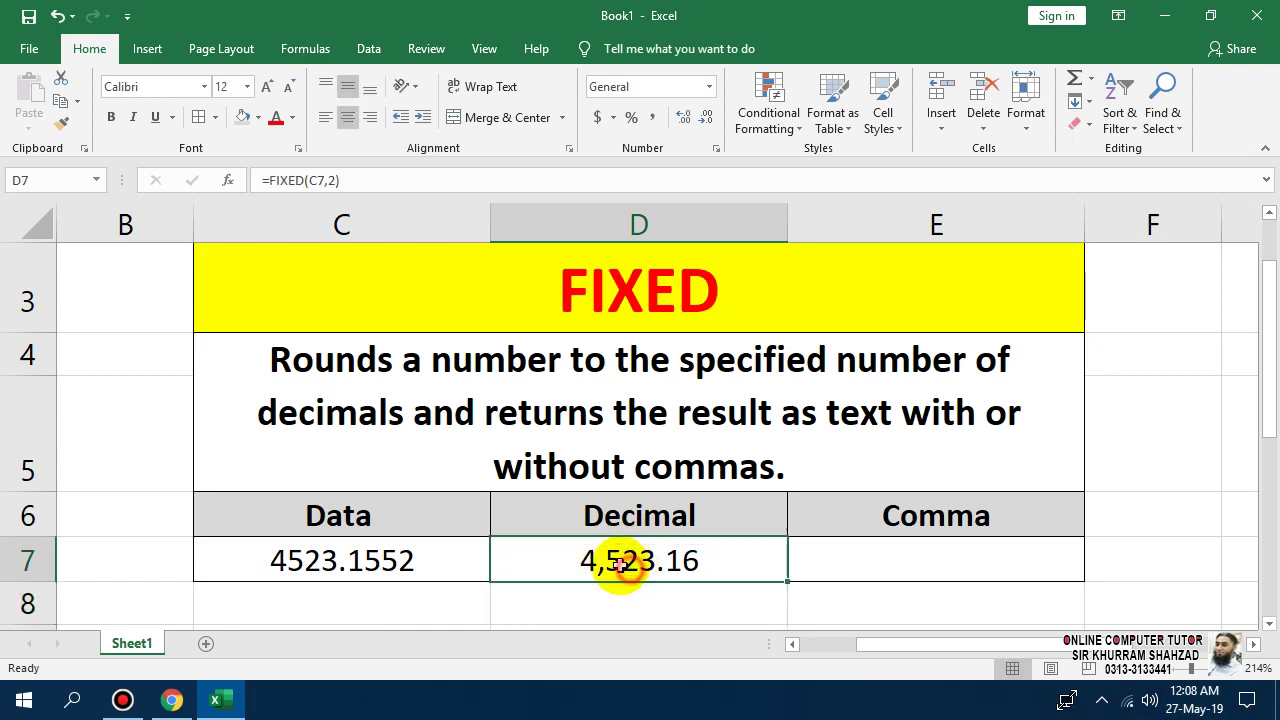
pyautogui.click(437, 560)
pyautogui.click(618, 560)
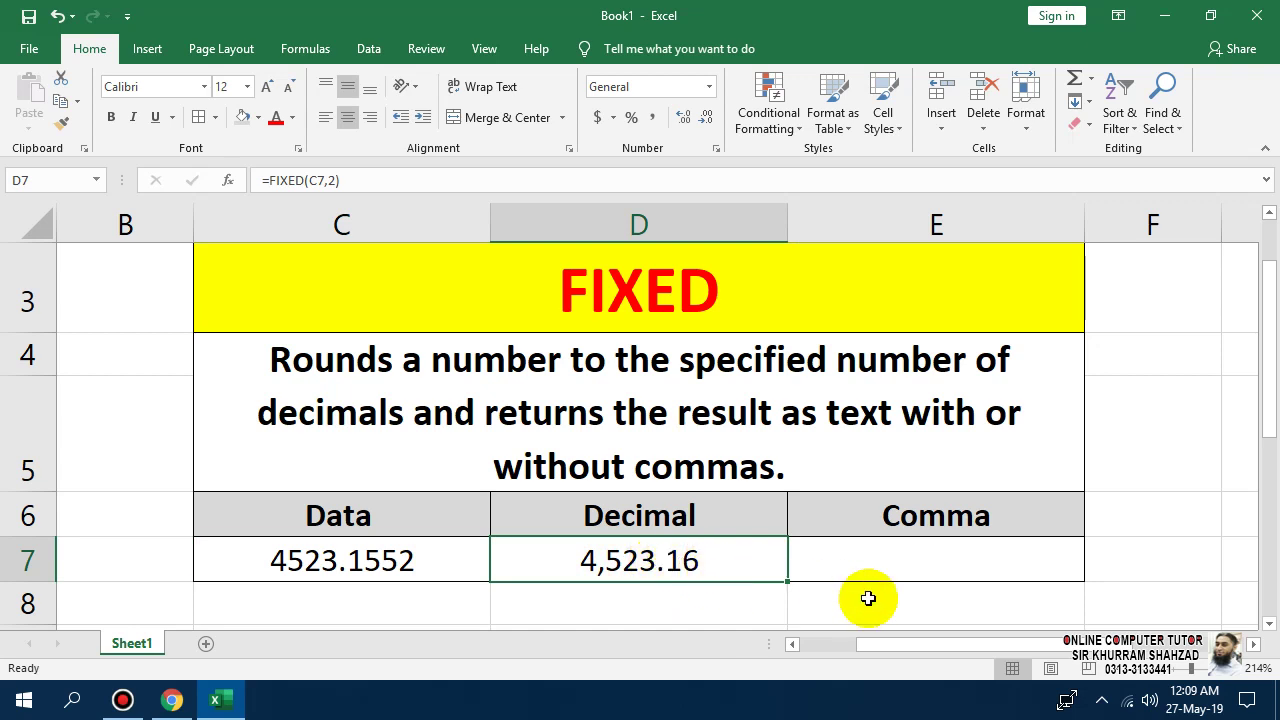
pyautogui.doubleClick(690, 566)
pyautogui.hotkey('ctrl', 'Return')
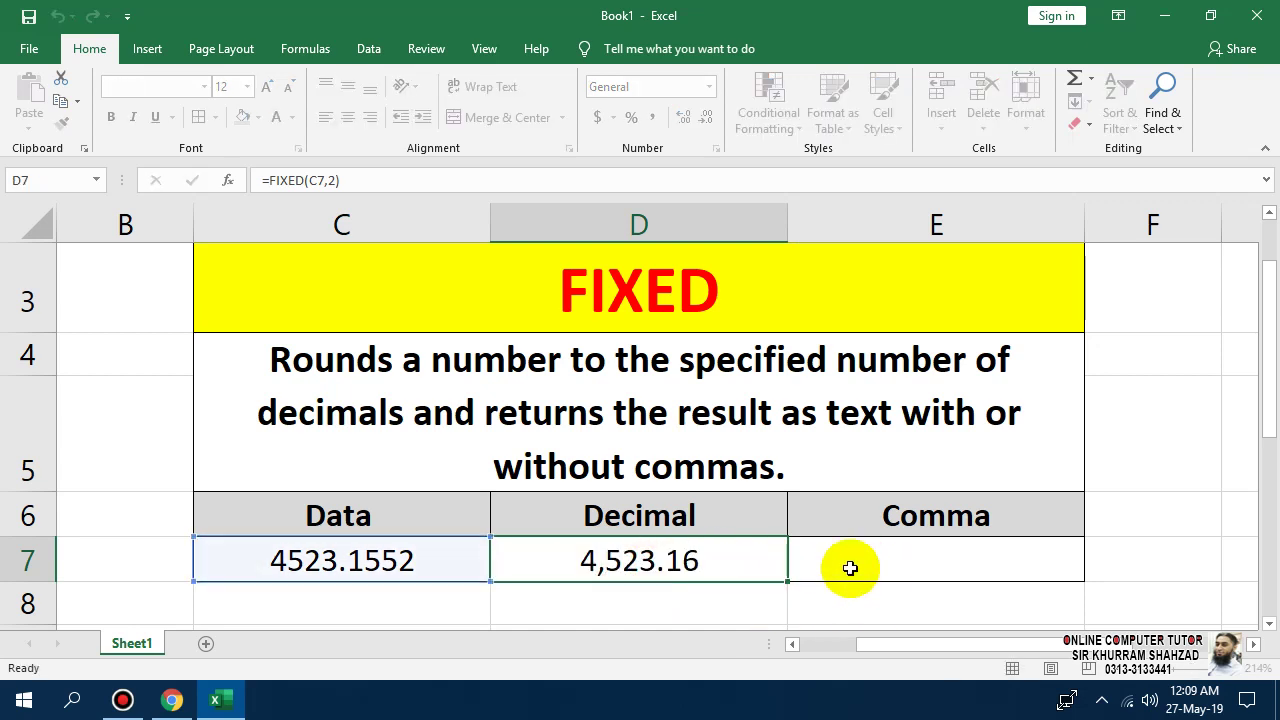
# Step: Fill the data value and its FIXED formula from C7:D7 down into row 8
pyautogui.moveTo(371, 551); pyautogui.dragTo(578, 550)
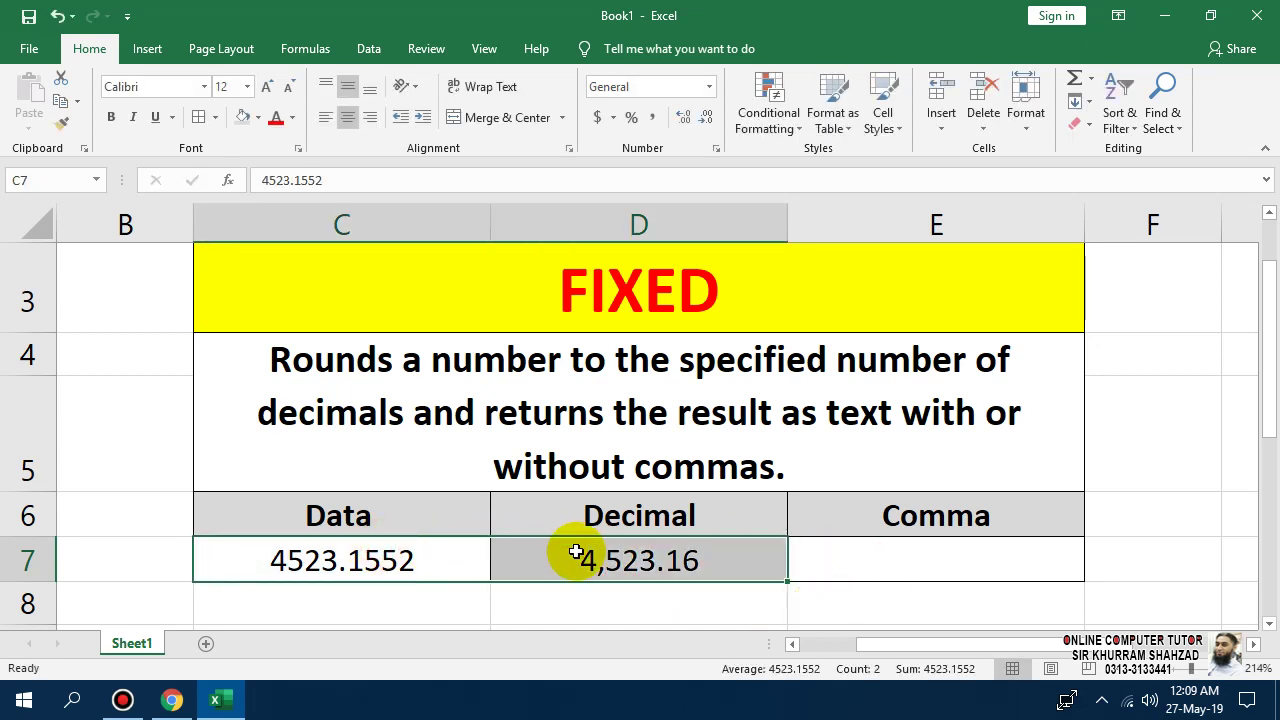
pyautogui.scroll(-1, 660, 470)
pyautogui.moveTo(790, 333); pyautogui.dragTo(785, 370)
pyautogui.scroll(1, 450, 515)
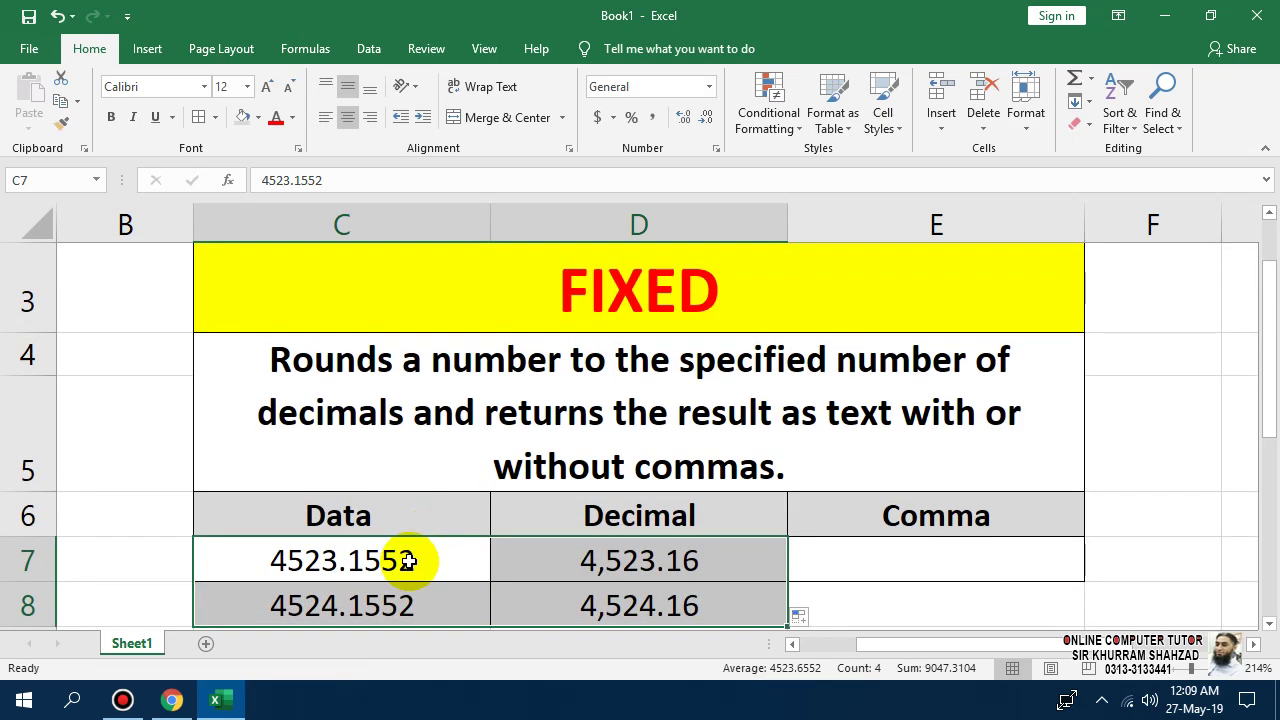
# Step: Change the decimals argument in D8 to 3 so the formula reads =FIXED(C8,3)
pyautogui.click(614, 603)
pyautogui.press('F2')
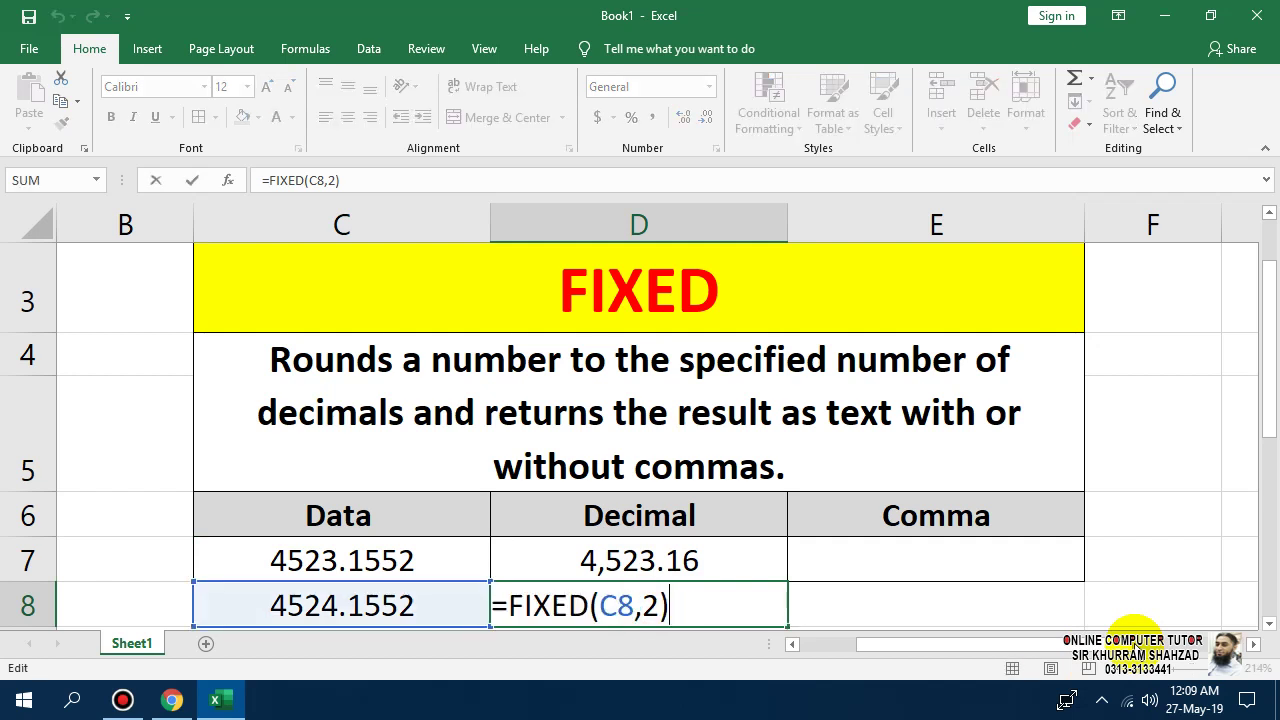
pyautogui.press('Left')
pyautogui.press('BackSpace')
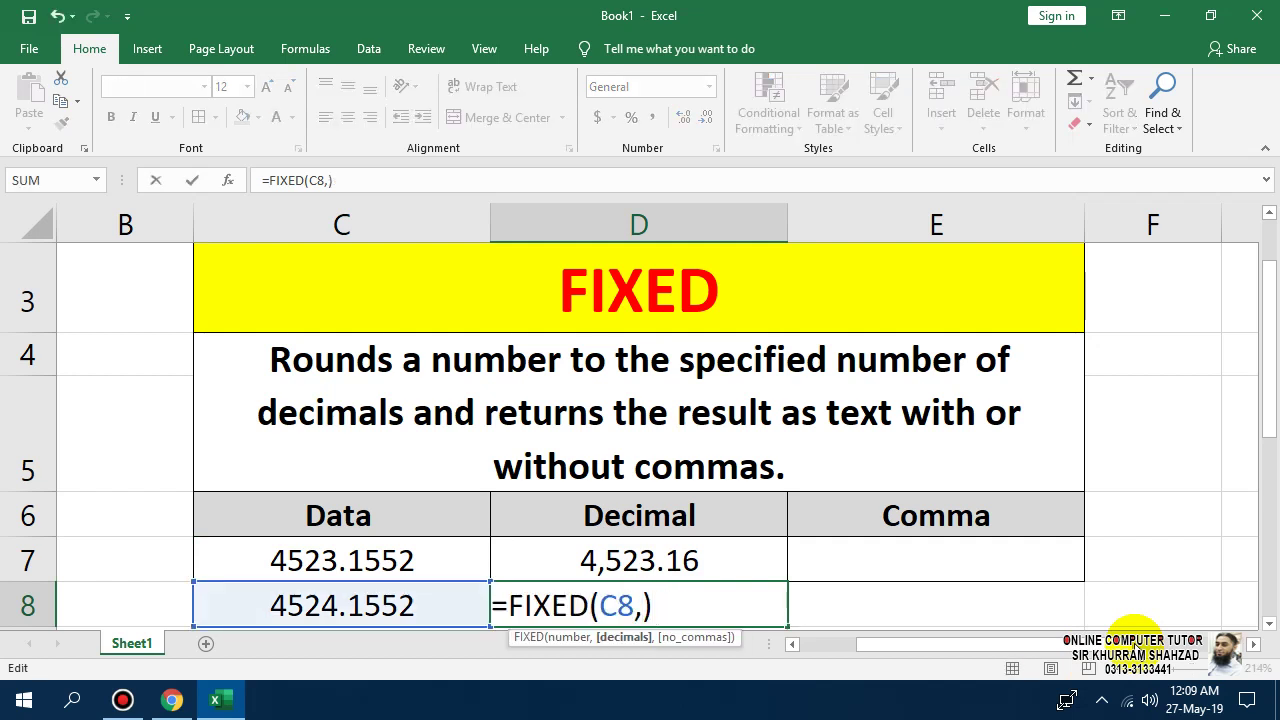
pyautogui.write('3')
pyautogui.press('Return')
pyautogui.press('Up')
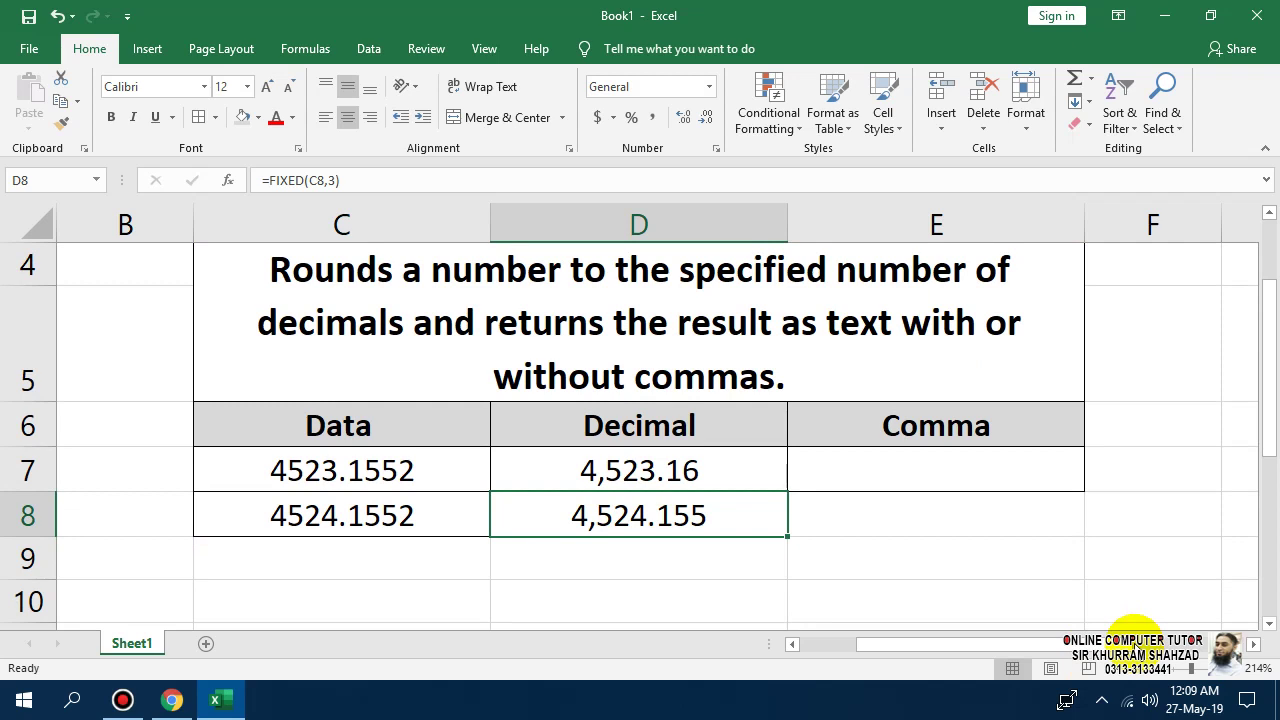
# Step: Enter the formula =FIXED(C7,2,TRUE) in cell E7 to round the data value to two decimals without commas
pyautogui.press('Right')
pyautogui.press('Up')
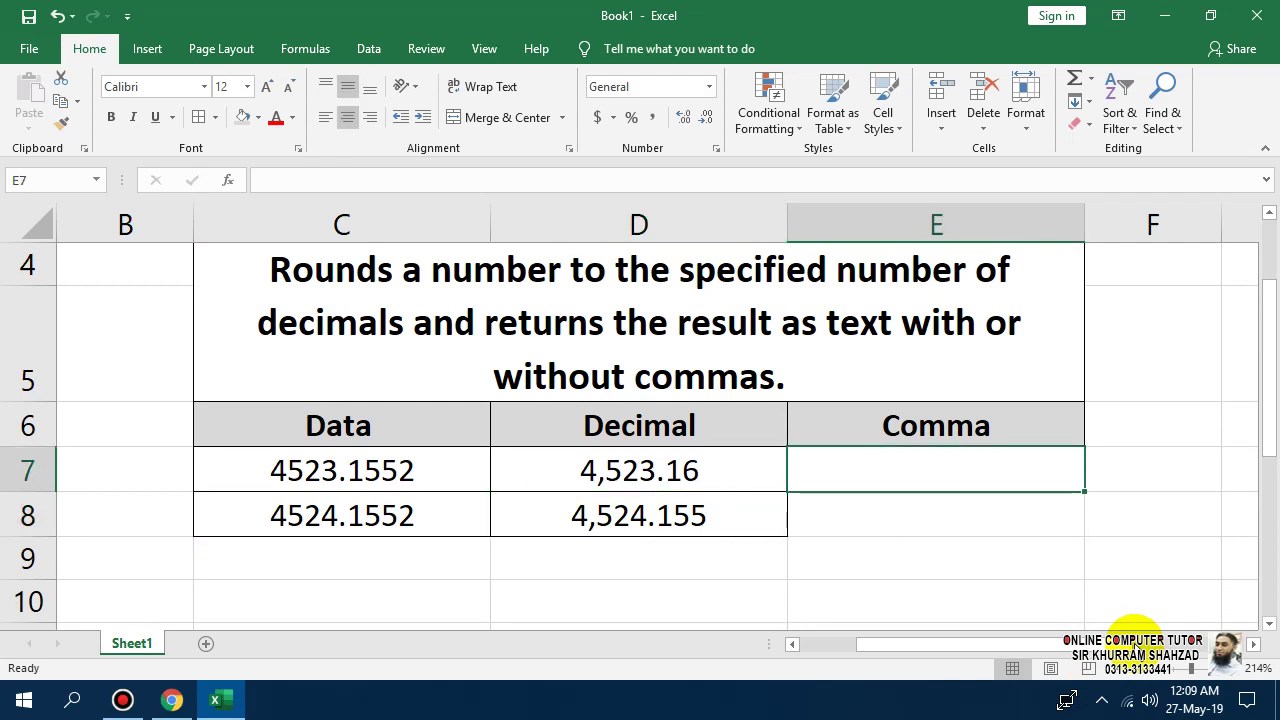
pyautogui.write('=')
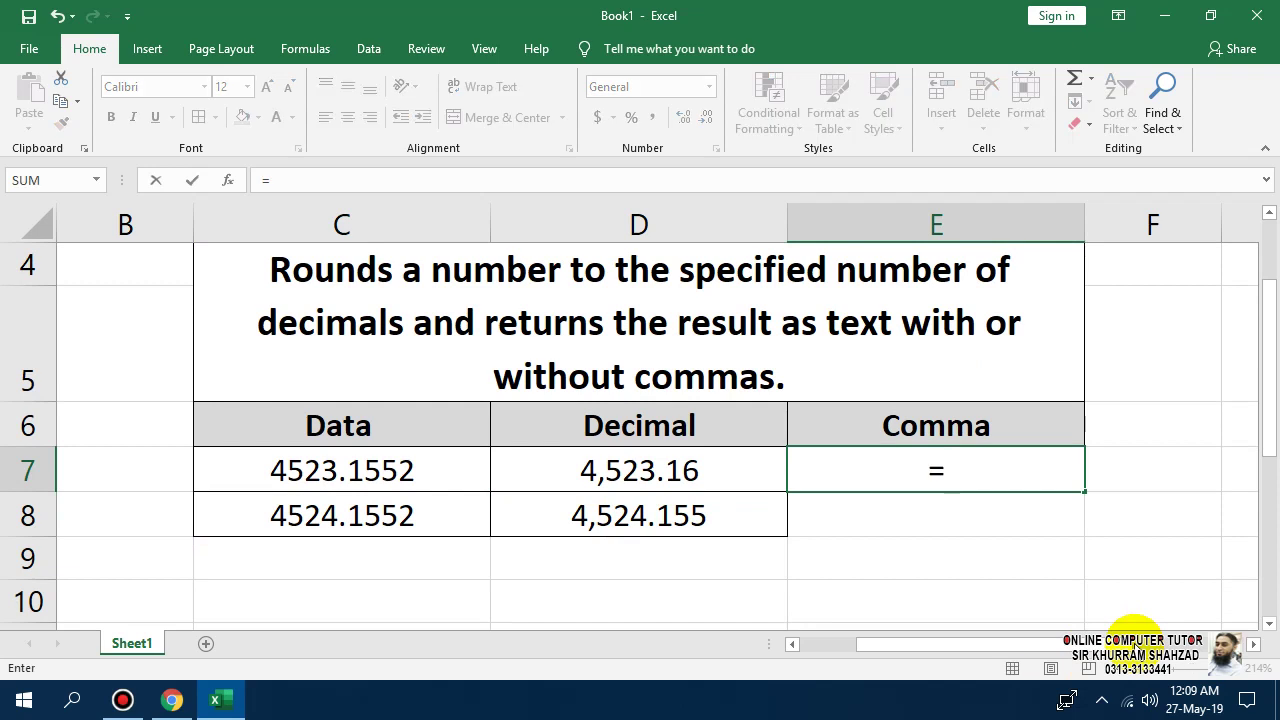
pyautogui.write('fix')
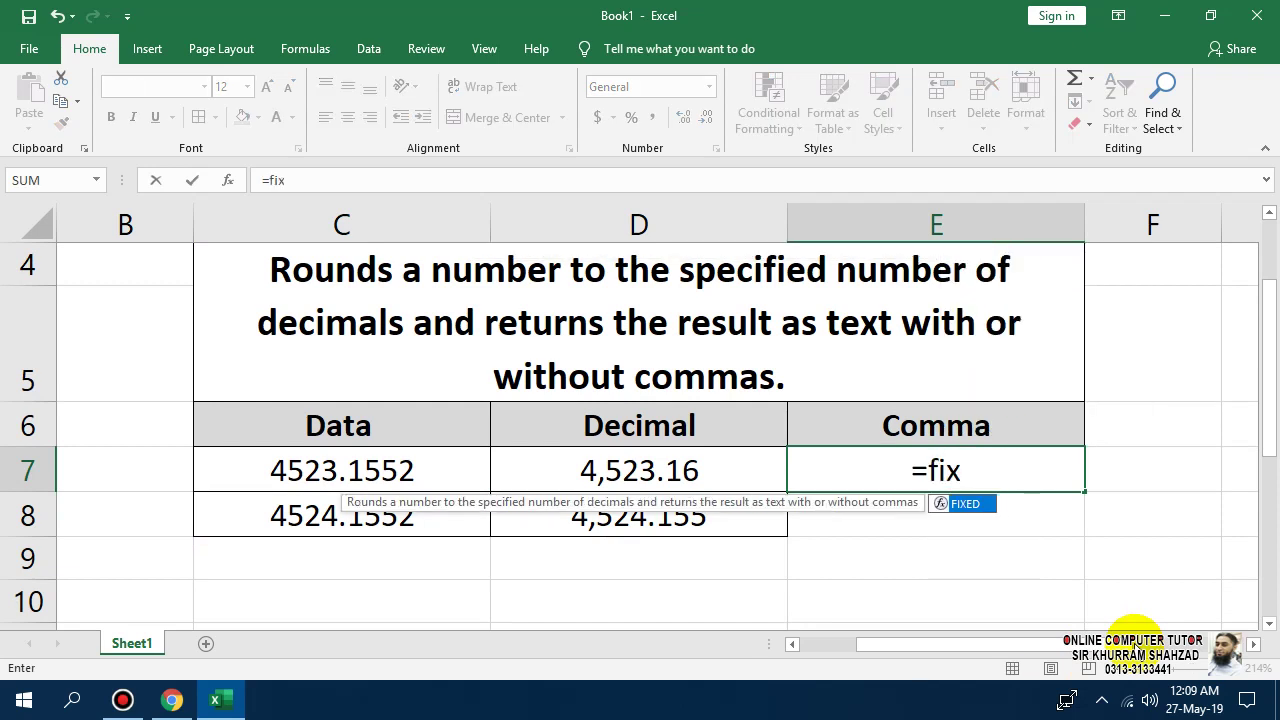
pyautogui.press('Tab')
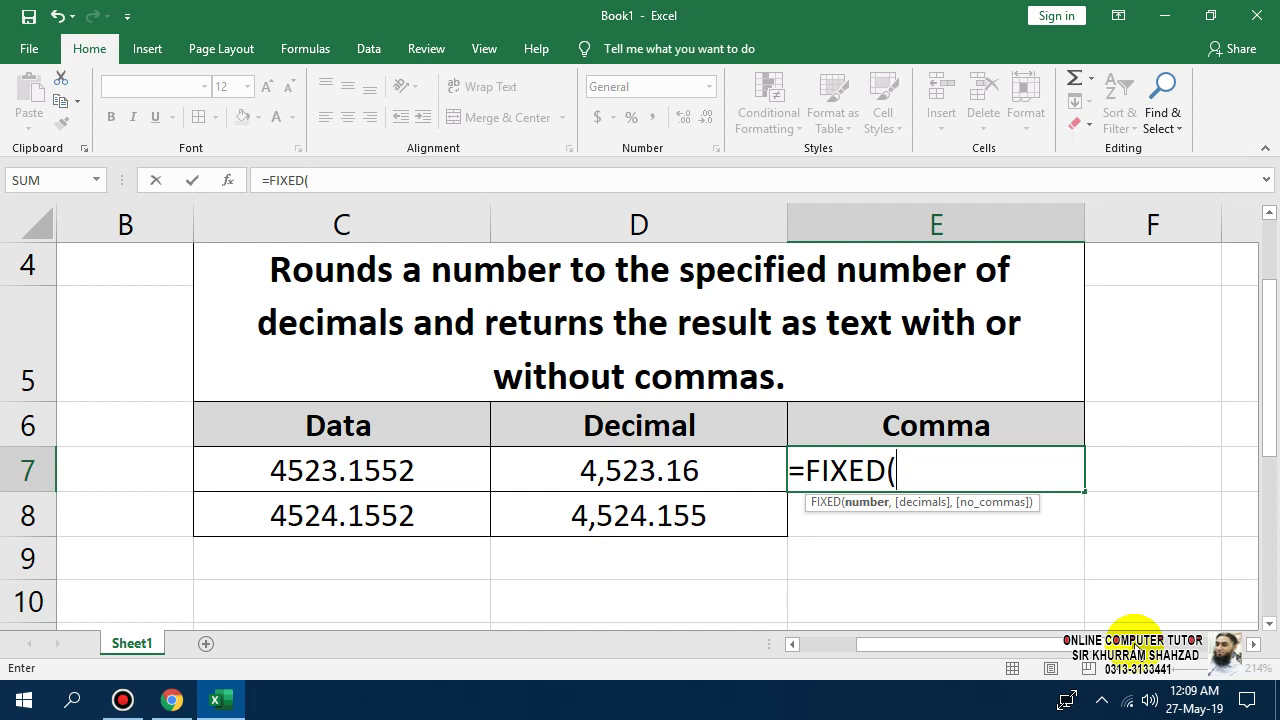
pyautogui.click(340, 472)
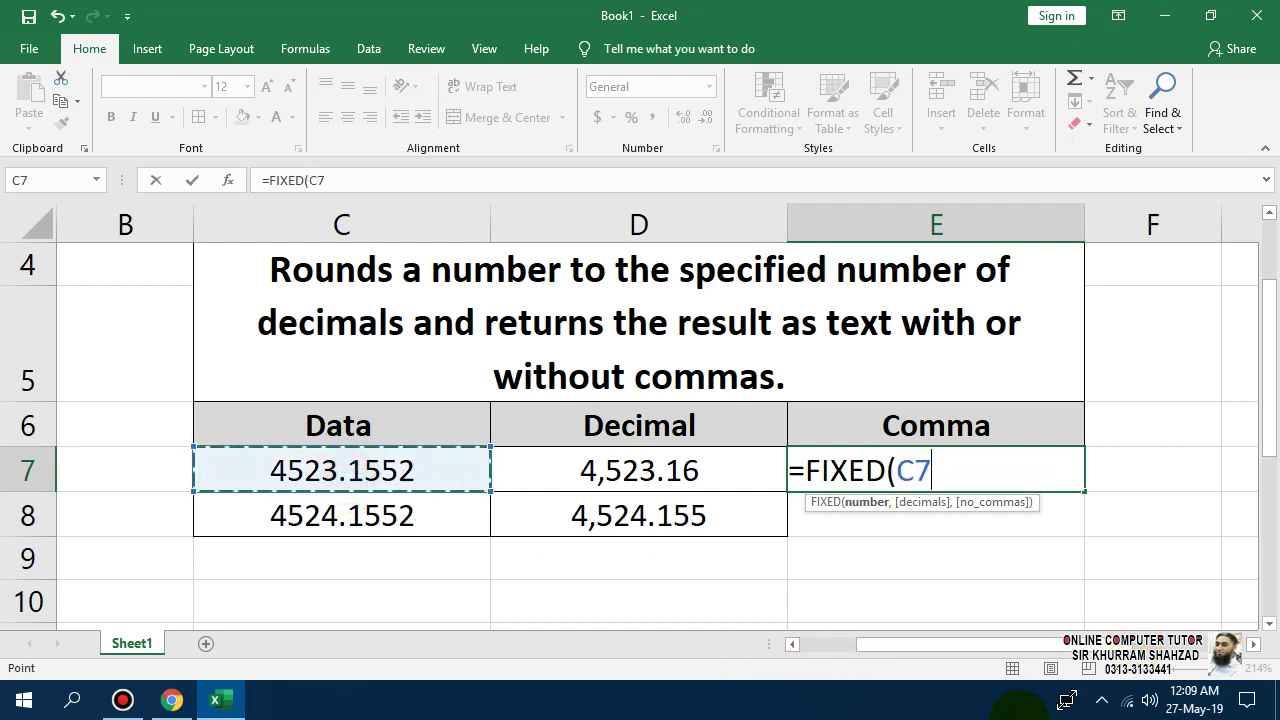
pyautogui.write(',')
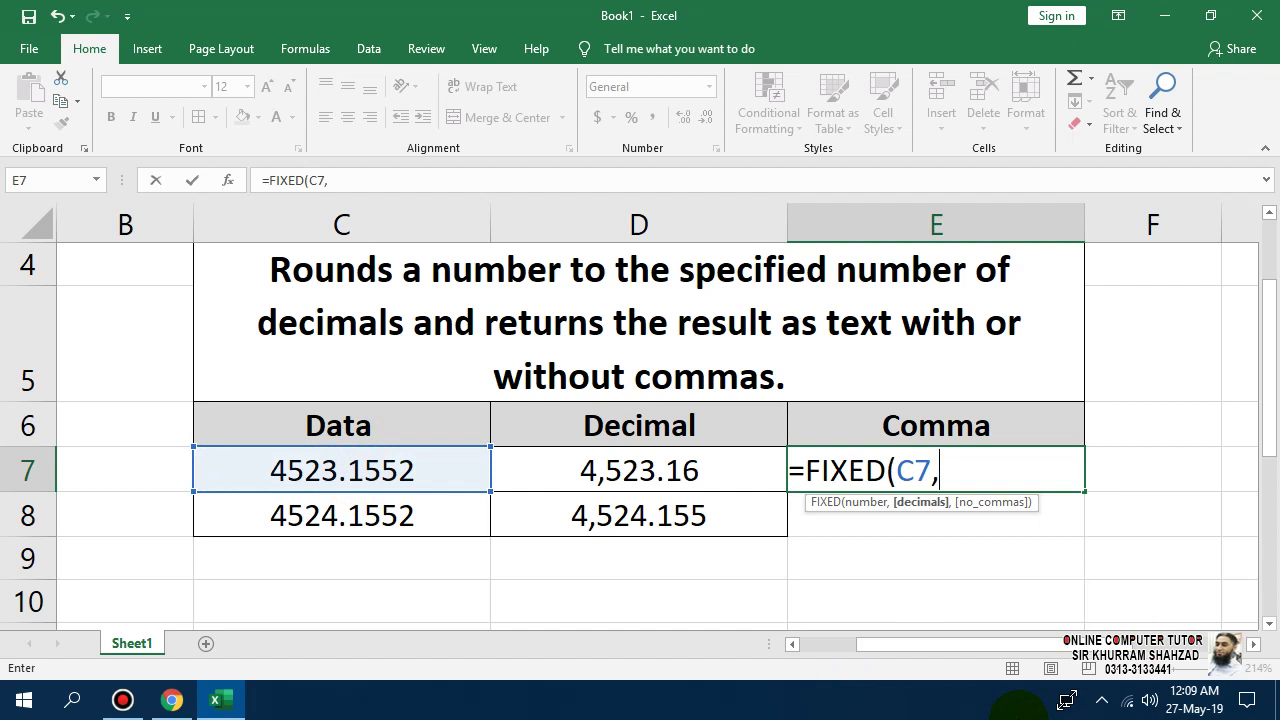
pyautogui.write('2,')
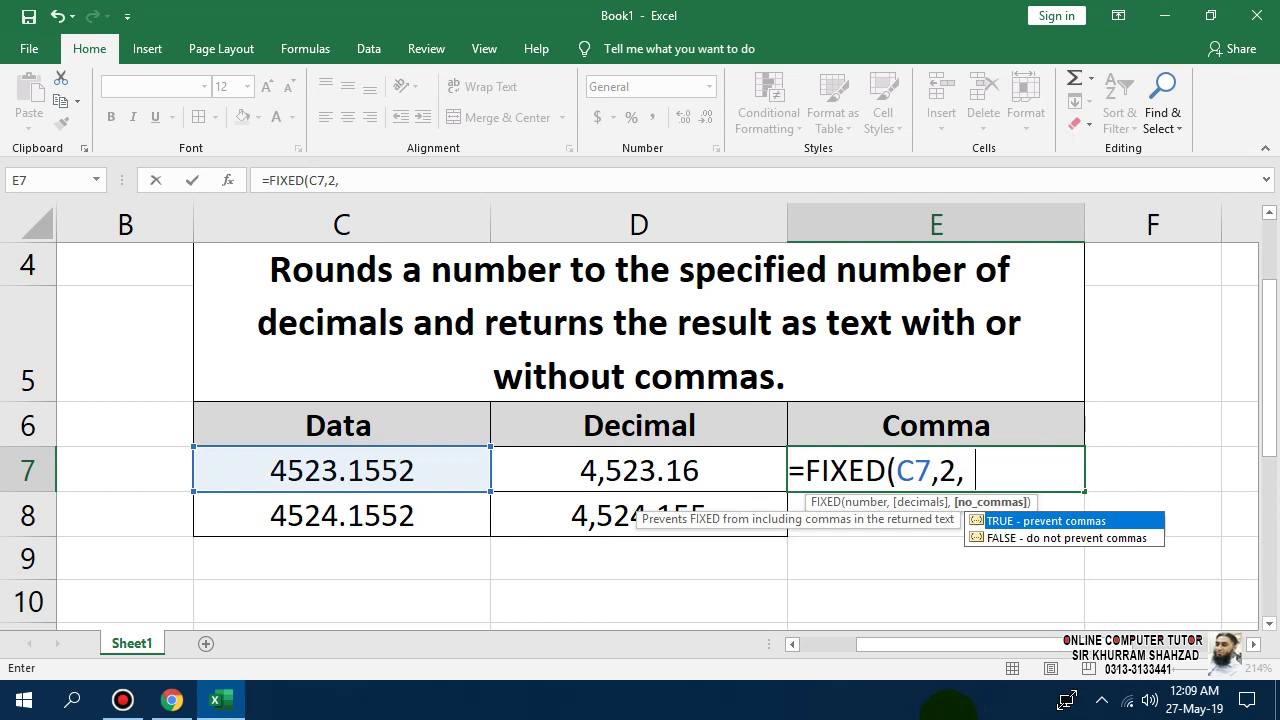
pyautogui.write('true')
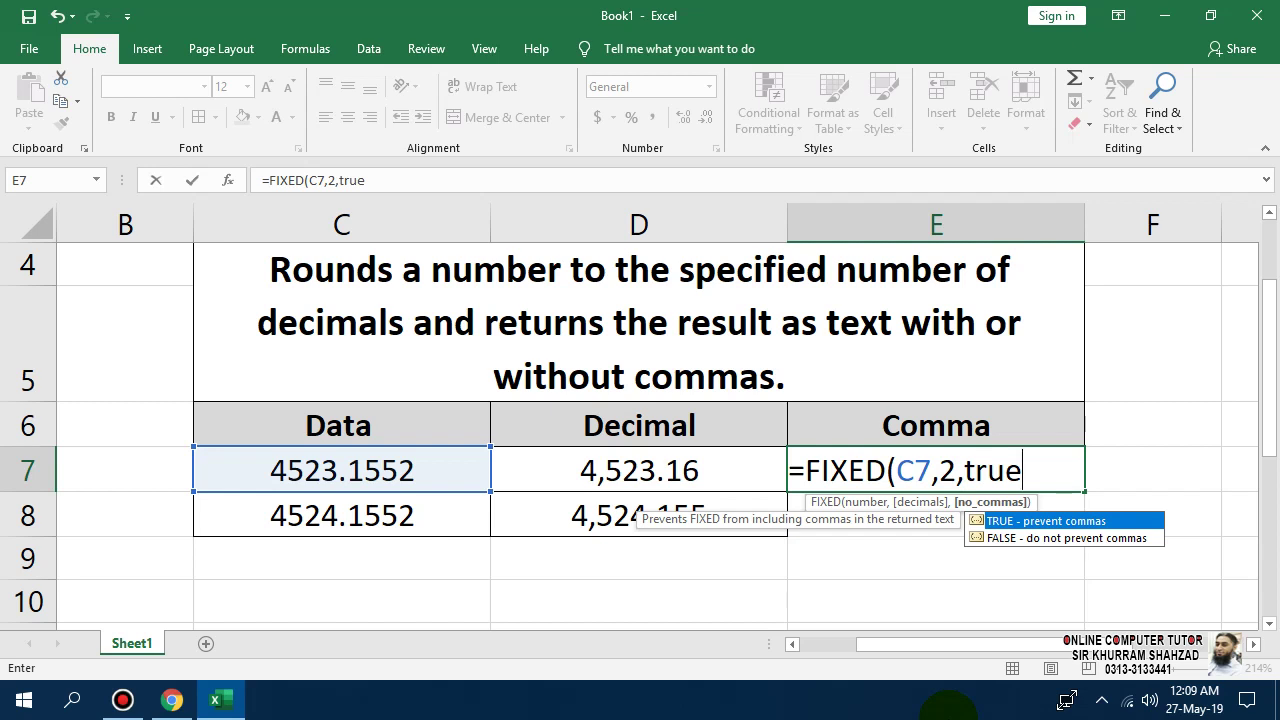
pyautogui.write(')')
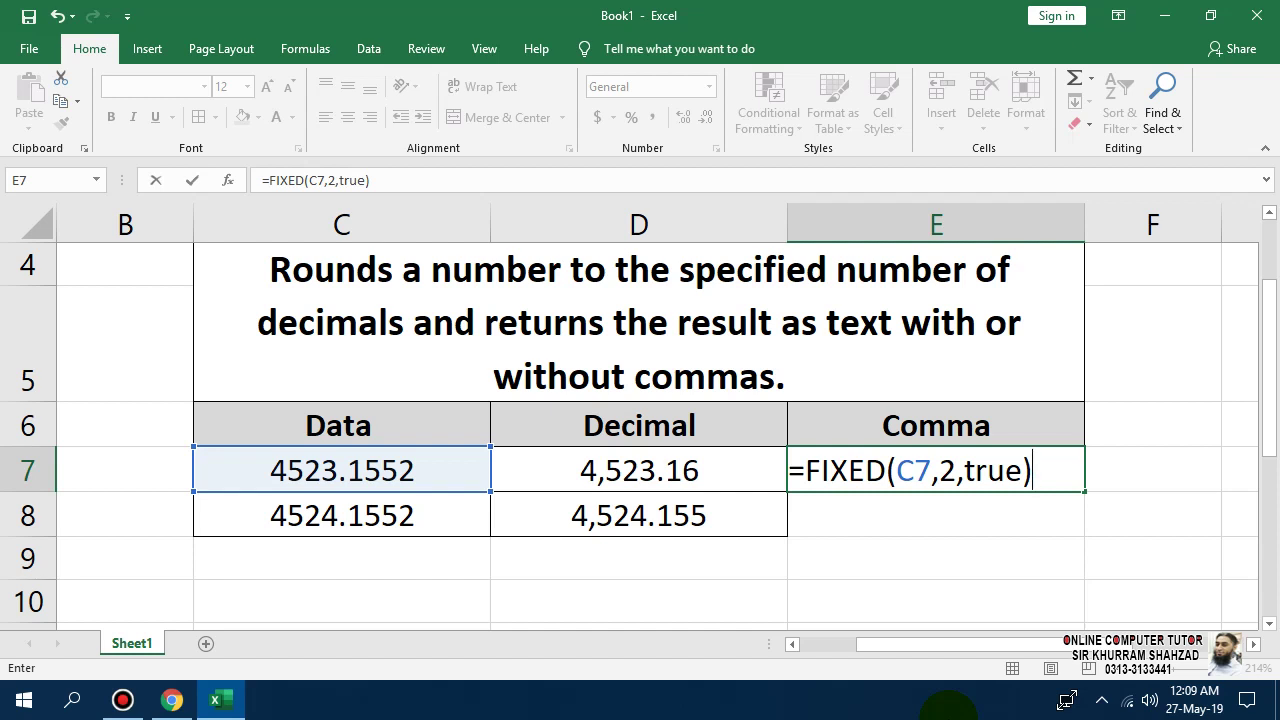
pyautogui.press('Return')
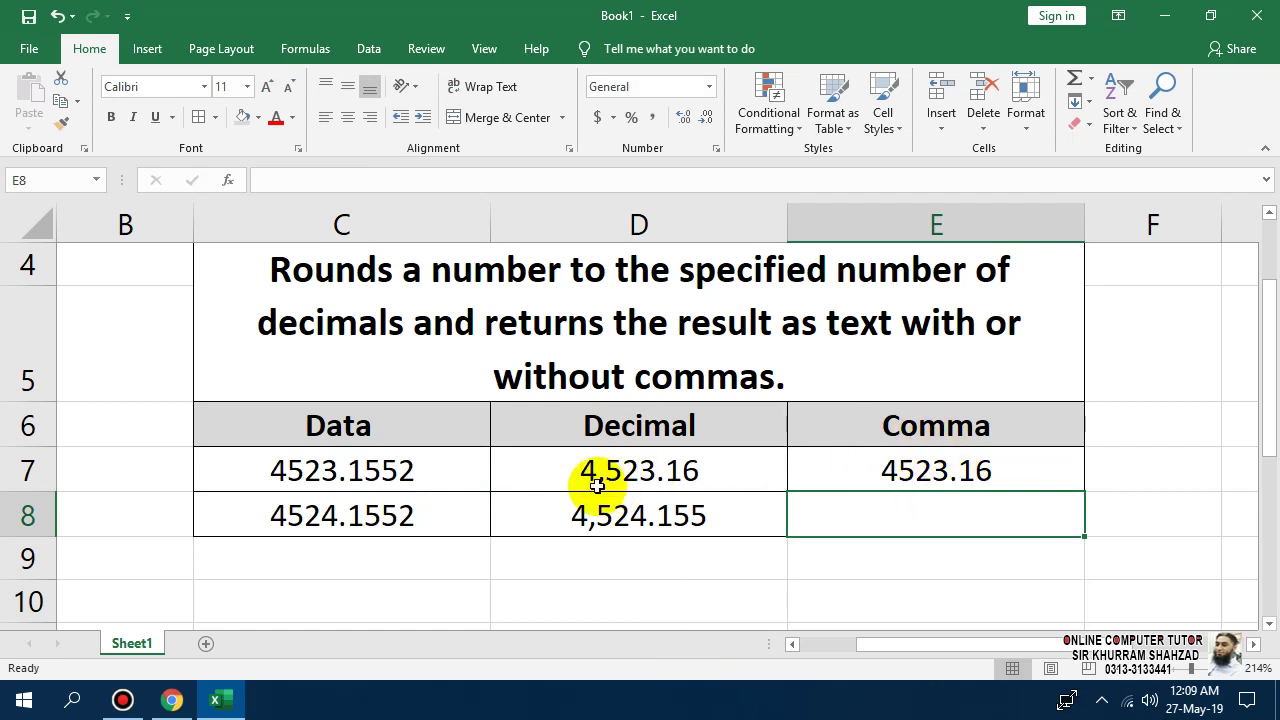
# Step: Fill the Comma column's FIXED formula from E7 down into E8
pyautogui.click(1020, 473)
pyautogui.moveTo(1084, 492); pyautogui.dragTo(1086, 533)
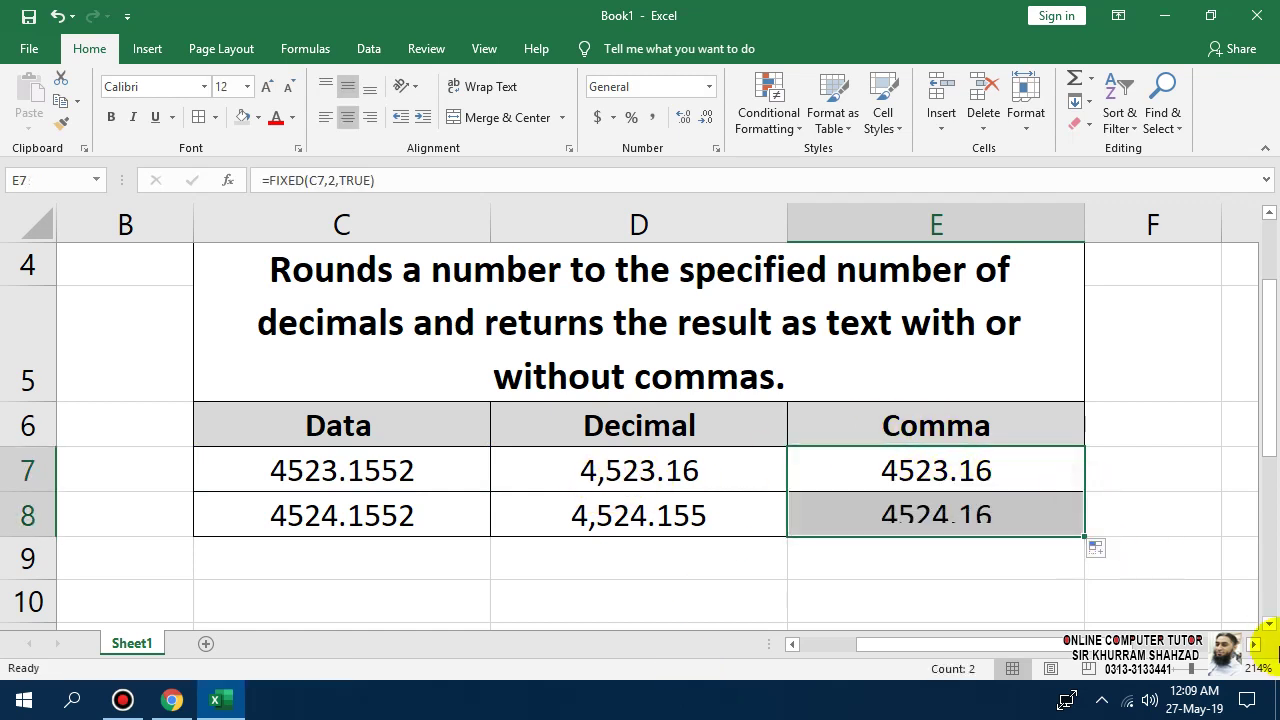
# Step: Examine the decimals and no_commas arguments of the FIXED formulas in cells D8 and E8
pyautogui.click(929, 514)
pyautogui.moveTo(988, 414); pyautogui.dragTo(329, 523)
pyautogui.scroll(1, 540, 420)
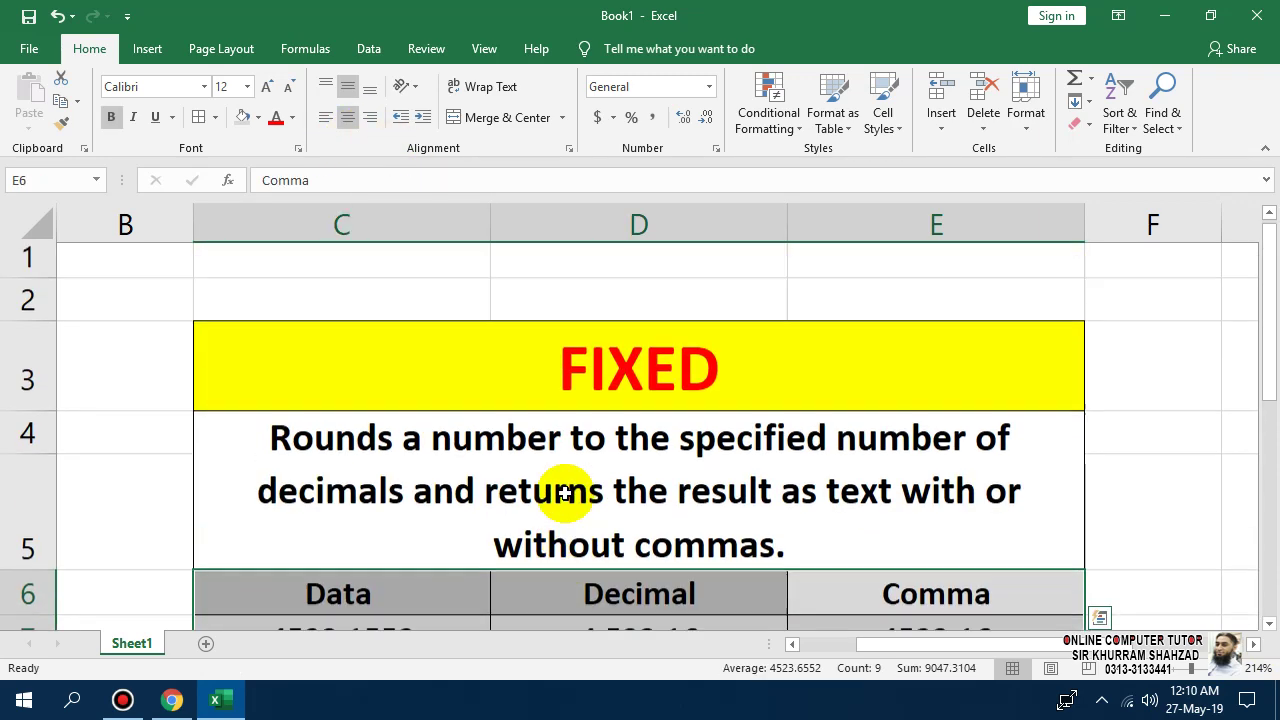
pyautogui.moveTo(1183, 670); pyautogui.dragTo(1177, 669)
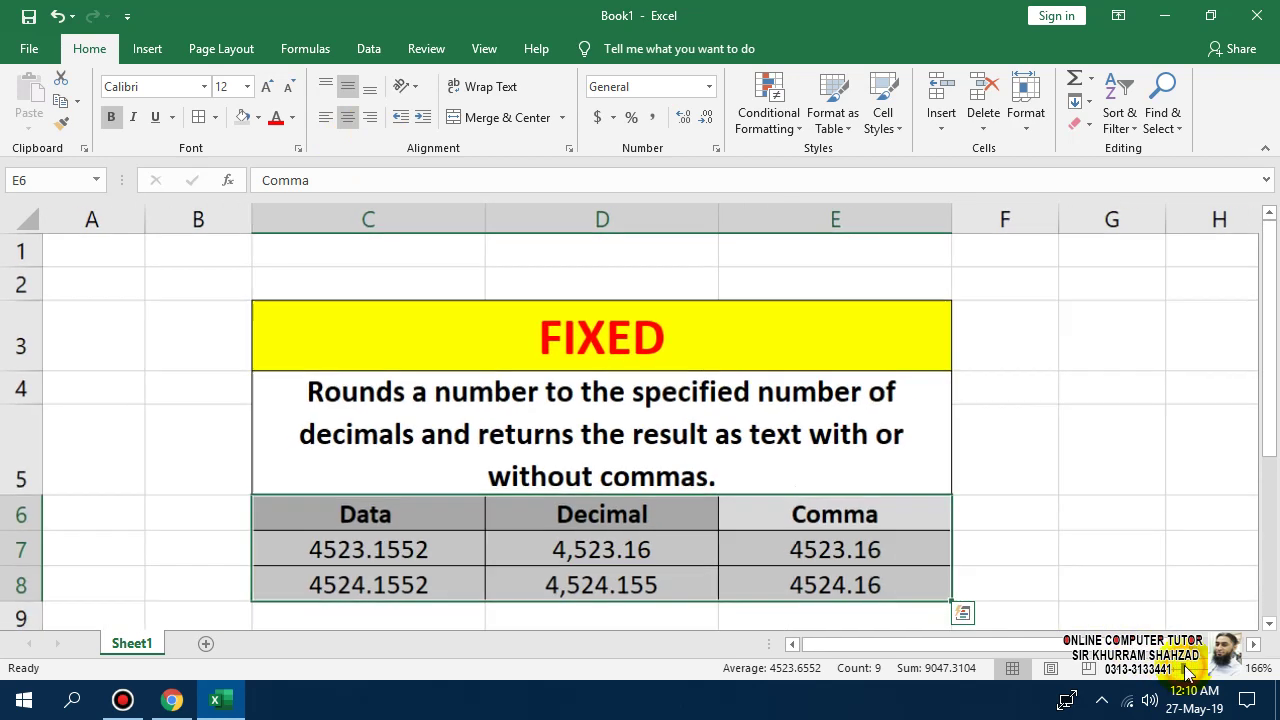
pyautogui.click(633, 580)
pyautogui.scroll(-1, 633, 575)
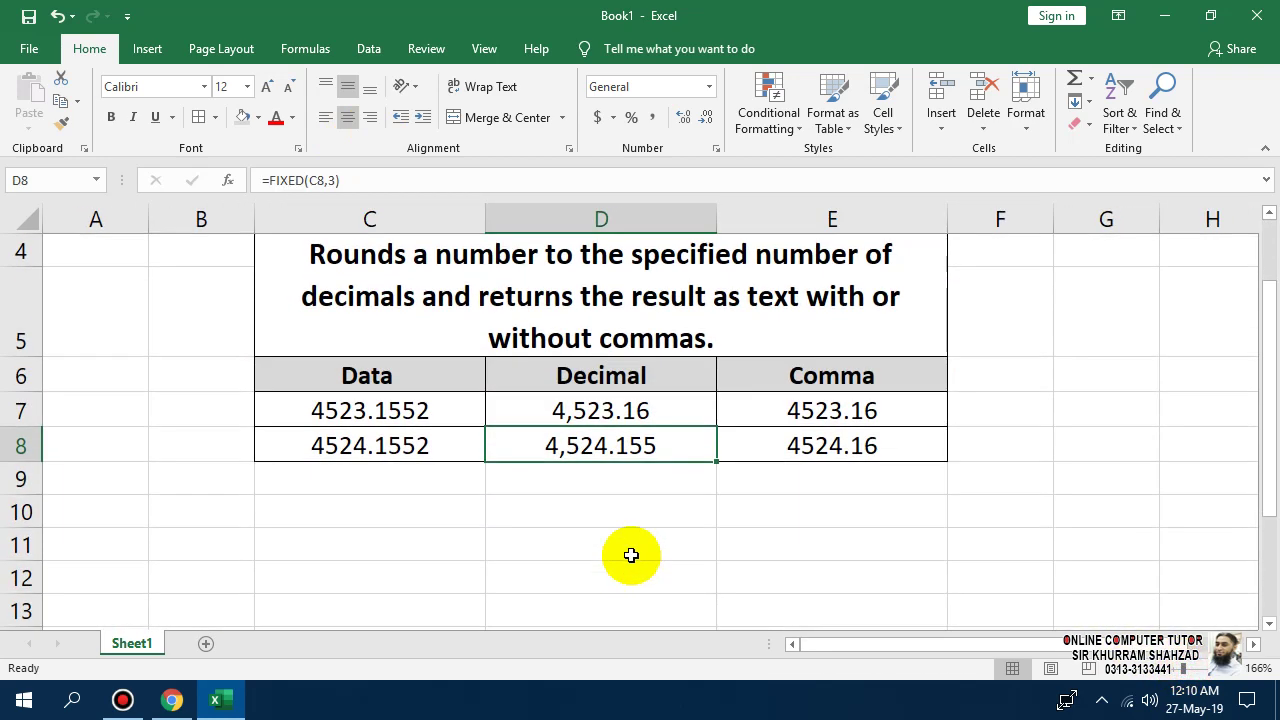
pyautogui.press('F2')
pyautogui.click(614, 445)
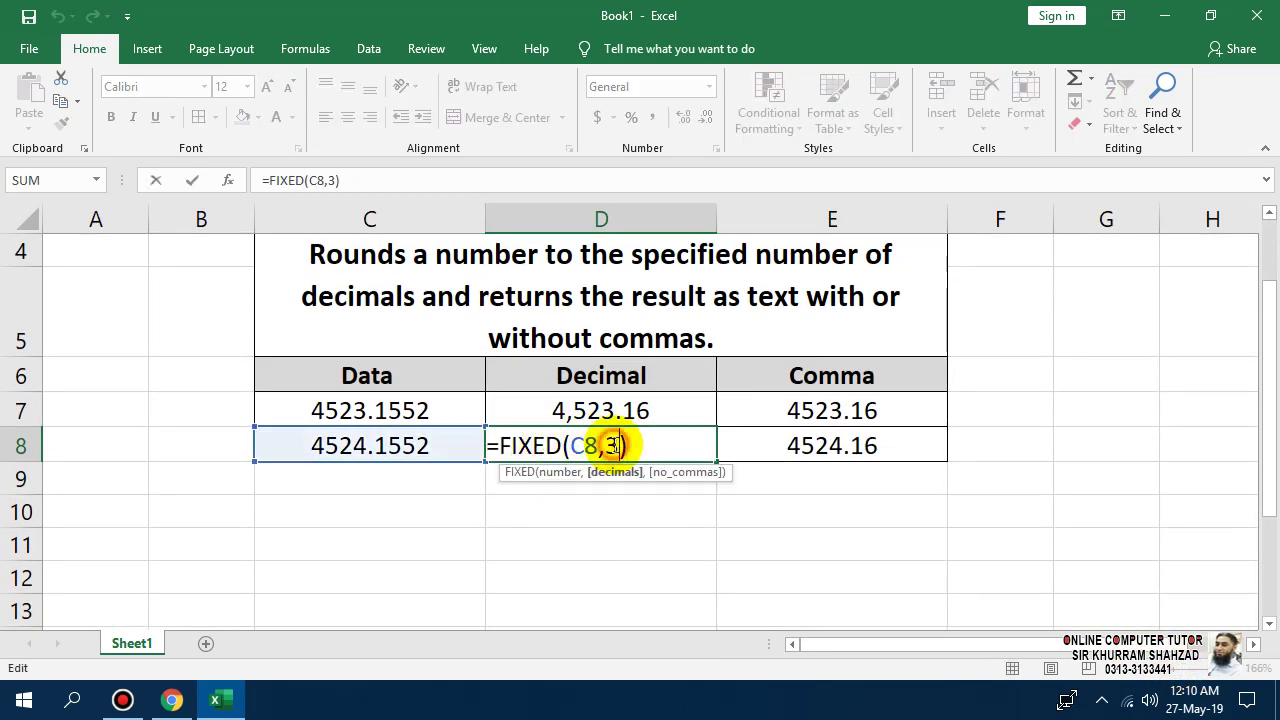
pyautogui.press('Escape')
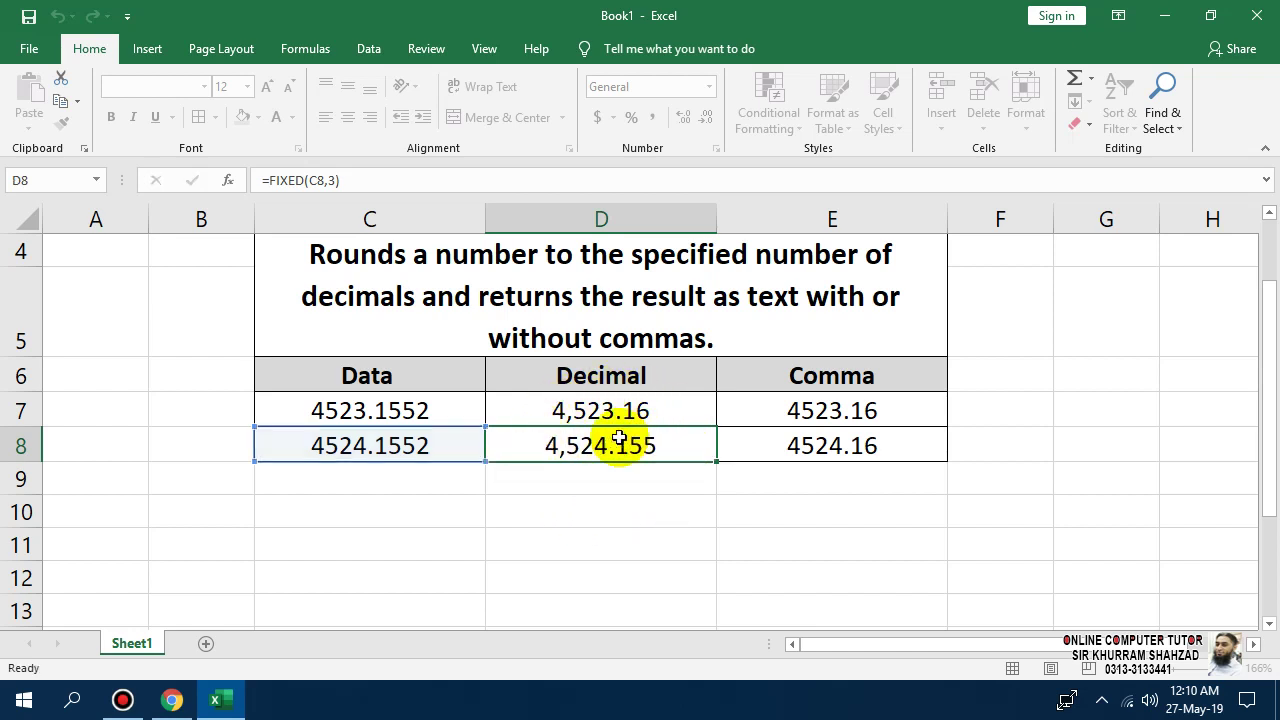
pyautogui.doubleClick(908, 447)
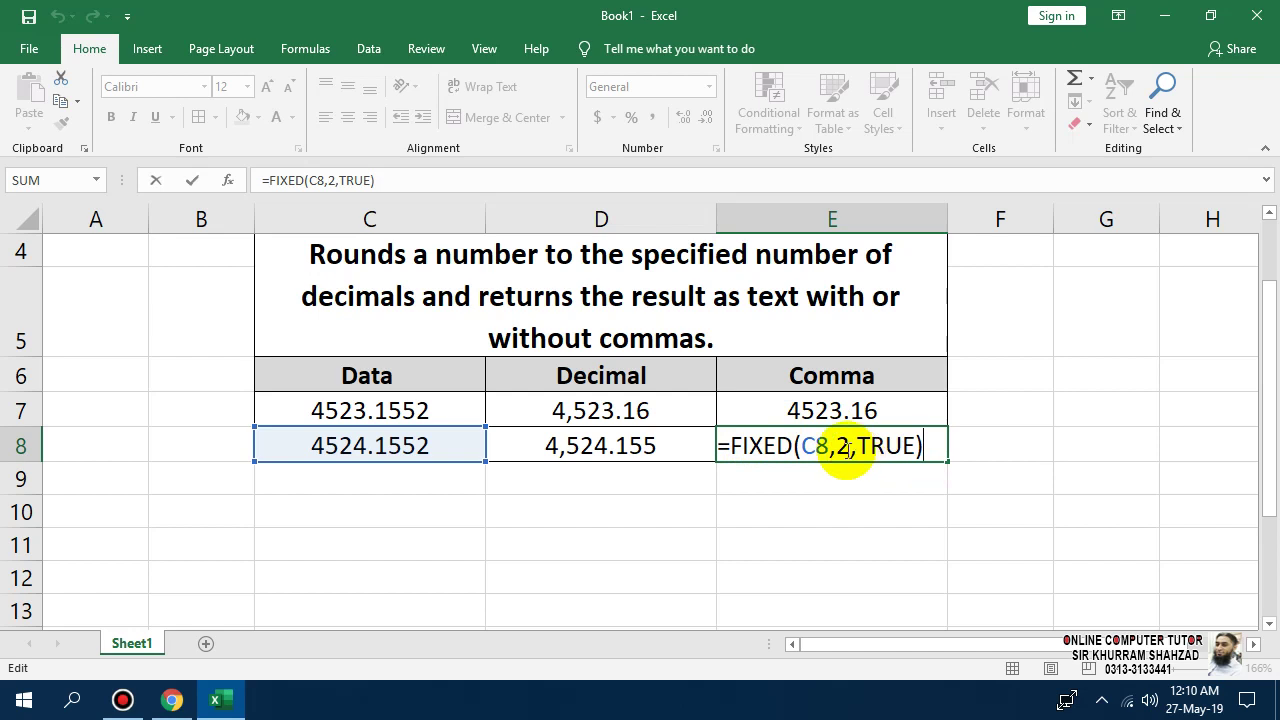
pyautogui.click(848, 447)
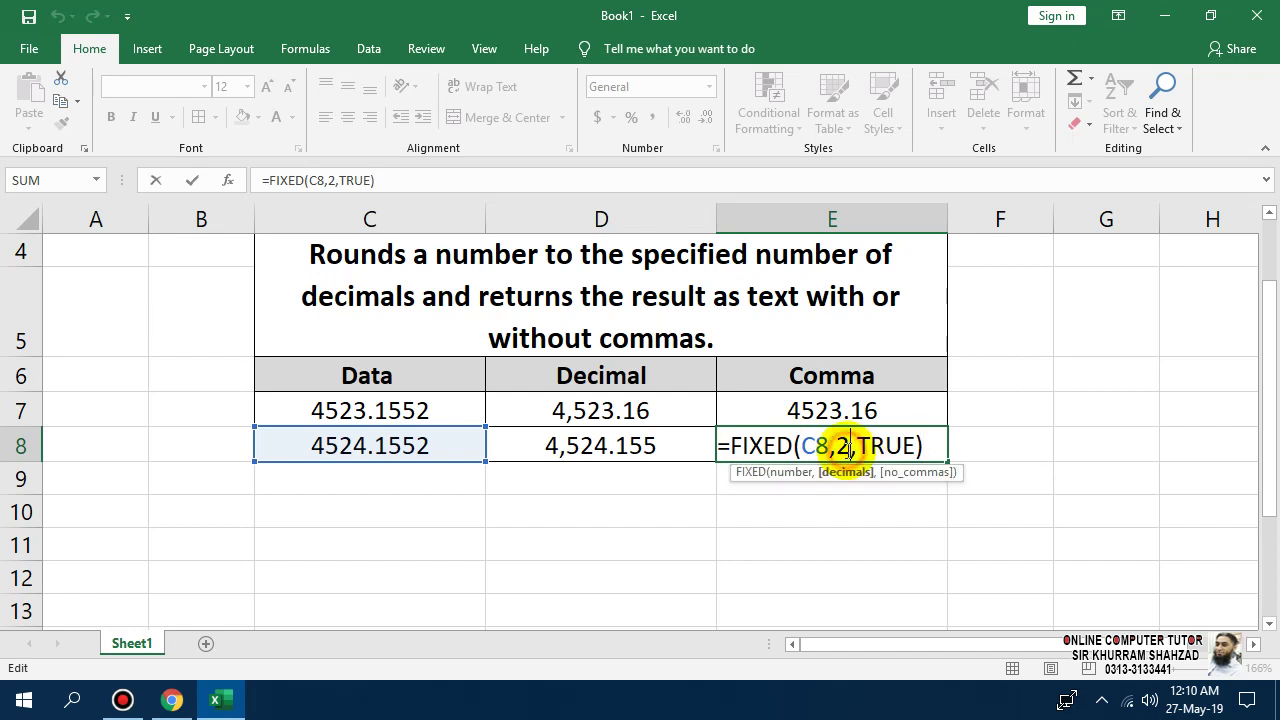
pyautogui.click(896, 447)
pyautogui.press('Escape')
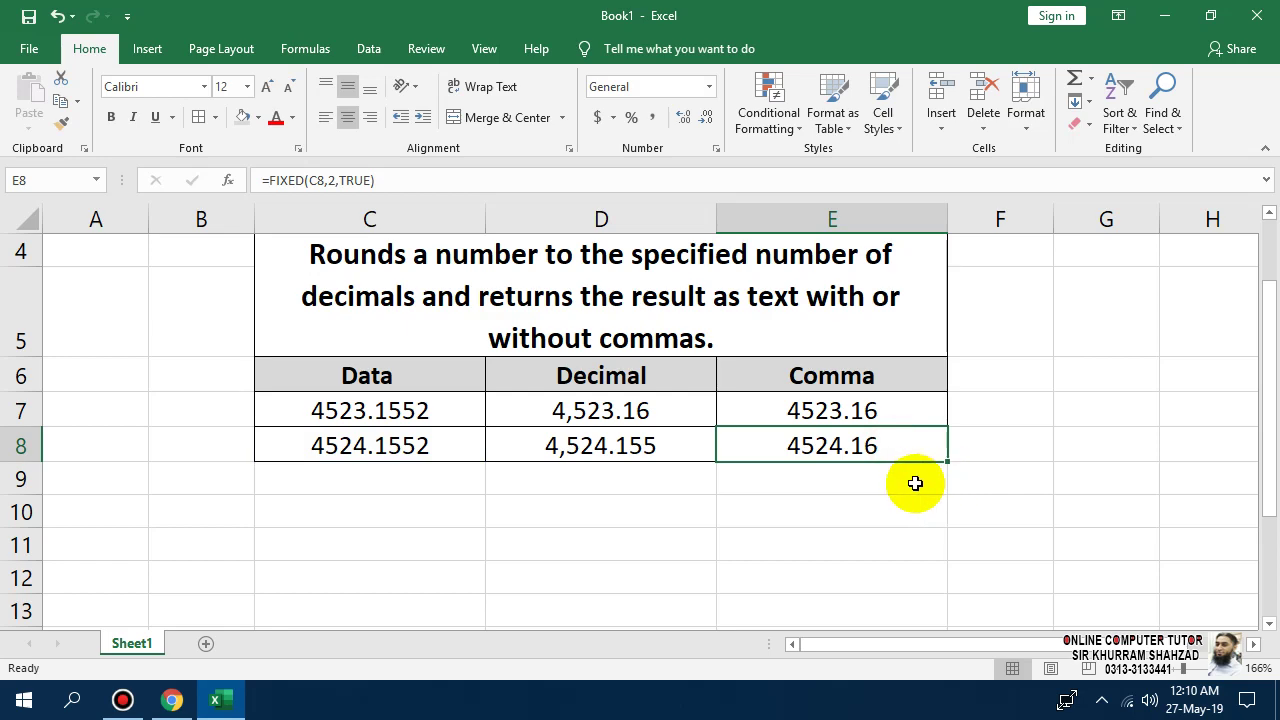
# Step: Rename the worksheet Sheet1 as FIXED
pyautogui.scroll(3, 820, 480)
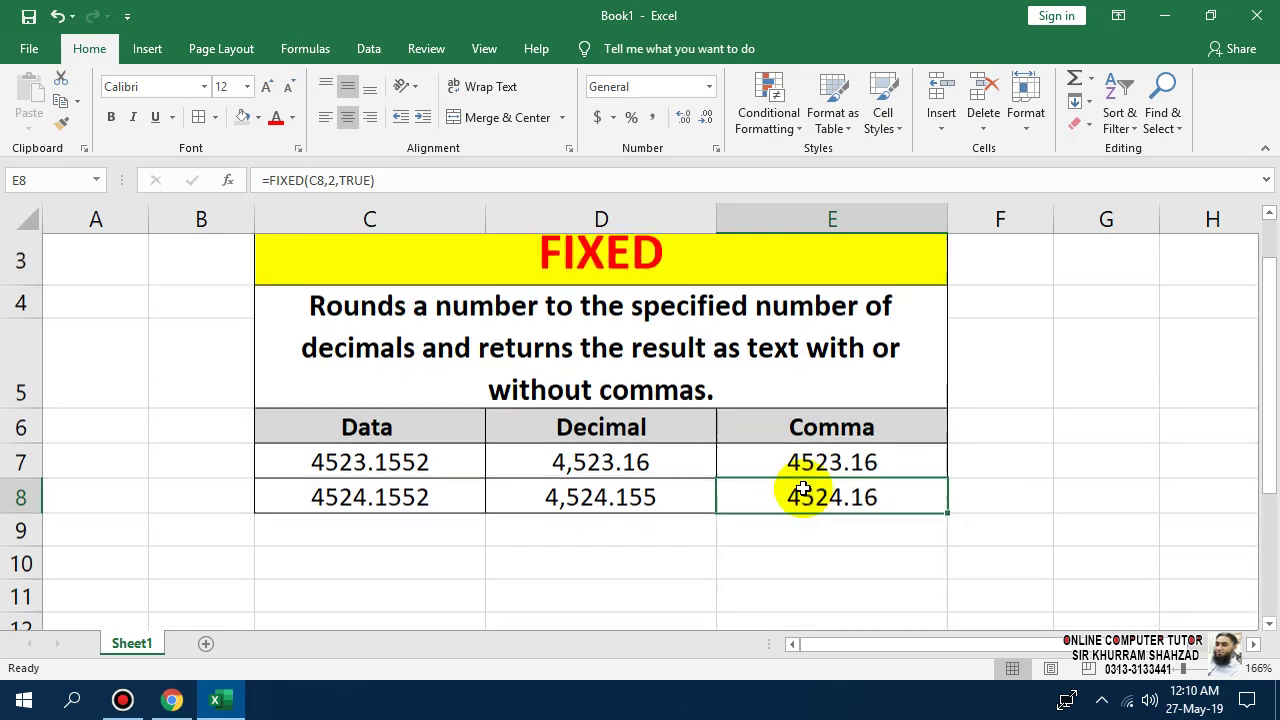
pyautogui.click(1178, 668)
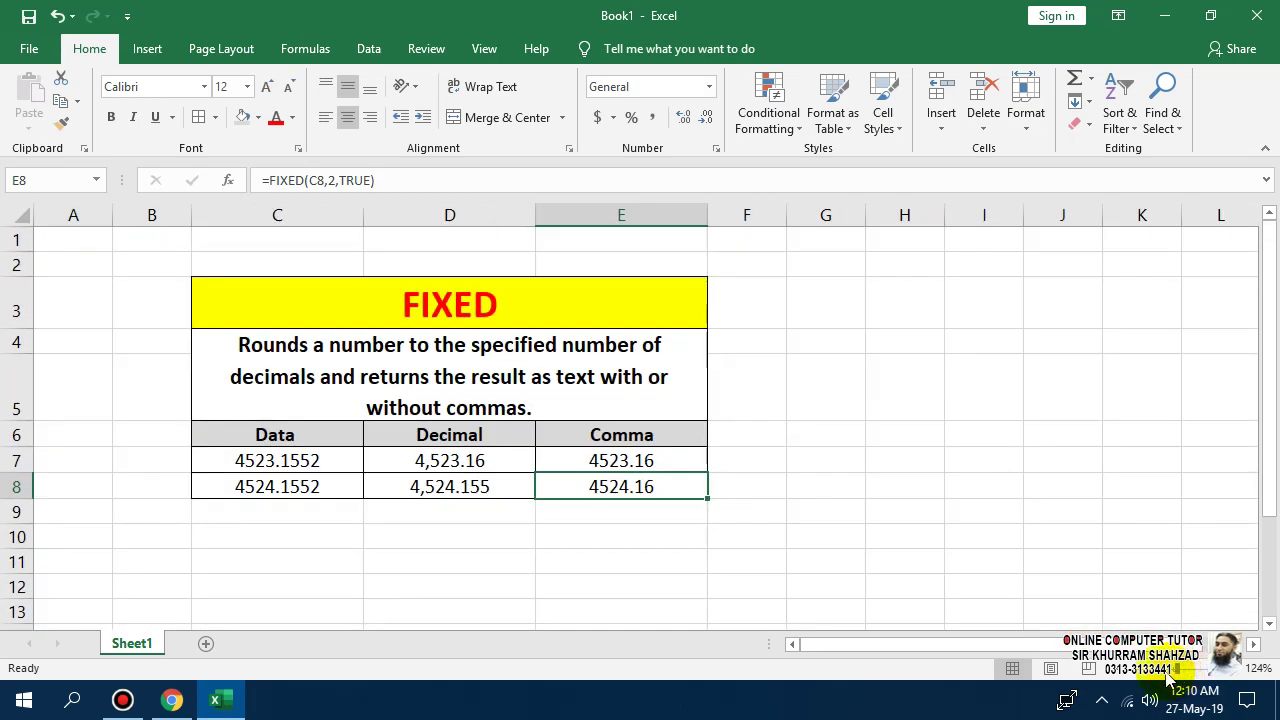
pyautogui.doubleClick(150, 644)
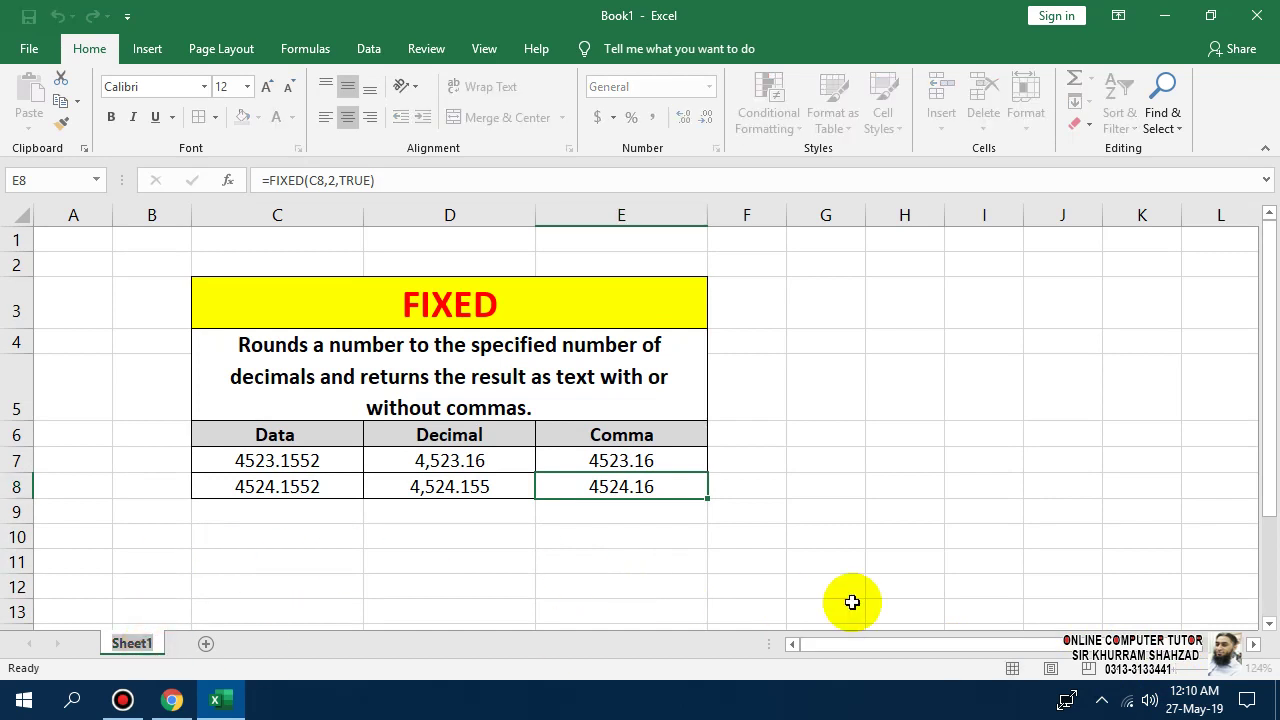
pyautogui.write('FIXED')
pyautogui.press('Return')
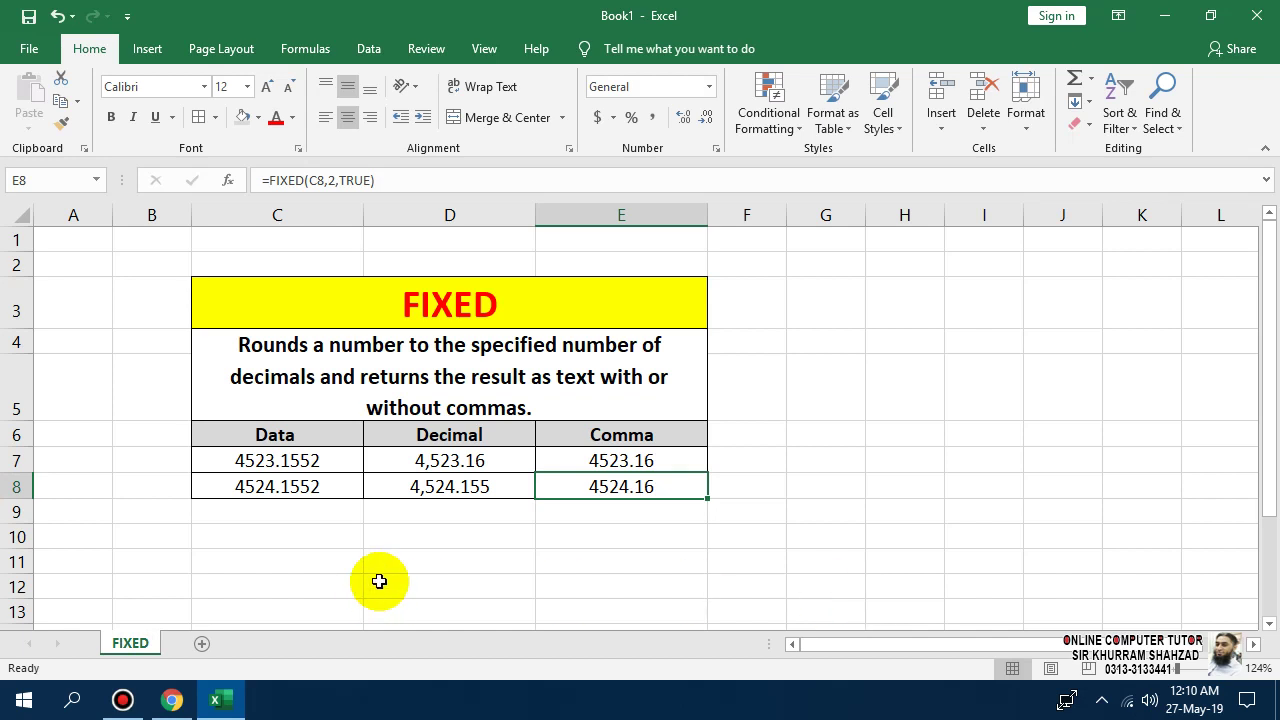
pyautogui.scroll(-1, 378, 582)
pyautogui.scroll(1, 598, 526)
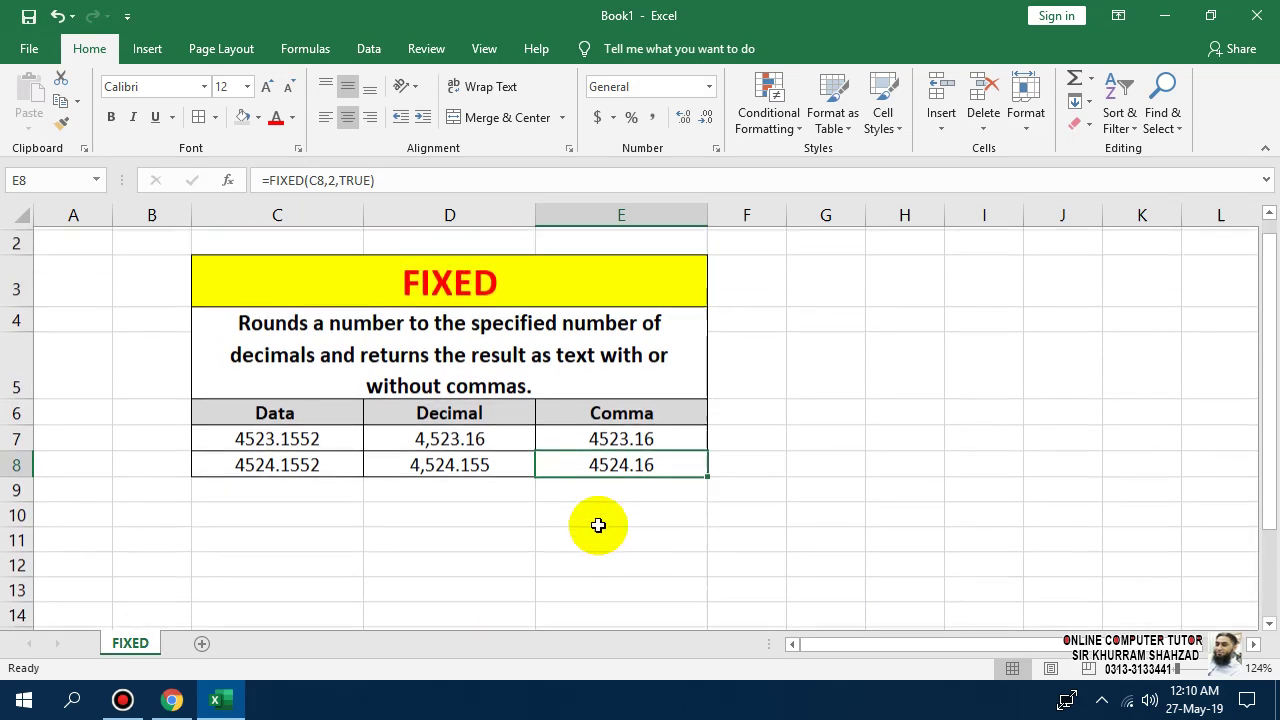
pyautogui.scroll(-1, 213, 540)
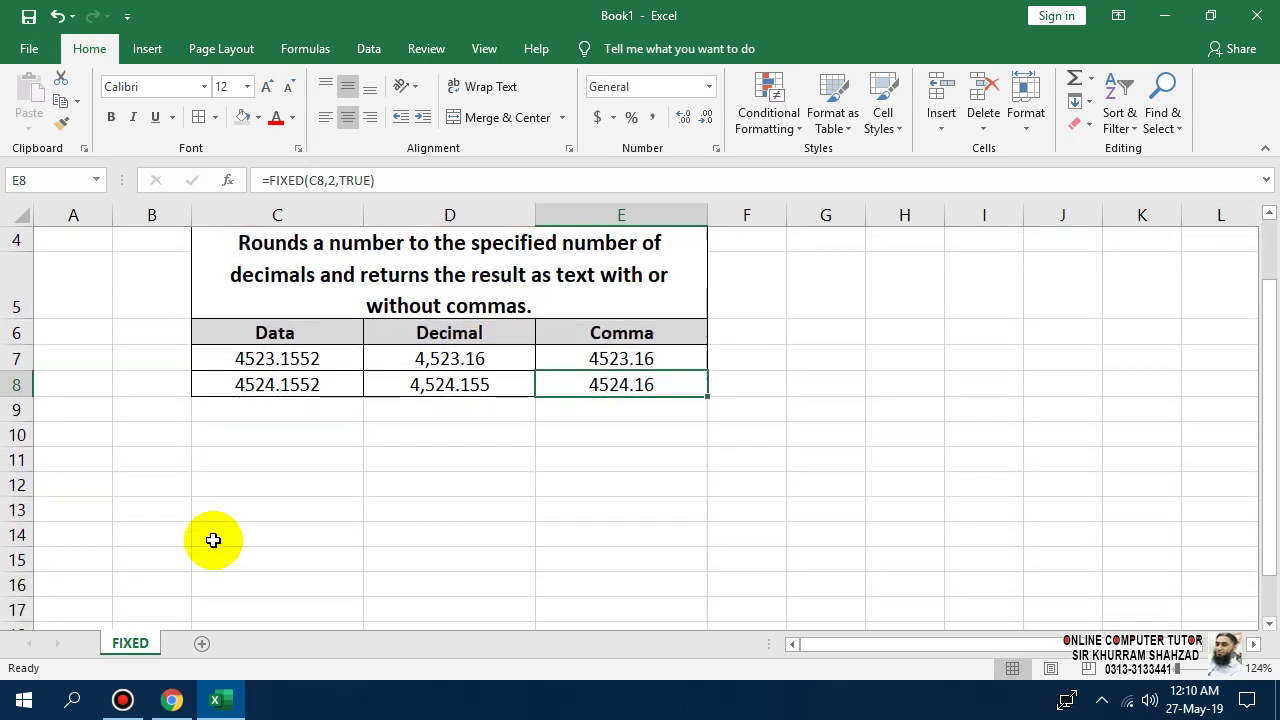
pyautogui.click(242, 442)
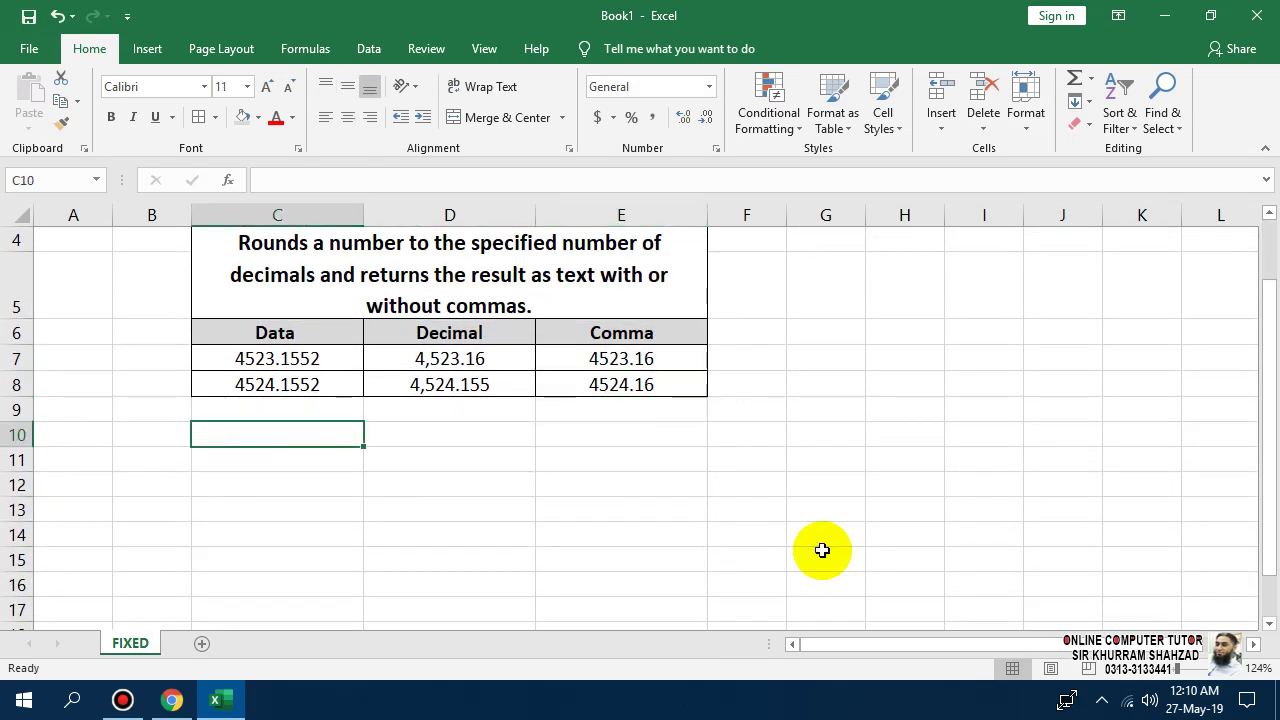
pyautogui.write('D')
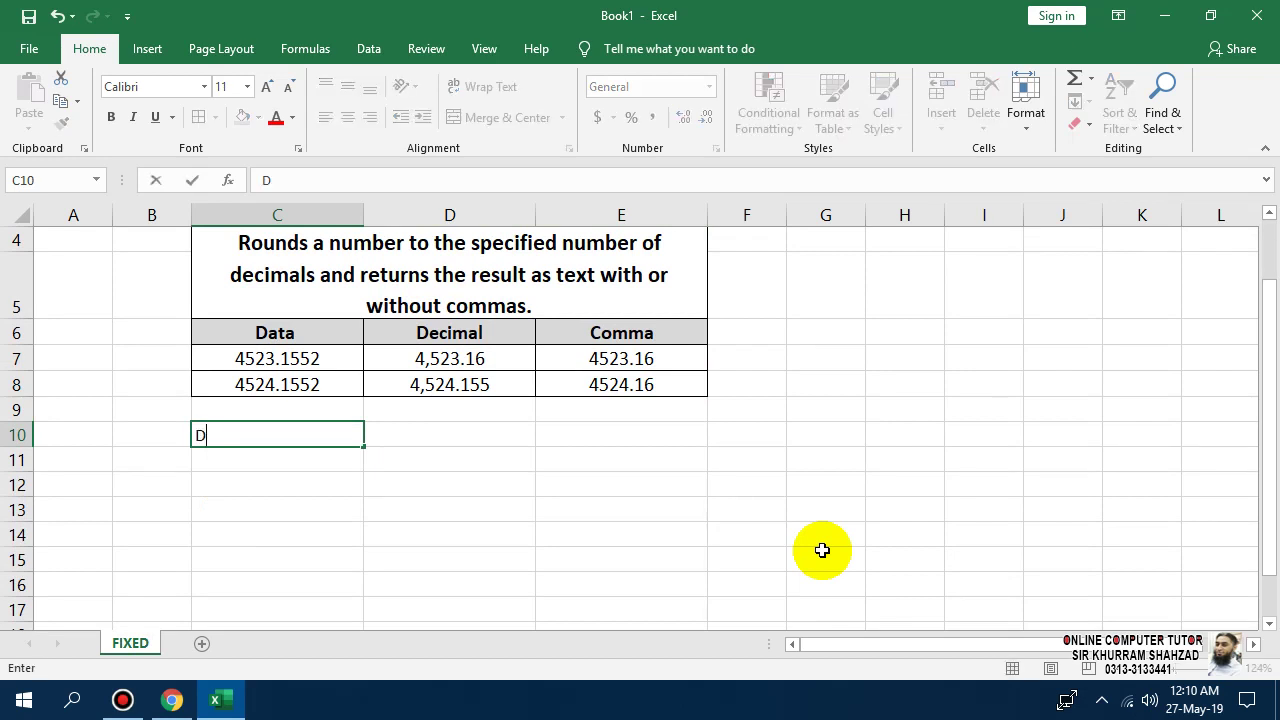
pyautogui.press('Return')
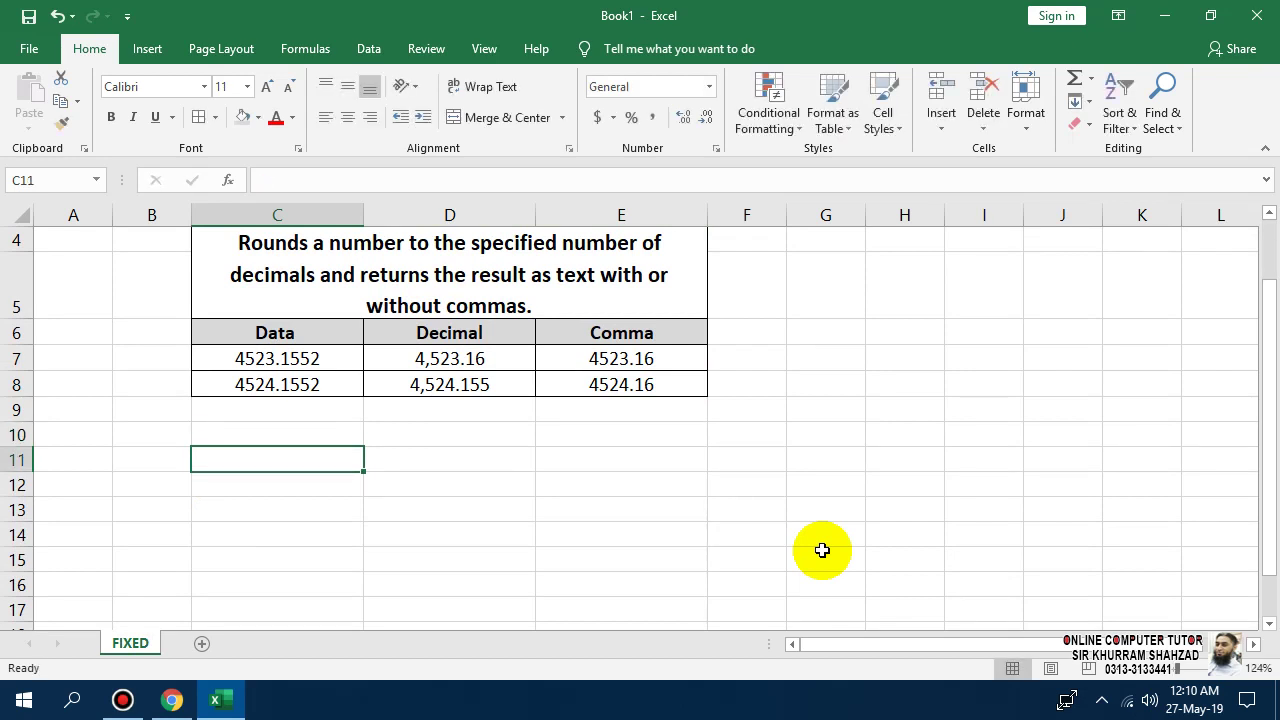
pyautogui.press('Down')
pyautogui.press('Down')
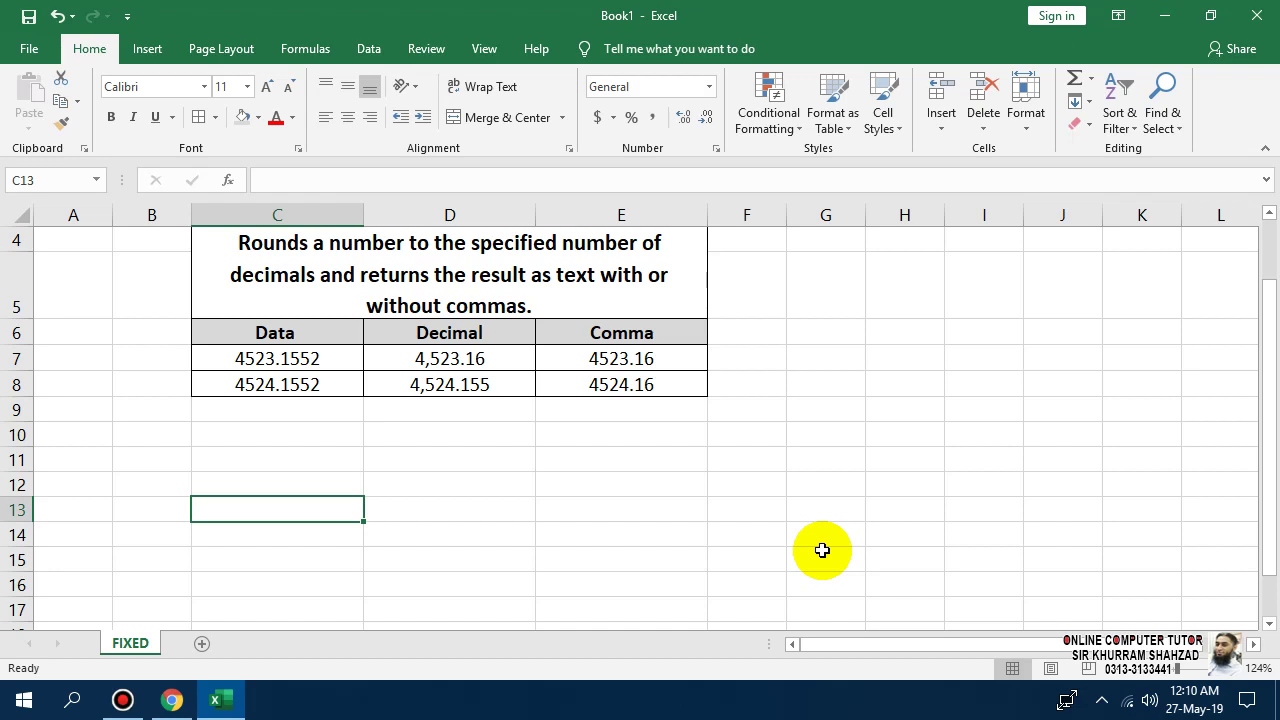
# Step: Enter the text "UPPER, LOWER, PROPER" in cell C11 below the table
pyautogui.press('Up')
pyautogui.press('Up')
pyautogui.write('UPP')
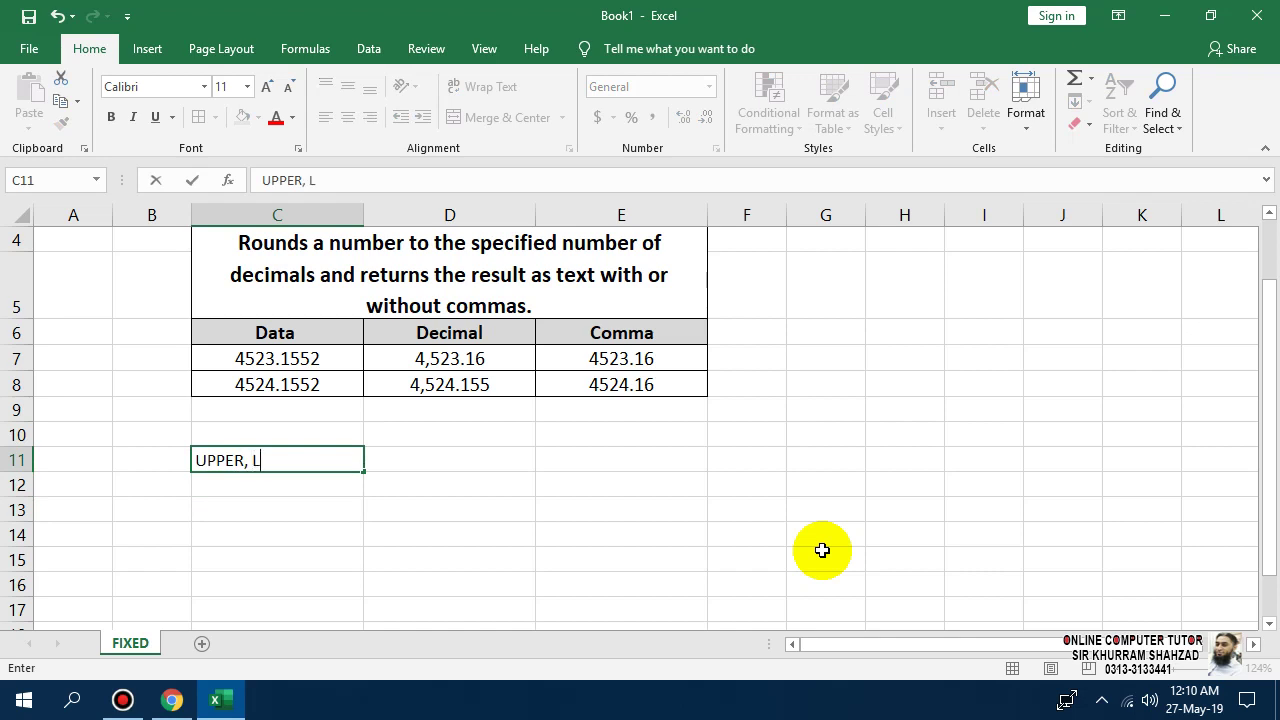
pyautogui.write('ER, LOWER, PROPER')
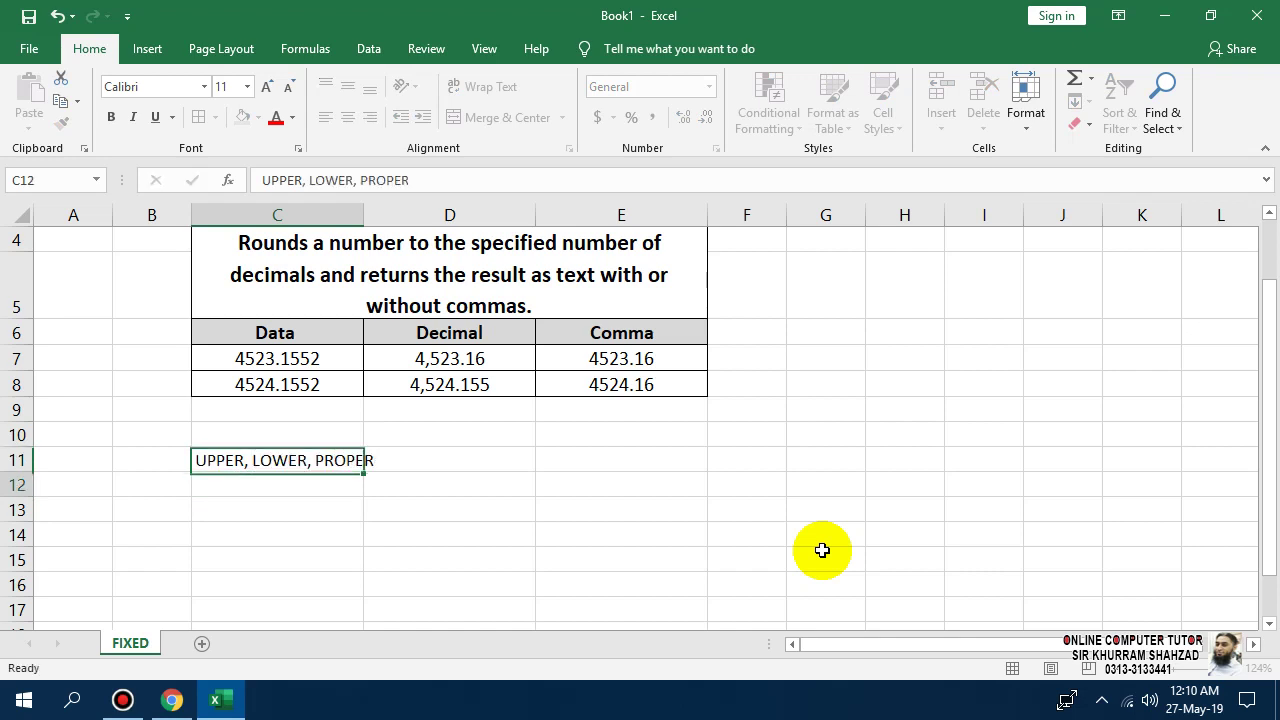
pyautogui.press('Return')
pyautogui.scroll(1, 697, 514)
pyautogui.scroll(-1, 380, 531)
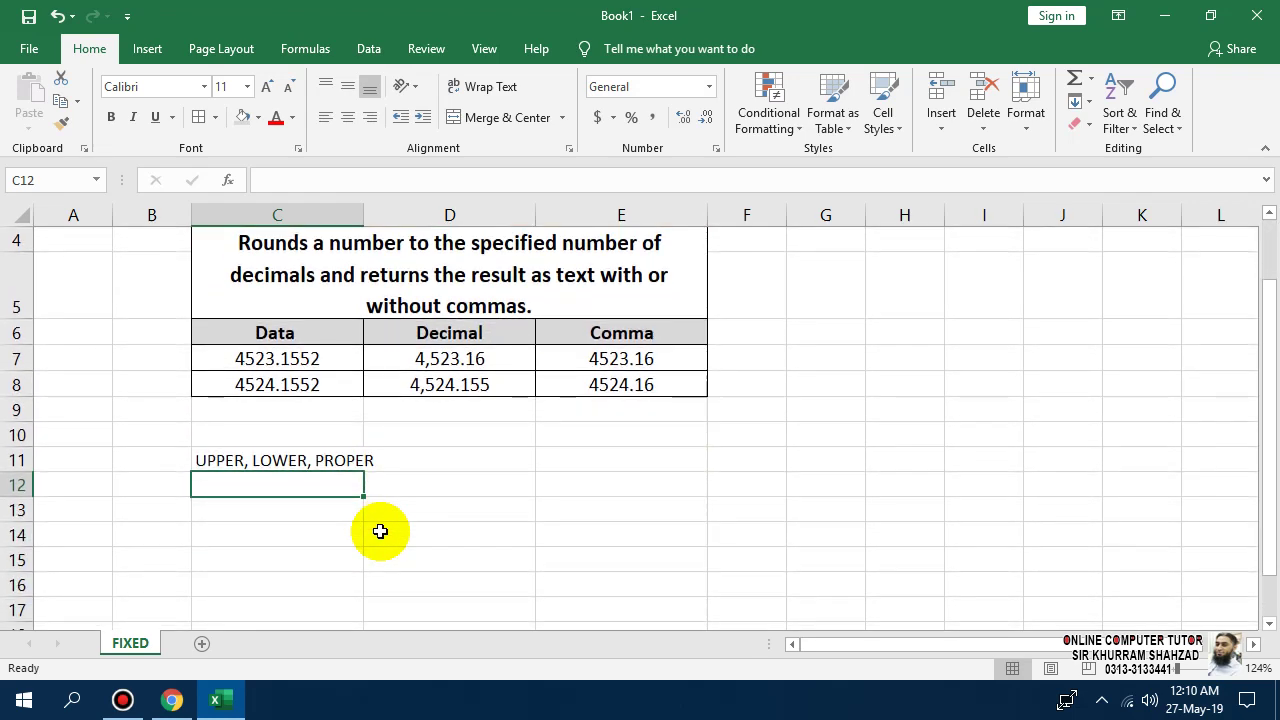
pyautogui.scroll(1, 320, 380)
pyautogui.click(343, 295)
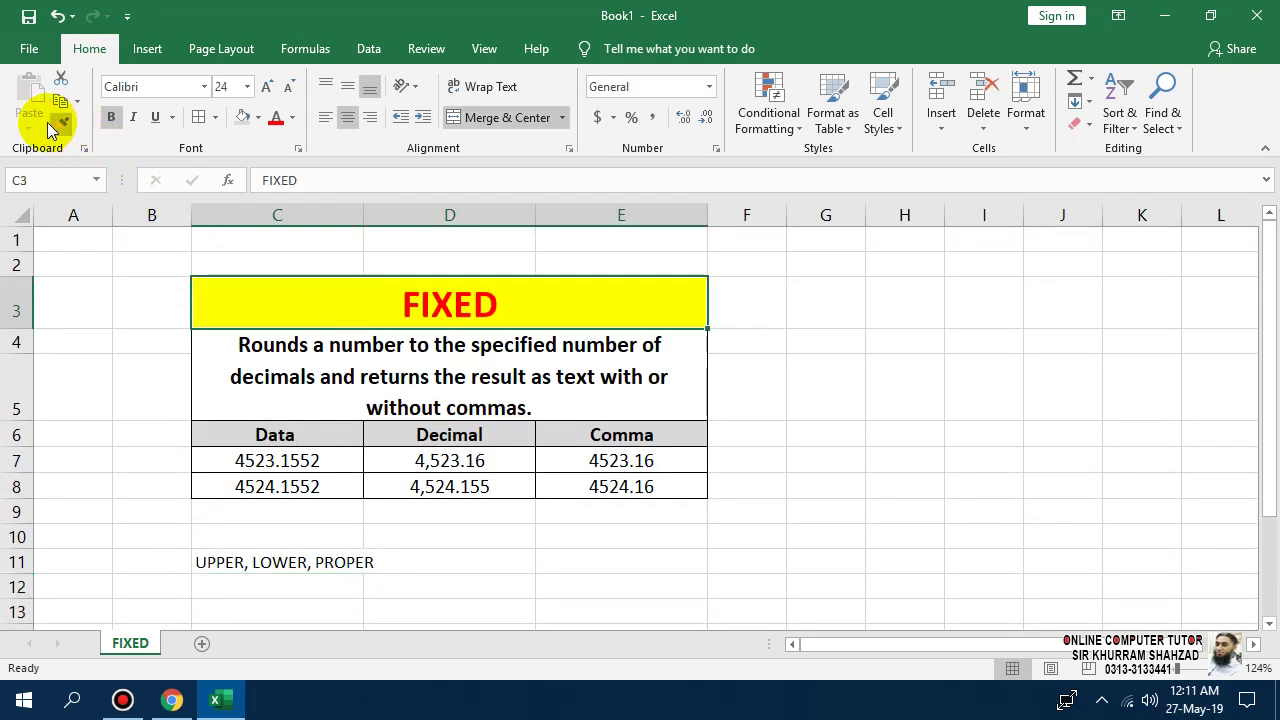
pyautogui.scroll(-1, 266, 482)
pyautogui.click(266, 484)
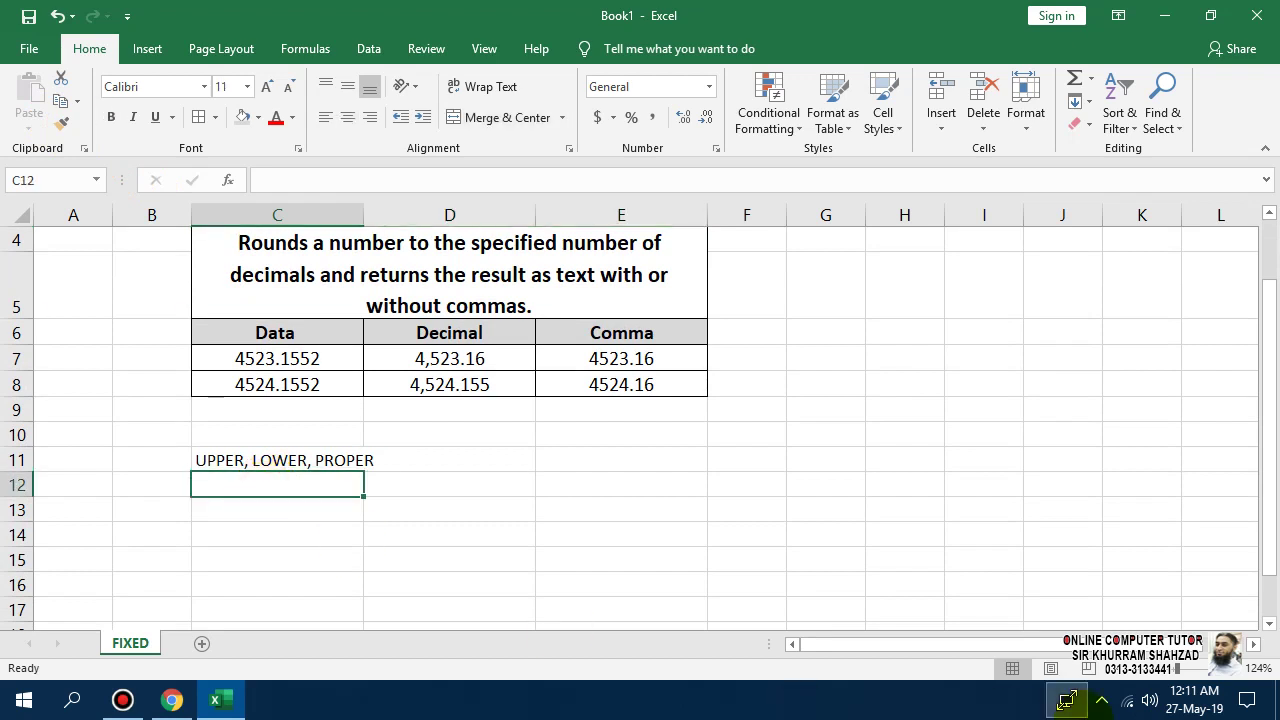
pyautogui.click(280, 507)
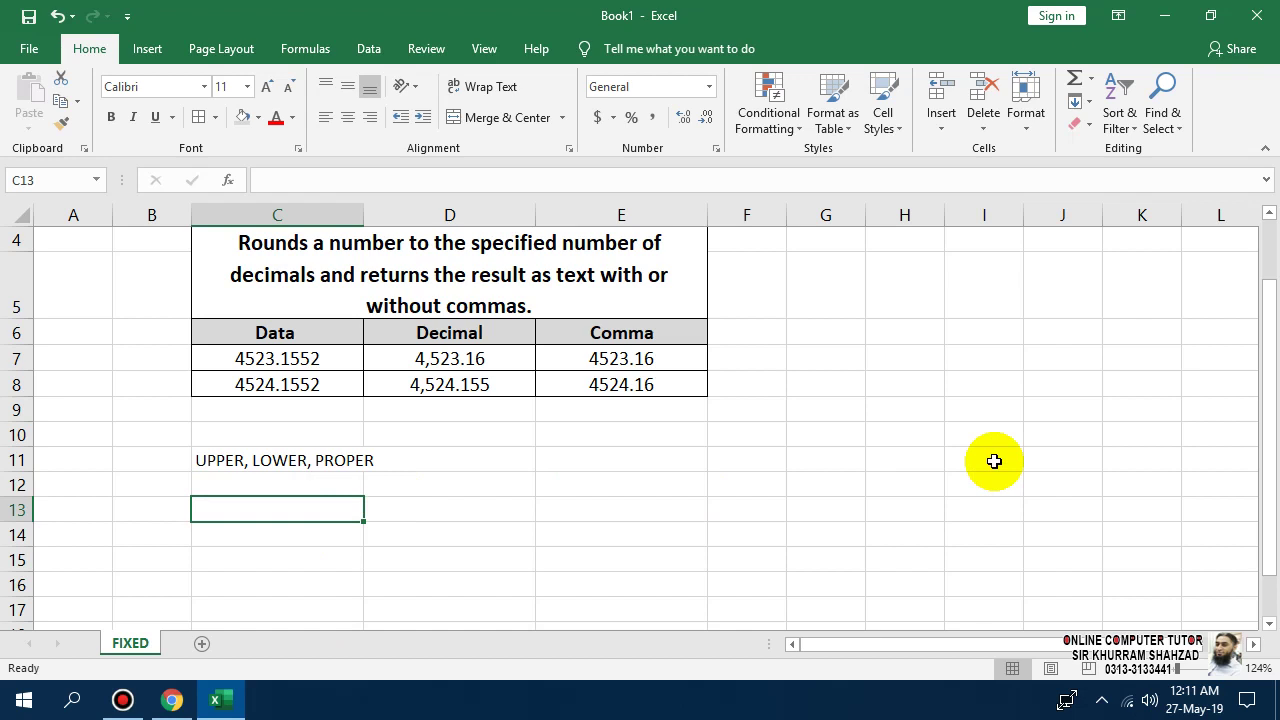
# Step: Enter the heading "UPPER" in cell C13 below the list of text functions
pyautogui.write('UPPE')
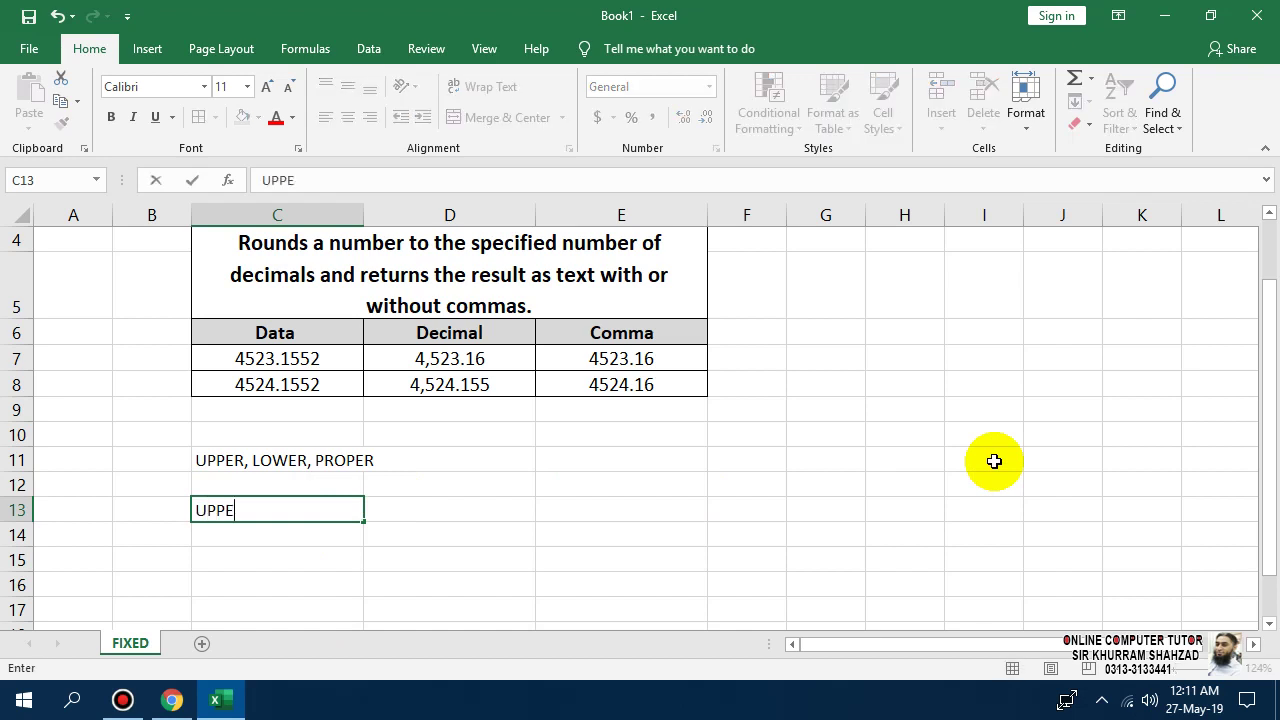
pyautogui.press('Return')
pyautogui.press('Up')
pyautogui.press('Up')
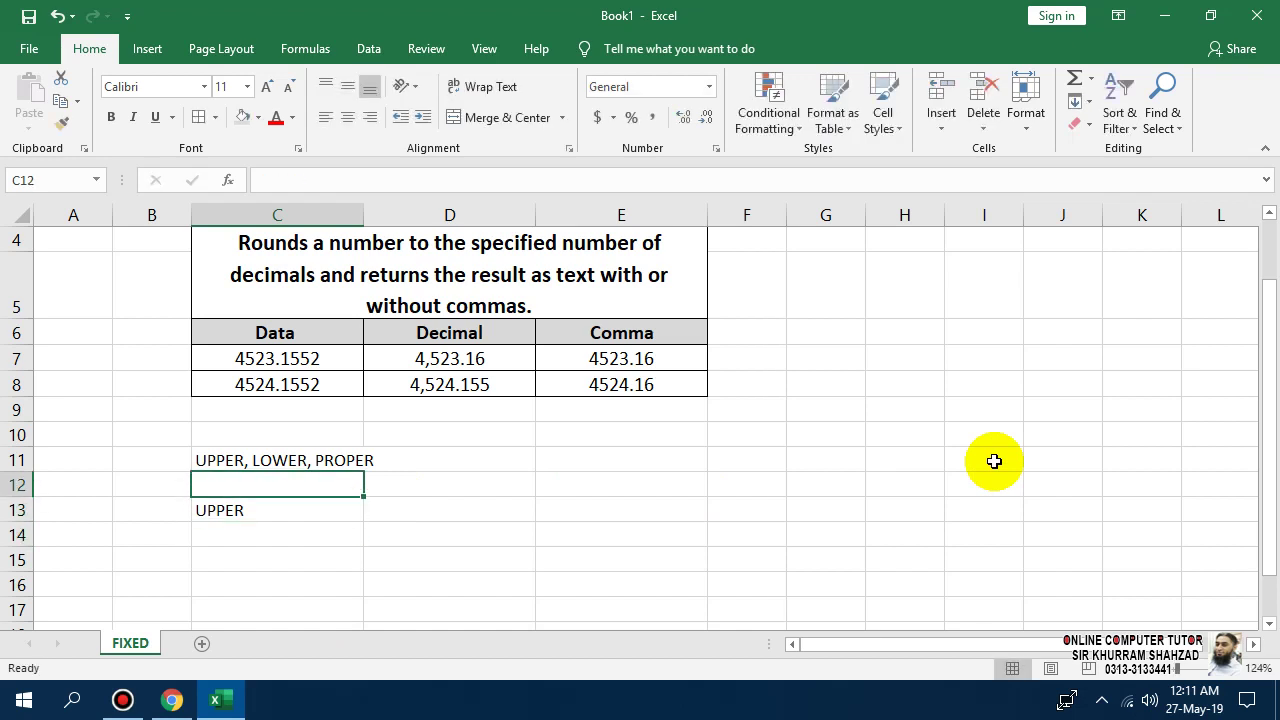
# Step: Make row 14 taller and set cell C14 to wrapped text, centred horizontally and vertically
pyautogui.click(210, 532)
pyautogui.moveTo(18, 547); pyautogui.dragTo(40, 605)
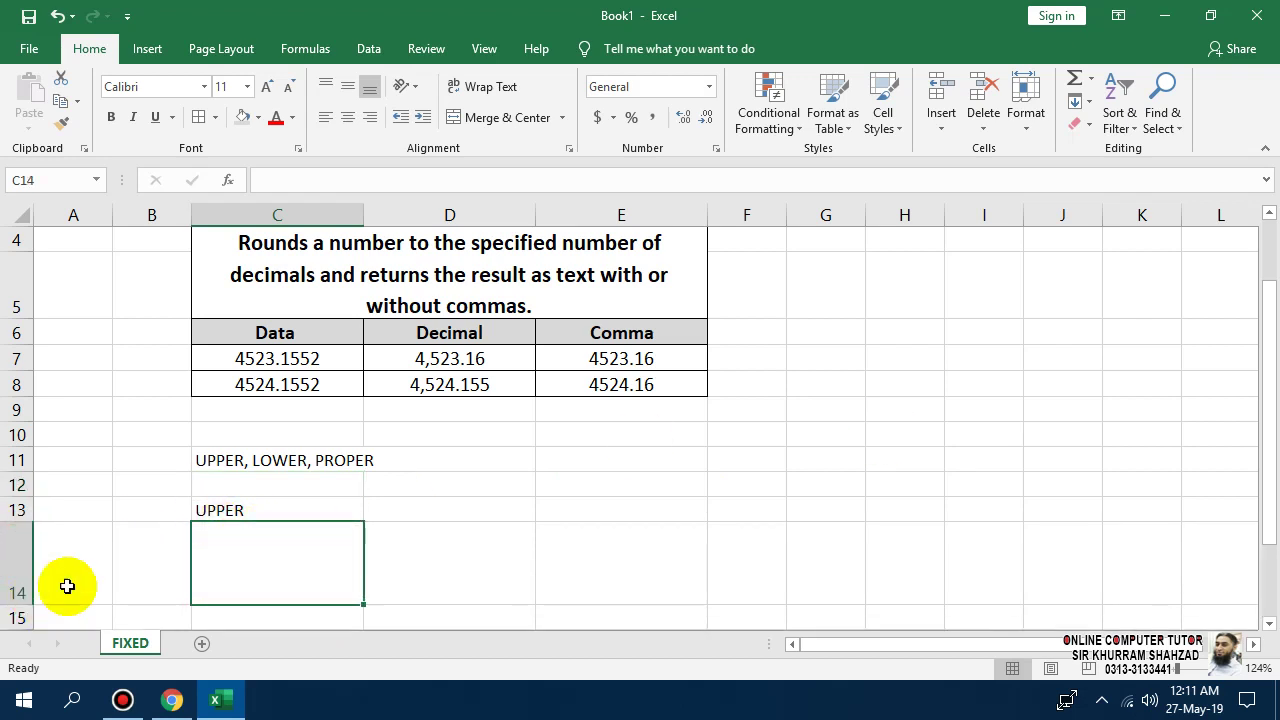
pyautogui.click(498, 87)
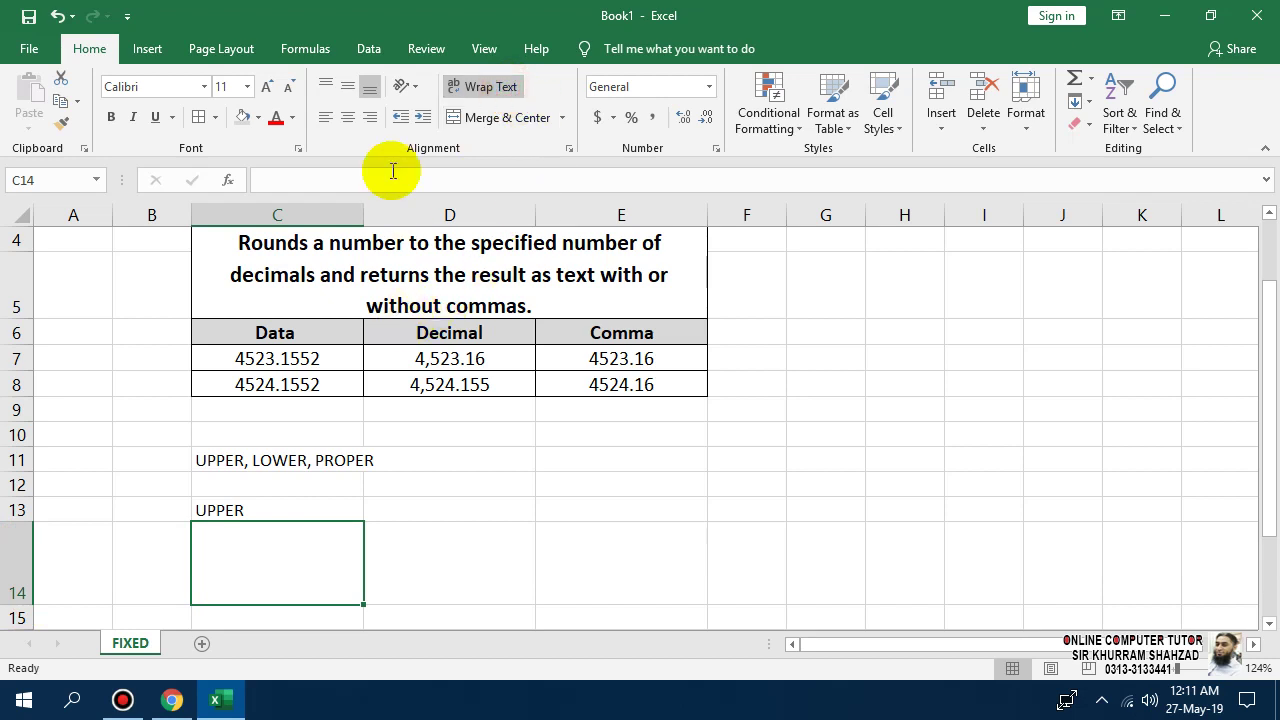
pyautogui.click(349, 119)
pyautogui.click(347, 87)
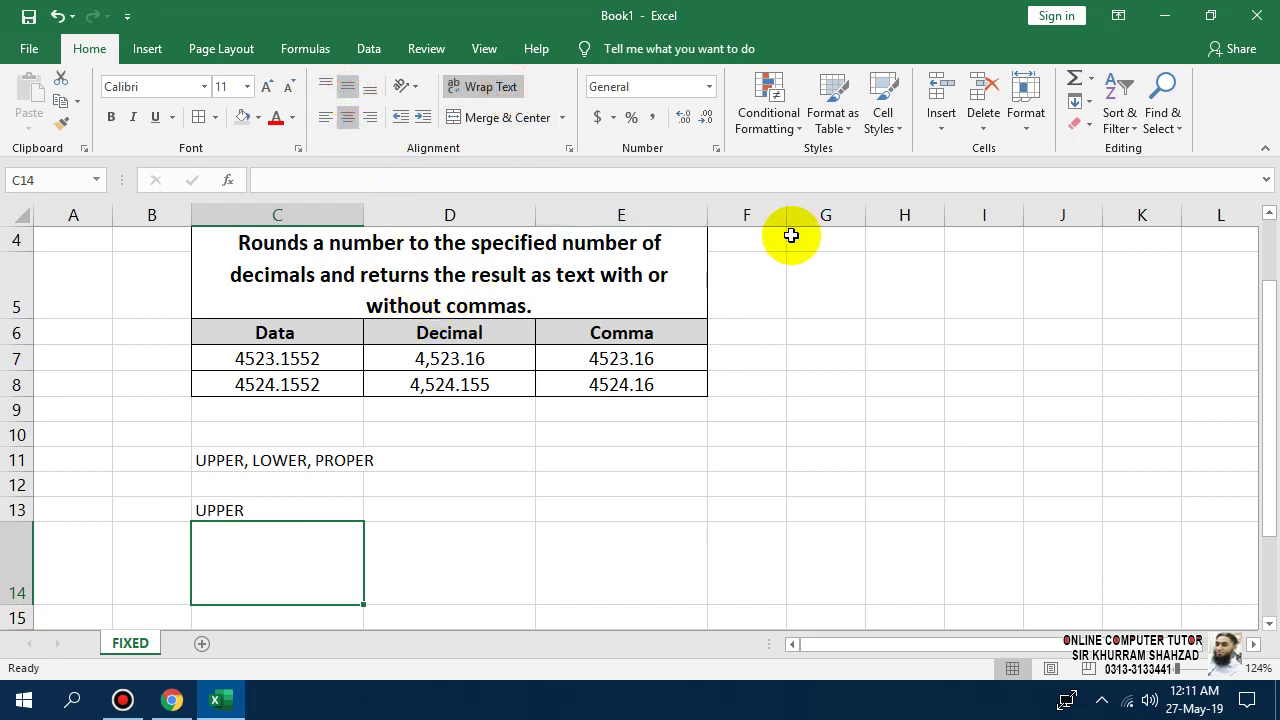
# Step: Enter the description "Converts a text string to all uppercase letters." in cell C14 under the UPPER heading
pyautogui.write('Conver')
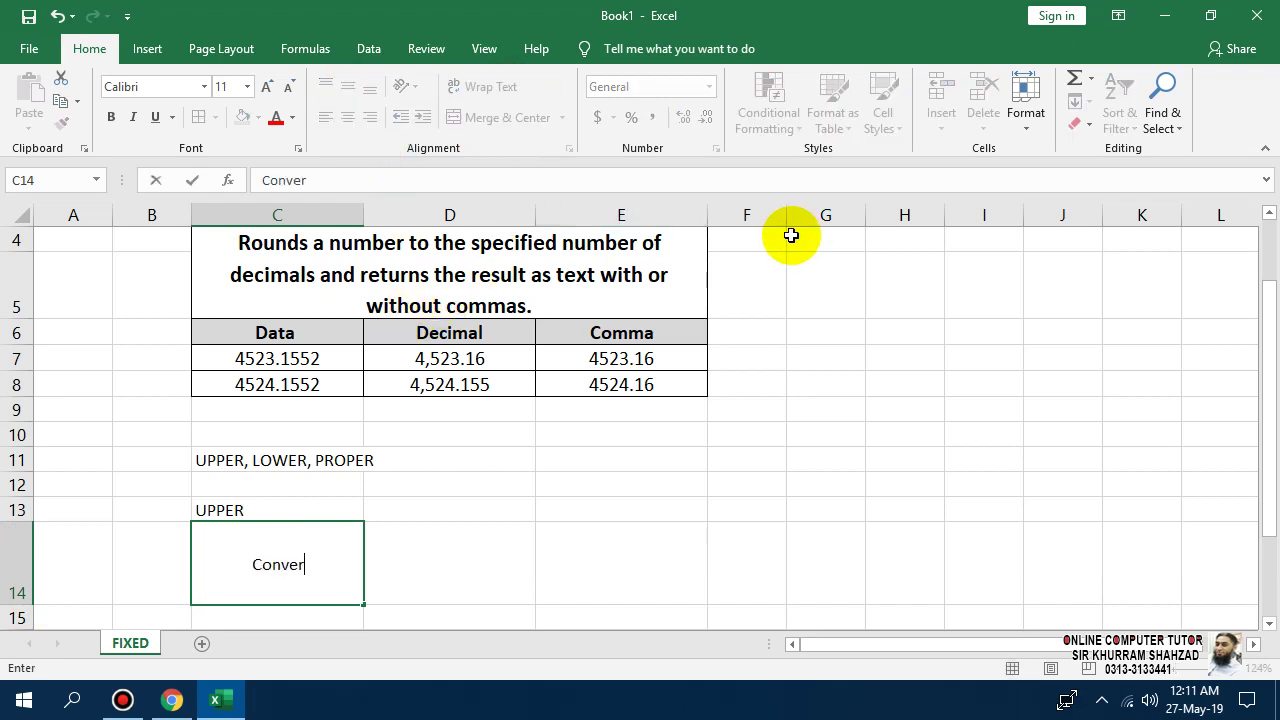
pyautogui.write('ts a text')
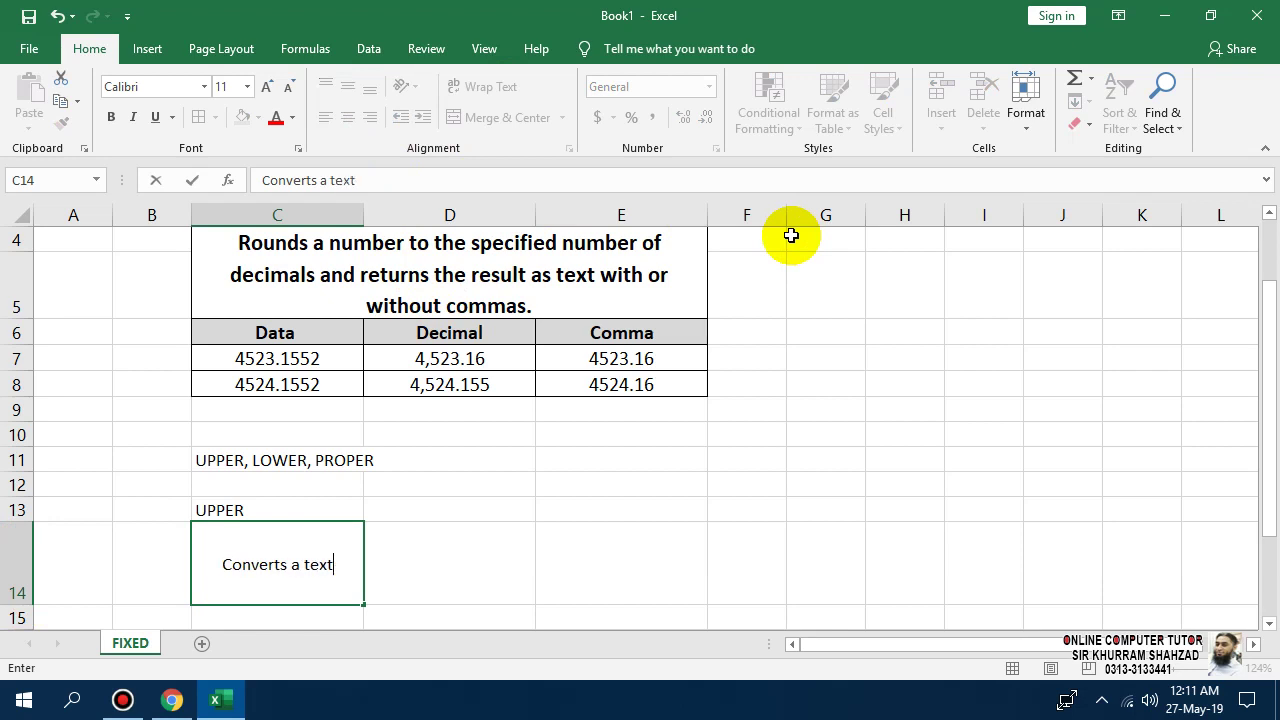
pyautogui.write(' strin')
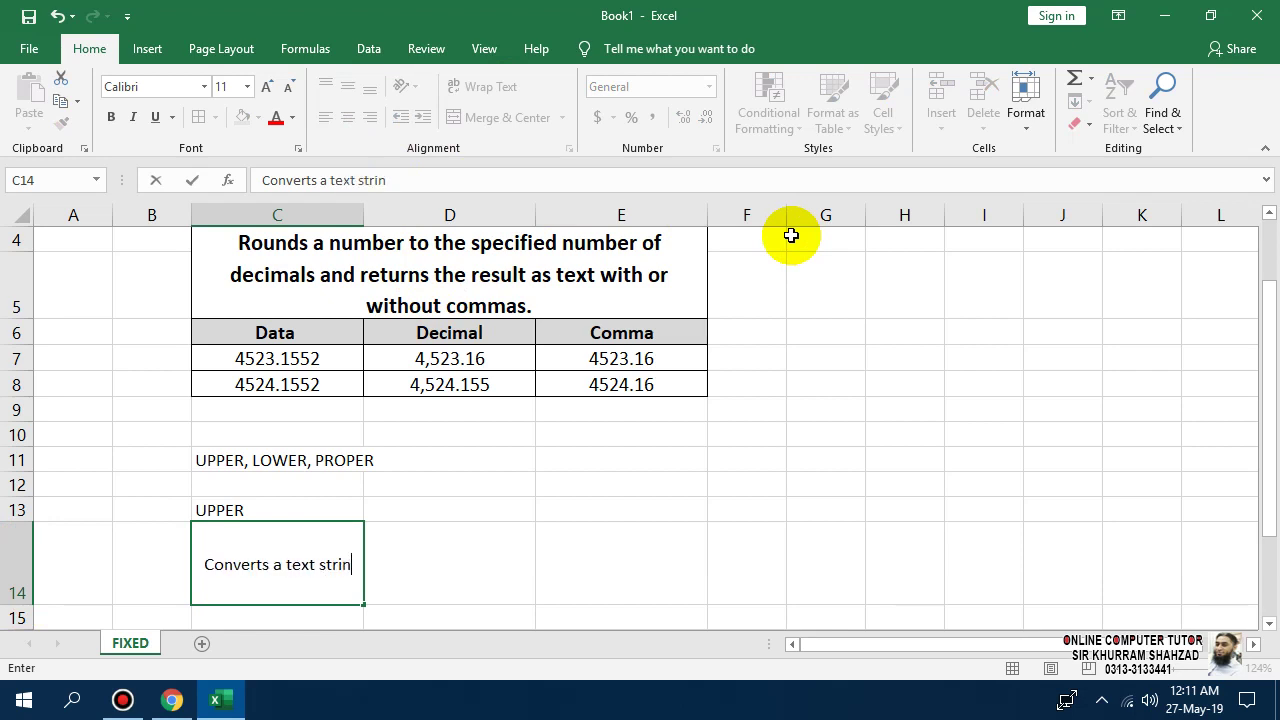
pyautogui.write('g to al')
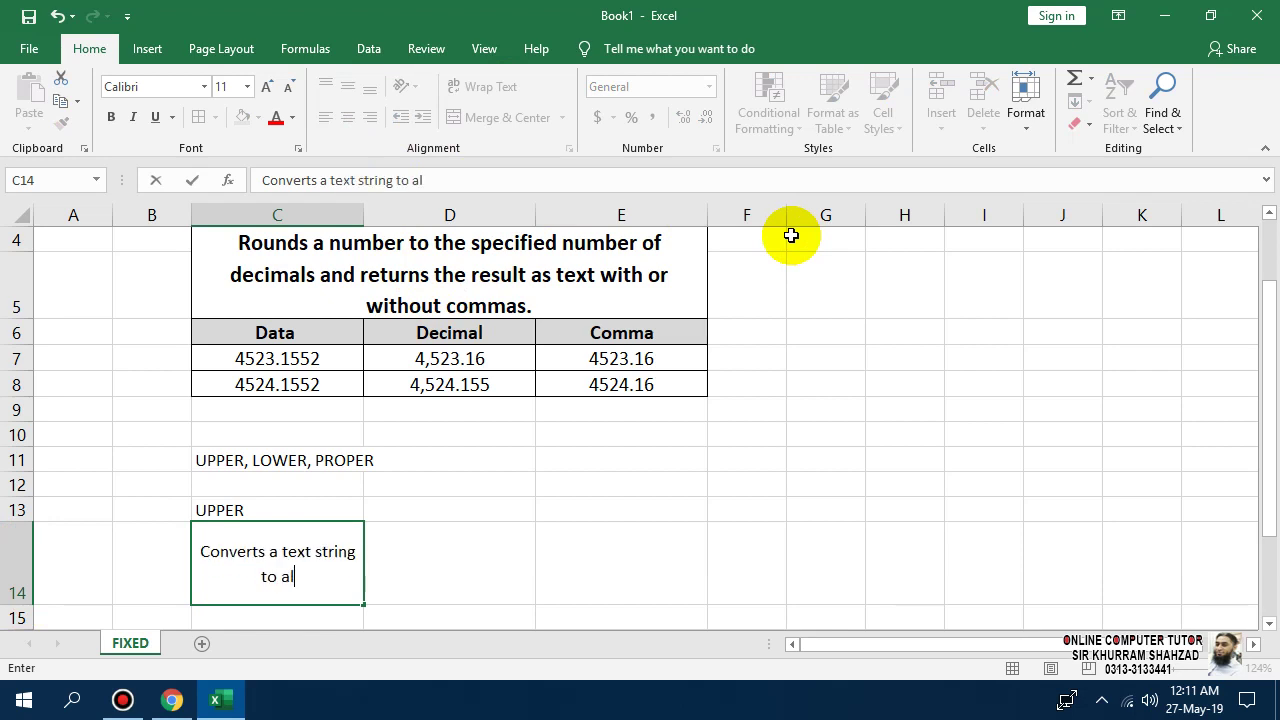
pyautogui.write('l upper')
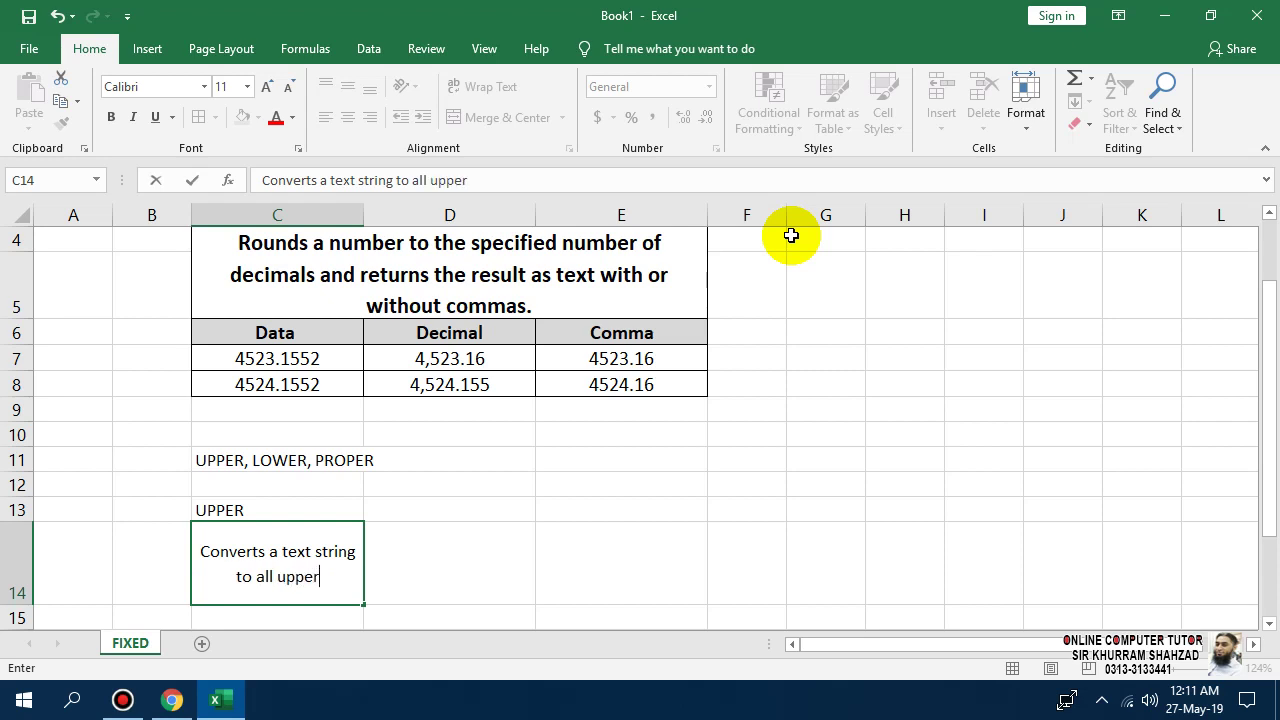
pyautogui.write('case')
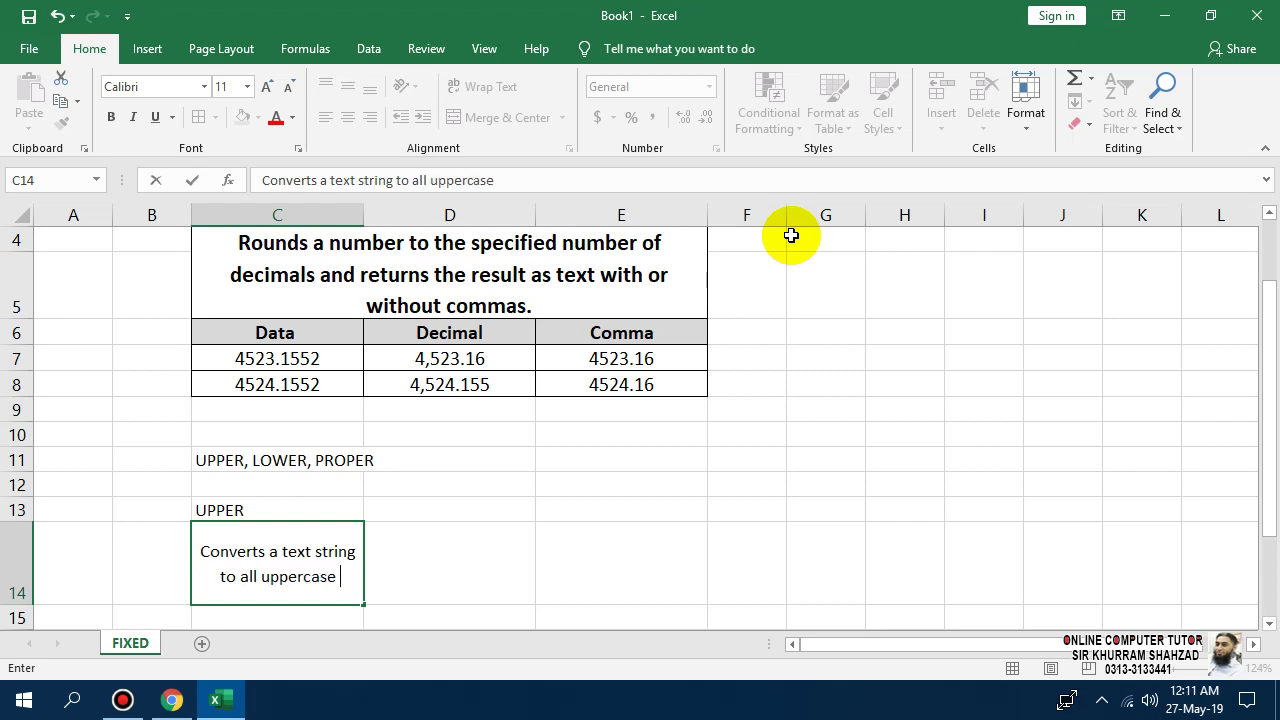
pyautogui.write(' letters.')
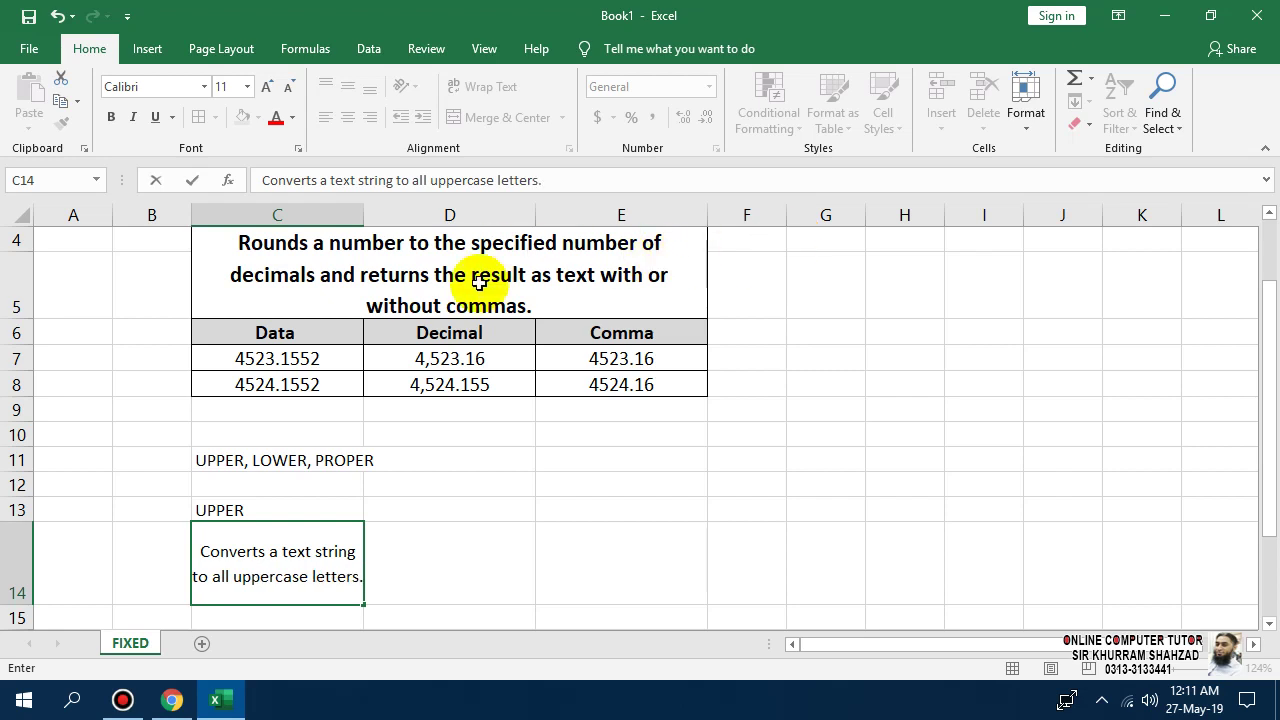
pyautogui.click(443, 462)
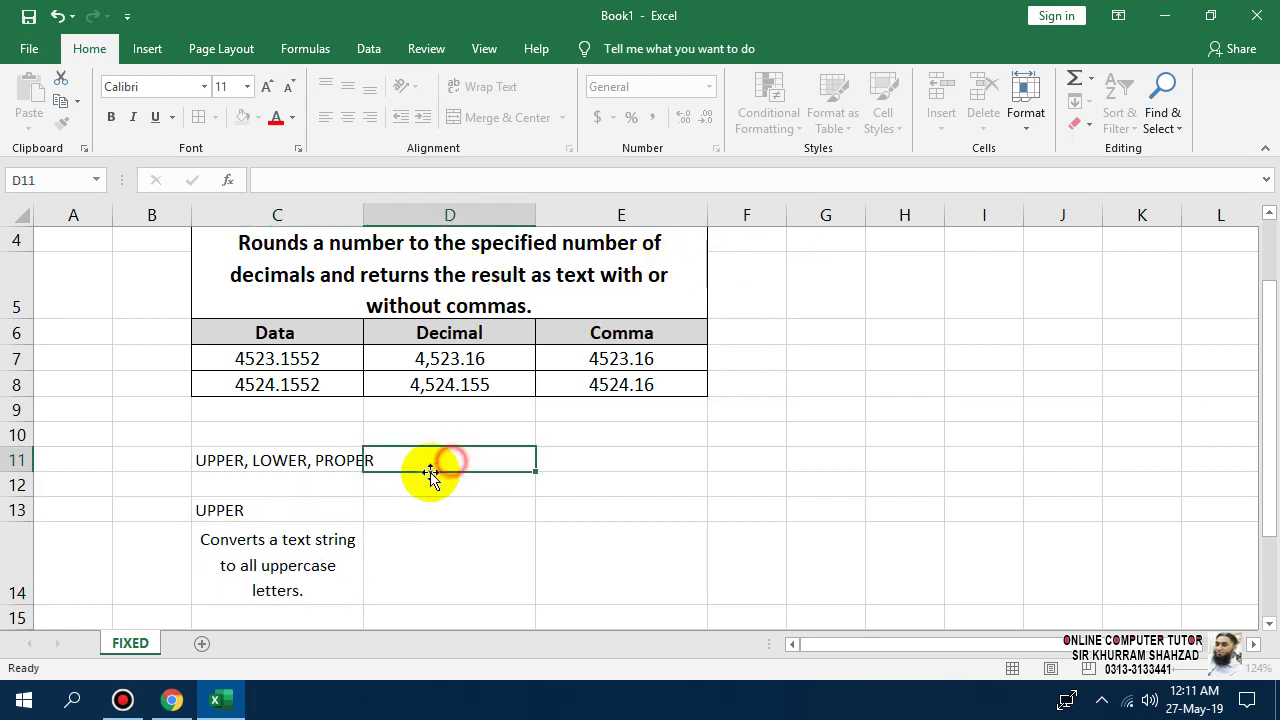
# Step: Format the range C13:E14 as bold and horizontally centred
pyautogui.click(310, 585)
pyautogui.click(111, 117)
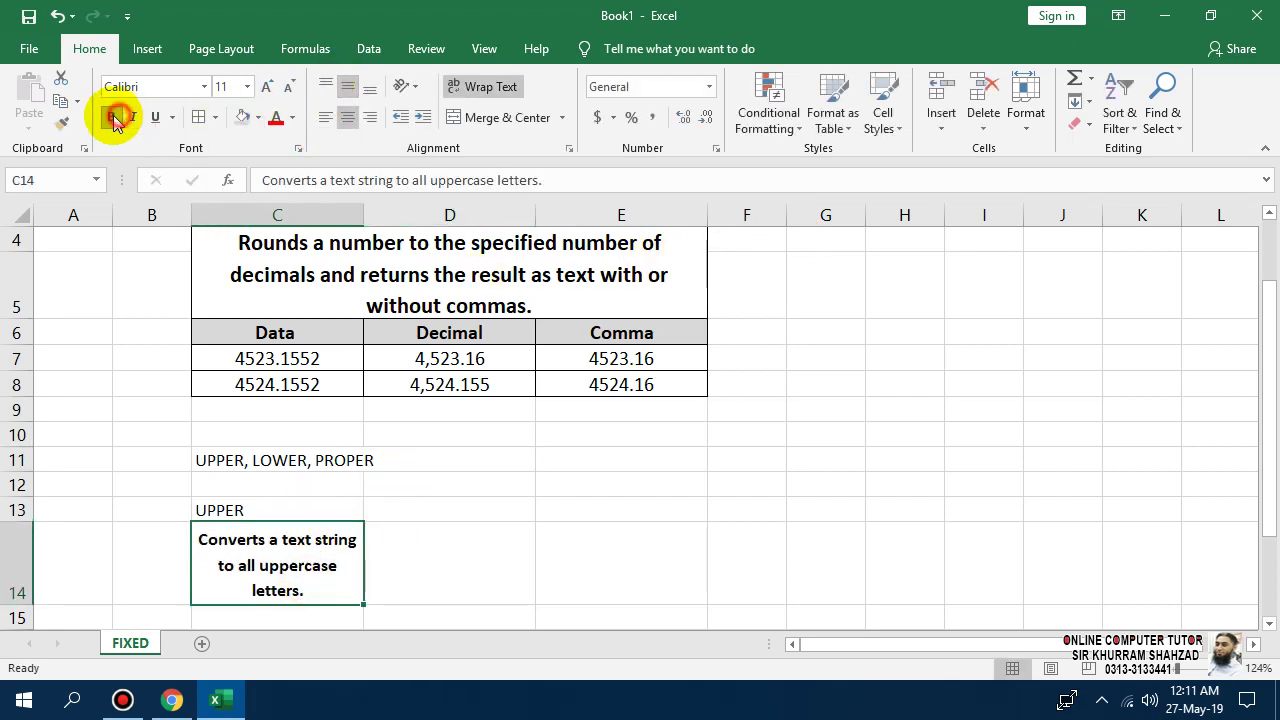
pyautogui.moveTo(286, 506); pyautogui.dragTo(598, 565)
pyautogui.click(348, 117)
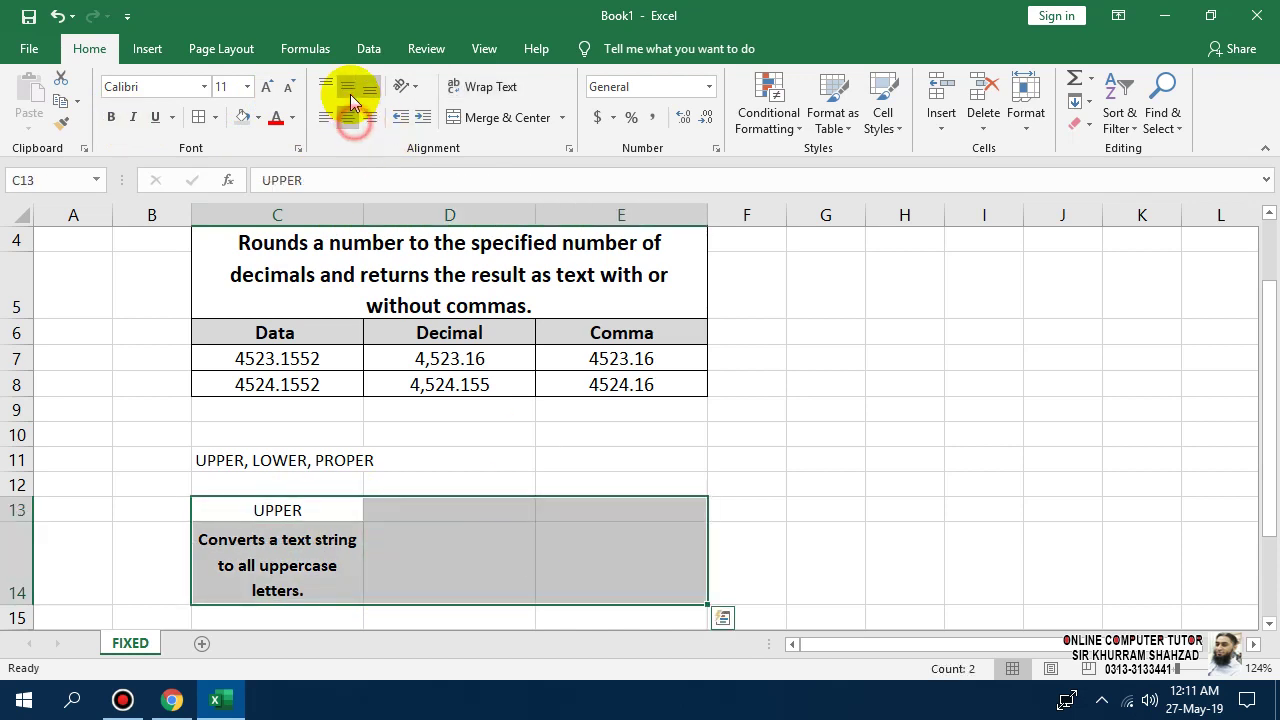
pyautogui.click(111, 117)
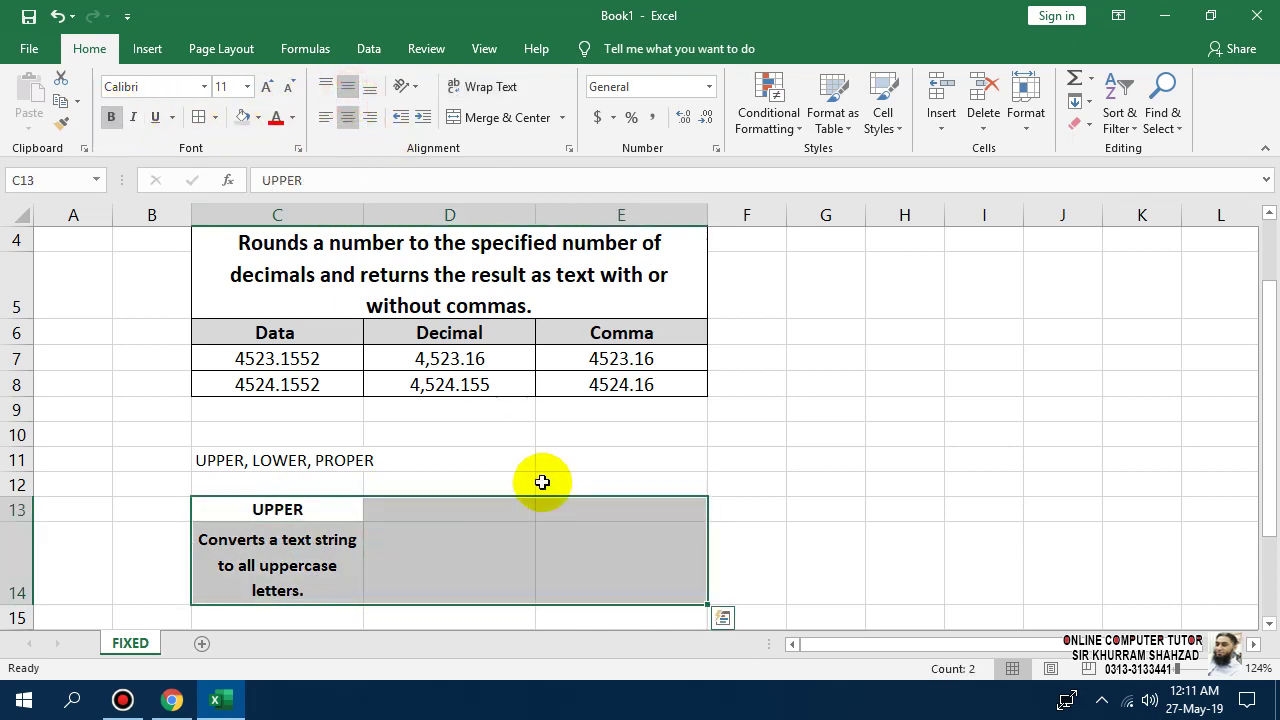
# Step: Enter the heading "LOWER" in cell D13 beside the UPPER heading
pyautogui.click(500, 509)
pyautogui.write('L')
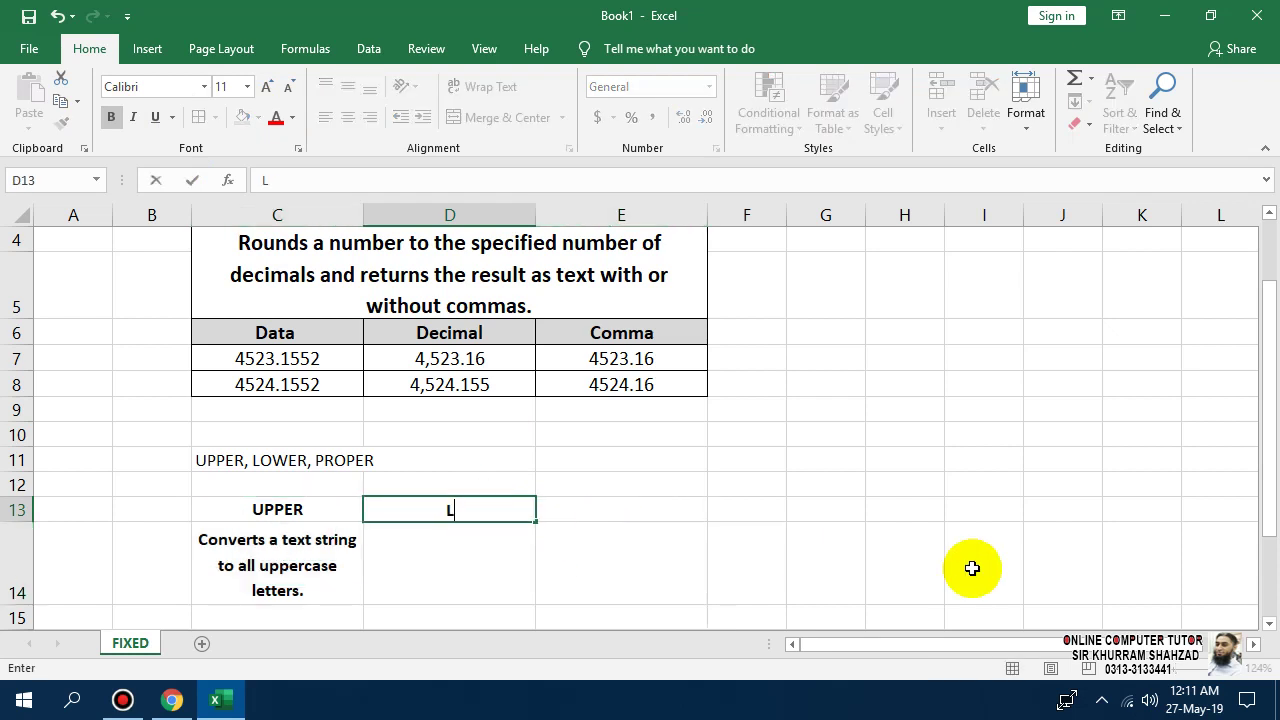
pyautogui.write('OWER')
pyautogui.press('Return')
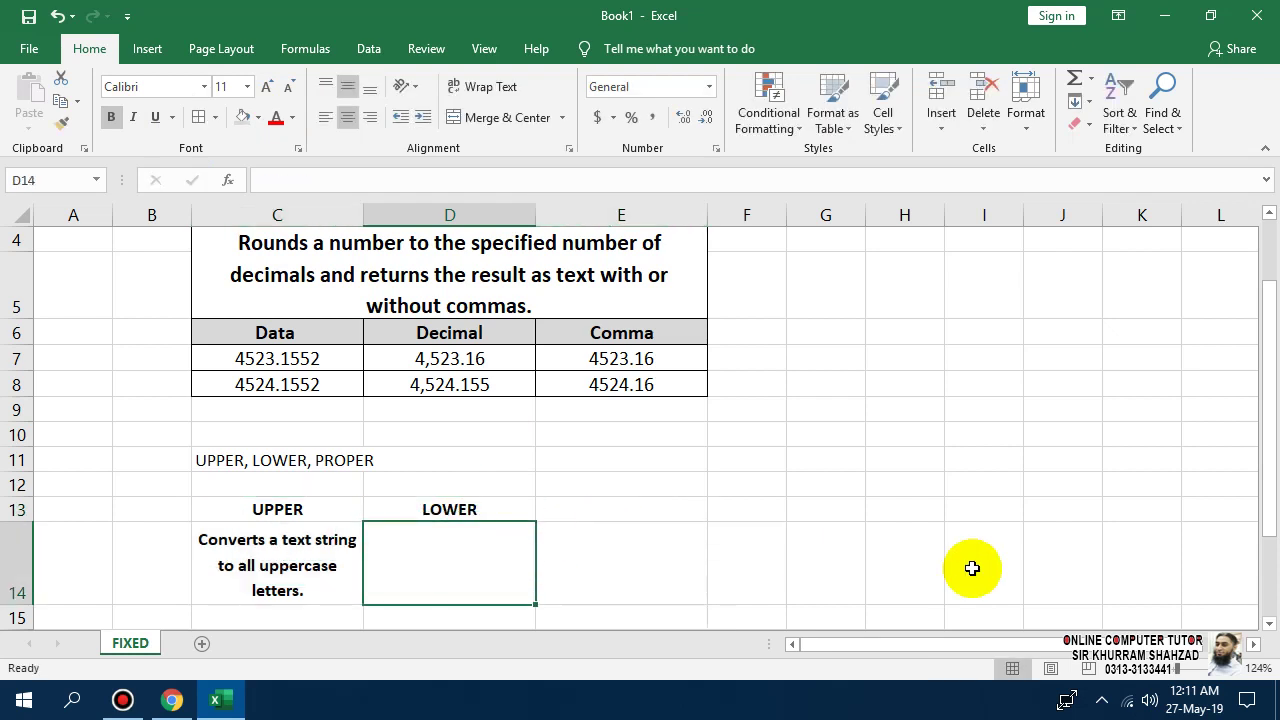
# Step: Copy the UPPER description from cell C14 into cell D14 under the LOWER heading
pyautogui.press('Left')
pyautogui.hotkey('ctrl', 'c')
pyautogui.hotkey('ctrl', 'Right')
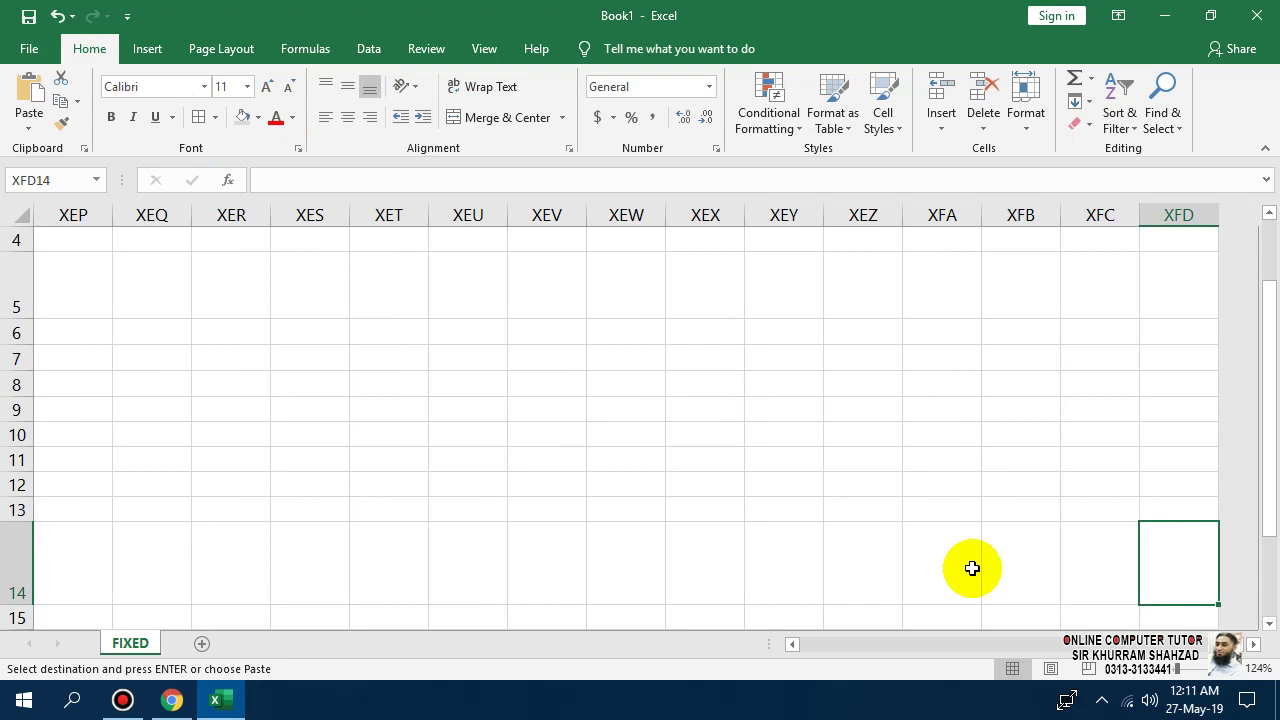
pyautogui.hotkey('ctrl', 'Left')
pyautogui.press('Right')
pyautogui.hotkey('ctrl', 'v')
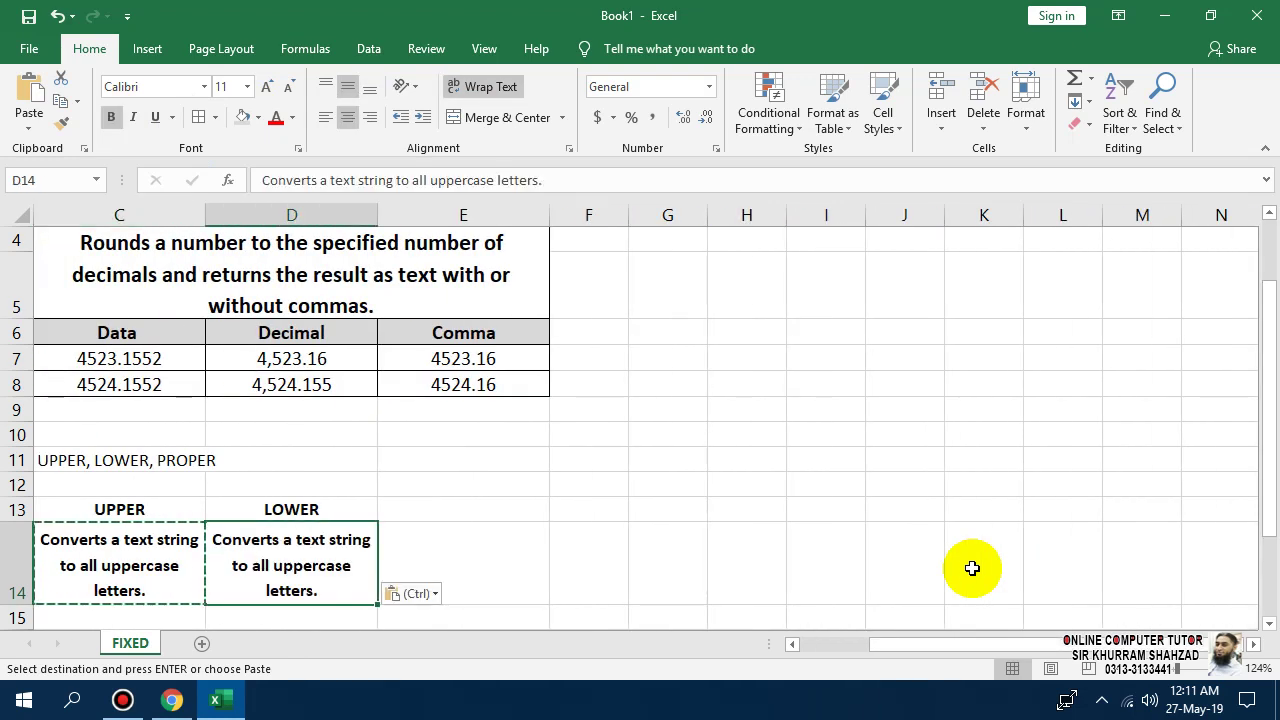
pyautogui.press('Escape')
# Step: Change "uppercase" to "lowercase" in the description in cell D14
pyautogui.press('F2')
pyautogui.press('Up')
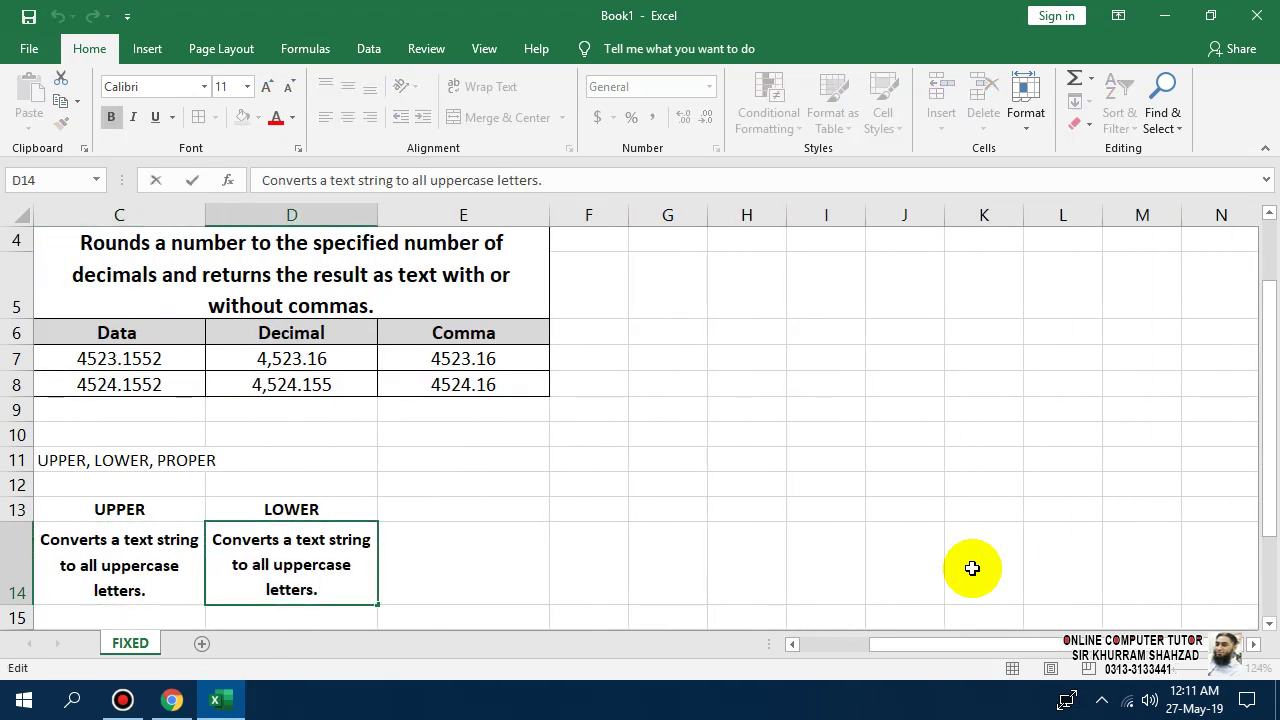
pyautogui.hotkey('shift', 'Right')
pyautogui.hotkey('shift', 'Right')
pyautogui.hotkey('shift', 'Right')
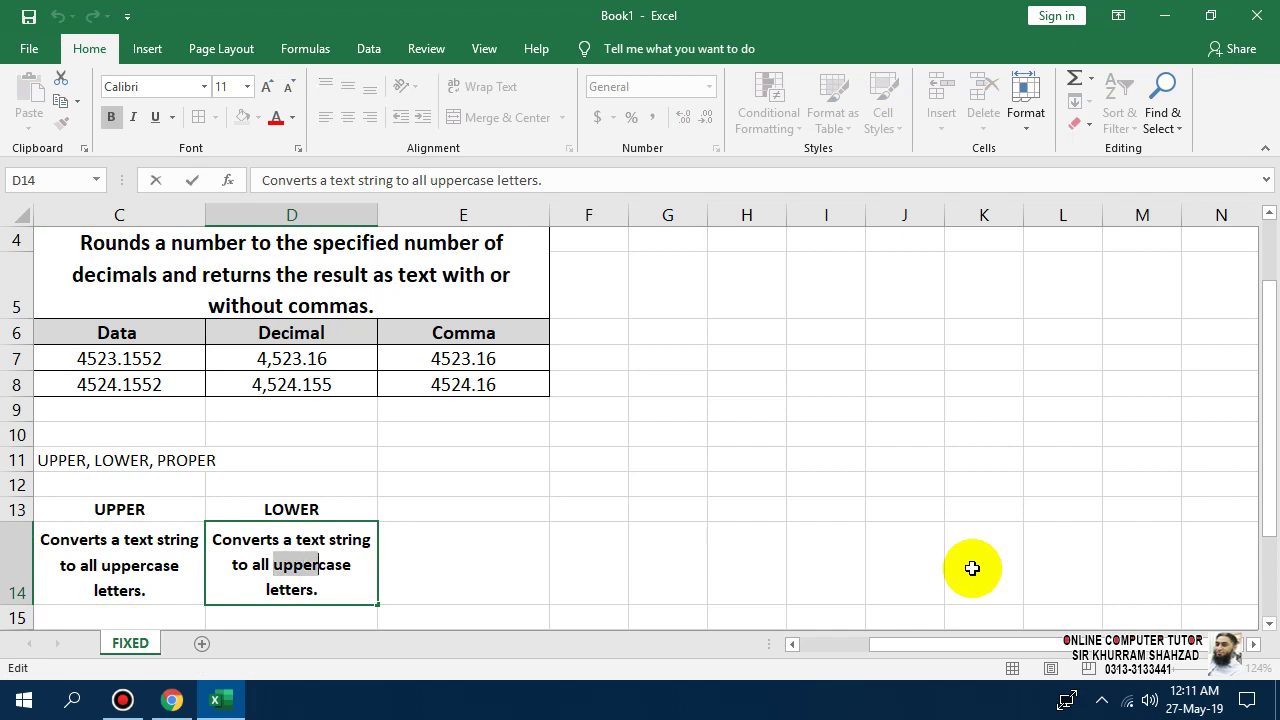
pyautogui.write('lower')
pyautogui.press('Return')
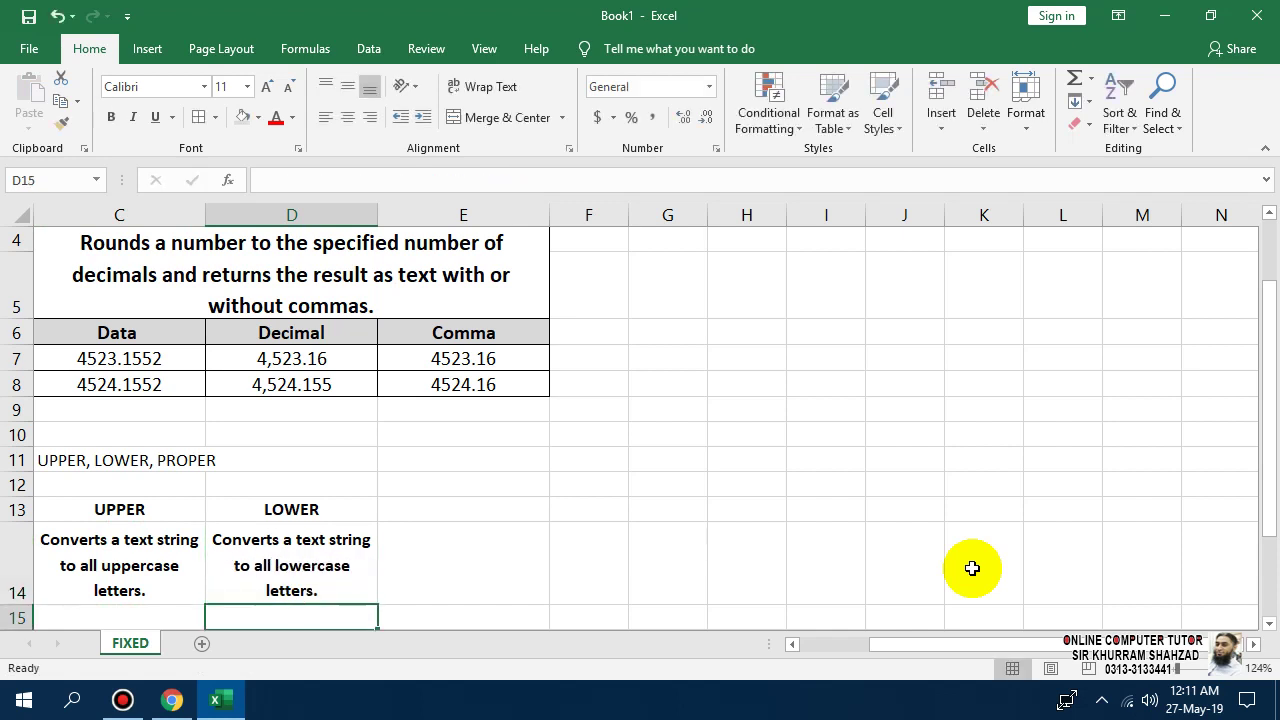
# Step: Enter the heading "PROPER" in cell E13 beside the LOWER heading
pyautogui.press('Right')
pyautogui.press('Left')
pyautogui.press('Left')
pyautogui.press('Left')
pyautogui.press('Left')
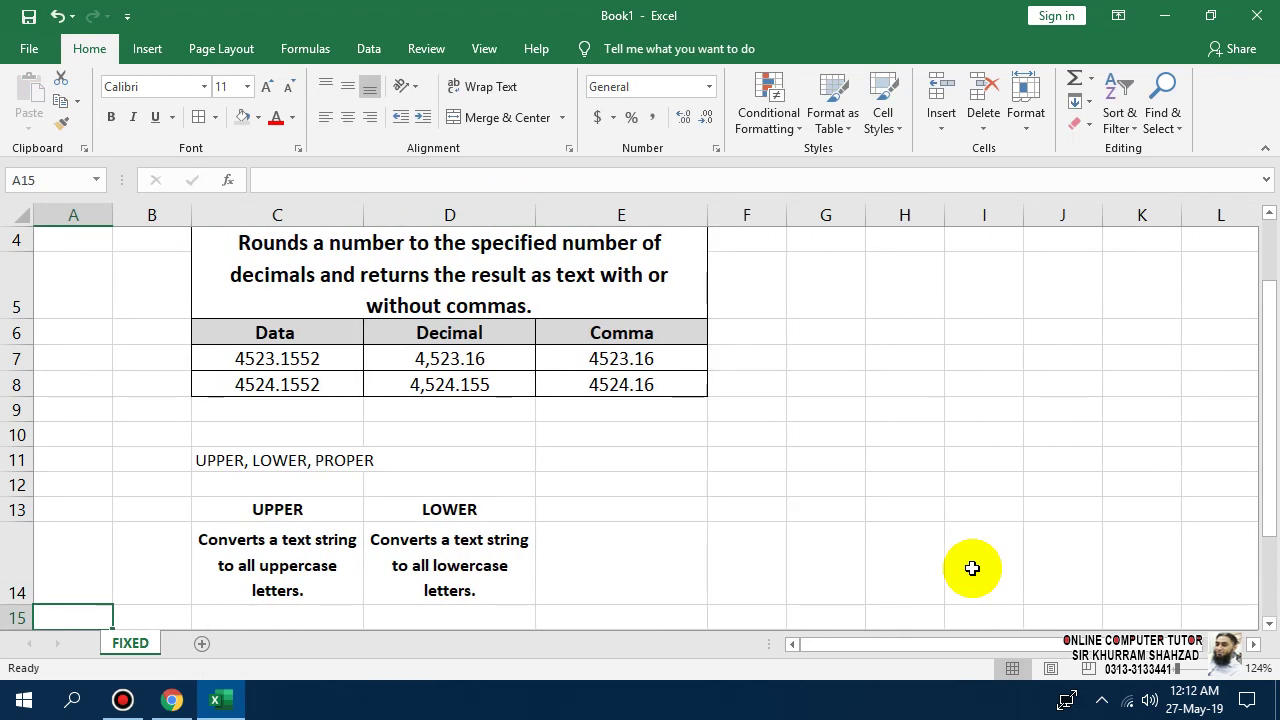
pyautogui.press('Right')
pyautogui.press('Right')
pyautogui.press('Right')
pyautogui.press('Right')
pyautogui.press('Up')
pyautogui.press('Up')
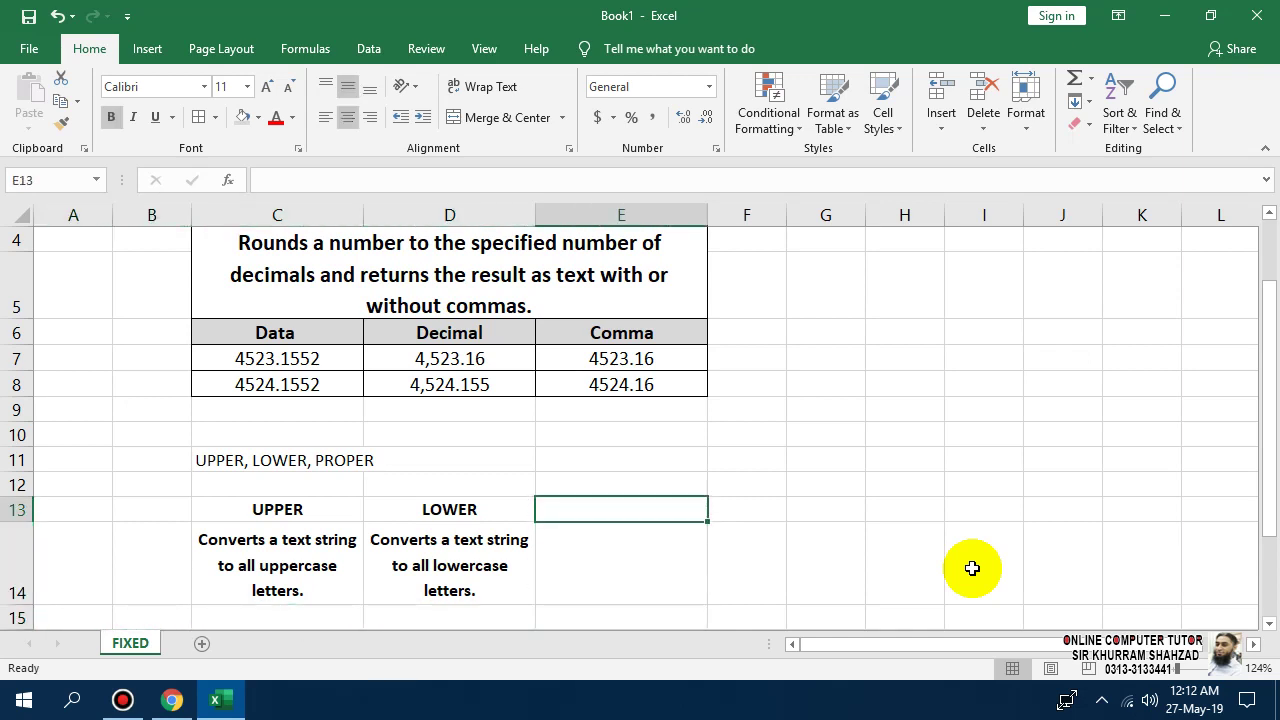
pyautogui.write('PROPER')
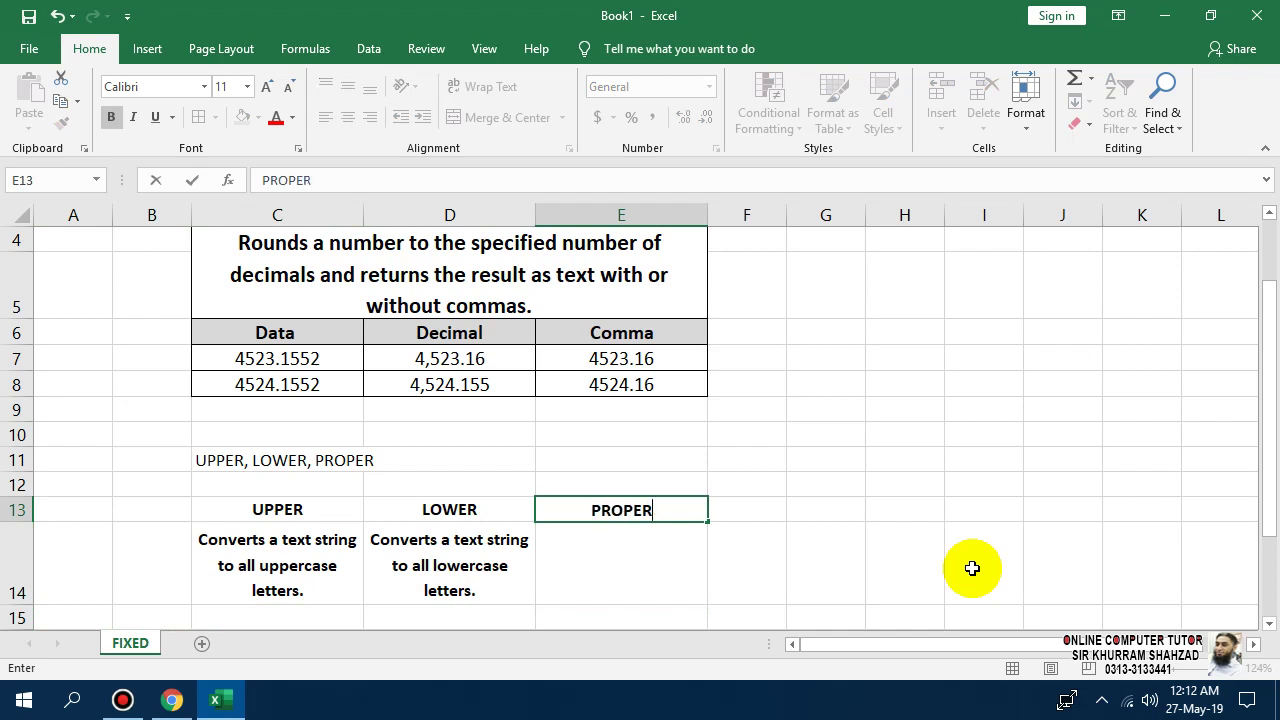
pyautogui.hotkey('ctrl', 'Return')
# Step: Enter "Converts a text string to proper case: the first letter in each word to uppercase, and all other letters to lowercase" in cell E14
pyautogui.press('Down')
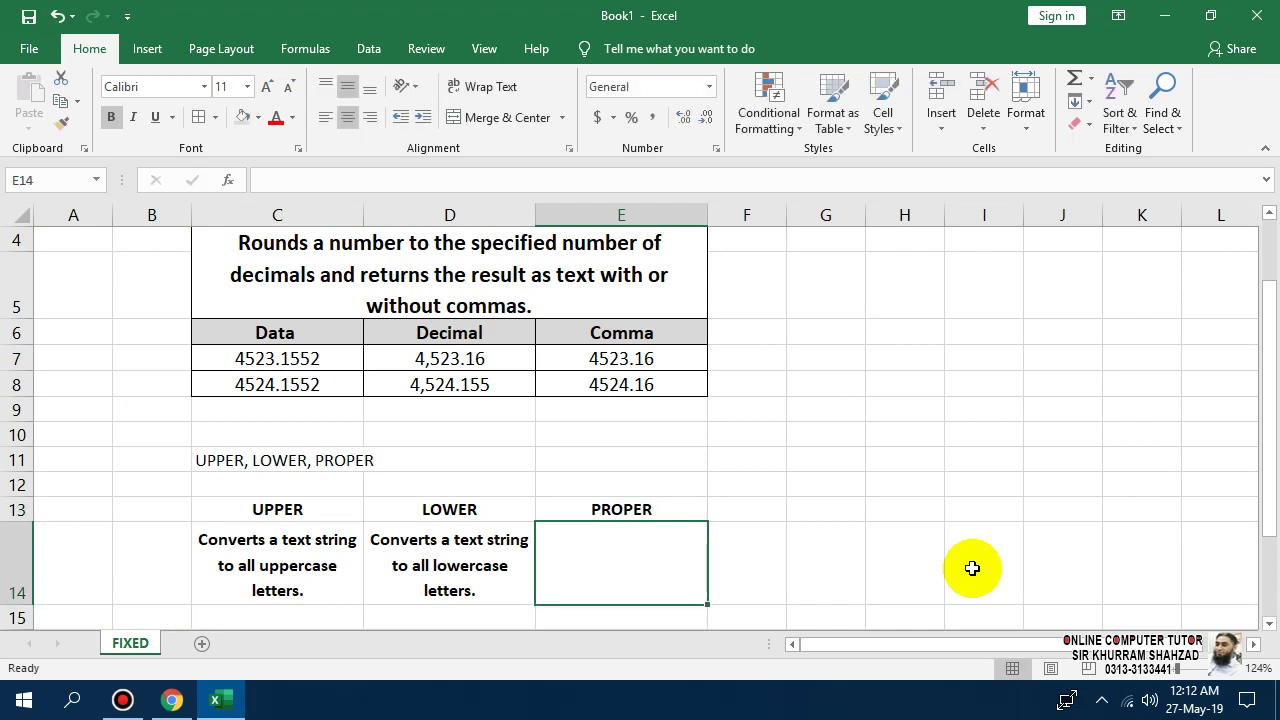
pyautogui.write('Conc')
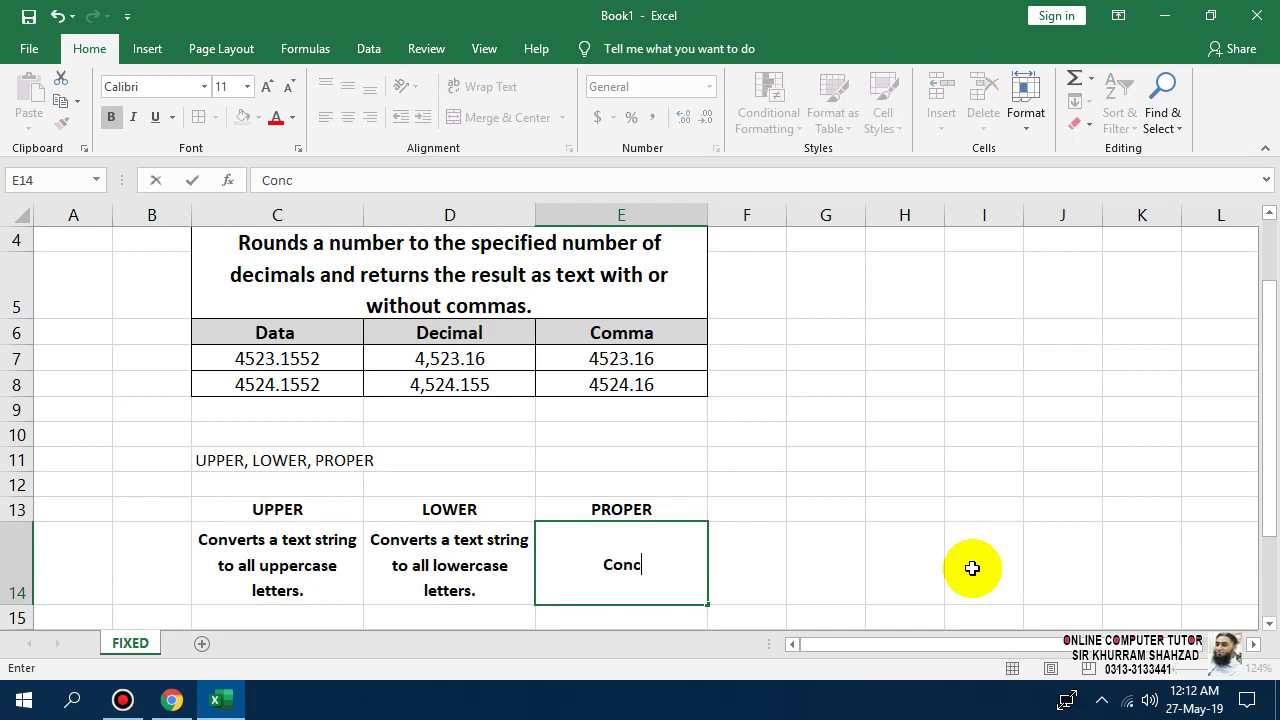
pyautogui.press('BackSpace')
pyautogui.write('verts a text')
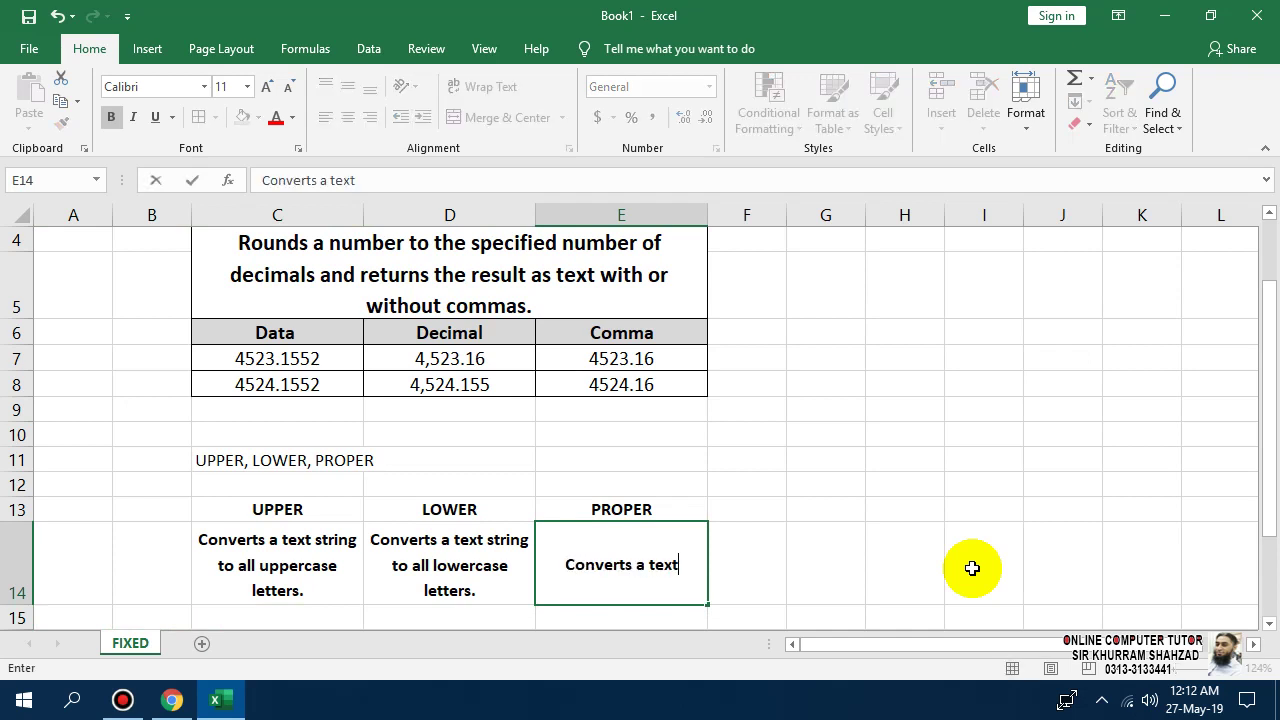
pyautogui.write(' string')
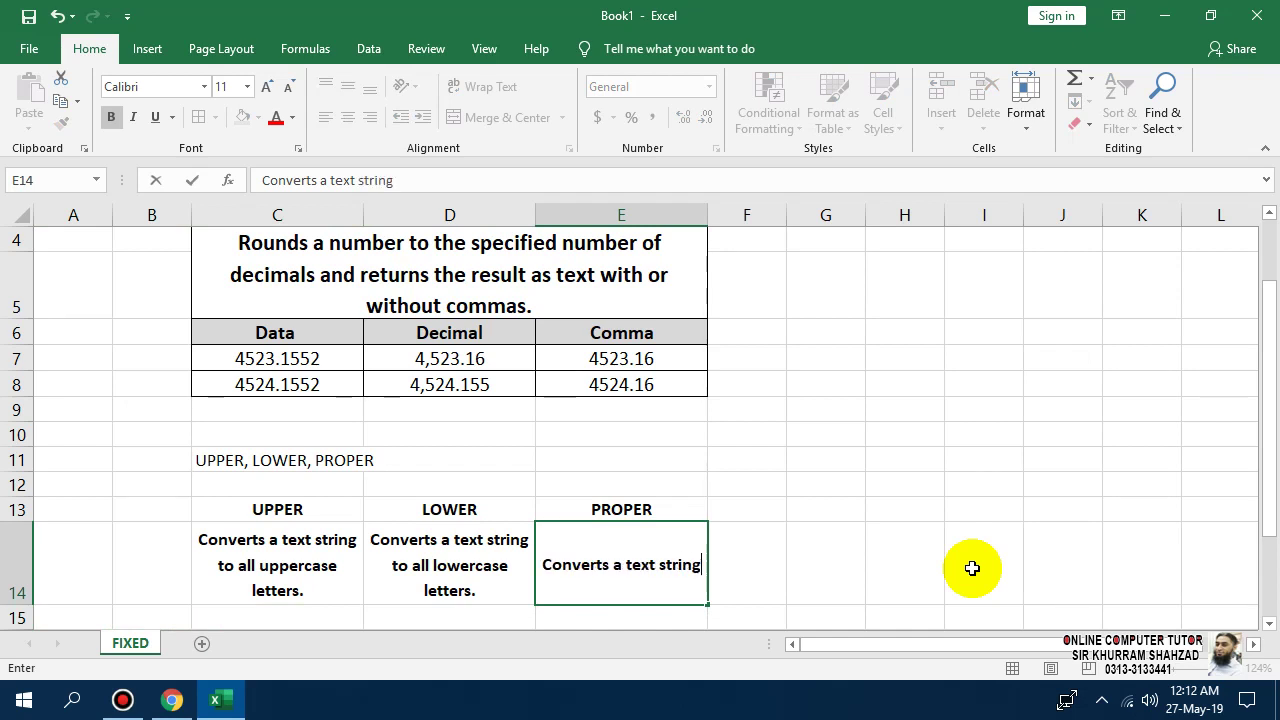
pyautogui.write(' to proper')
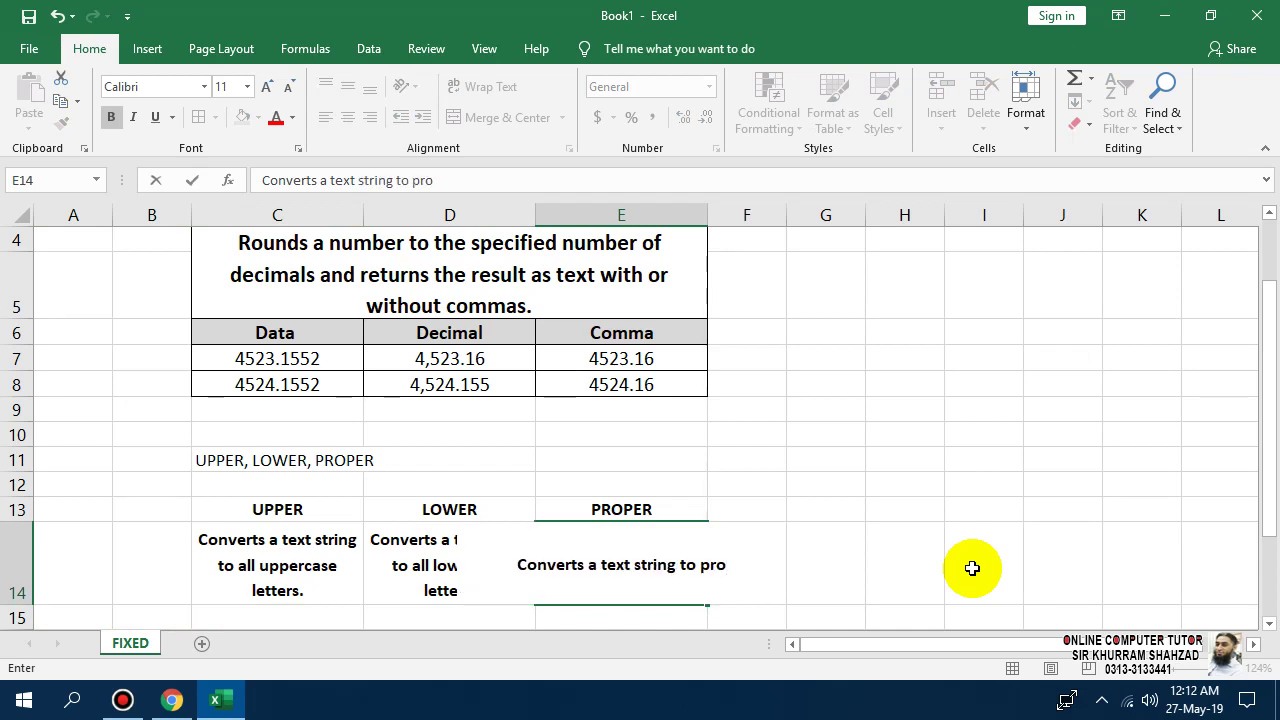
pyautogui.write('ase')
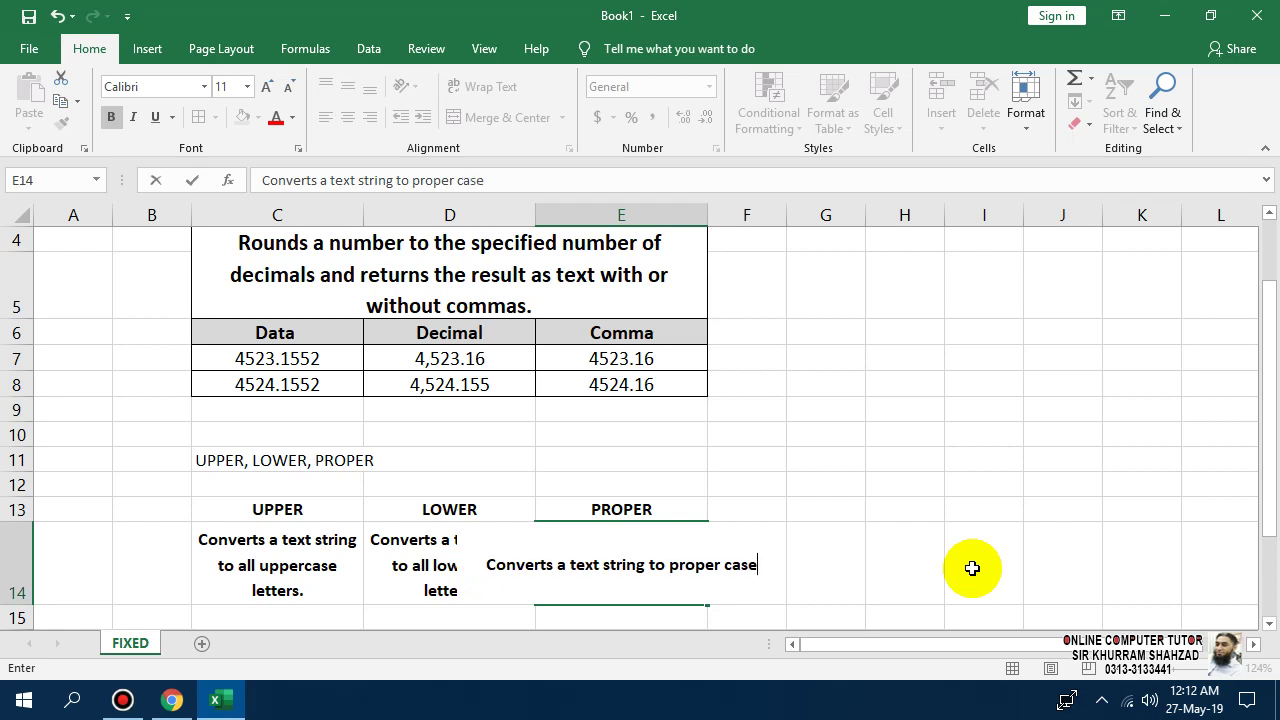
pyautogui.write(': the f')
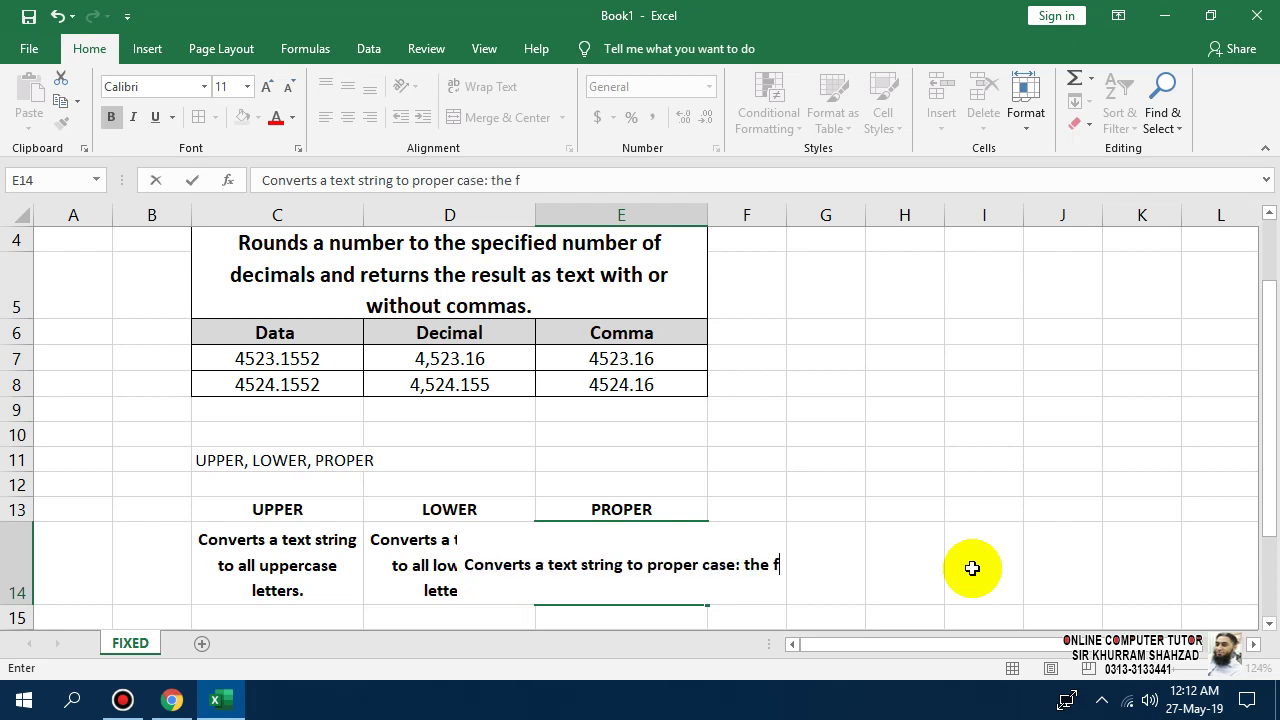
pyautogui.write('irst letter in each')
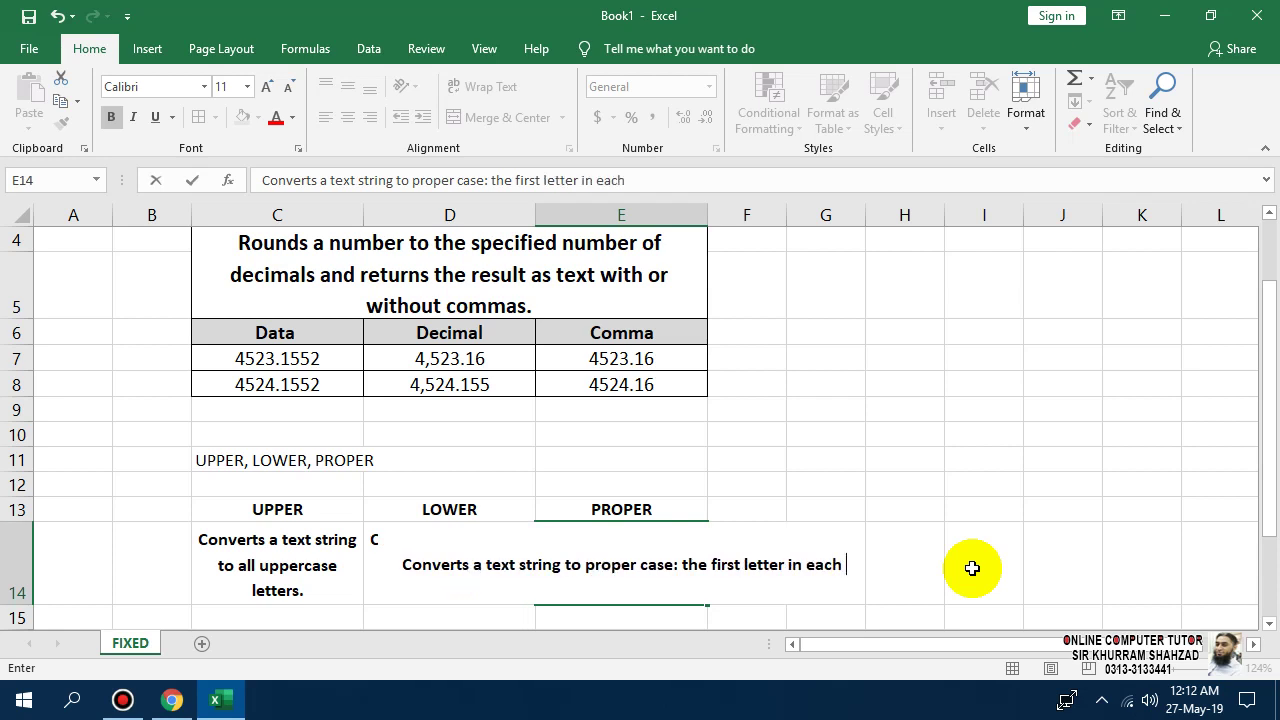
pyautogui.write('word to')
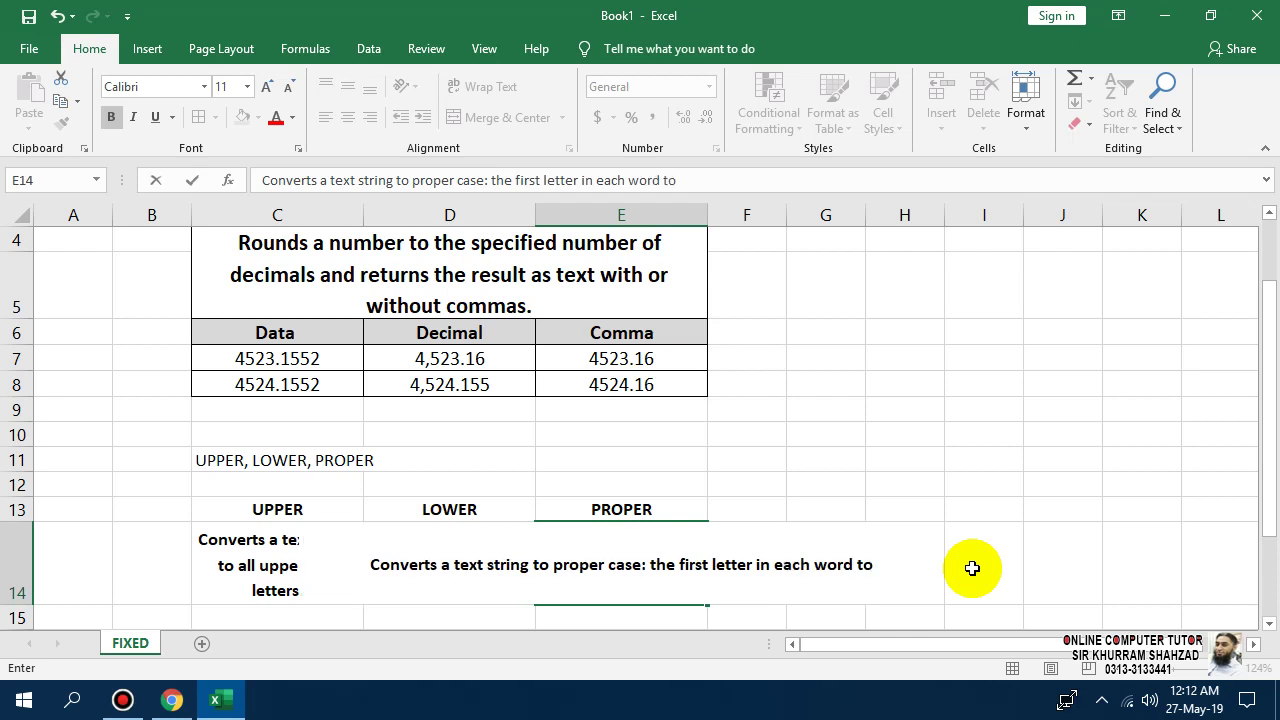
pyautogui.write(' upp')
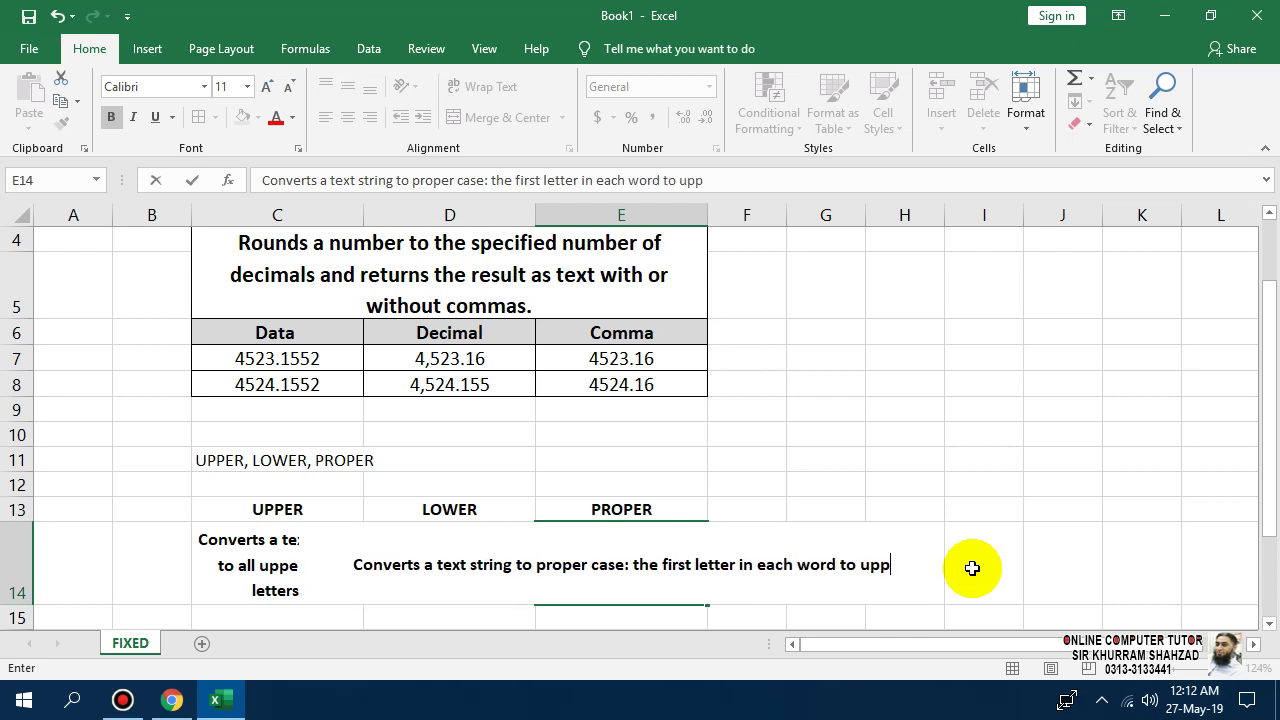
pyautogui.write('ercase')
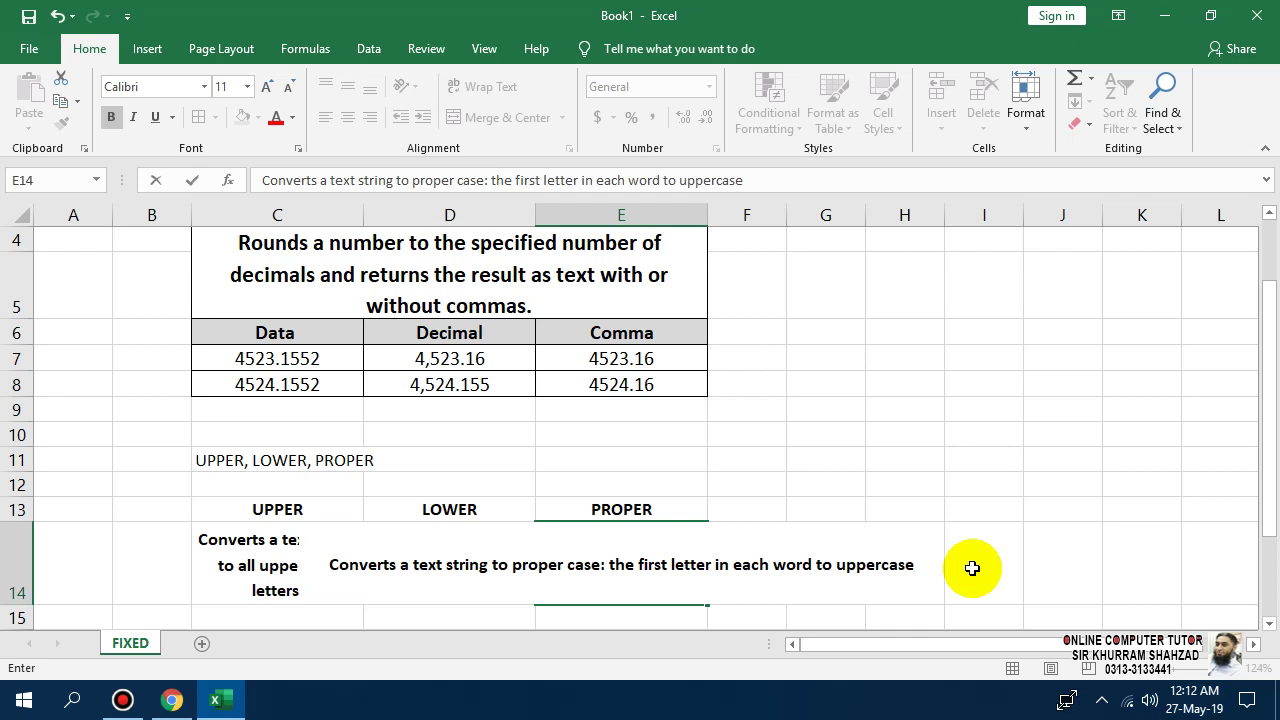
pyautogui.write(', and all')
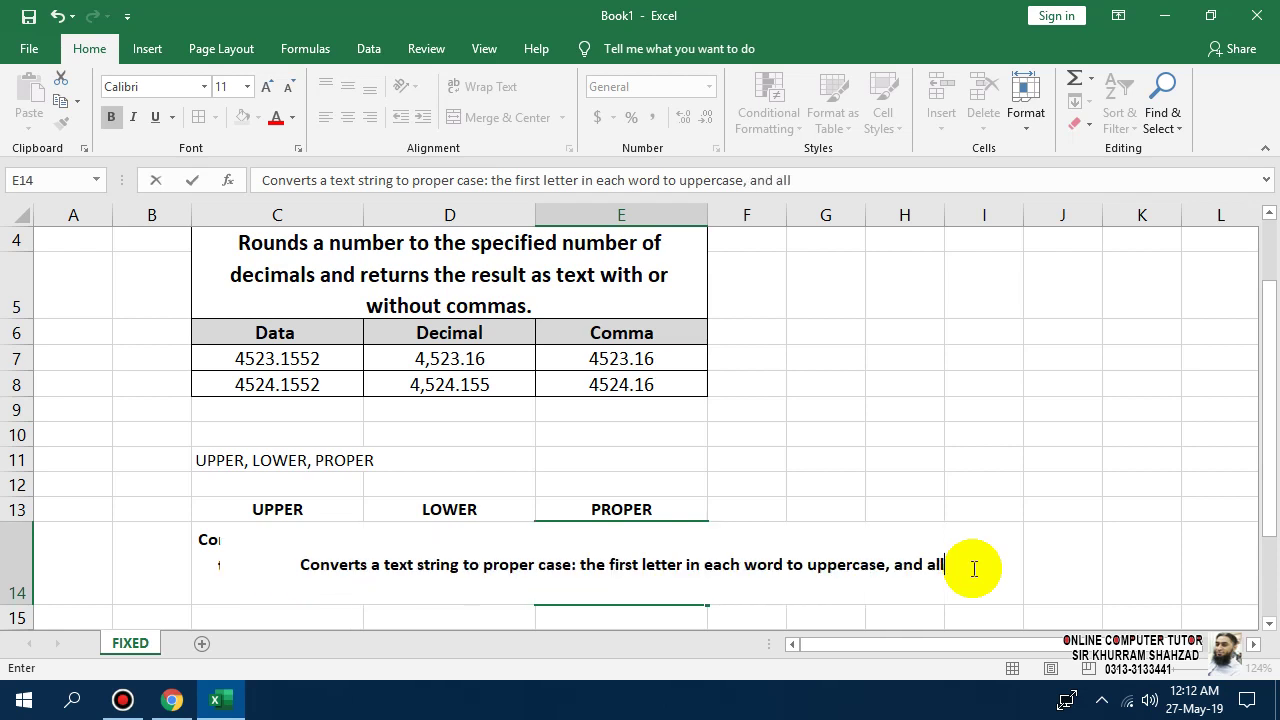
pyautogui.write(' other ')
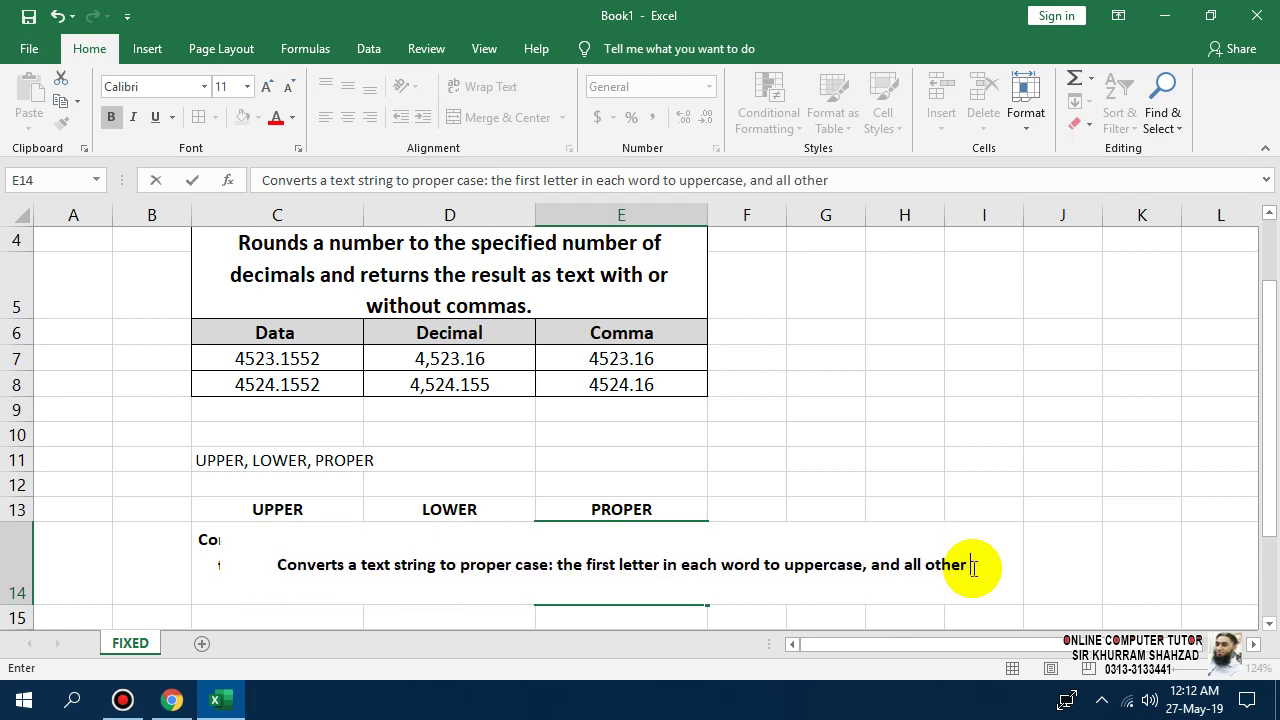
pyautogui.write('letters')
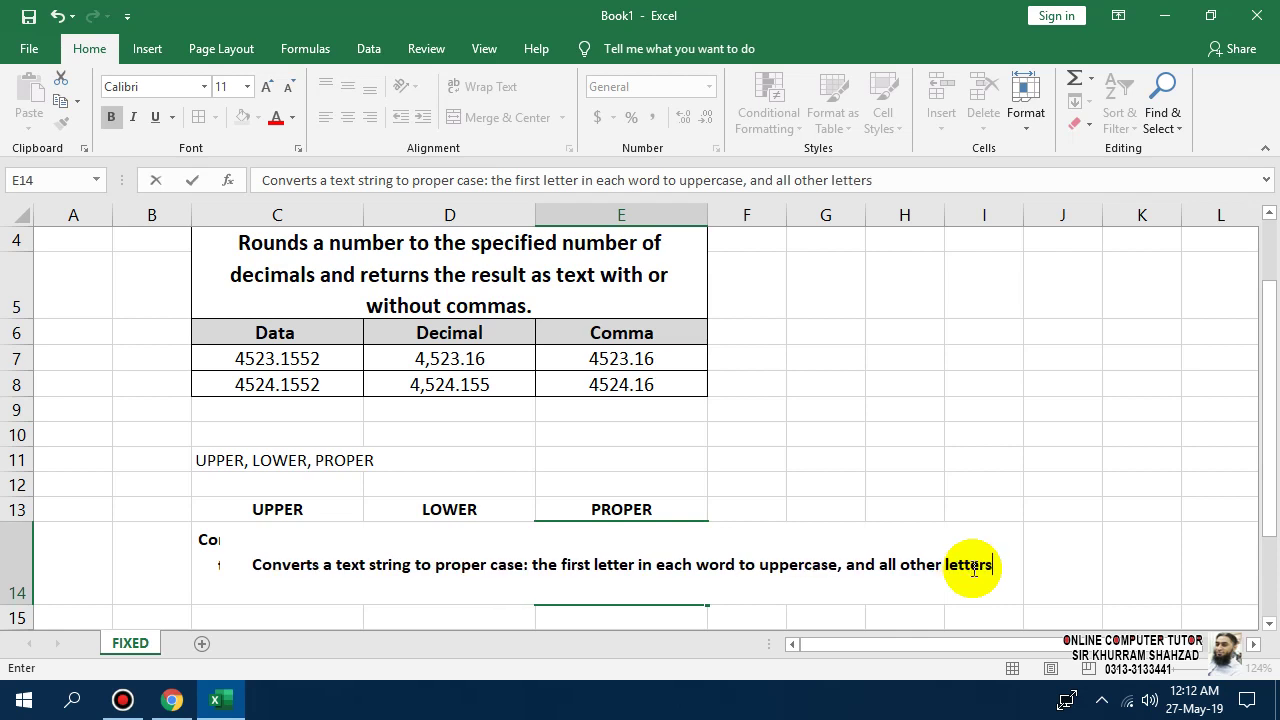
pyautogui.write(' to lowe')
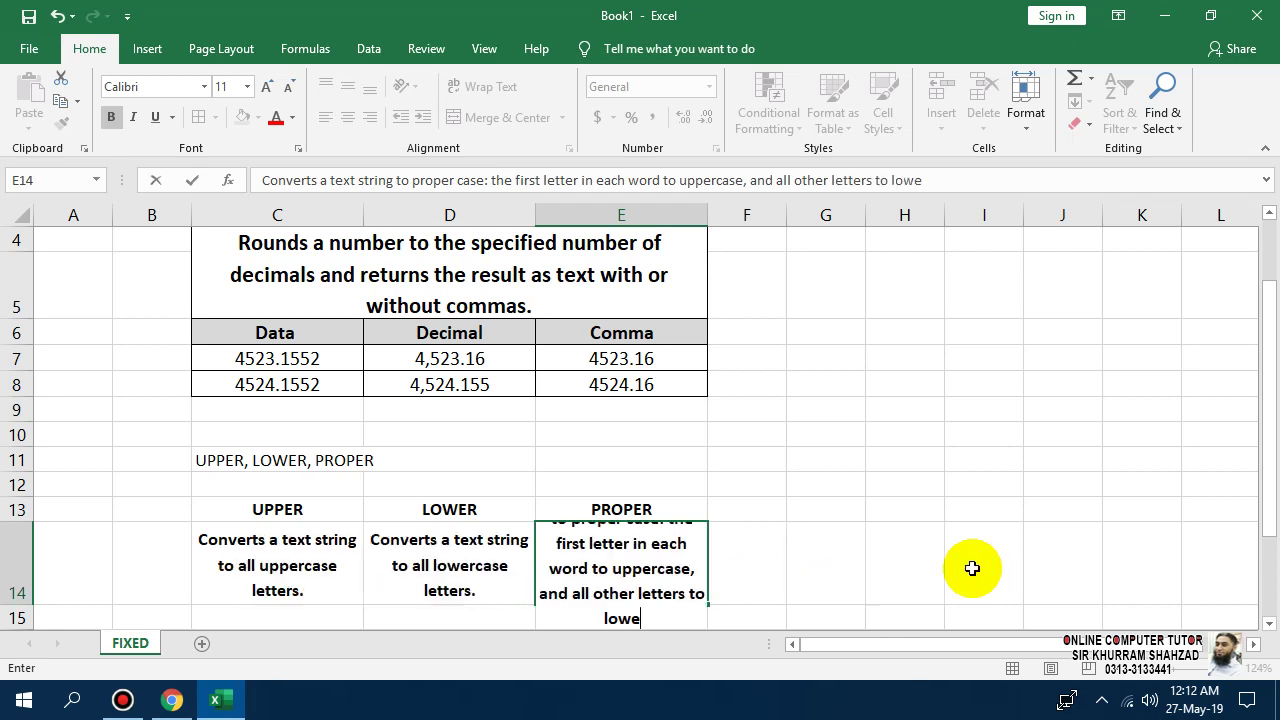
pyautogui.write('rcase')
pyautogui.press('Return')
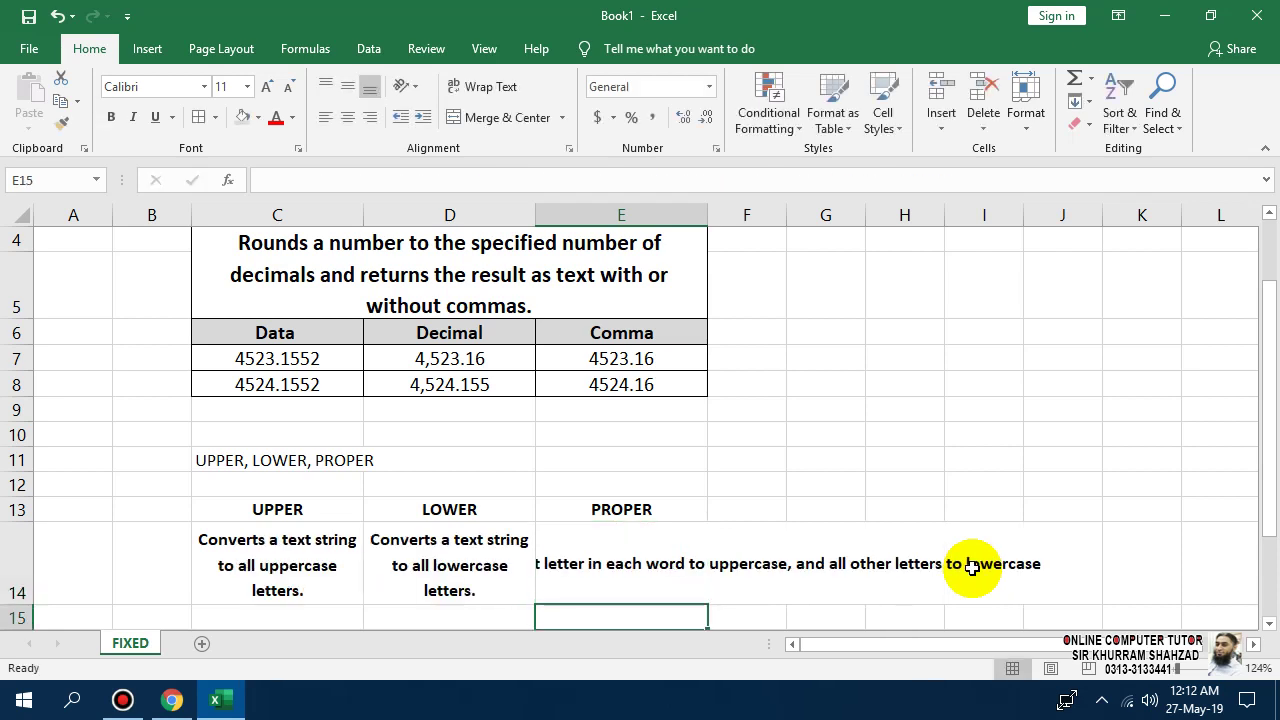
# Step: Wrap the PROPER description in cell E14 and make row 14 slightly taller
pyautogui.click(657, 570)
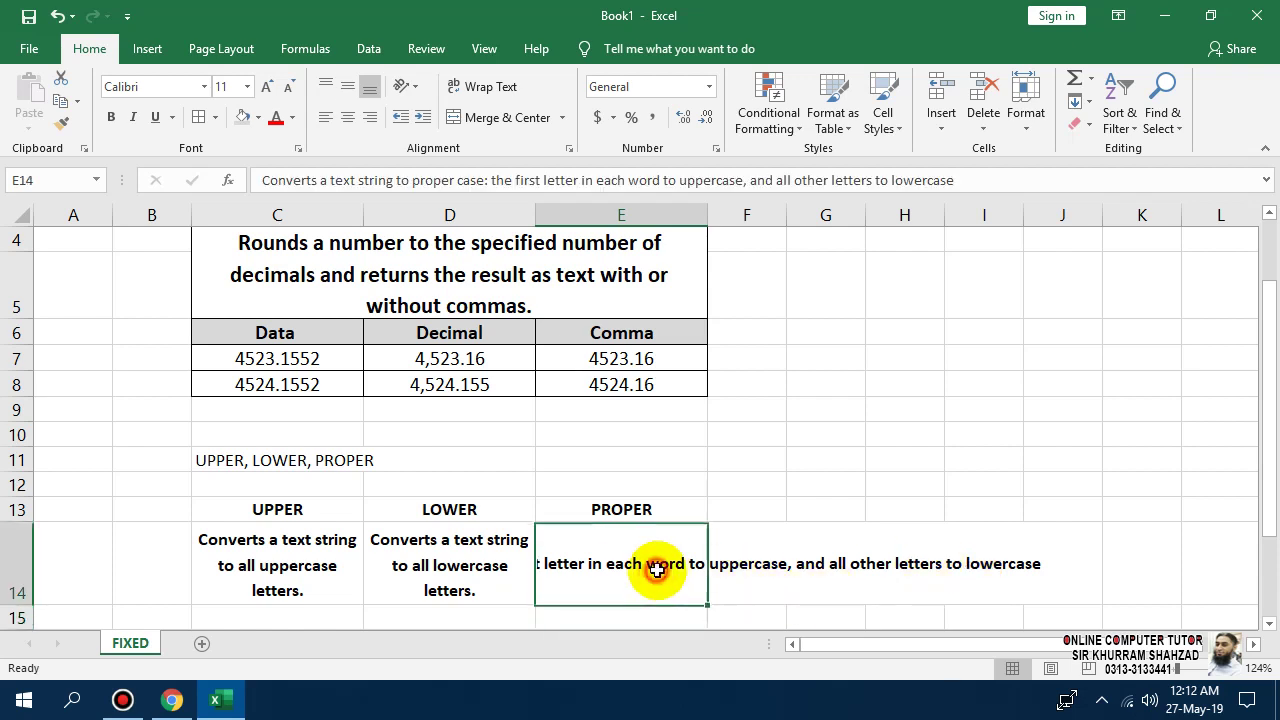
pyautogui.click(482, 86)
pyautogui.scroll(-1, 86, 520)
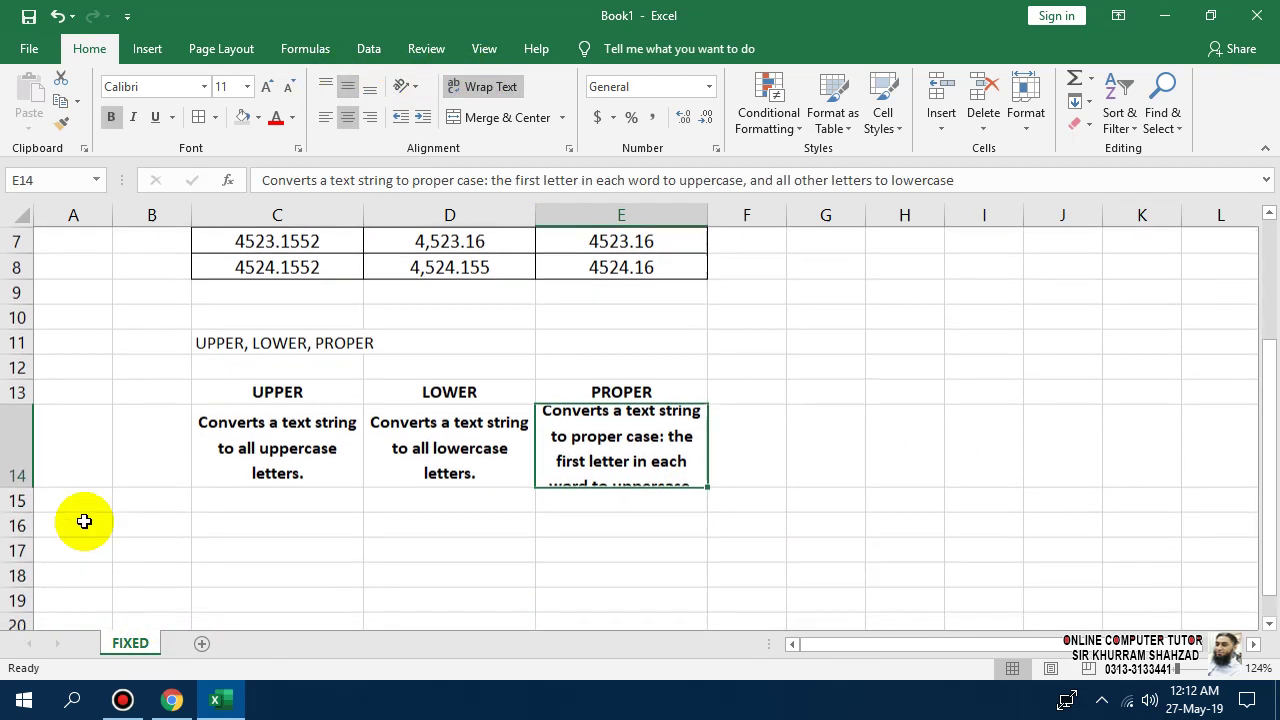
pyautogui.moveTo(12, 486); pyautogui.dragTo(8, 498)
pyautogui.scroll(1, 343, 543)
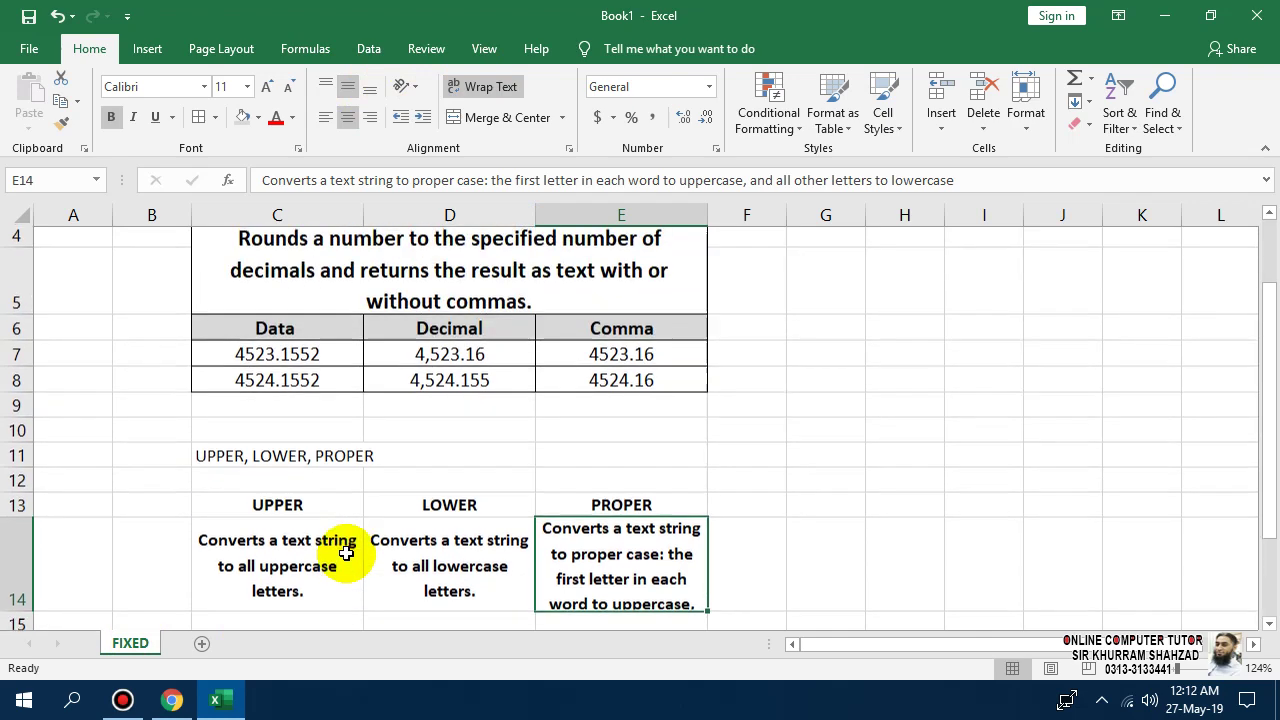
# Step: Shade the function headings and descriptions in C13:E14 light grey
pyautogui.moveTo(612, 510); pyautogui.dragTo(318, 566)
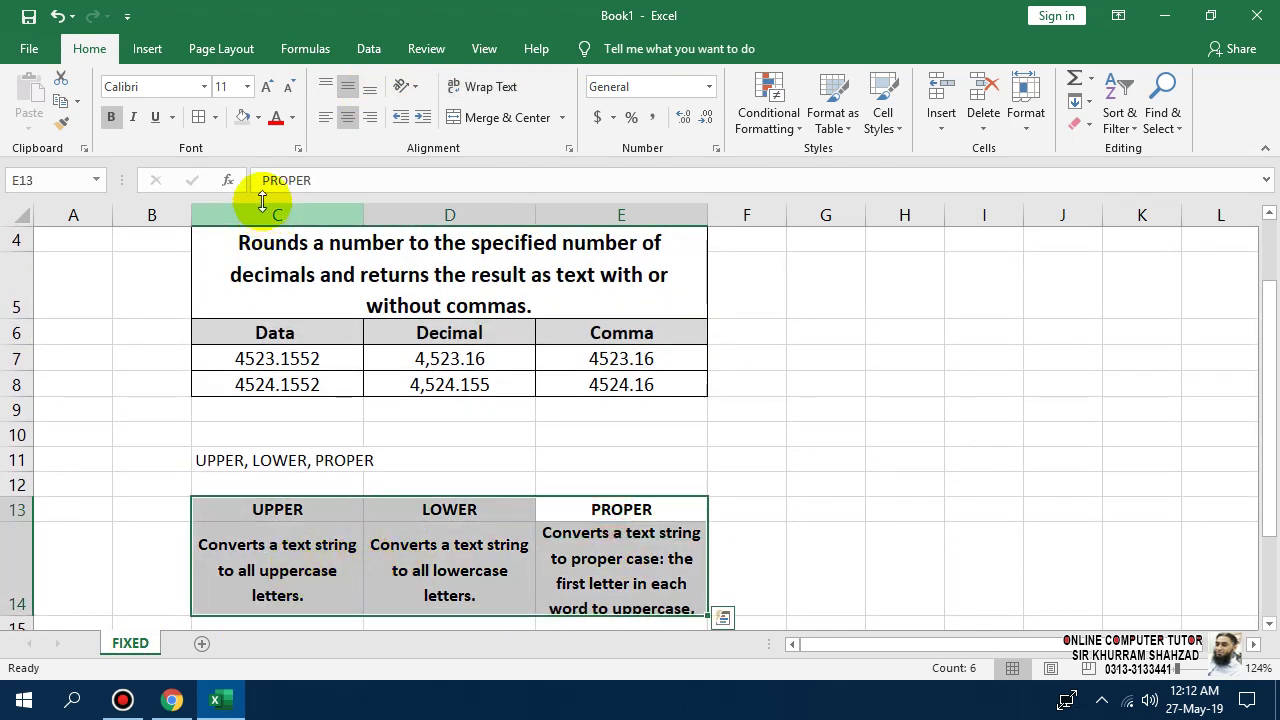
pyautogui.click(241, 117)
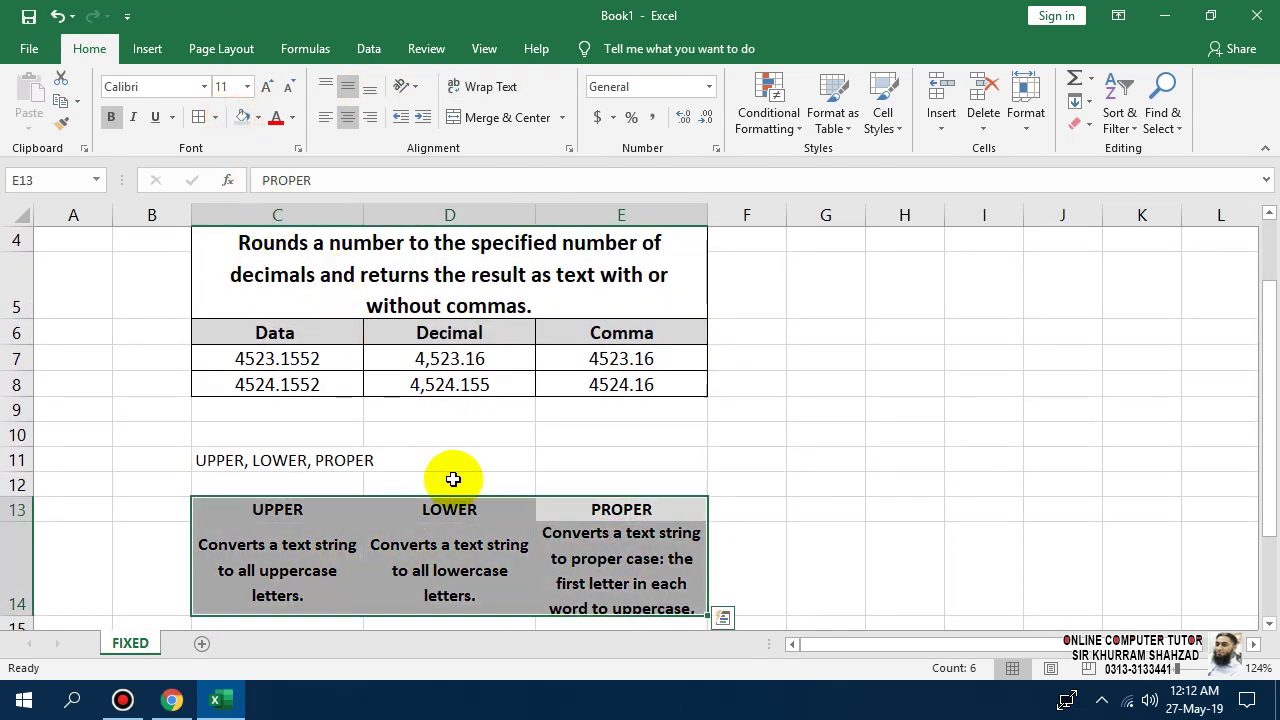
pyautogui.moveTo(286, 457); pyautogui.dragTo(525, 460)
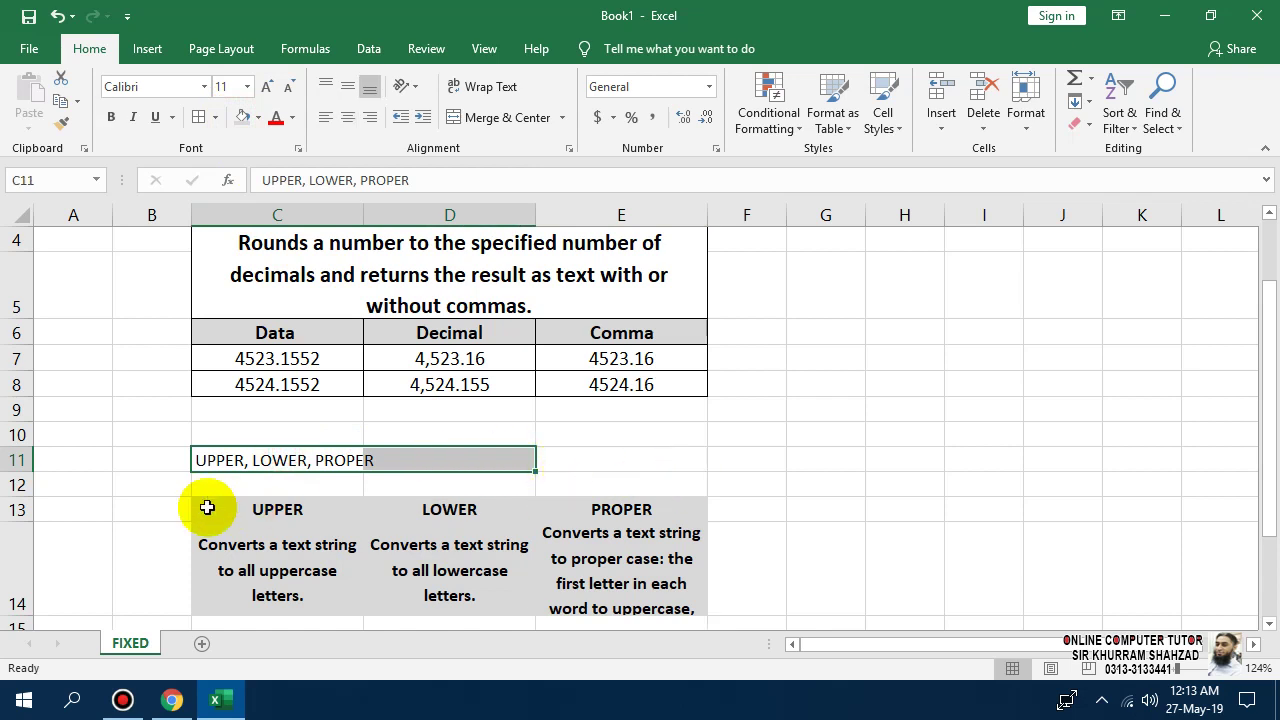
# Step: Enter the heading "DATA" in cell B13 and merge B13:B14 with the text centred horizontally and vertically
pyautogui.click(150, 505)
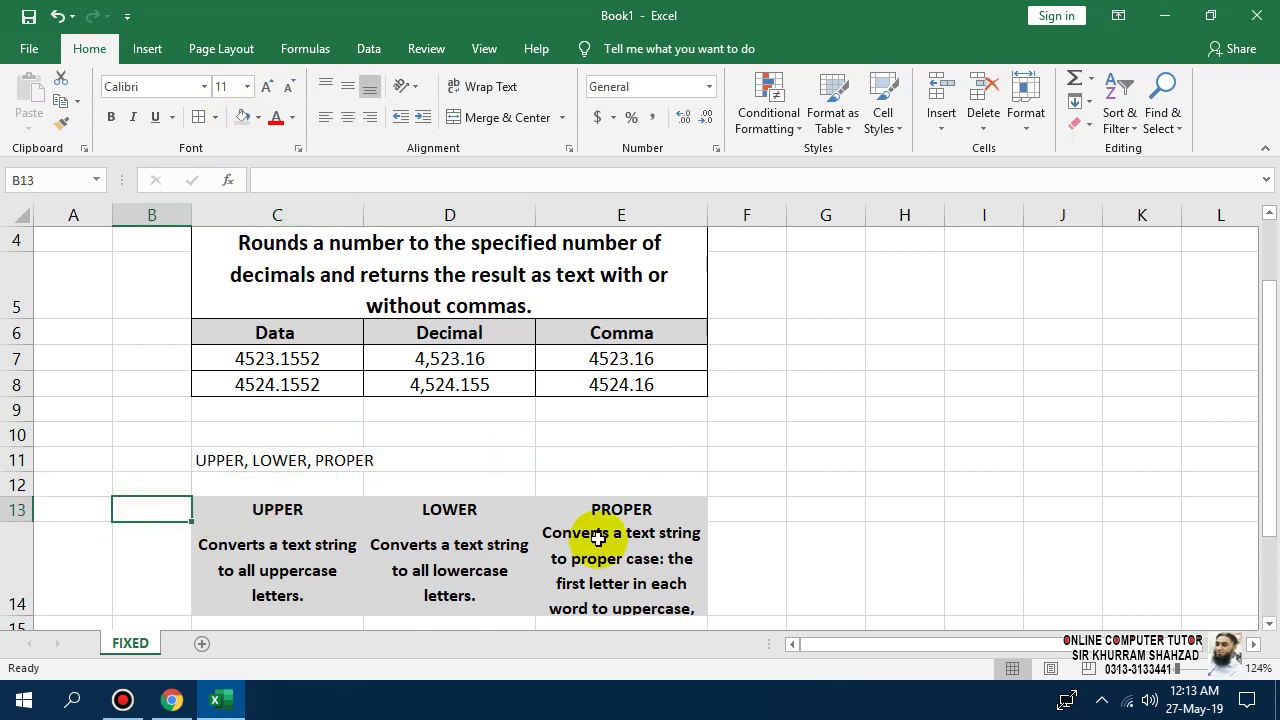
pyautogui.write('DATA')
pyautogui.press('Return')
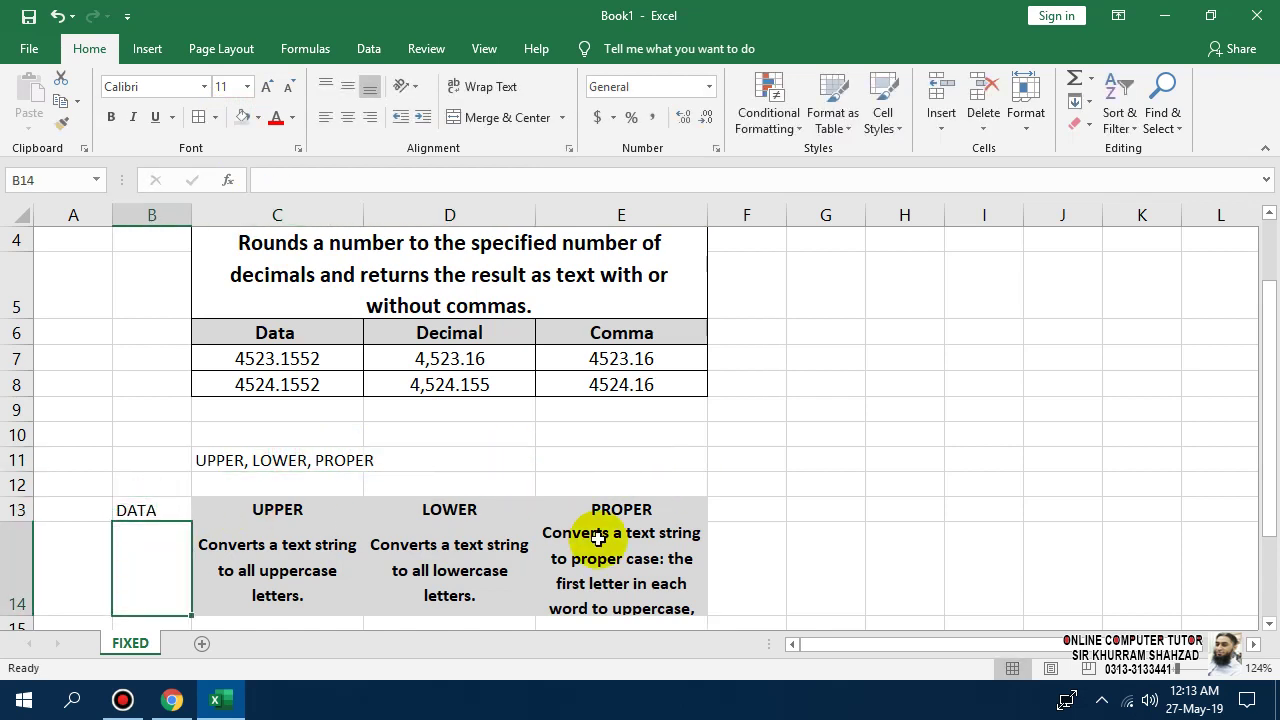
pyautogui.moveTo(136, 506); pyautogui.dragTo(158, 561)
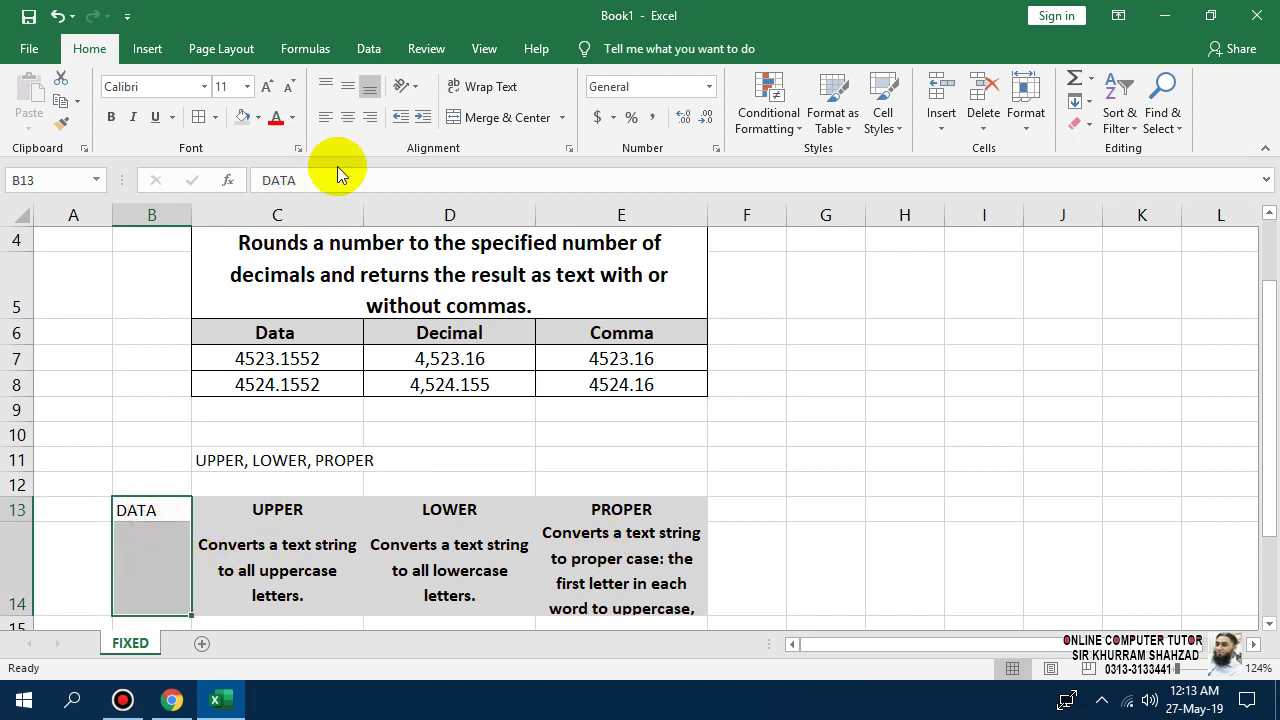
pyautogui.click(480, 117)
pyautogui.click(347, 88)
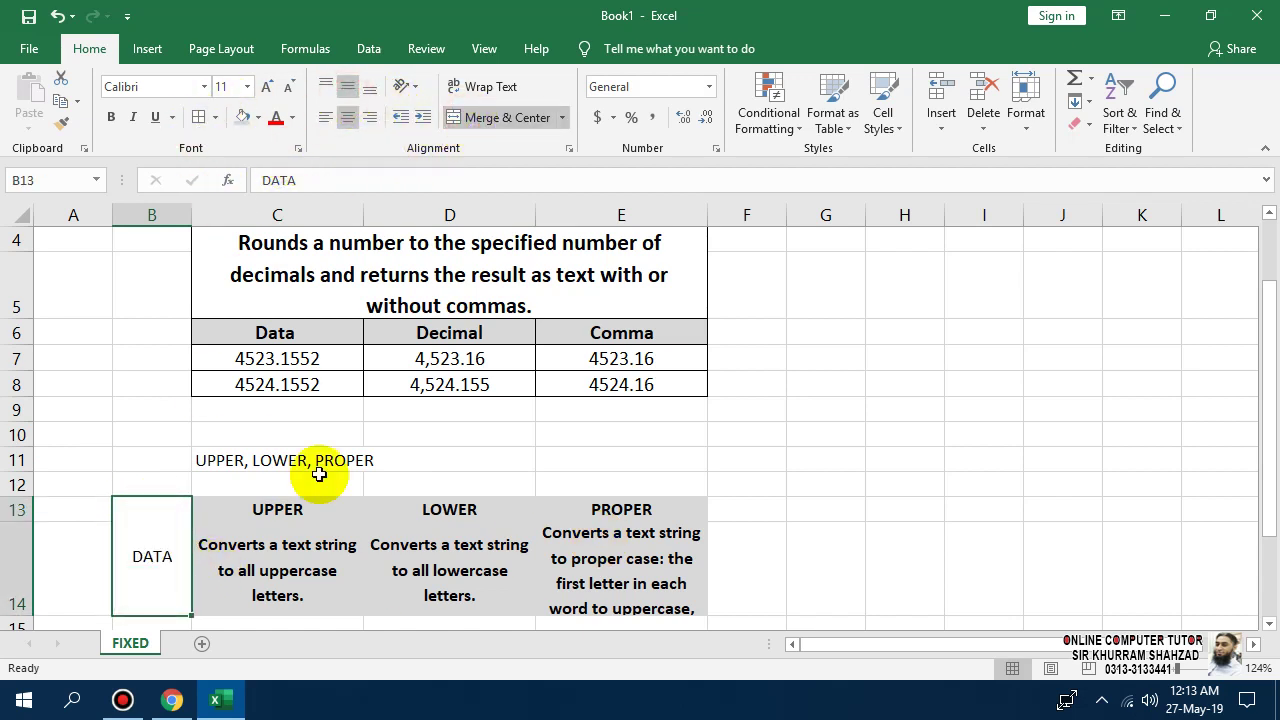
# Step: Copy the formatting of the UPPER description in C14 to the merged DATA heading with Format Painter
pyautogui.click(240, 570)
pyautogui.click(60, 122)
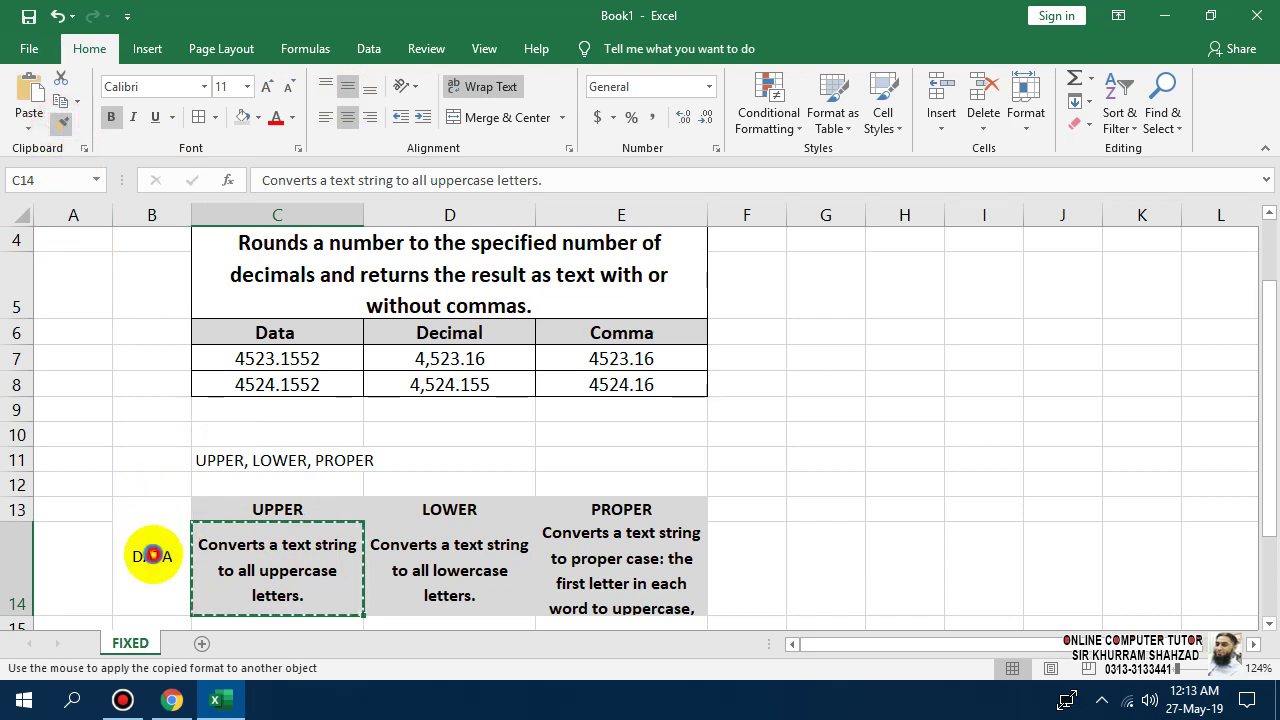
pyautogui.click(151, 552)
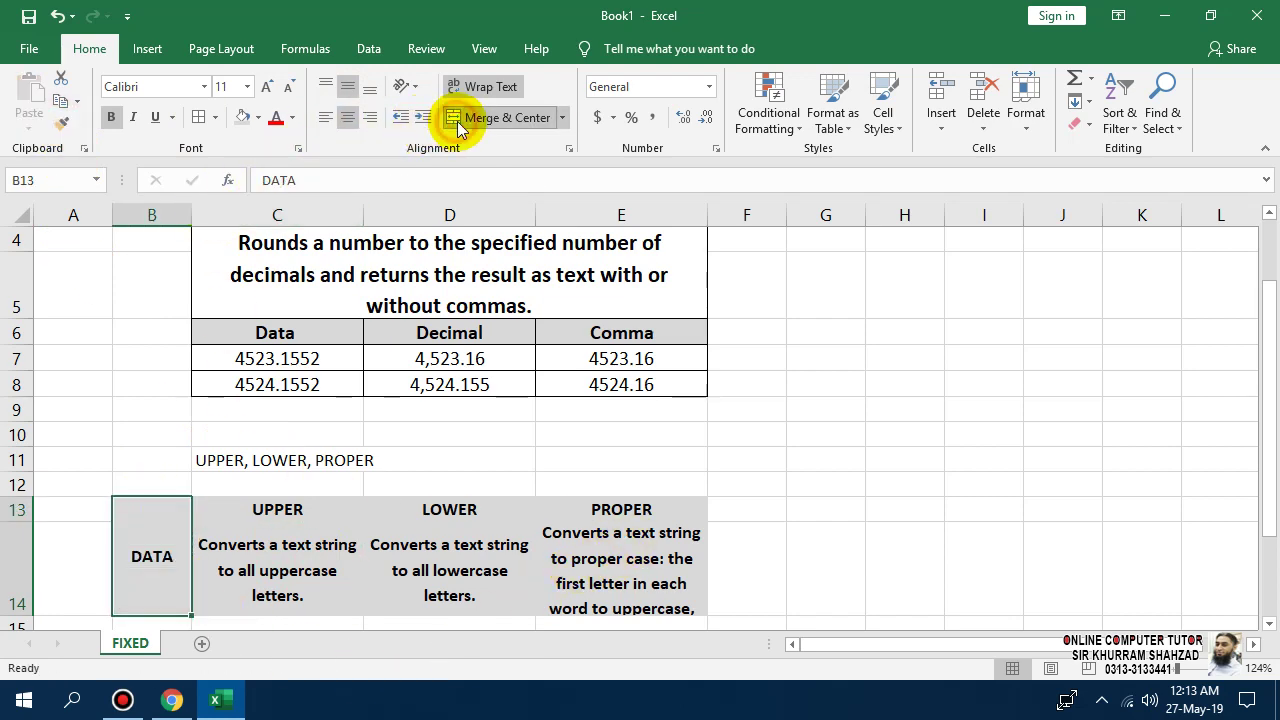
# Step: Apply all borders to the table range B13:E18 and increase the height of row 14
pyautogui.scroll(-1, 737, 491)
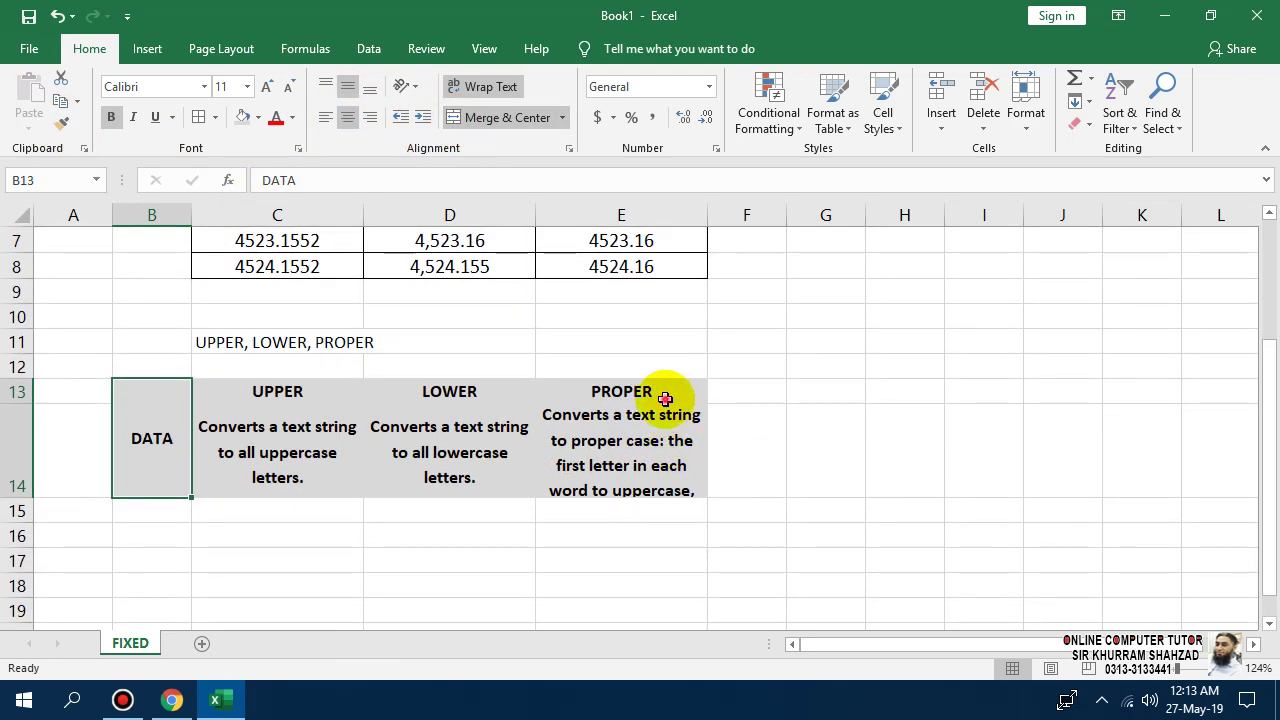
pyautogui.moveTo(663, 400); pyautogui.dragTo(156, 584)
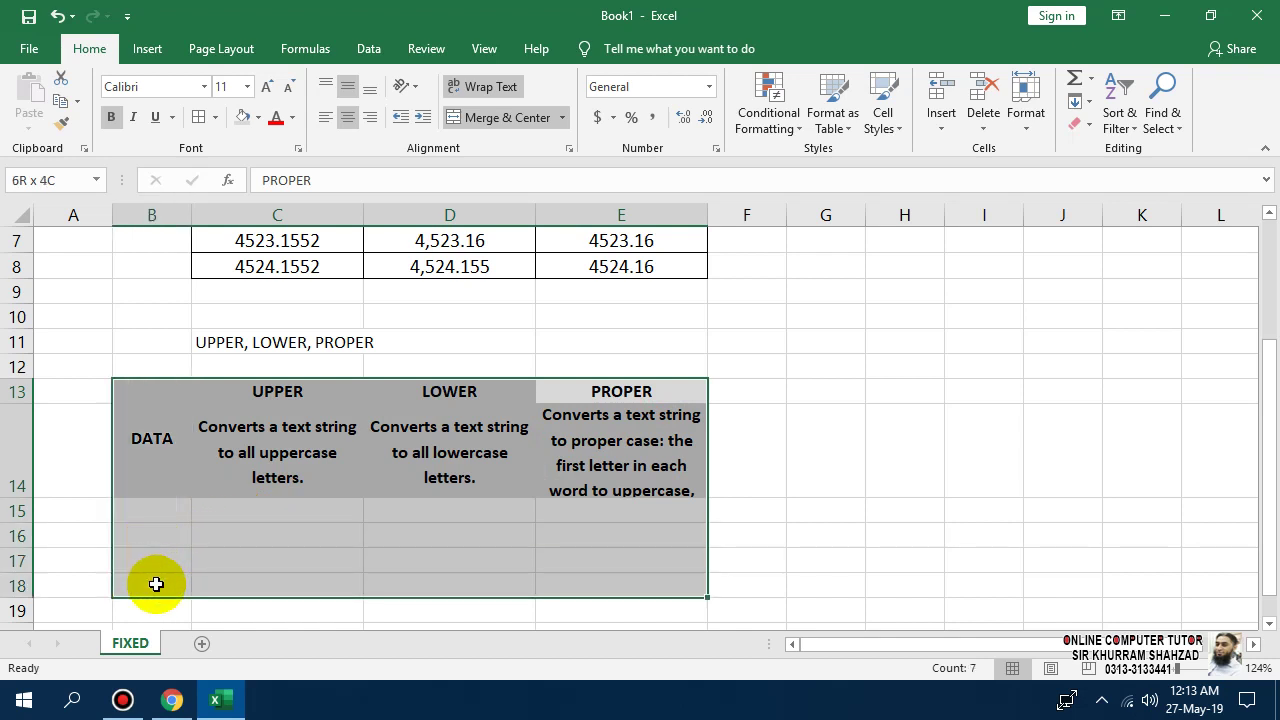
pyautogui.moveTo(156, 584)
pyautogui.mouseDown()
pyautogui.moveTo(157, 557)
pyautogui.moveTo(156, 580)
pyautogui.mouseUp()
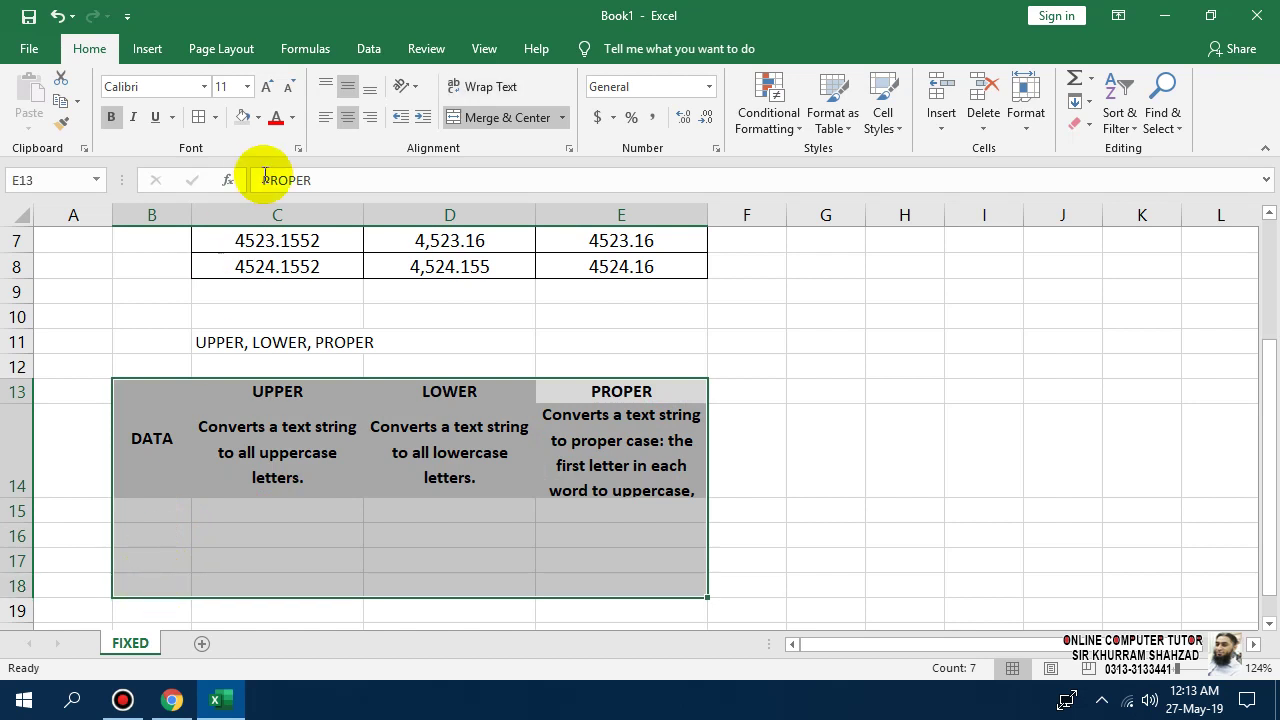
pyautogui.click(199, 117)
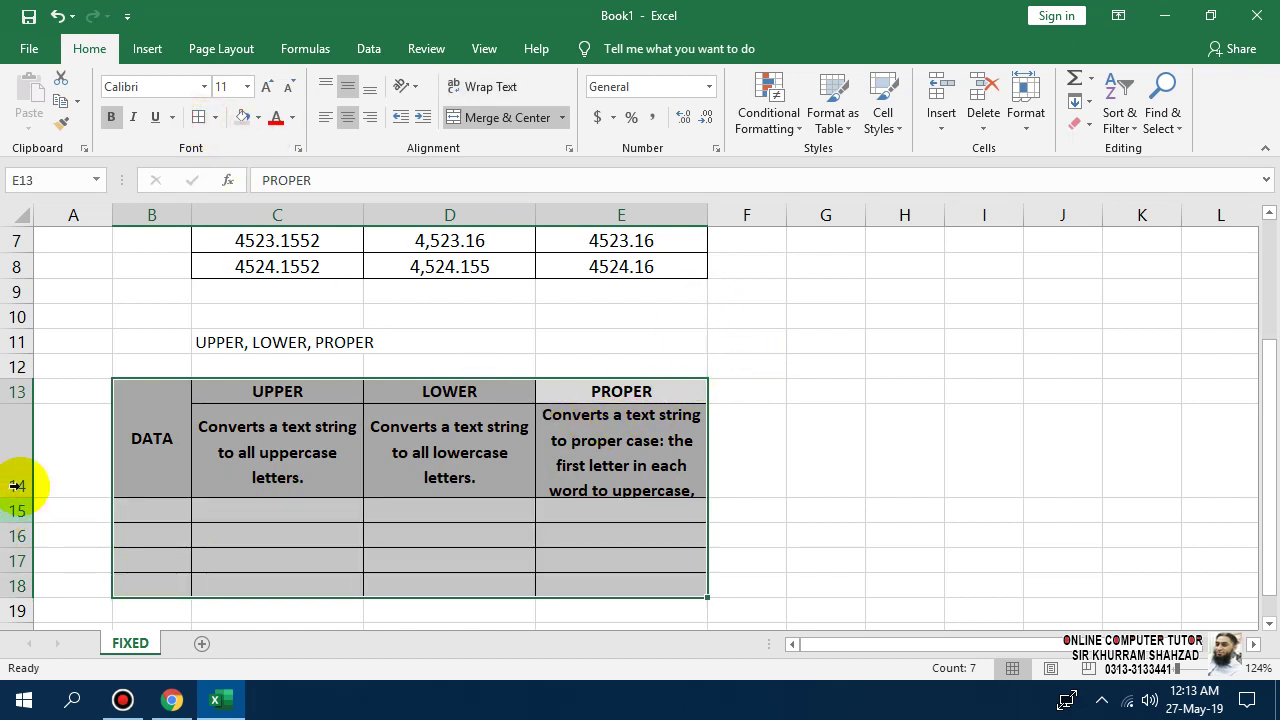
pyautogui.moveTo(17, 486); pyautogui.dragTo(20, 508)
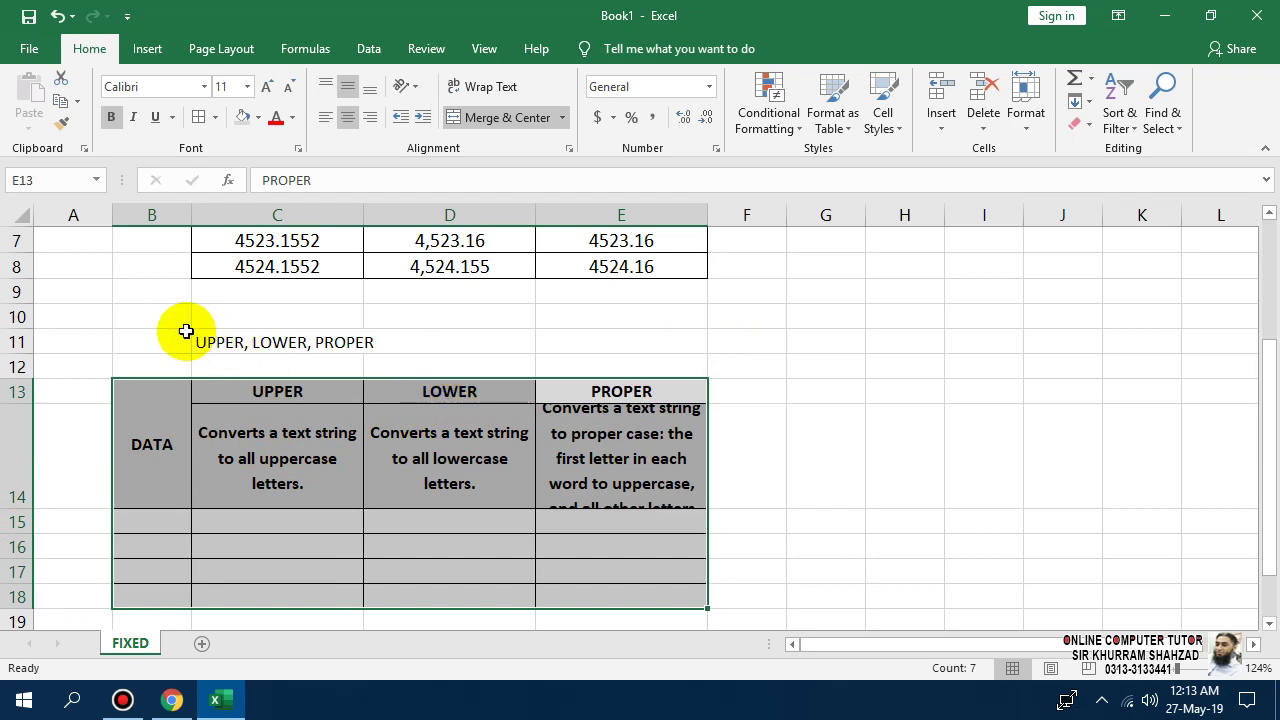
# Step: Merge and centre the "UPPER, LOWER, PROPER" title across B11:E12 above the table
pyautogui.moveTo(154, 338); pyautogui.dragTo(620, 364)
pyautogui.click(471, 117)
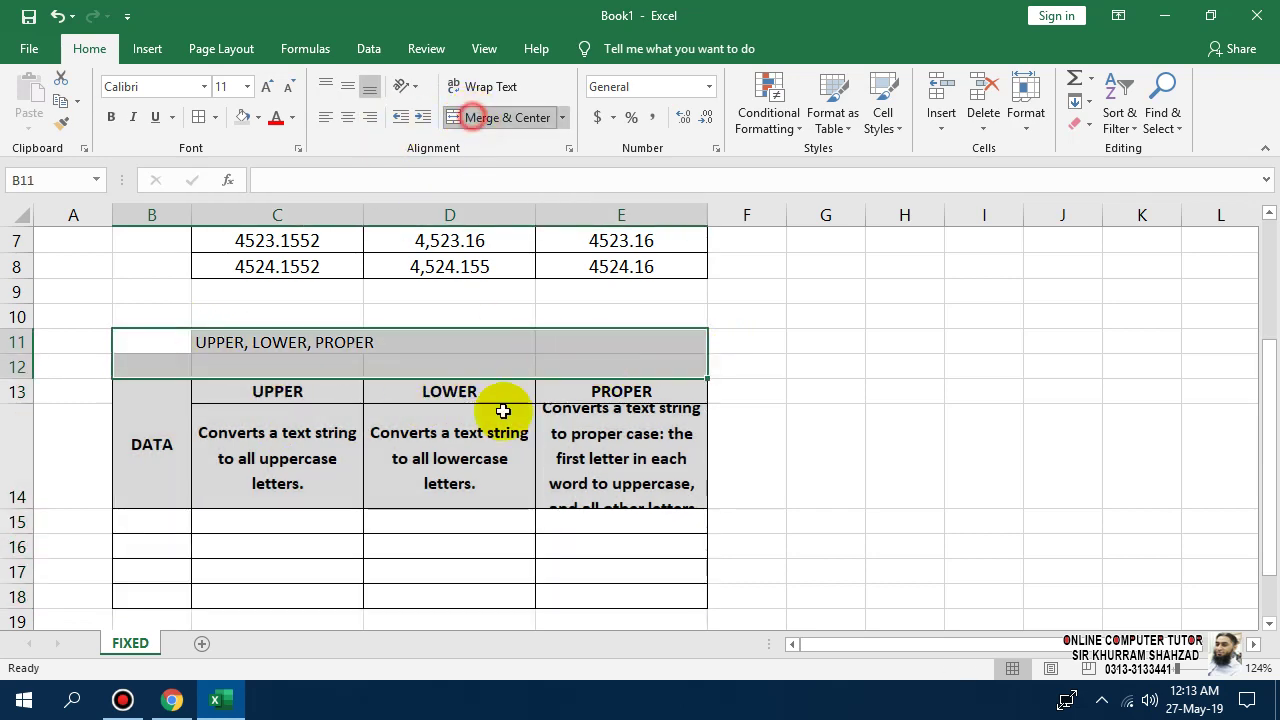
# Step: Copy the yellow FIXED title's formatting to the "UPPER, LOWER, PROPER" title in B11 with Format Painter
pyautogui.scroll(2, 389, 480)
pyautogui.click(357, 297)
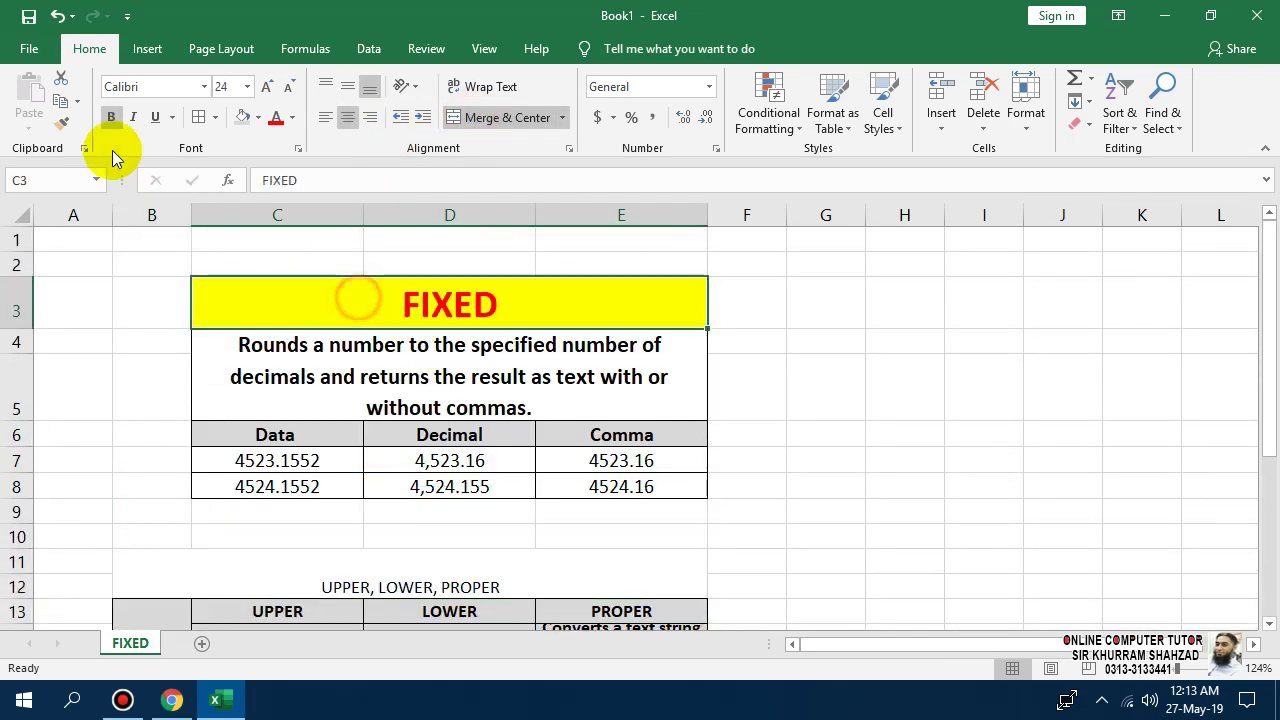
pyautogui.click(62, 122)
pyautogui.click(286, 576)
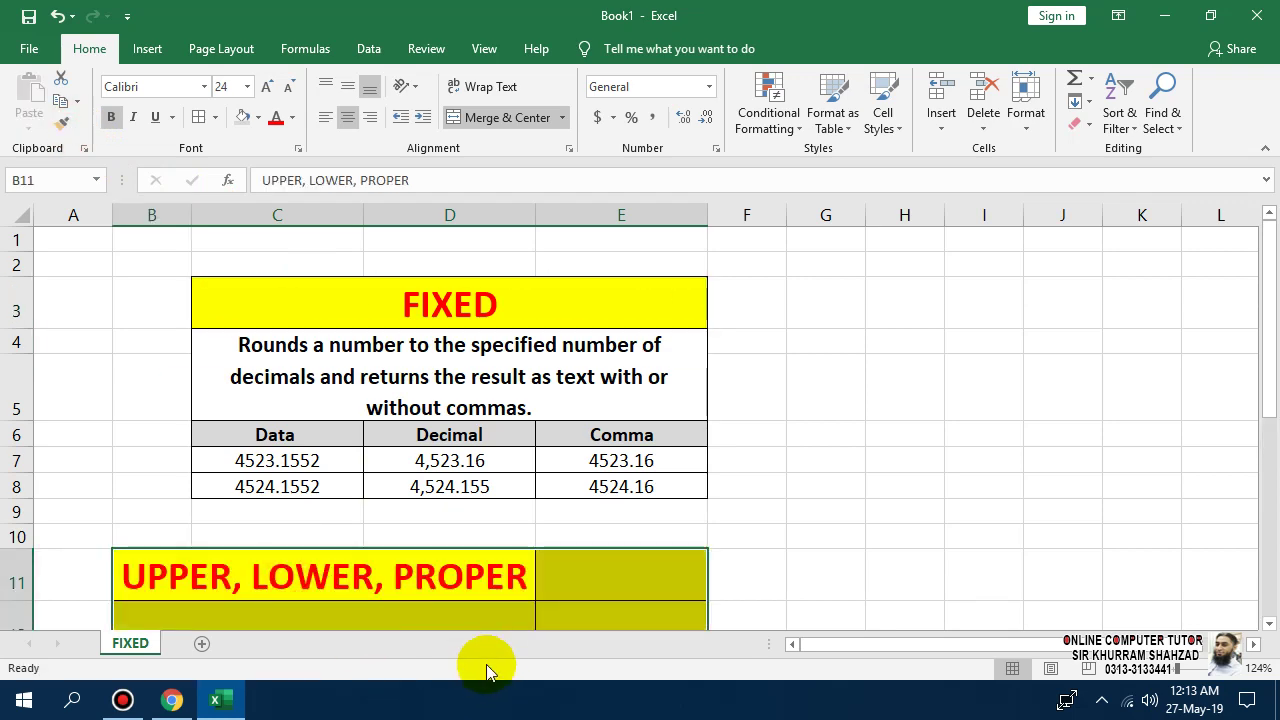
# Step: Merge and centre the "UPPER, LOWER, PROPER" title across B11:E12 again and align it vertically to the middle
pyautogui.scroll(-2, 620, 600)
pyautogui.click(500, 120)
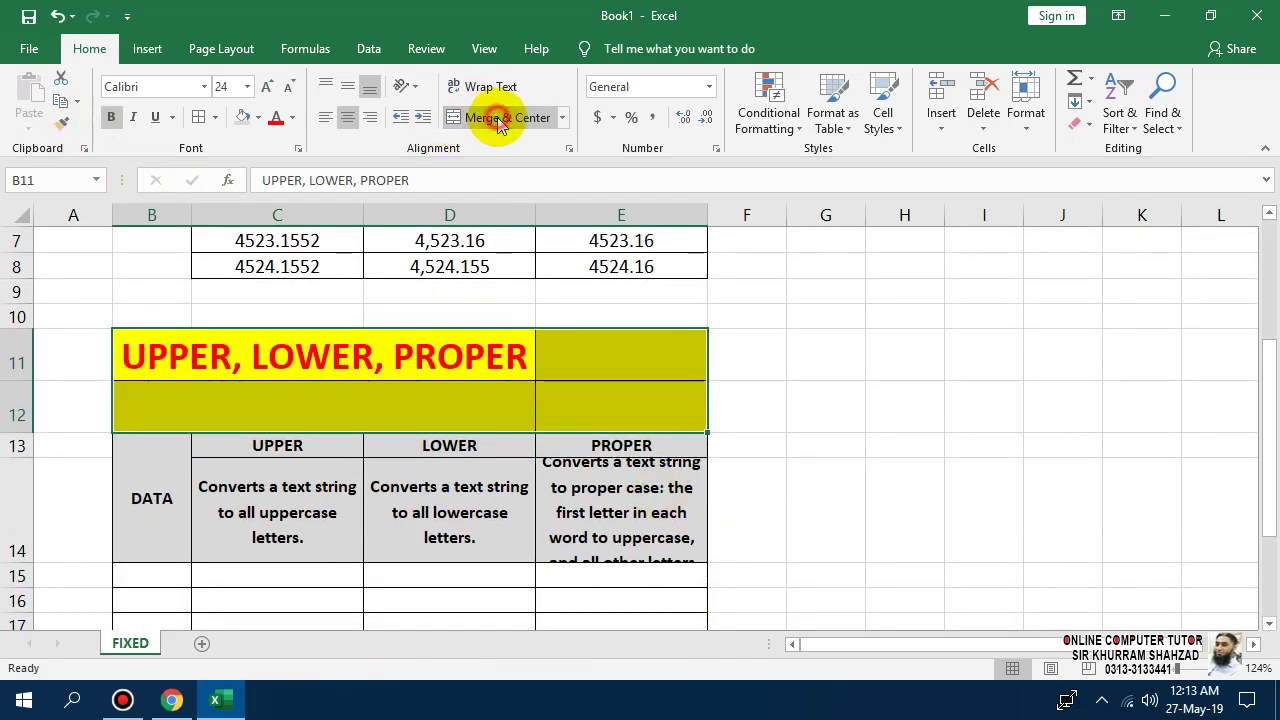
pyautogui.click(351, 90)
pyautogui.click(829, 474)
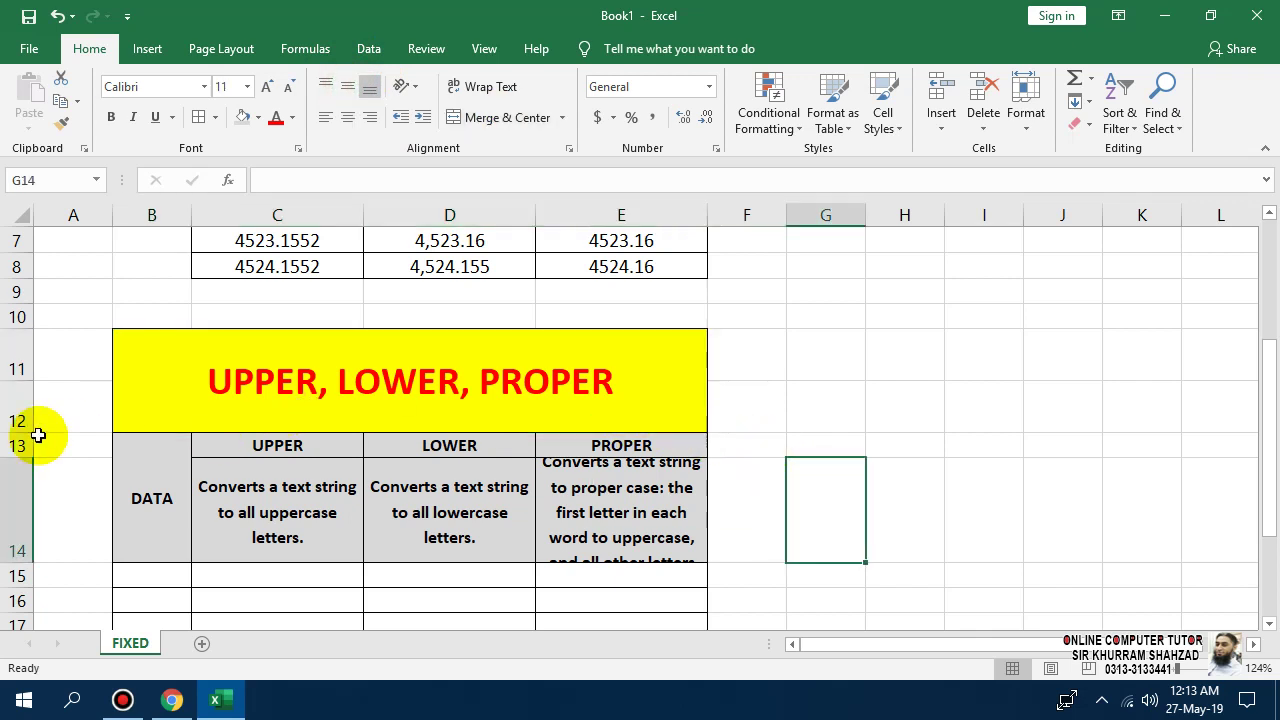
# Step: Delete row 12, the surplus second row of the merged title
pyautogui.moveTo(38, 435); pyautogui.dragTo(27, 392)
pyautogui.rightClick(28, 391)
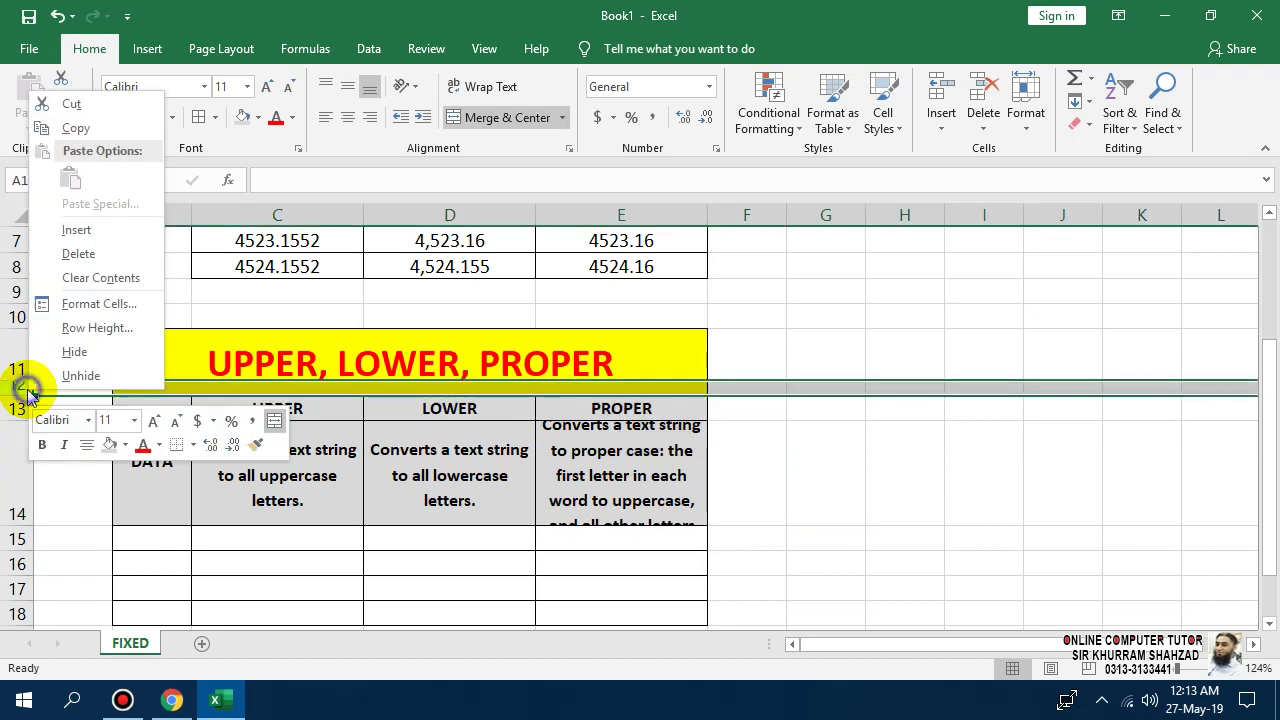
pyautogui.click(81, 375)
pyautogui.click(803, 523)
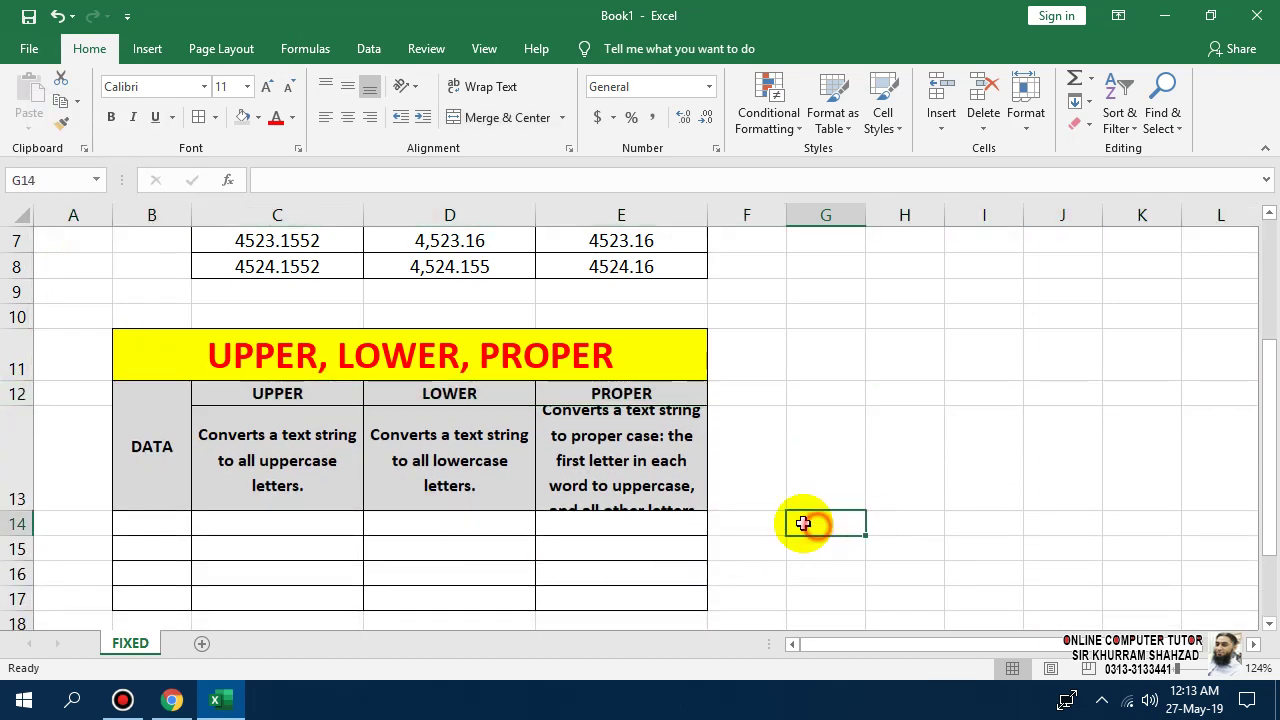
# Step: Widen column B and enter a lowercase first name, "ONLINE" and "online computer" in B14:B16 under DATA
pyautogui.scroll(-1, 193, 445)
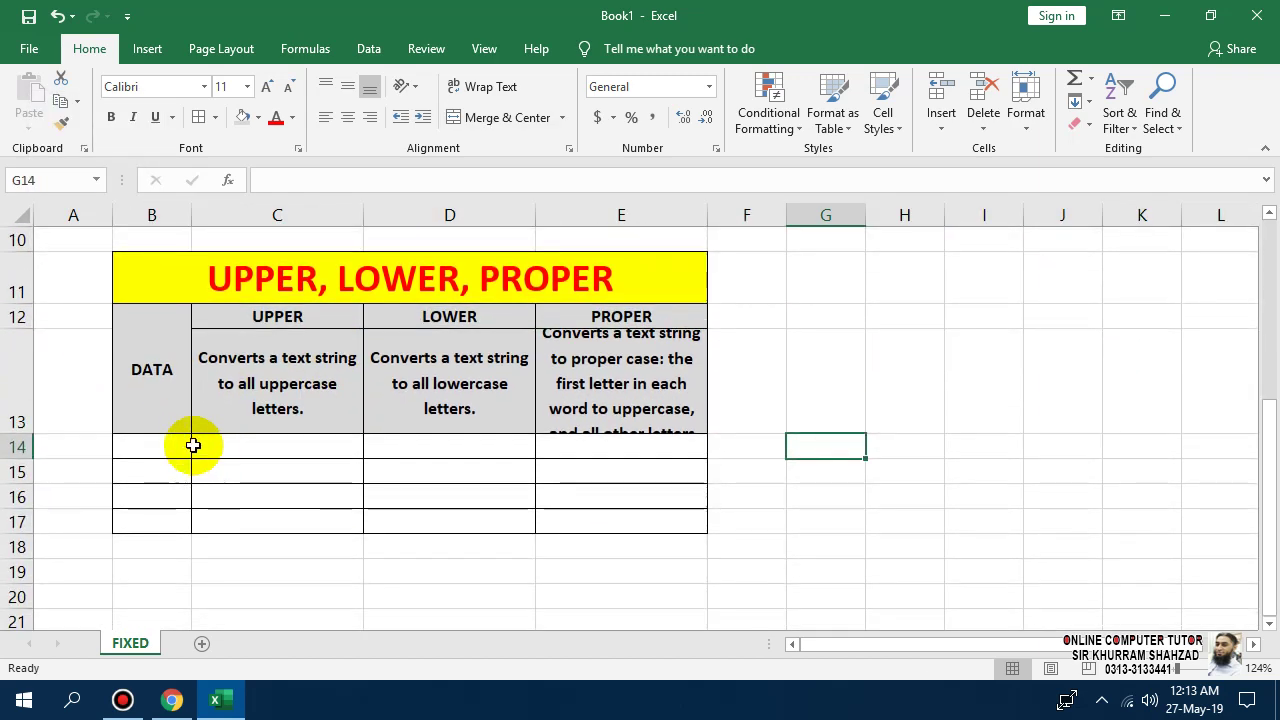
pyautogui.moveTo(191, 215); pyautogui.dragTo(248, 218)
pyautogui.click(200, 457)
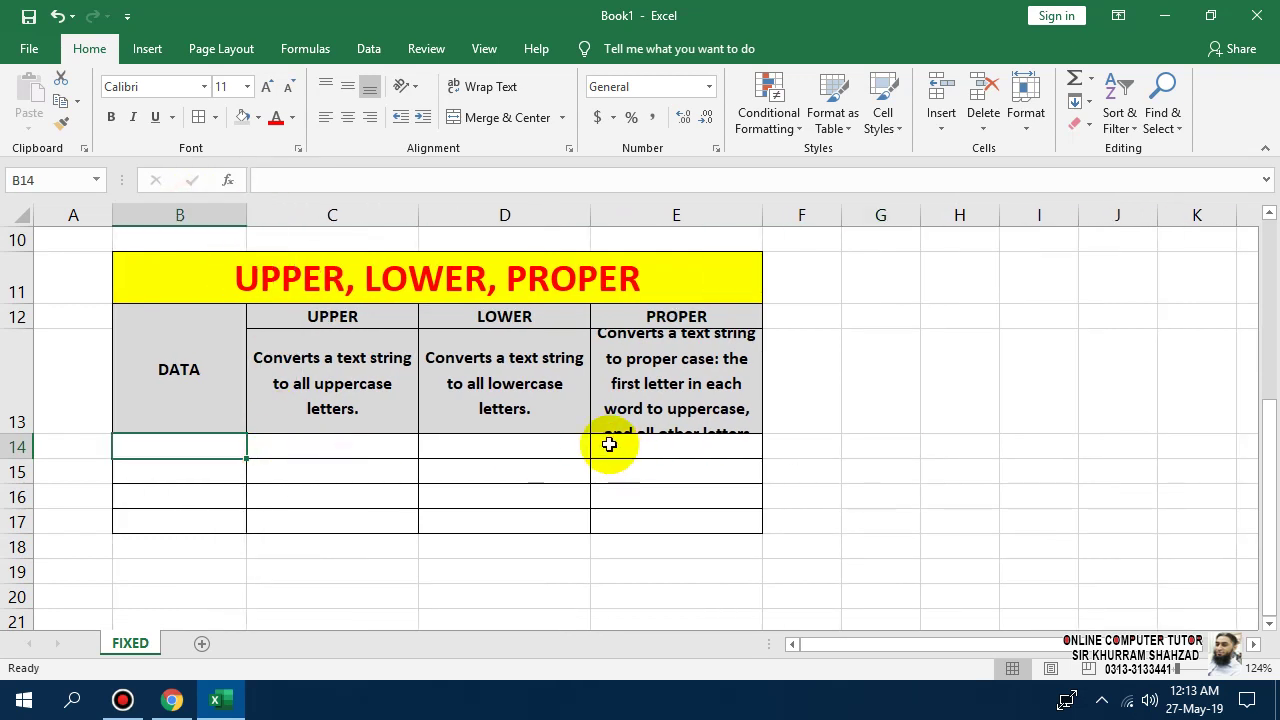
pyautogui.write('K')
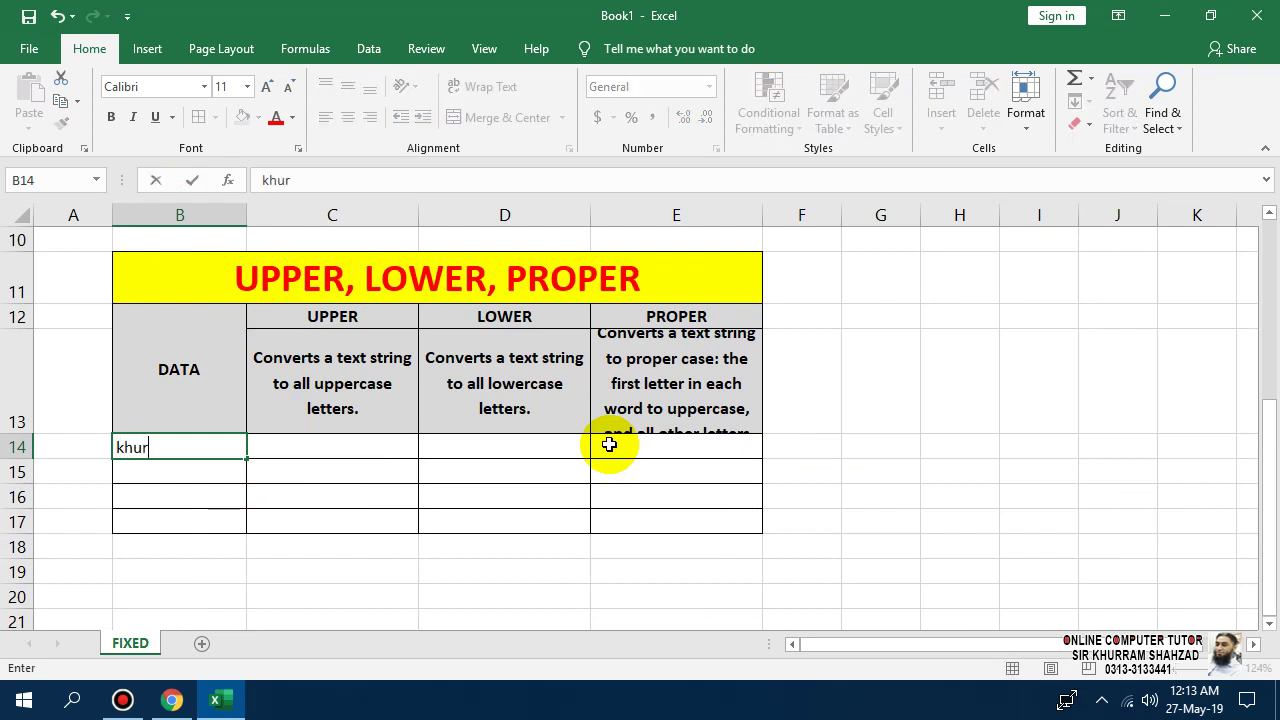
pyautogui.press('Return')
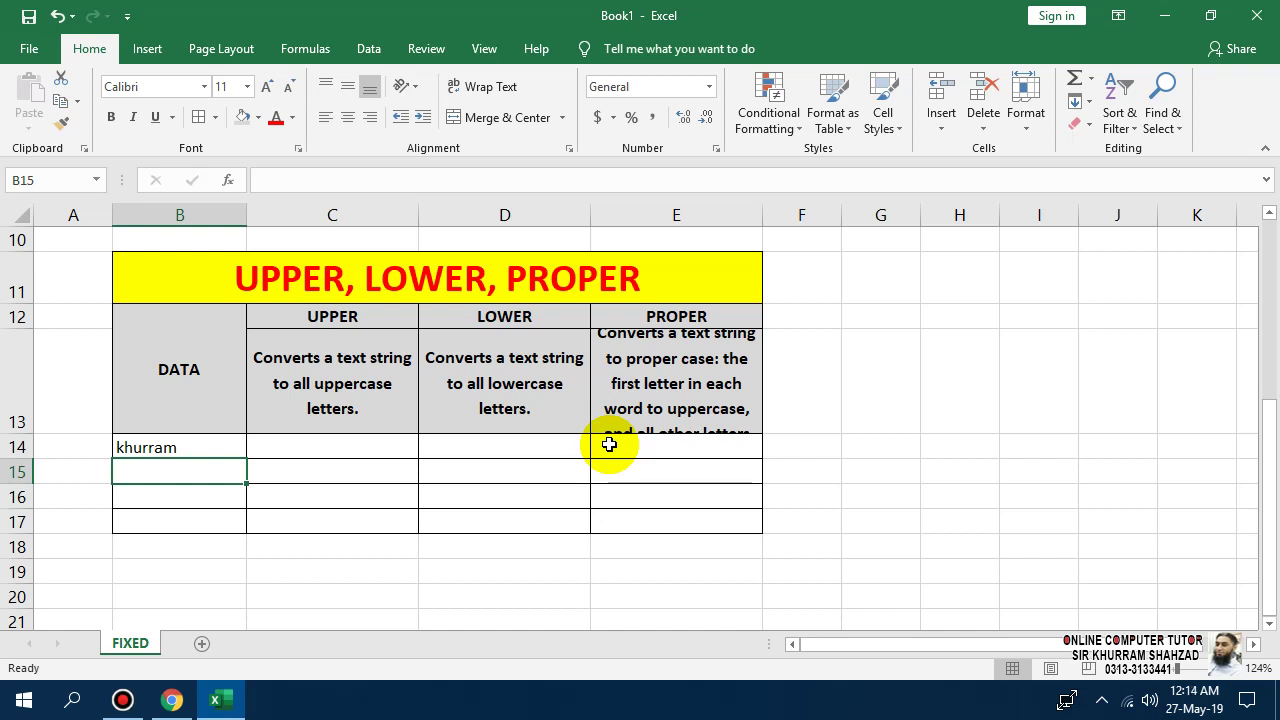
pyautogui.write('ONLINE')
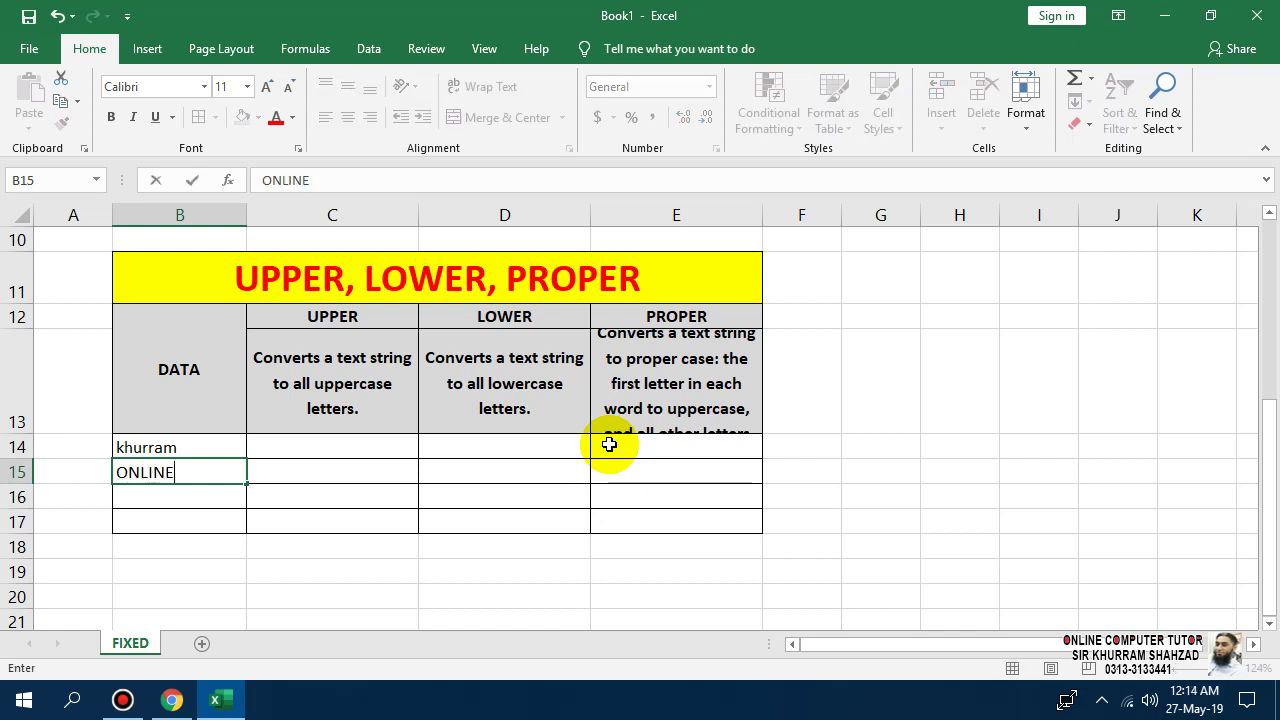
pyautogui.press('Return')
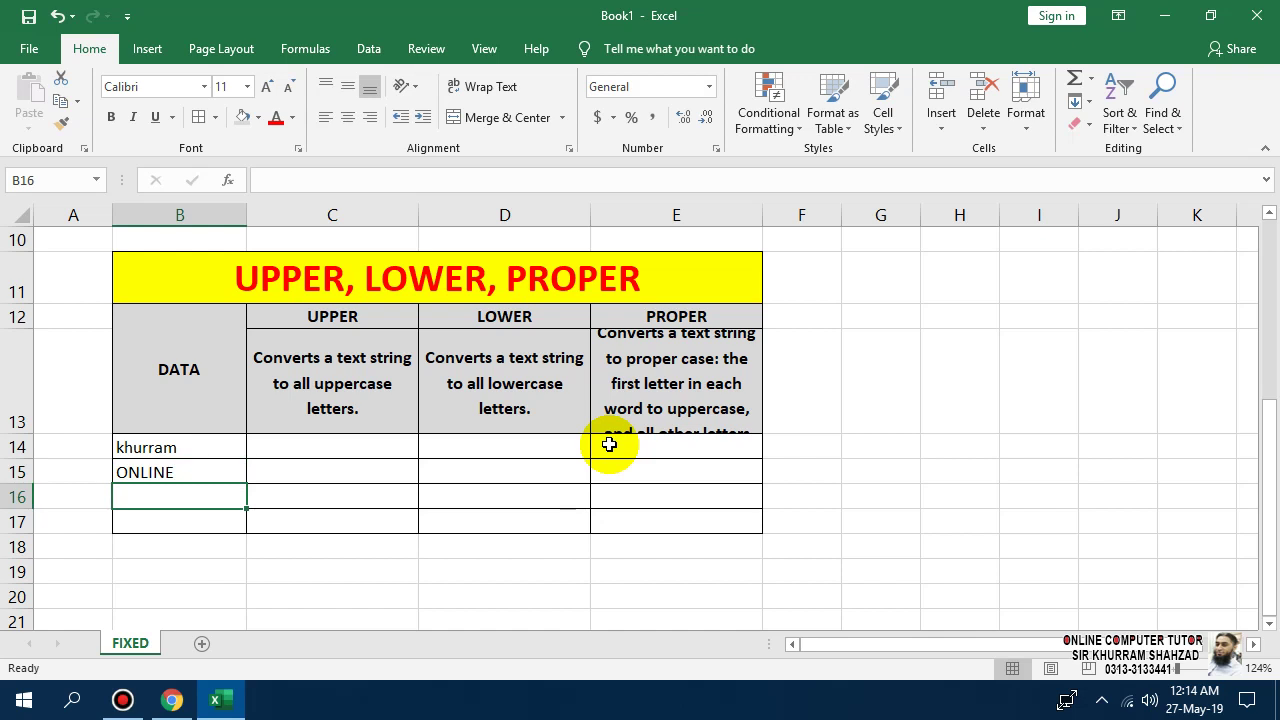
pyautogui.write('online com')
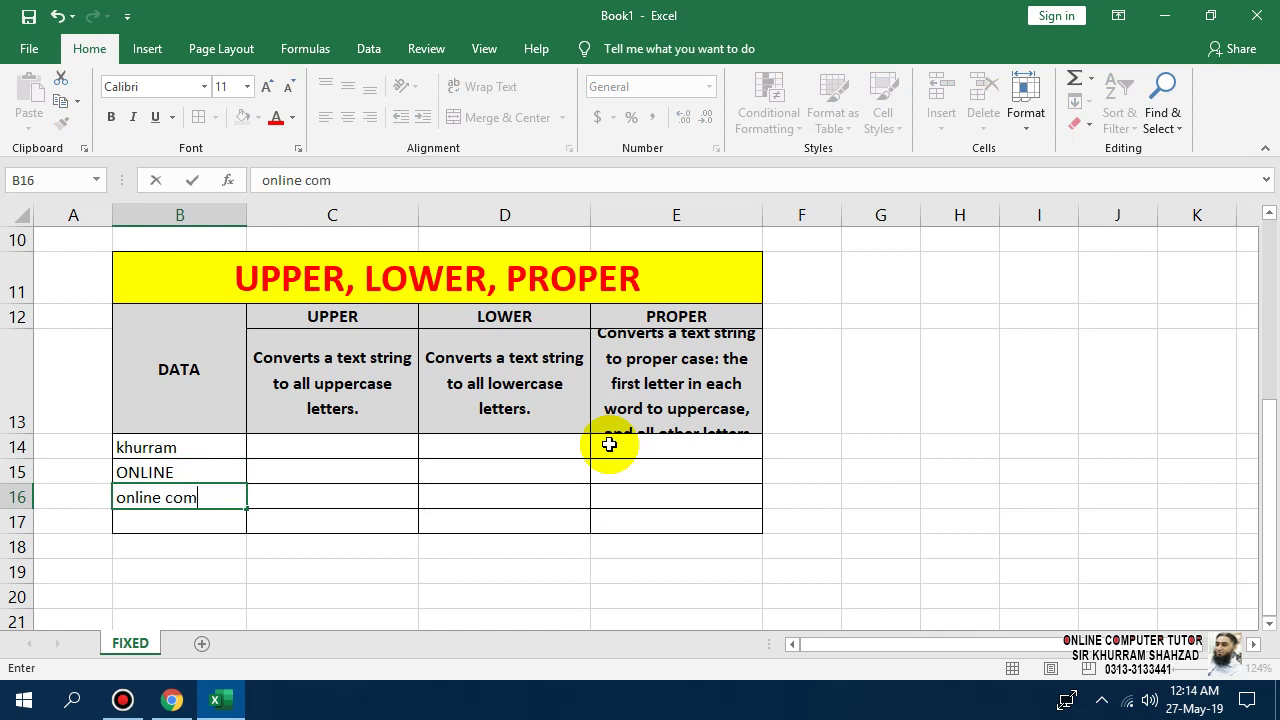
pyautogui.write('puter')
pyautogui.press('Return')
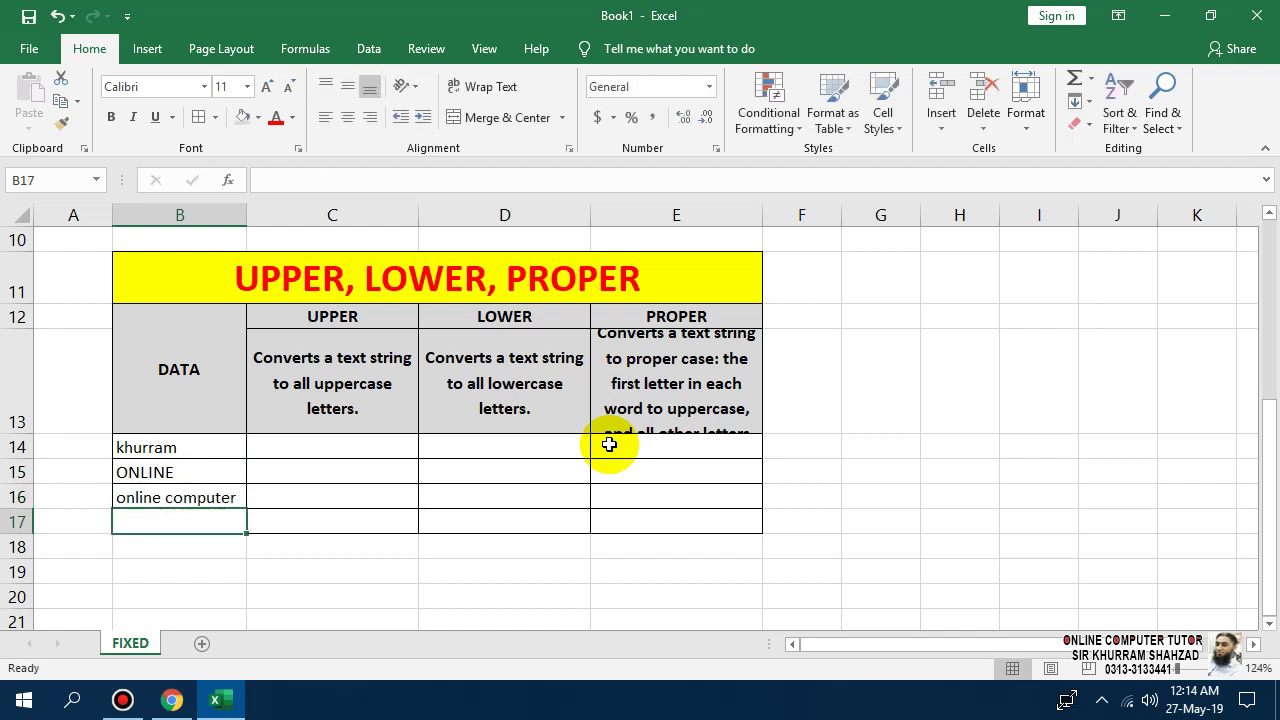
# Step: Delete the empty row 17 from the end of the table
pyautogui.click(20, 521)
pyautogui.rightClick(20, 521)
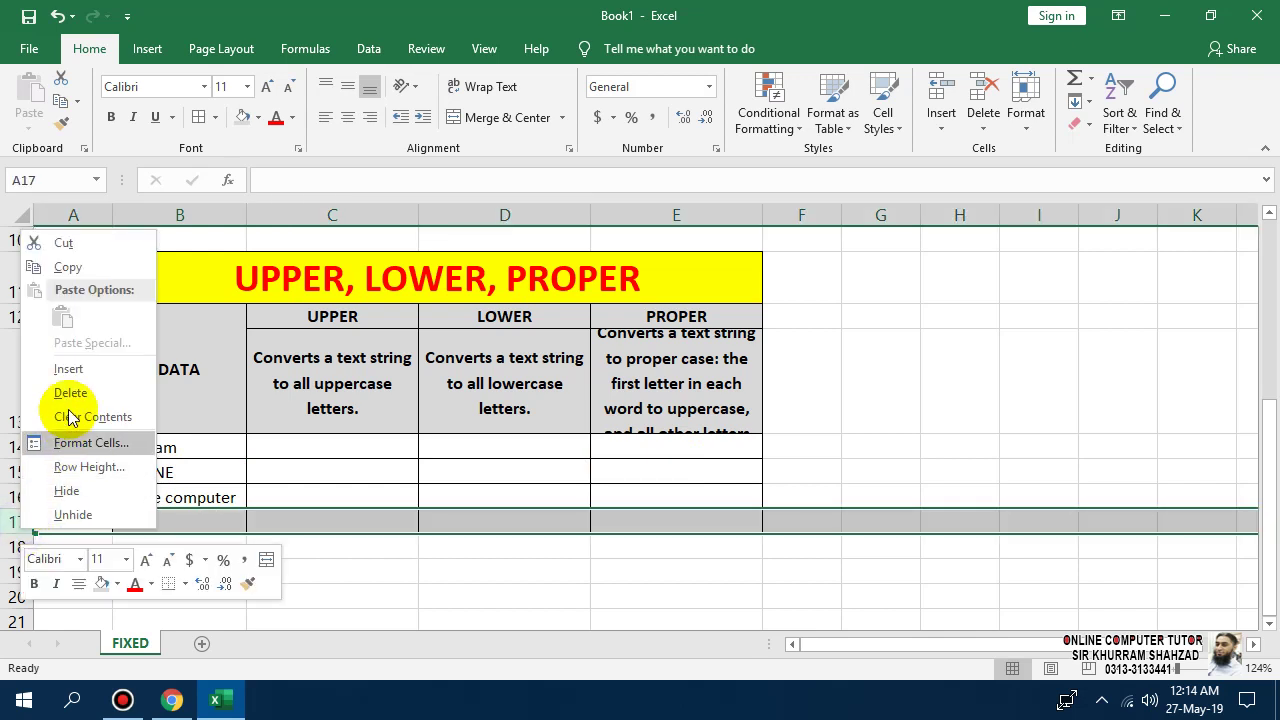
pyautogui.click(72, 392)
pyautogui.click(314, 451)
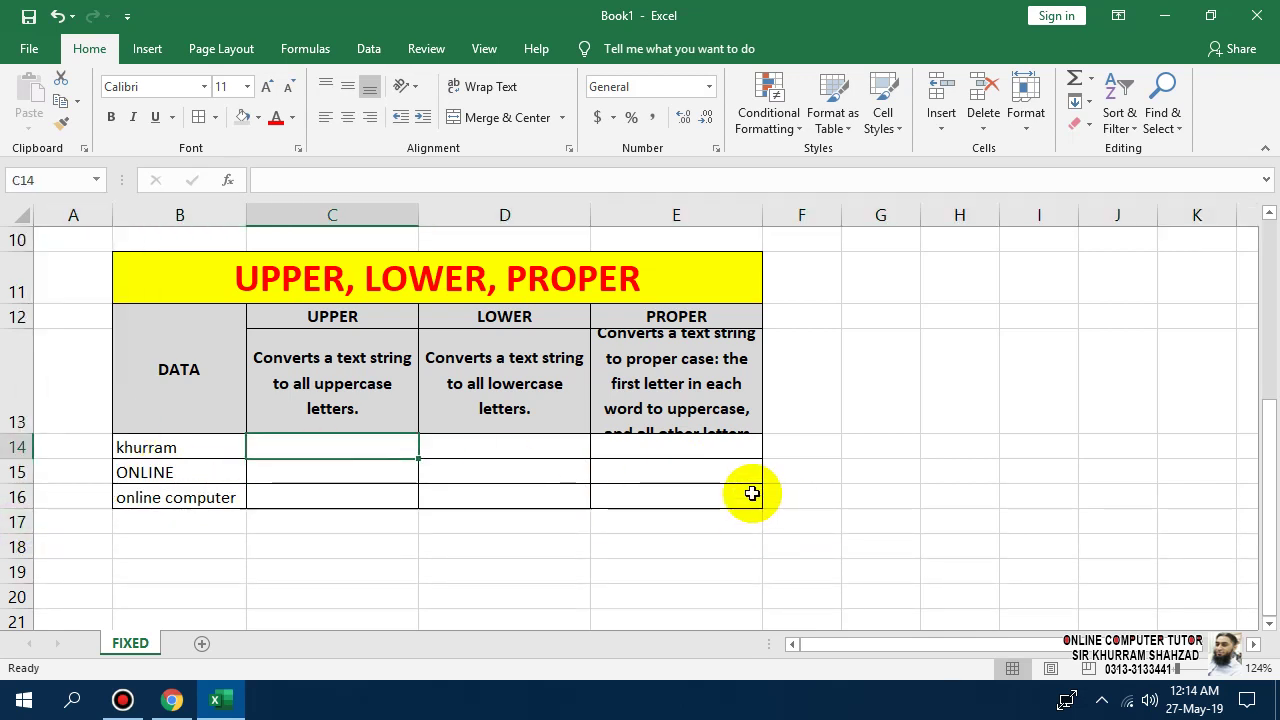
pyautogui.press('Left')
pyautogui.press('Right')
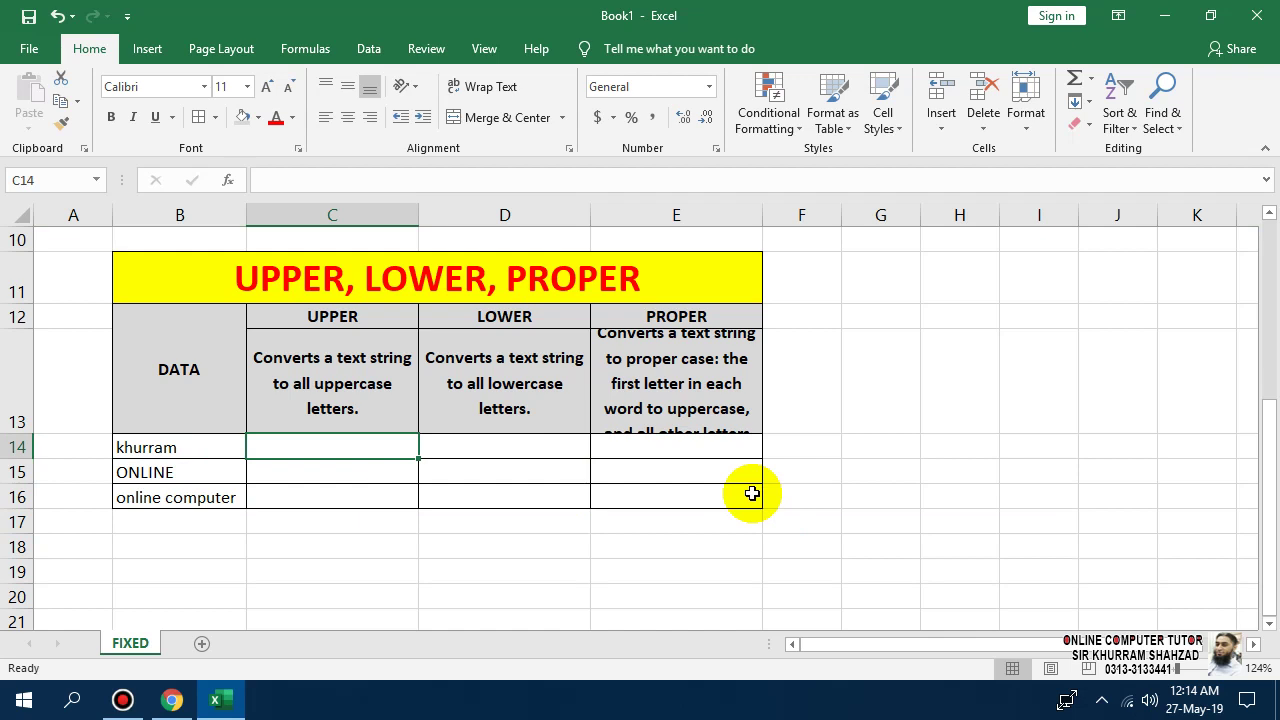
pyautogui.press('Left')
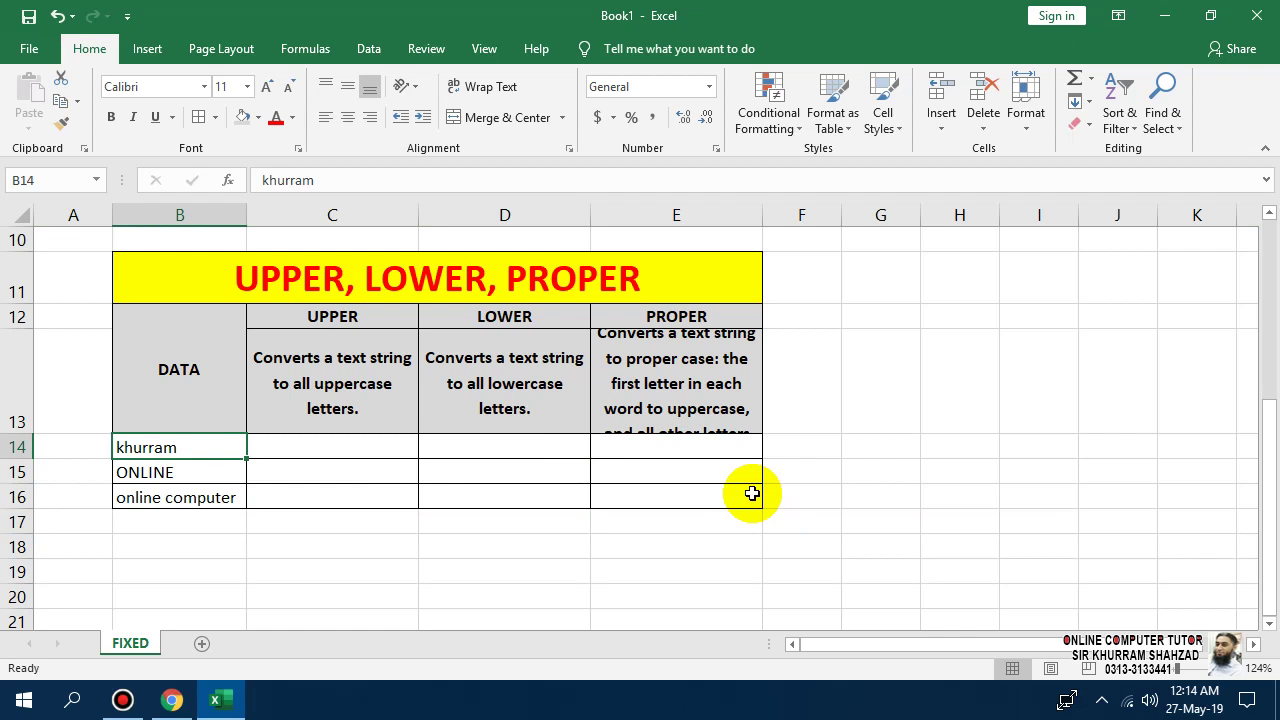
pyautogui.write('=UPPER(')
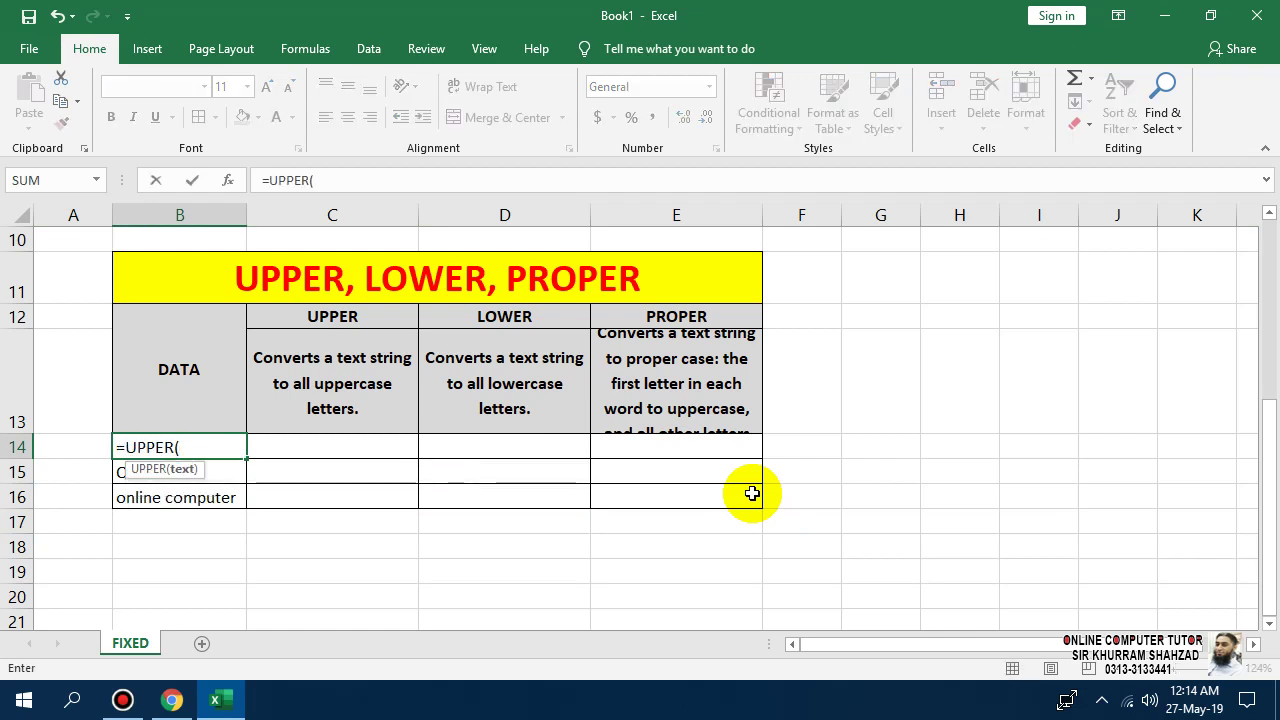
pyautogui.press('Escape')
pyautogui.press('Right')
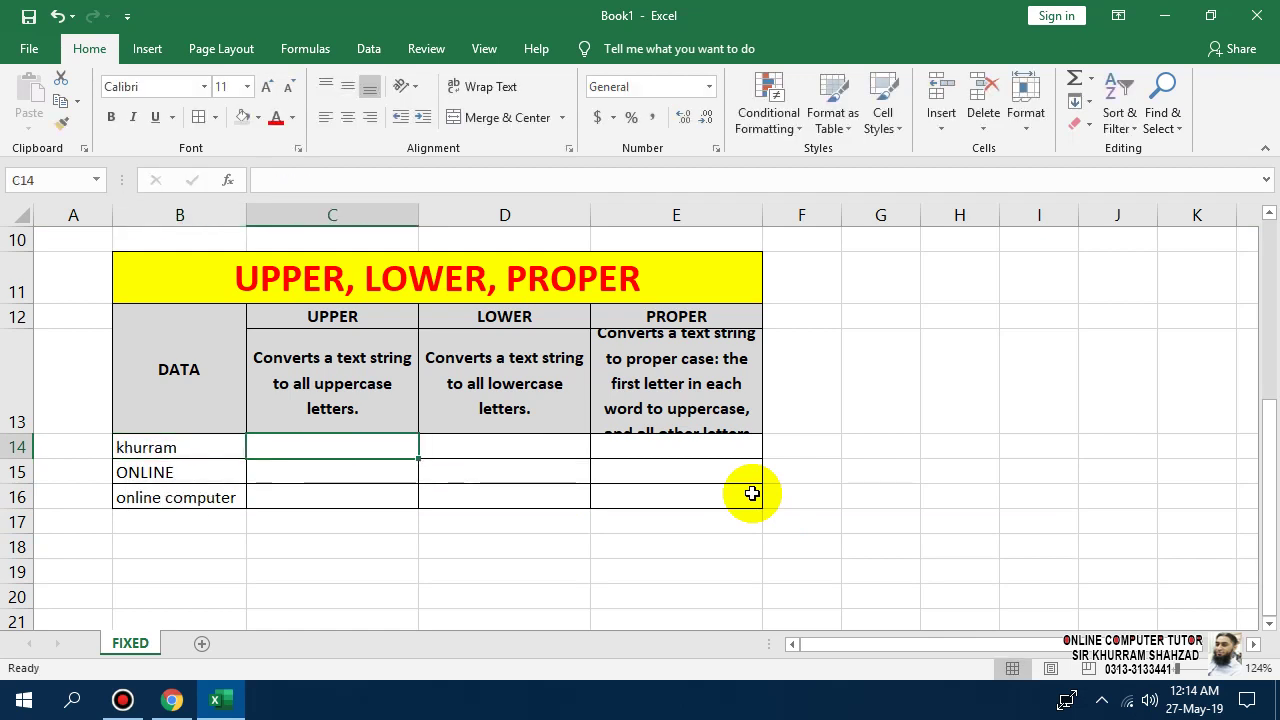
# Step: Enter =UPPER(B14) in cell C14 to convert the first DATA entry to uppercase
pyautogui.write('=up')
pyautogui.press('Tab')
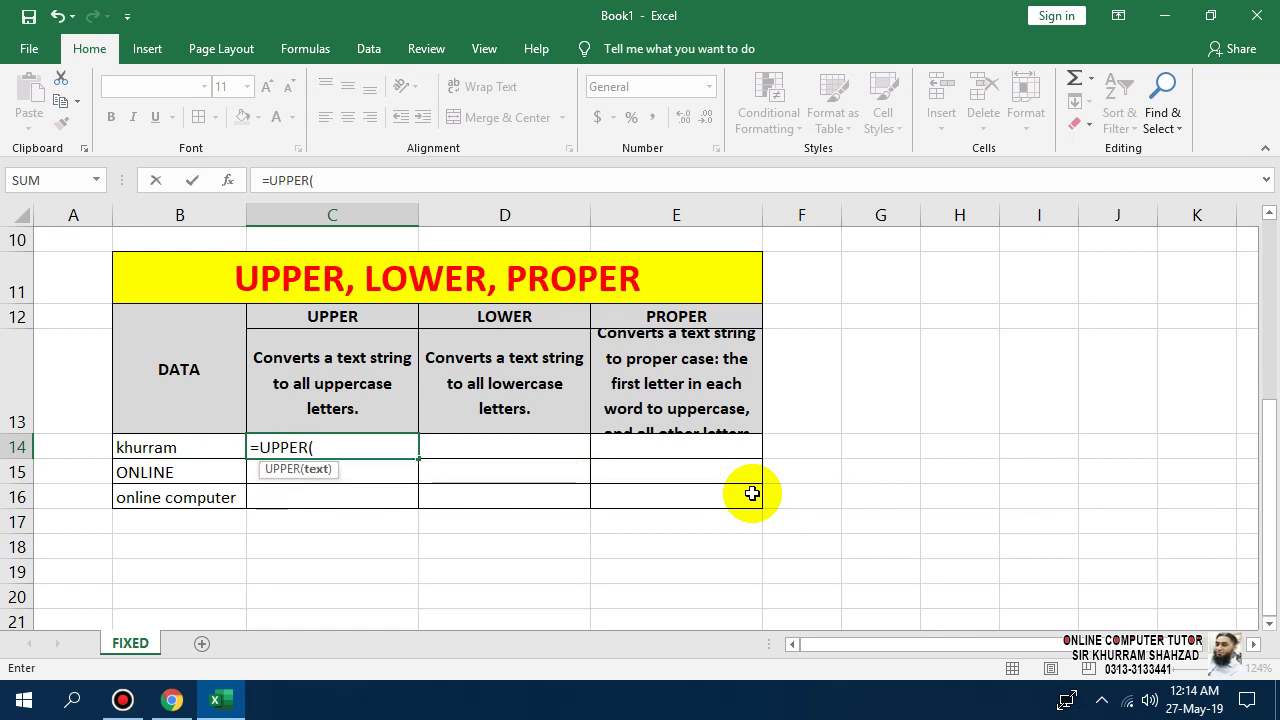
pyautogui.press('Left')
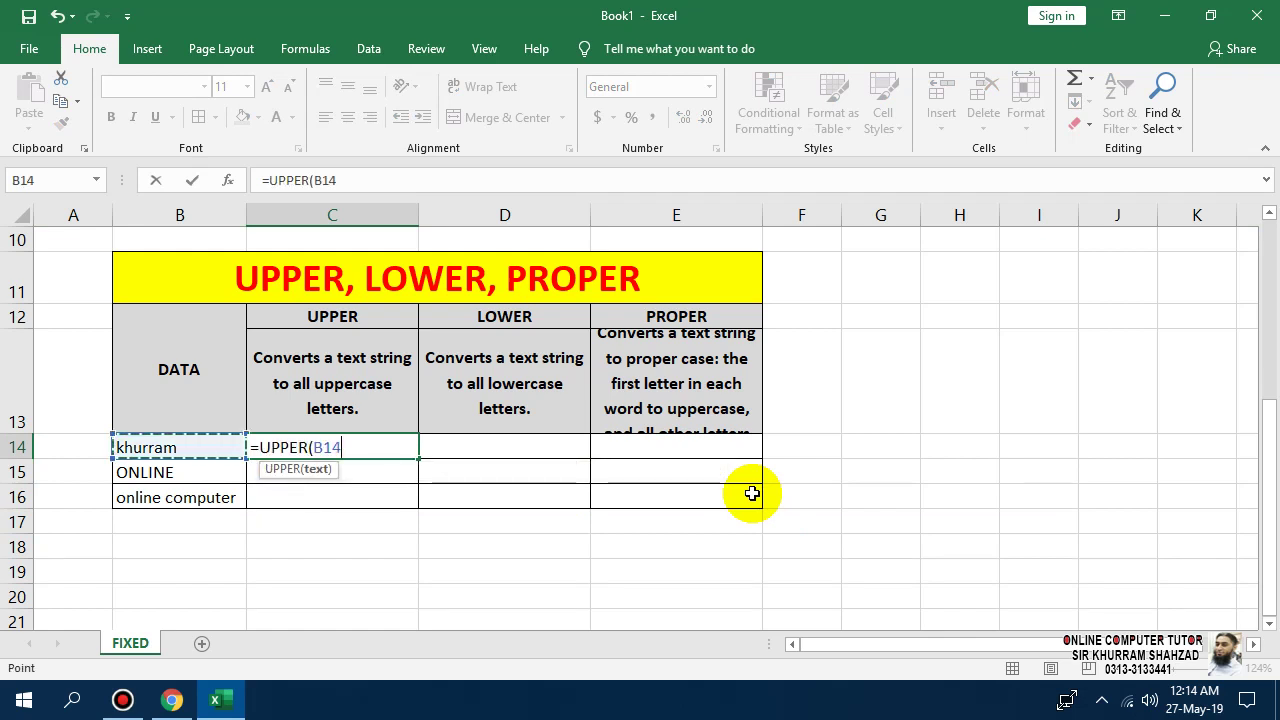
pyautogui.write(')')
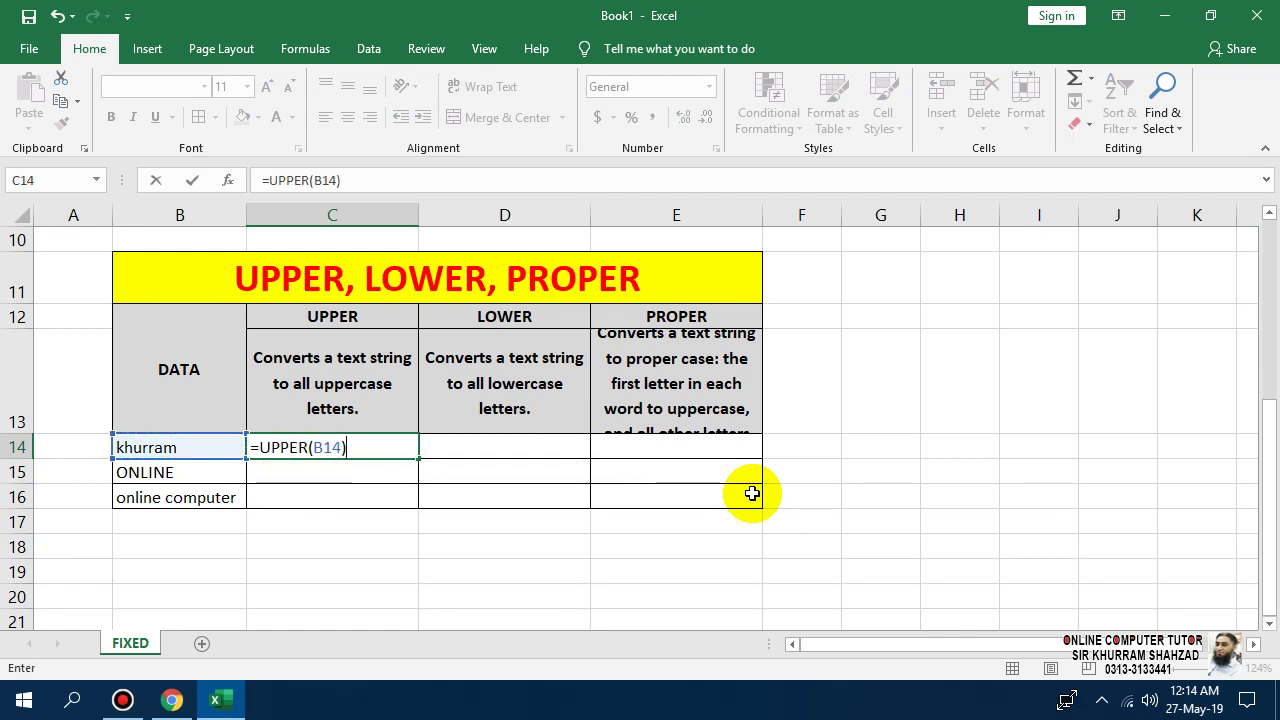
pyautogui.press('Return')
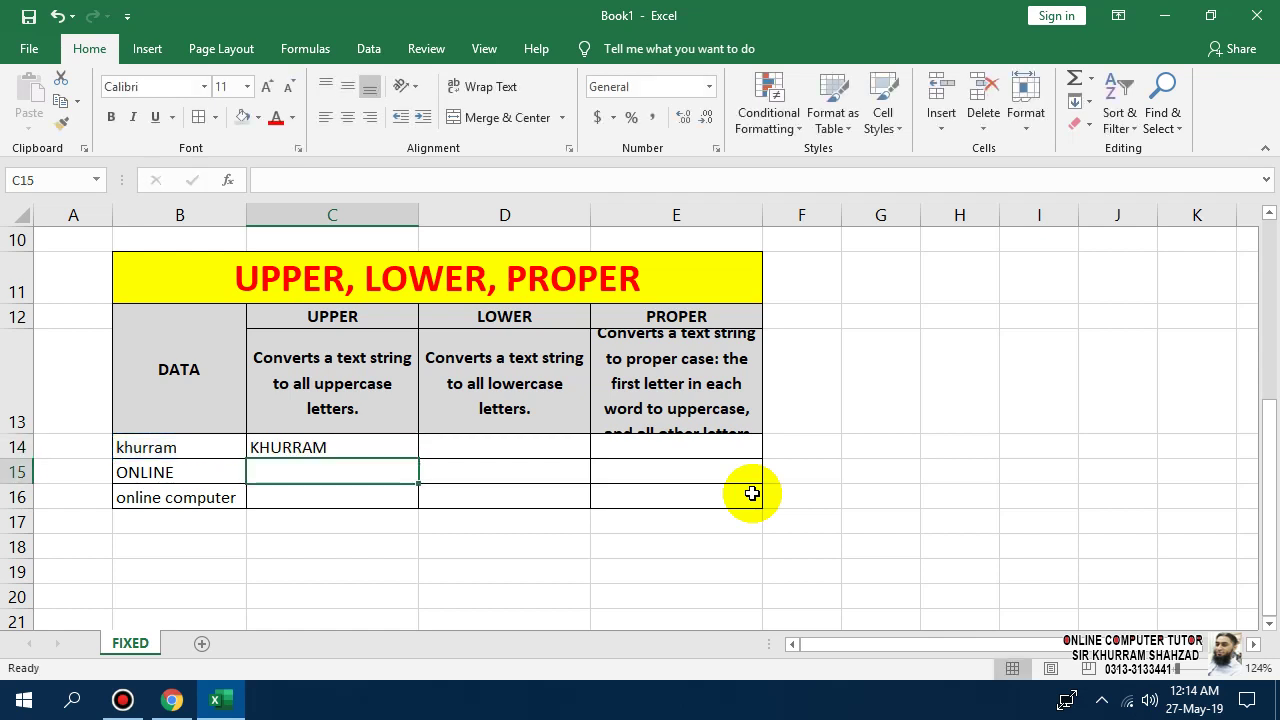
pyautogui.press('Up')
# Step: Centre the result cells C14:E16 horizontally and vertically
pyautogui.click(674, 430)
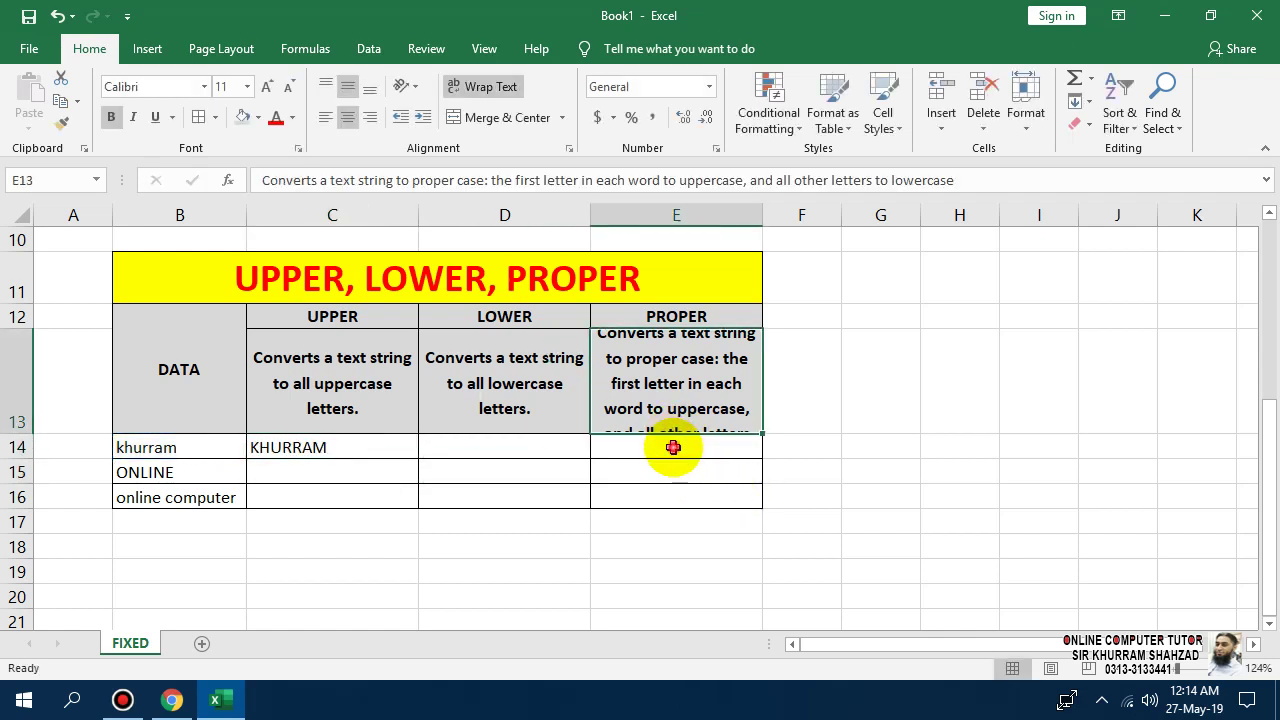
pyautogui.moveTo(674, 446); pyautogui.dragTo(310, 495)
pyautogui.click(353, 118)
pyautogui.click(345, 89)
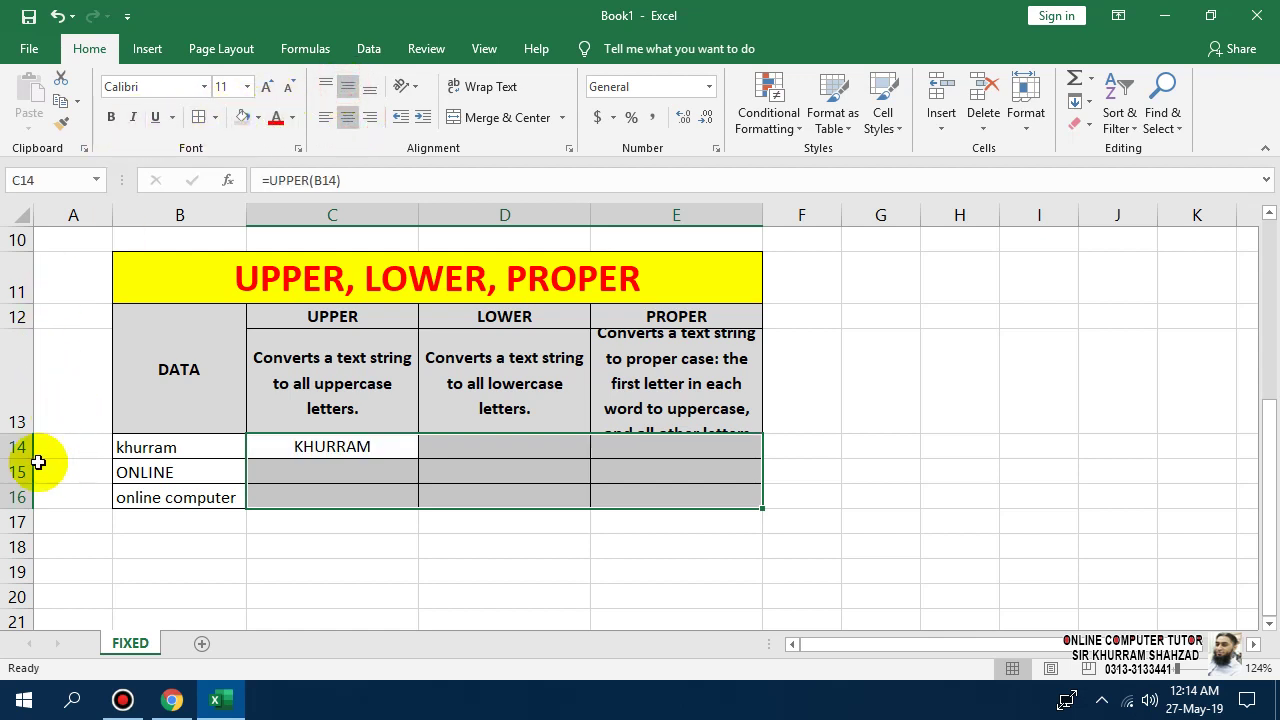
pyautogui.moveTo(26, 457); pyautogui.dragTo(27, 470)
pyautogui.click(449, 548)
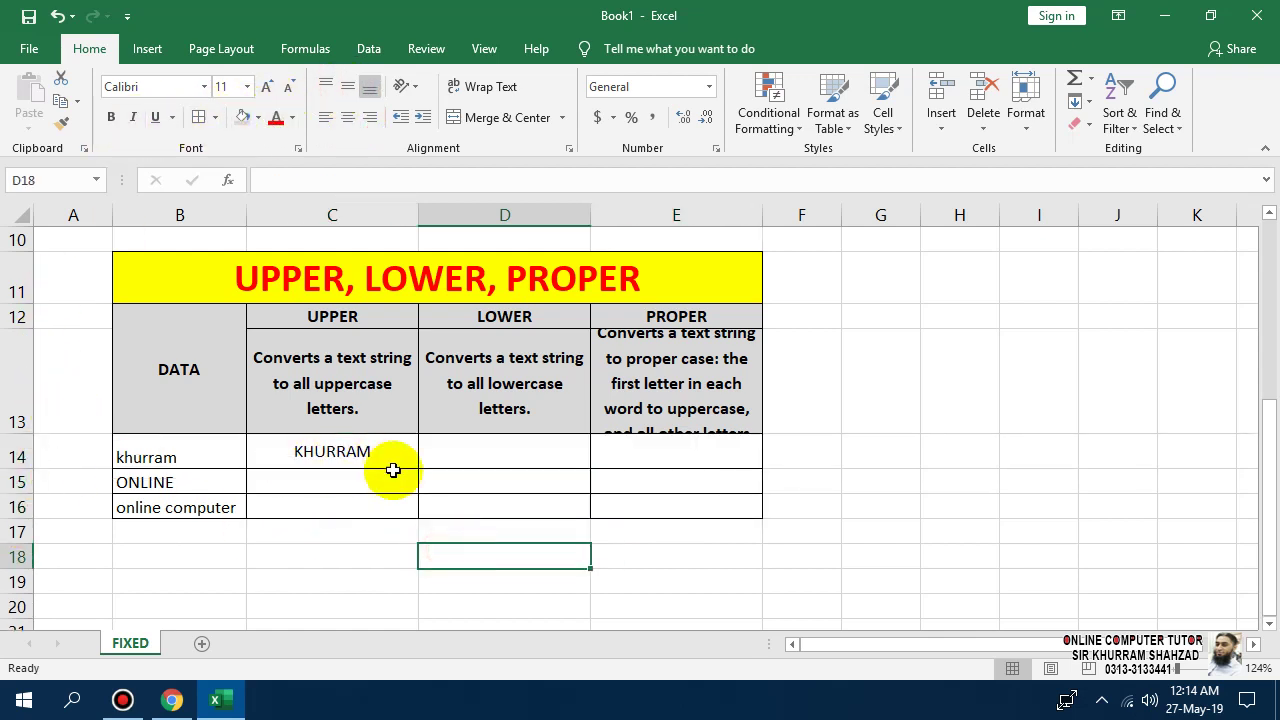
pyautogui.hotkey('ctrl', 'z')
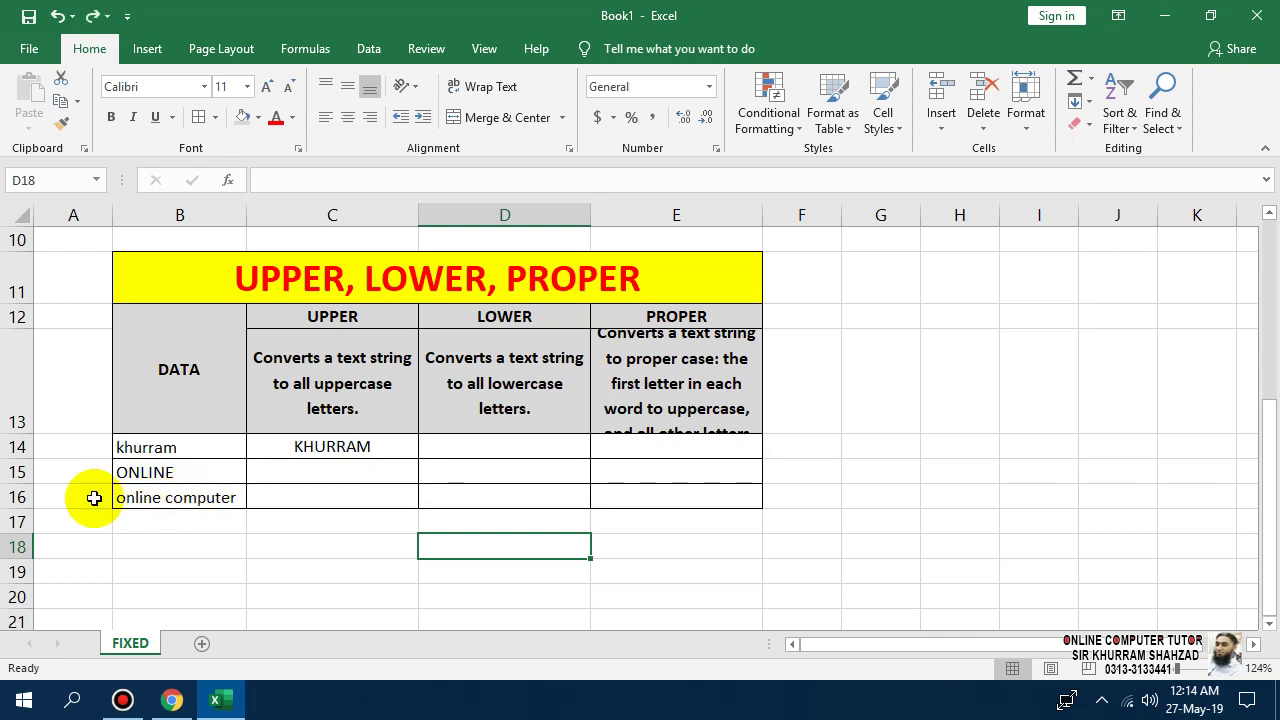
# Step: Increase the height of row 13 and widen column E to fit the full PROPER description
pyautogui.moveTo(31, 432); pyautogui.dragTo(28, 463)
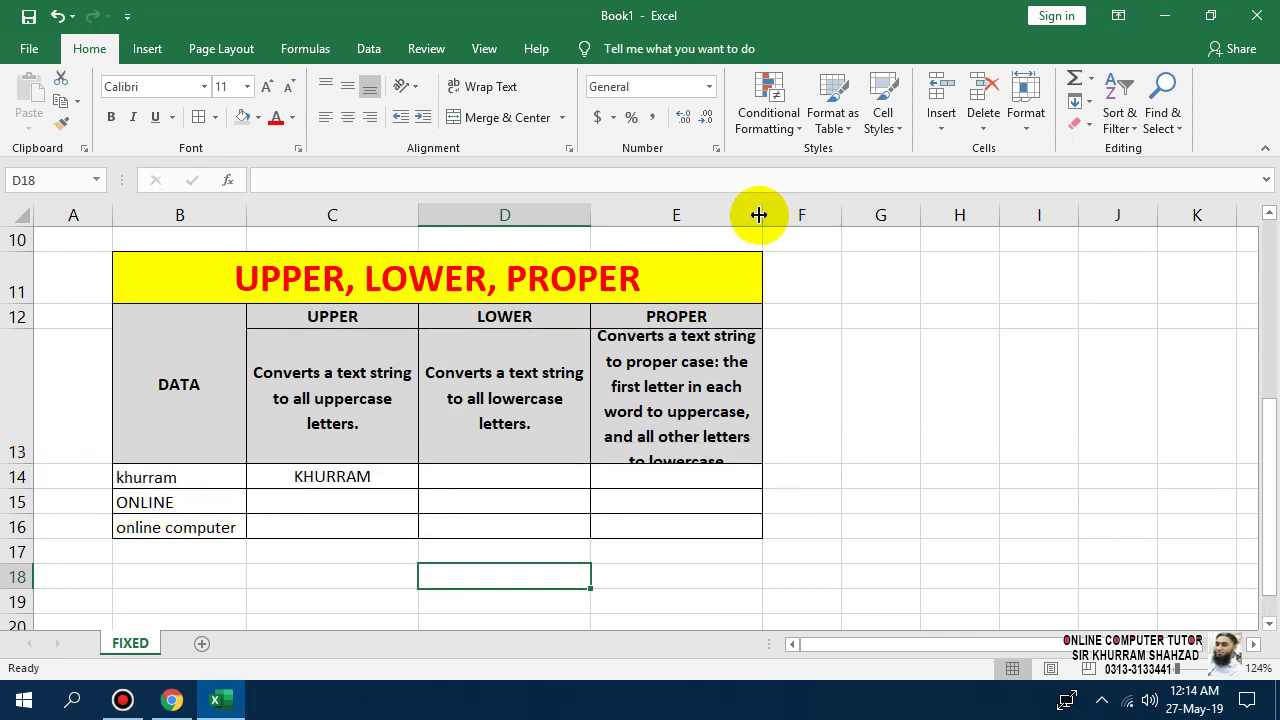
pyautogui.moveTo(760, 215); pyautogui.dragTo(833, 224)
# Step: Try the formula =lowercase(B15) in cell D15, then clear that cell
pyautogui.click(449, 477)
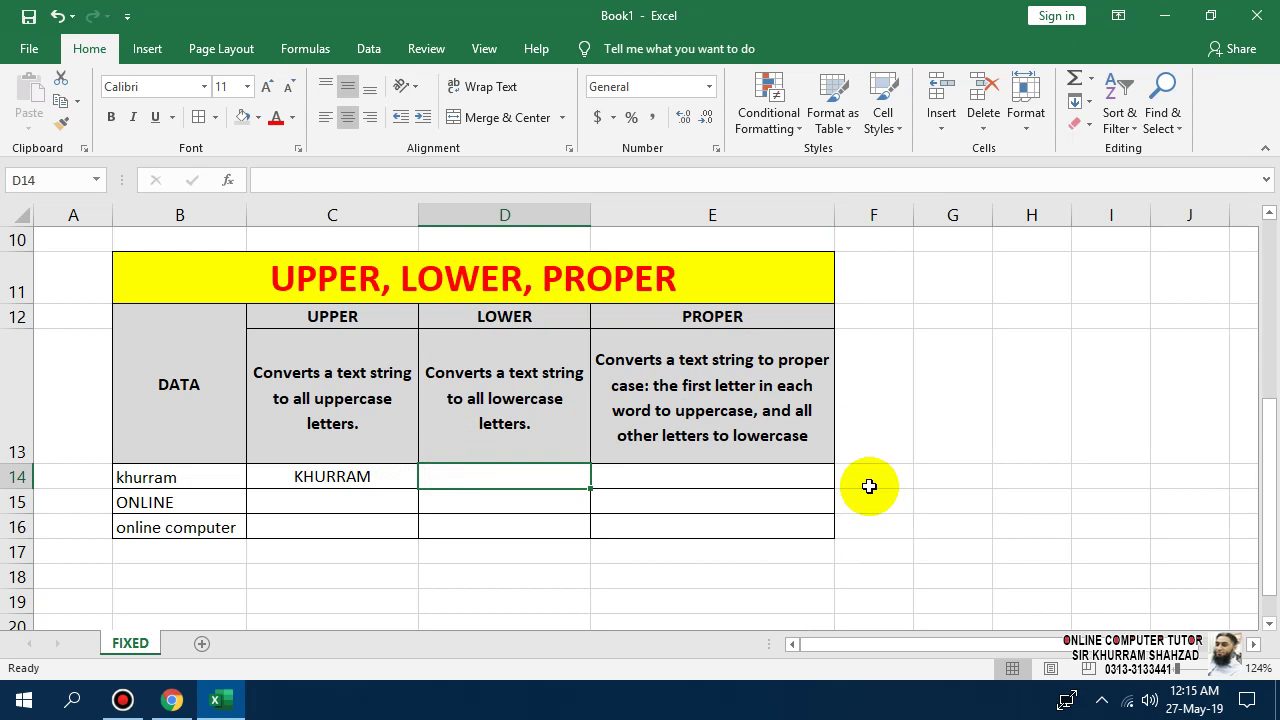
pyautogui.press('Down')
pyautogui.press('Left')
pyautogui.press('Left')
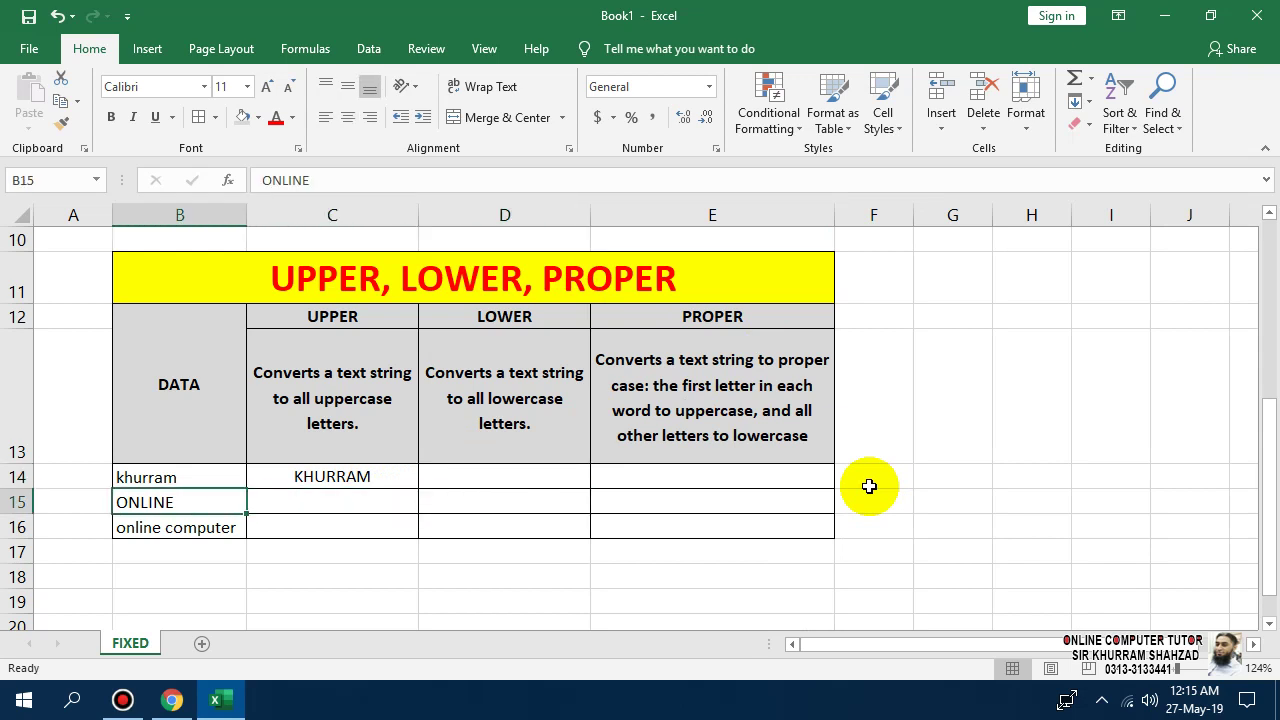
pyautogui.press('Right')
pyautogui.press('Right')
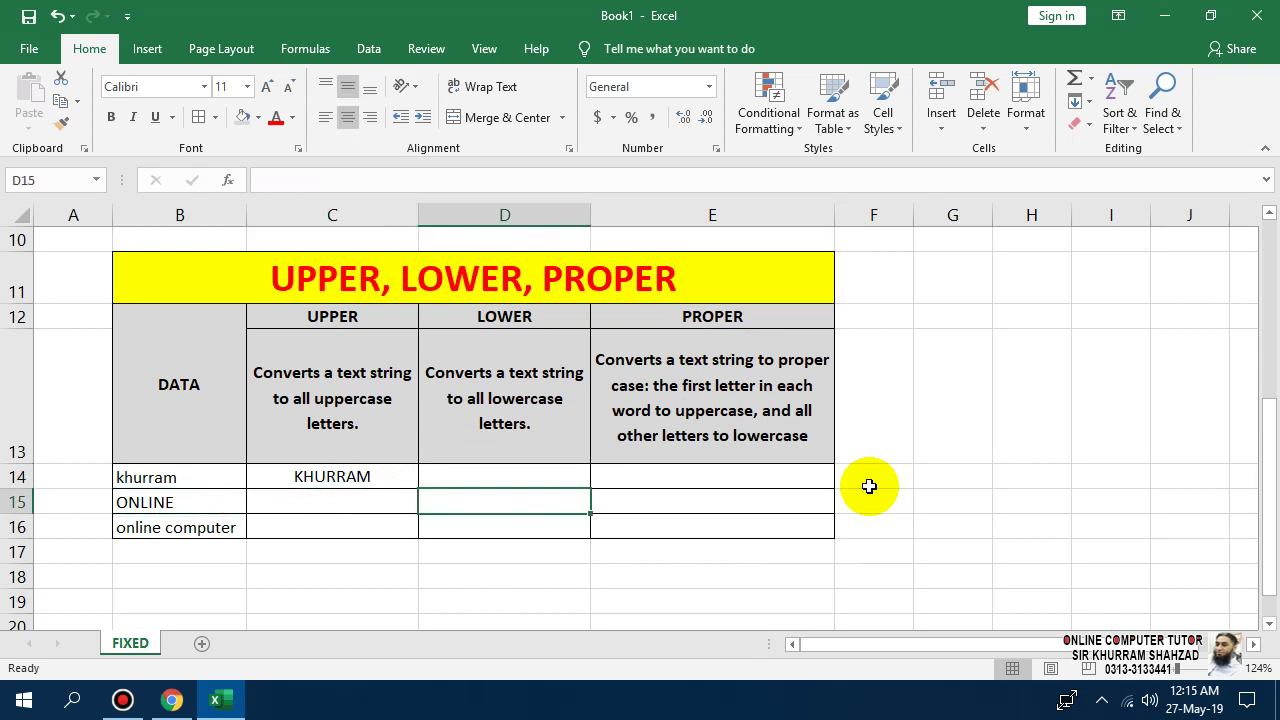
pyautogui.write('=lowercase')
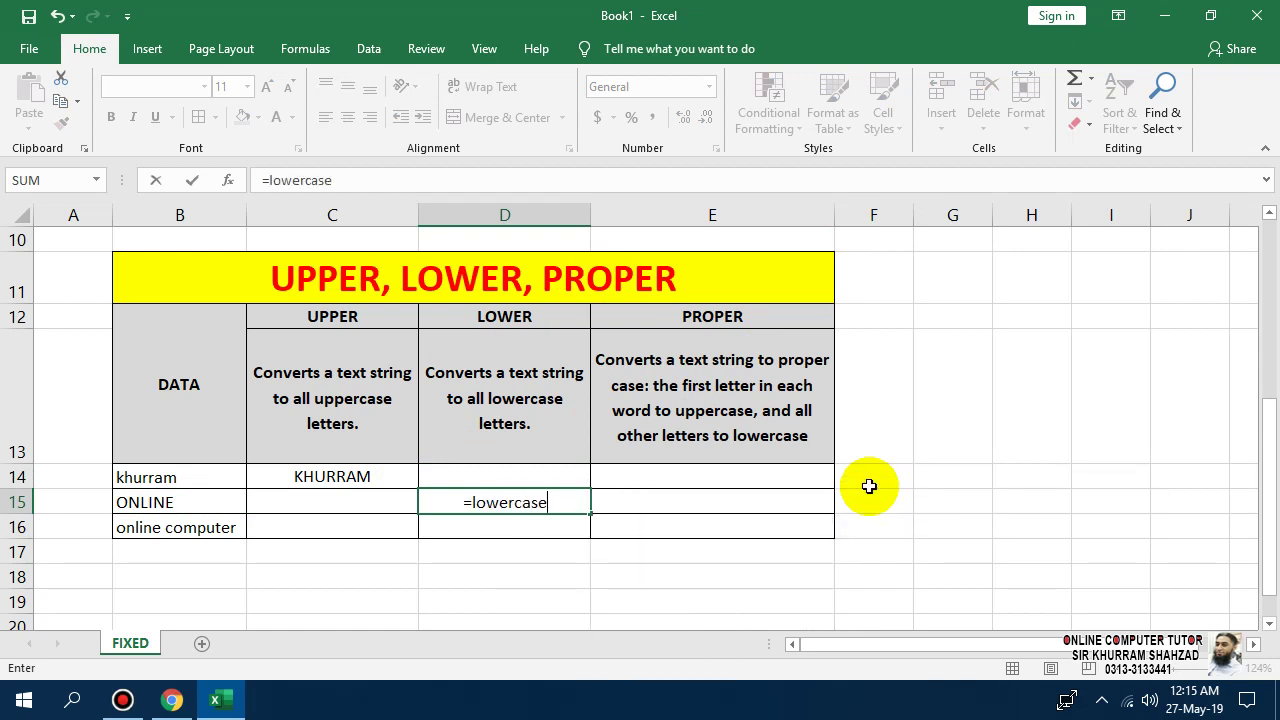
pyautogui.write('(')
pyautogui.press('Left')
pyautogui.press('Left')
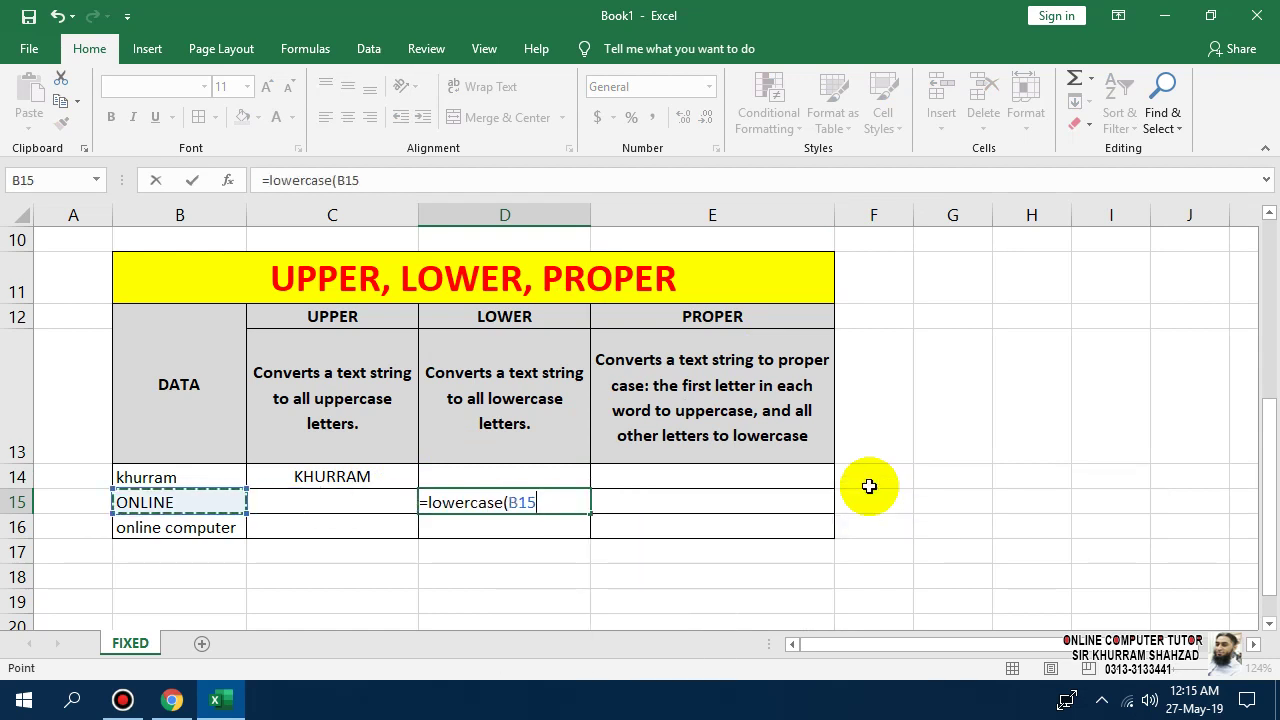
pyautogui.press('Return')
pyautogui.press('Up')
pyautogui.press('Delete')
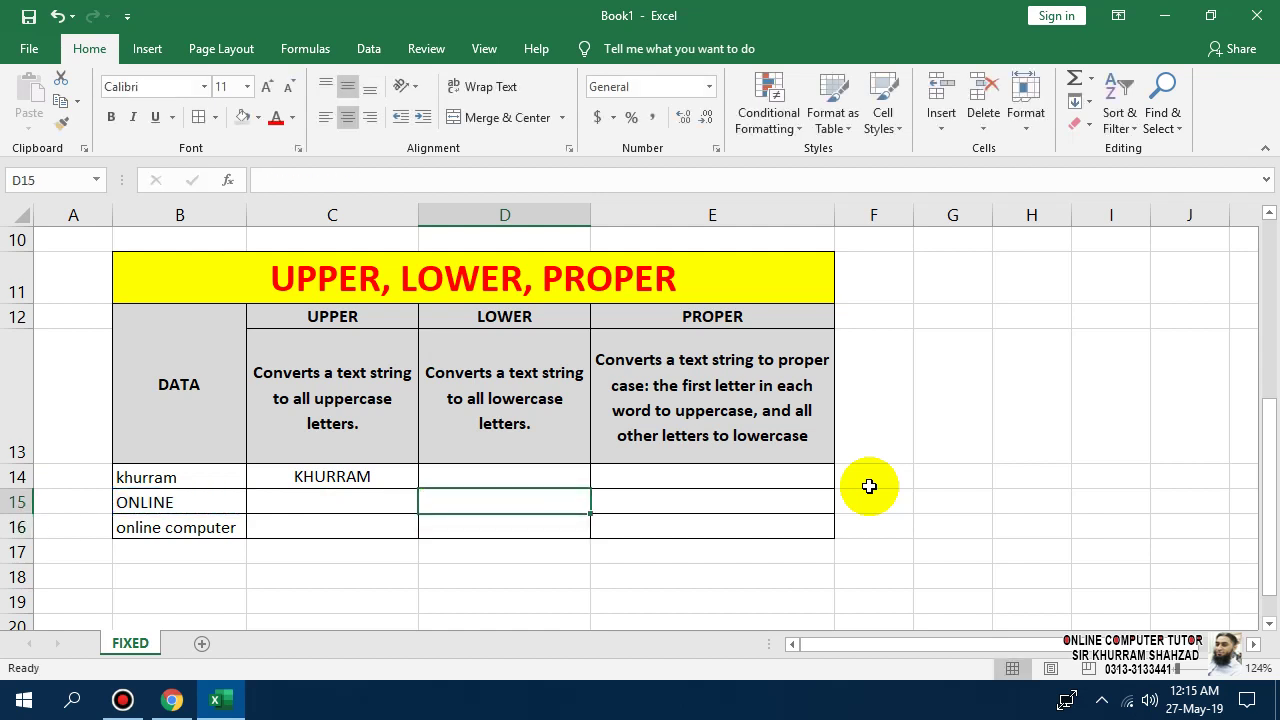
# Step: Enter =LOWER(B15) in cell D15 to convert the second DATA entry to lowercase
pyautogui.write('=lo')
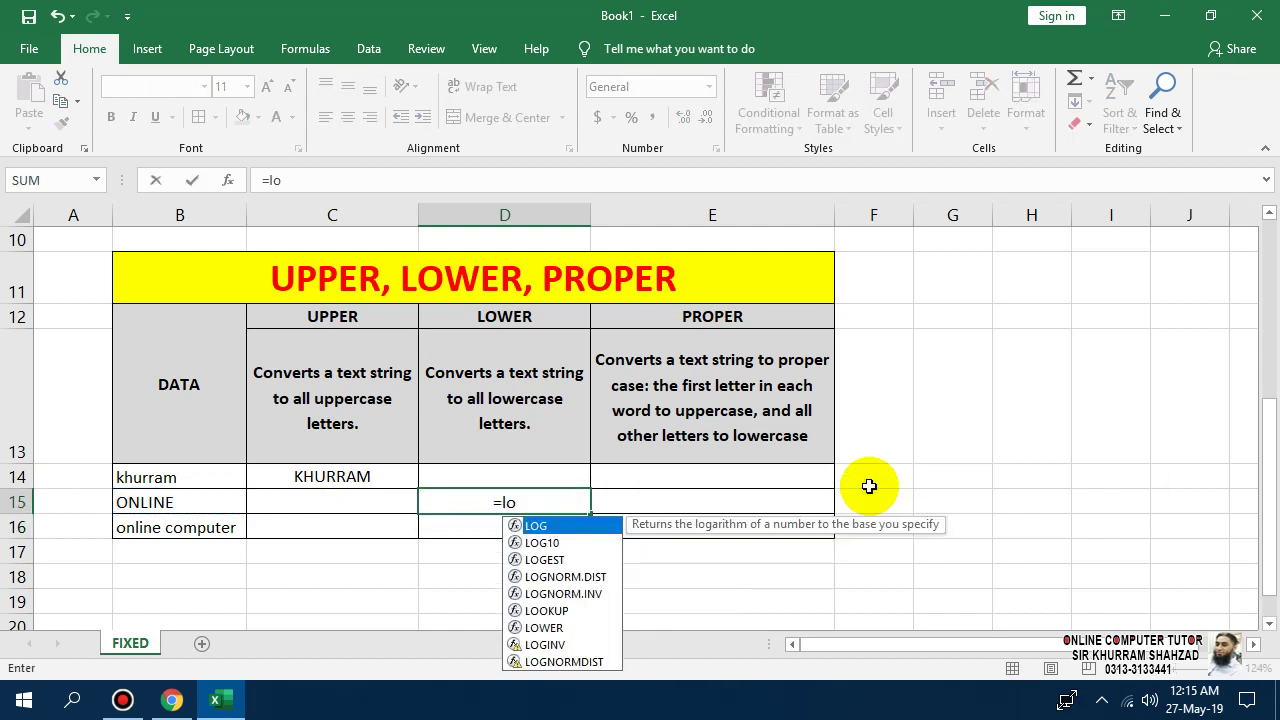
pyautogui.write('w')
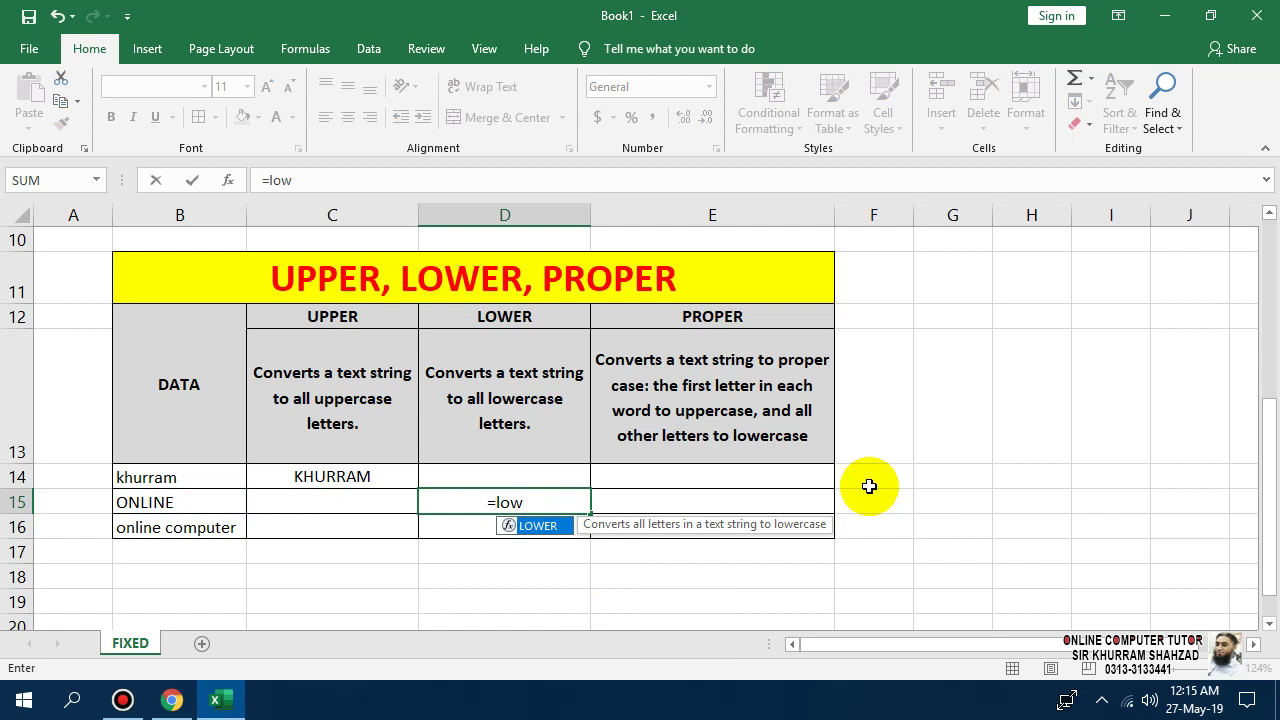
pyautogui.press('Tab')
pyautogui.press('Left')
pyautogui.press('Left')
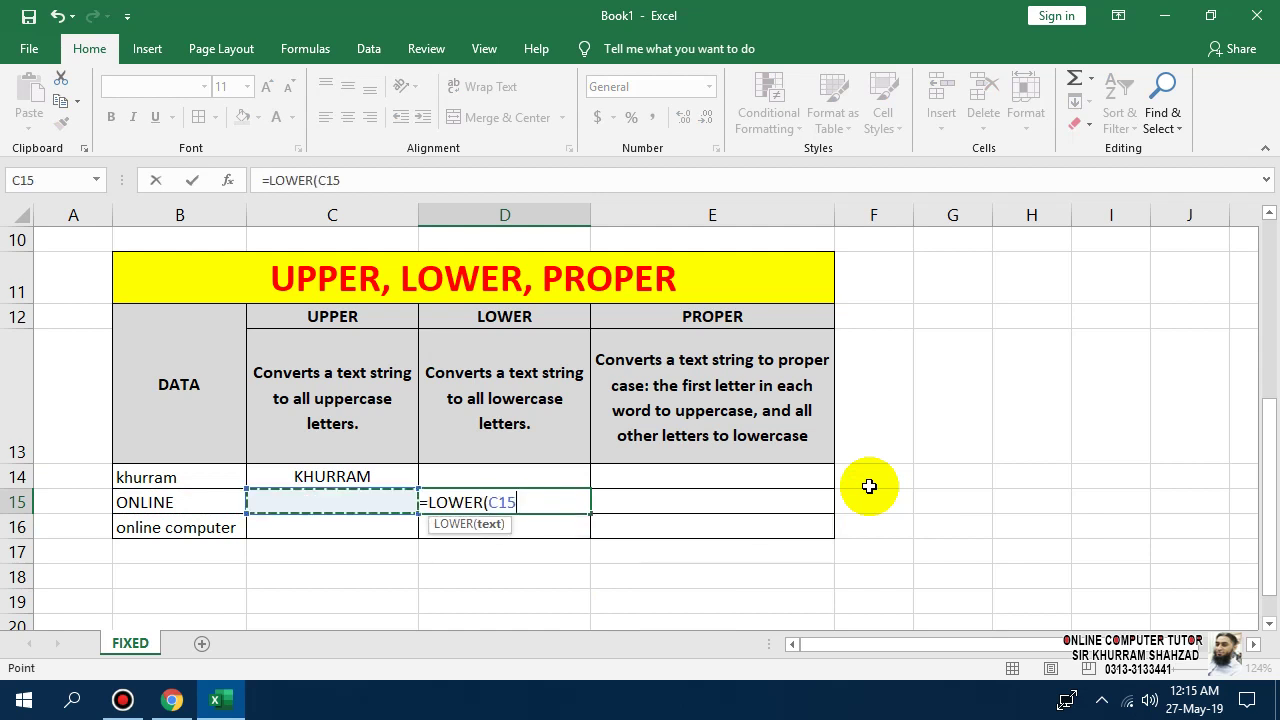
pyautogui.write(')')
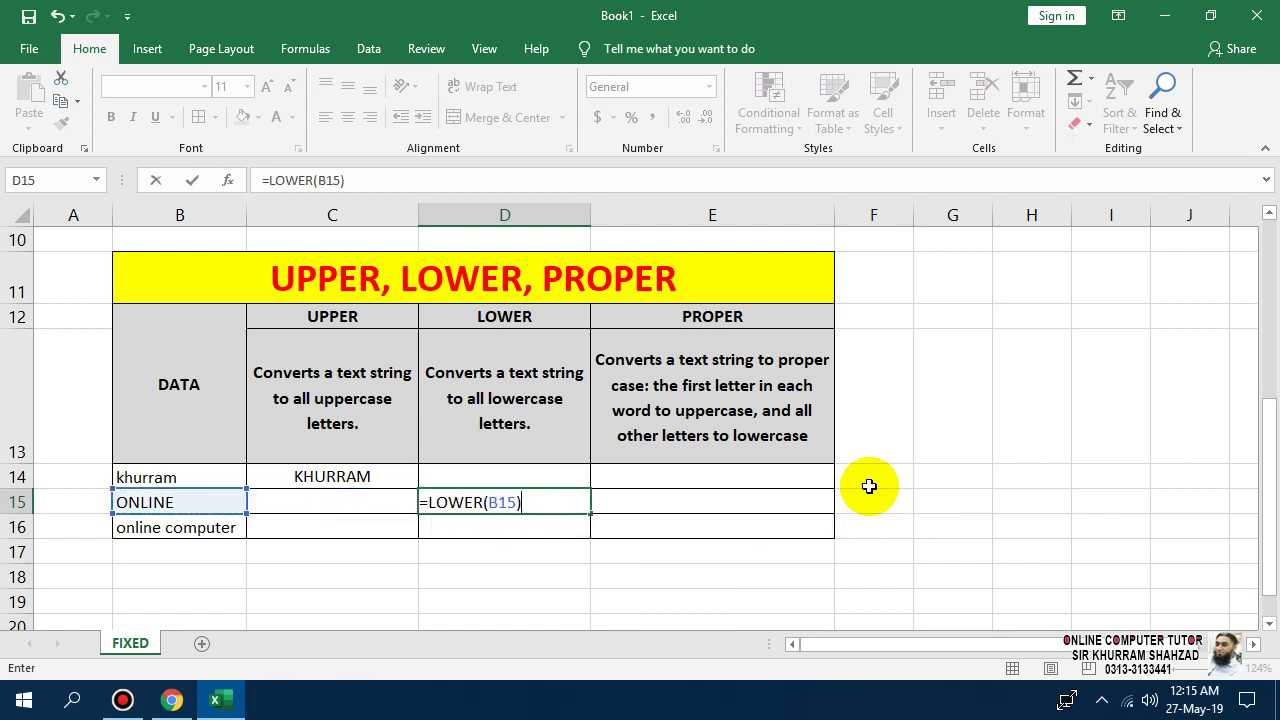
pyautogui.press('Return')
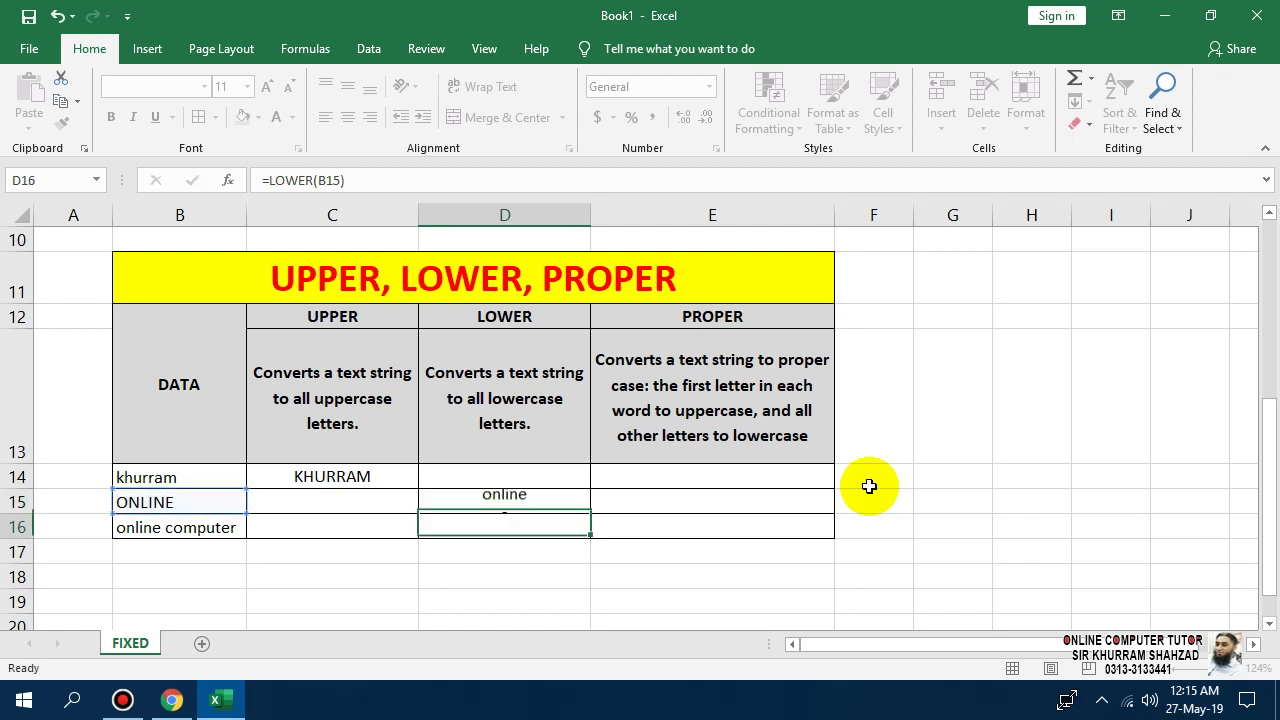
pyautogui.press('Up')
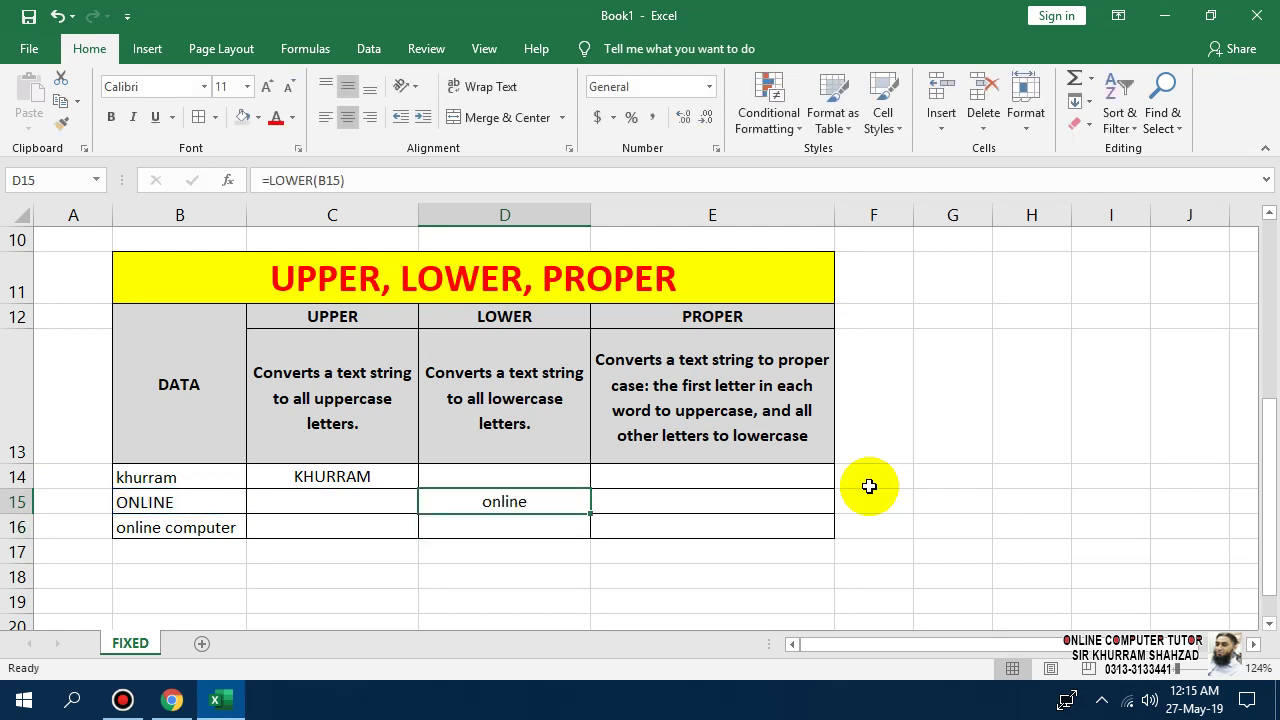
pyautogui.press('Left')
pyautogui.press('Left')
pyautogui.press('Right')
pyautogui.press('Right')
pyautogui.press('Right')
pyautogui.press('Right')
pyautogui.press('Down')
pyautogui.press('Left')
pyautogui.press('Left')
pyautogui.press('Left')
pyautogui.press('Left')
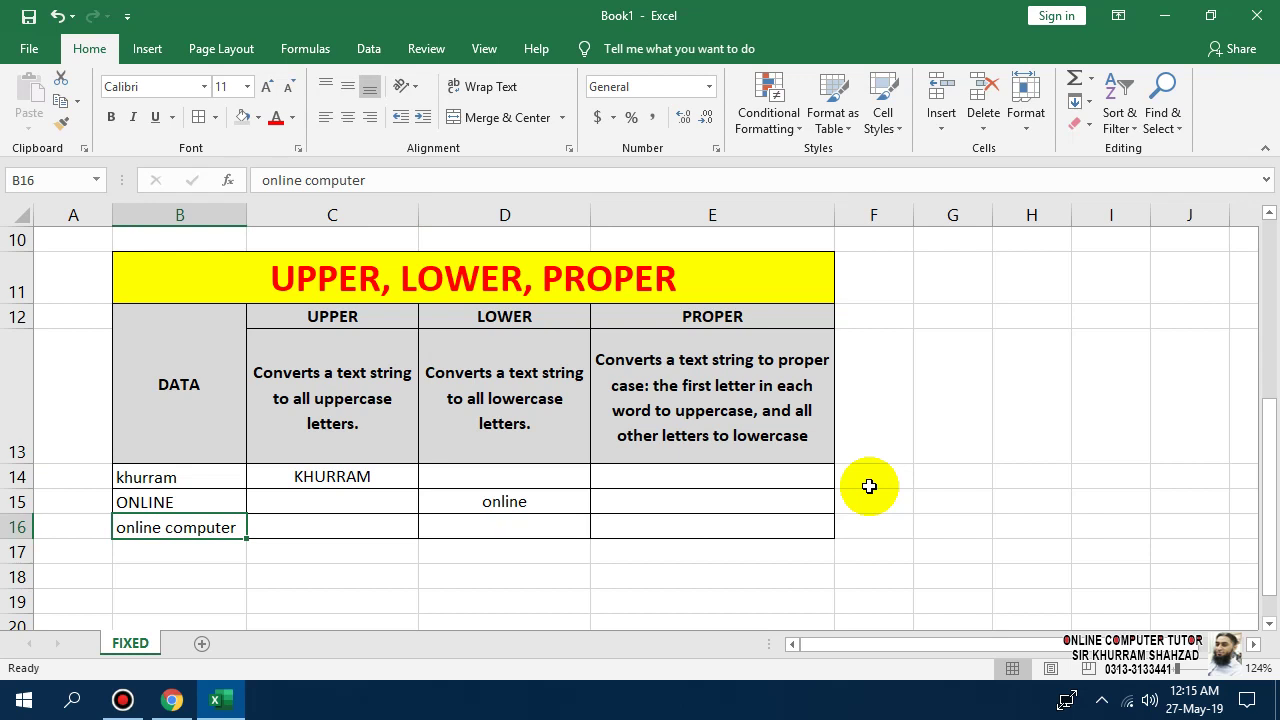
# Step: Enter =PROPER(B16) in cell E16 to convert the third DATA entry to proper case
pyautogui.press('Right')
pyautogui.press('Right')
pyautogui.press('Right')
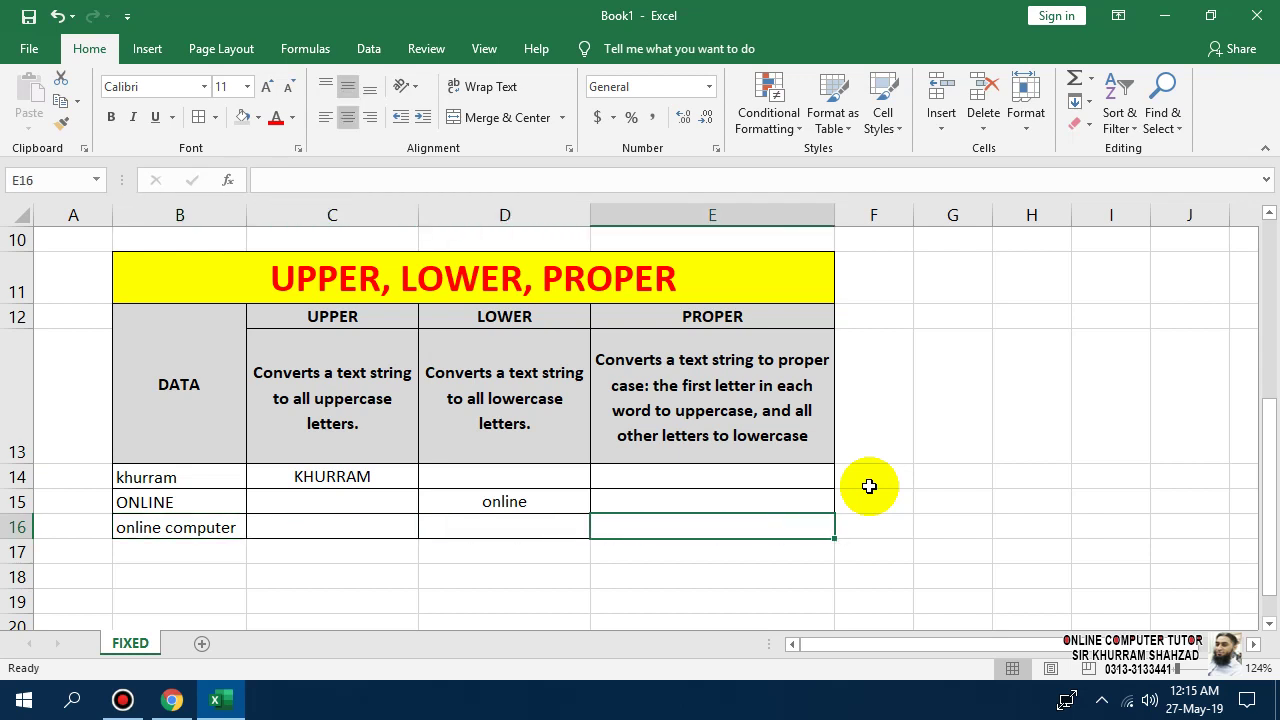
pyautogui.write('=proper')
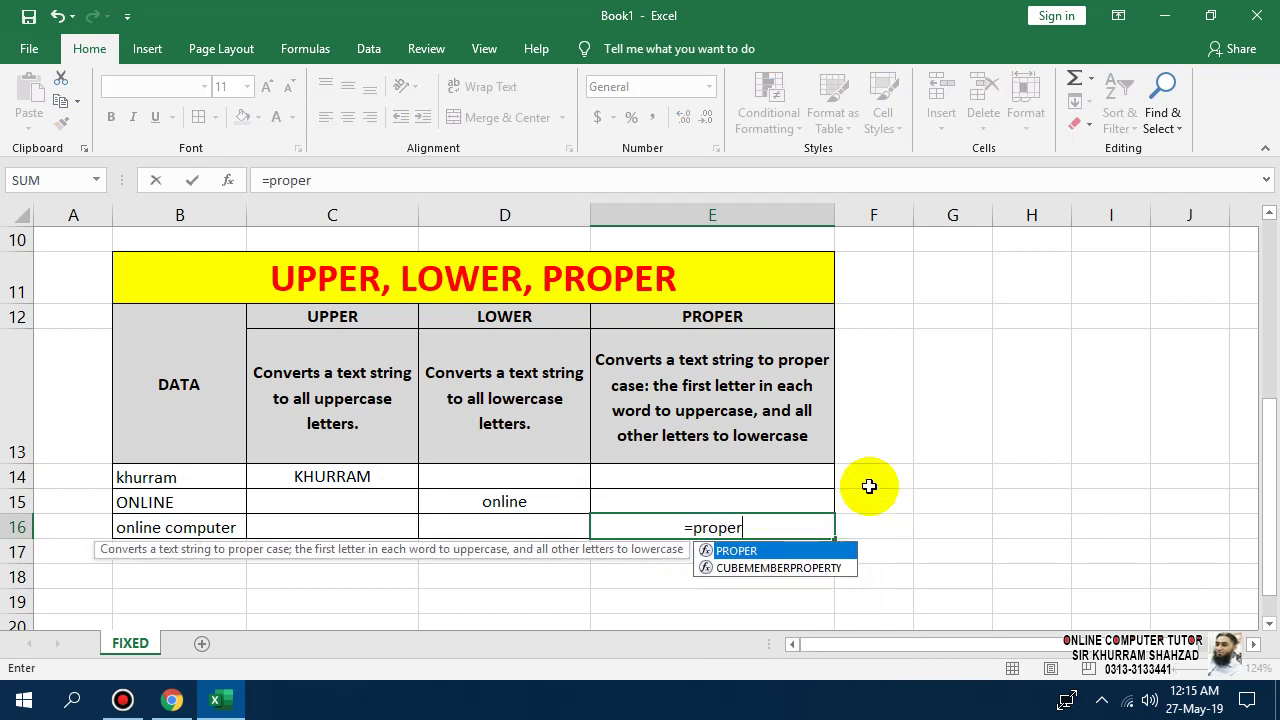
pyautogui.press('Tab')
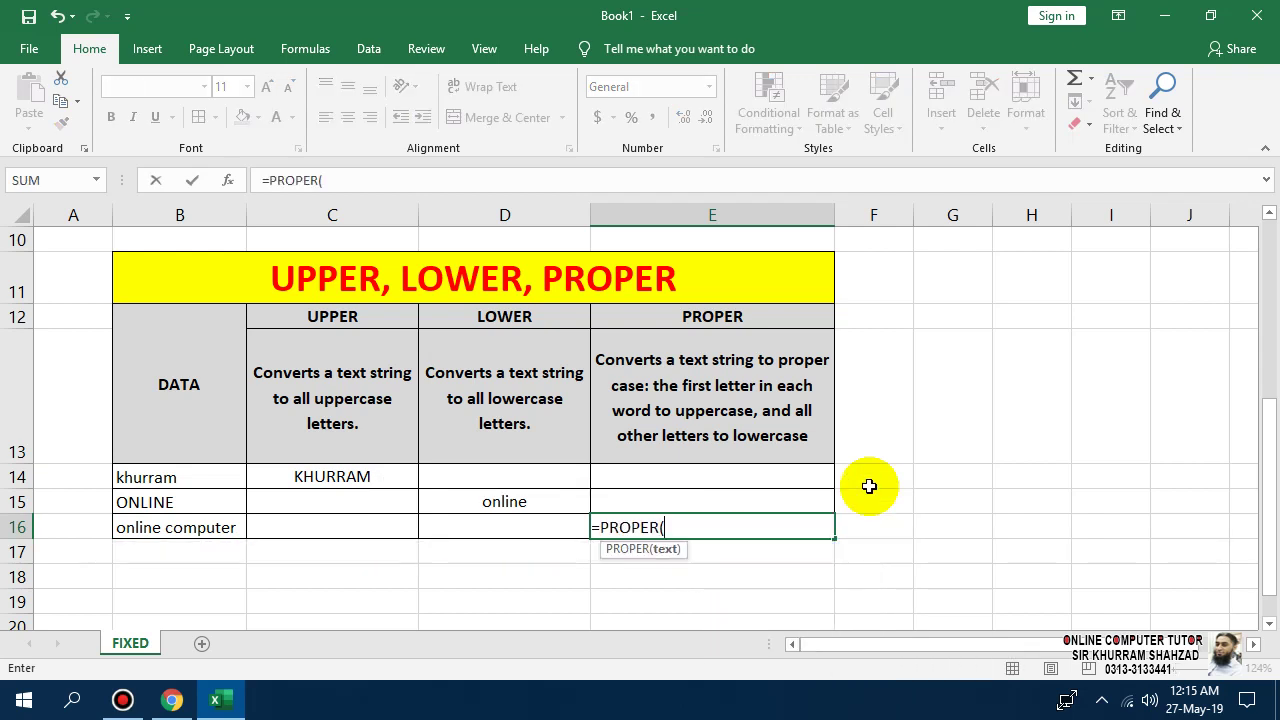
pyautogui.press('Left')
pyautogui.press('Left')
pyautogui.press('Left')
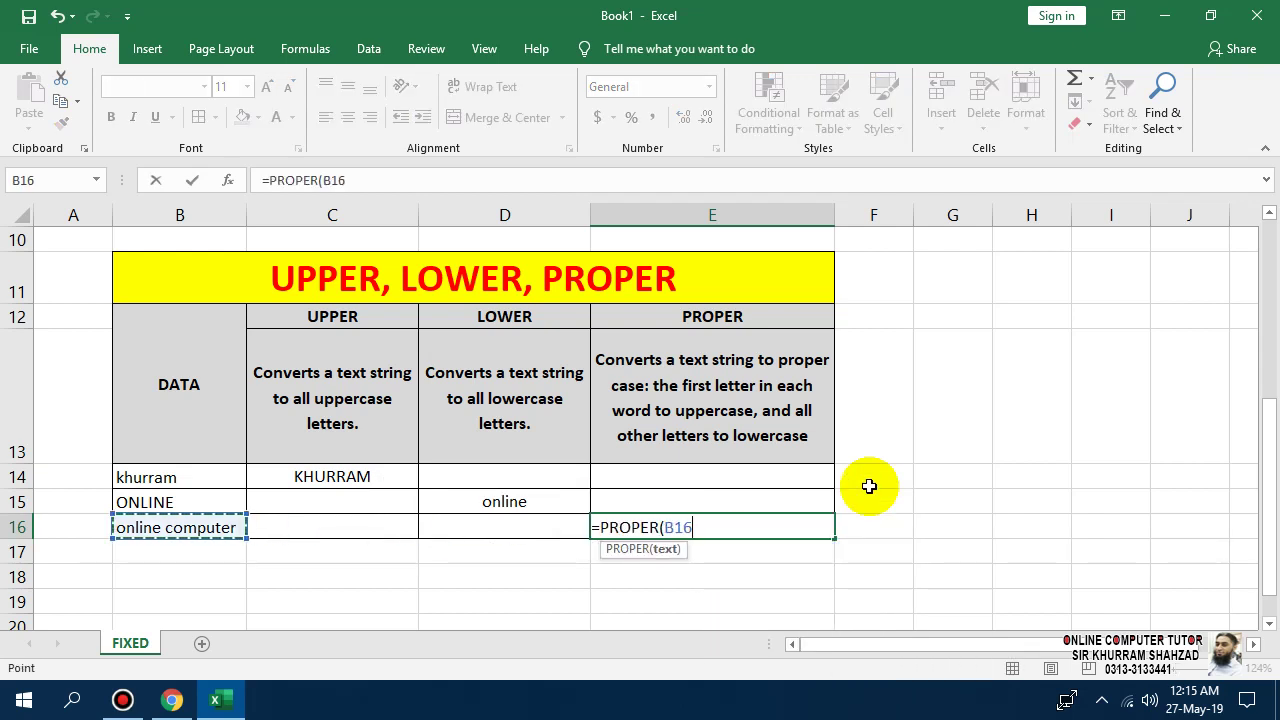
pyautogui.write(')')
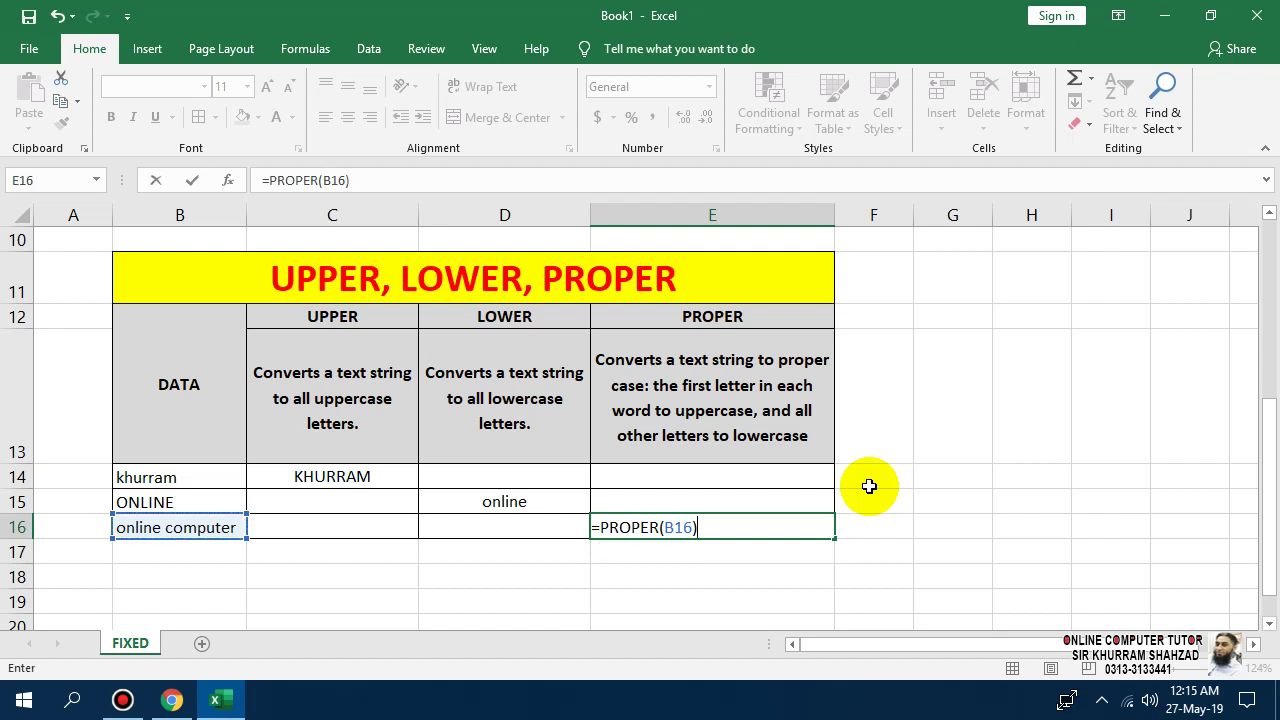
pyautogui.press('Return')
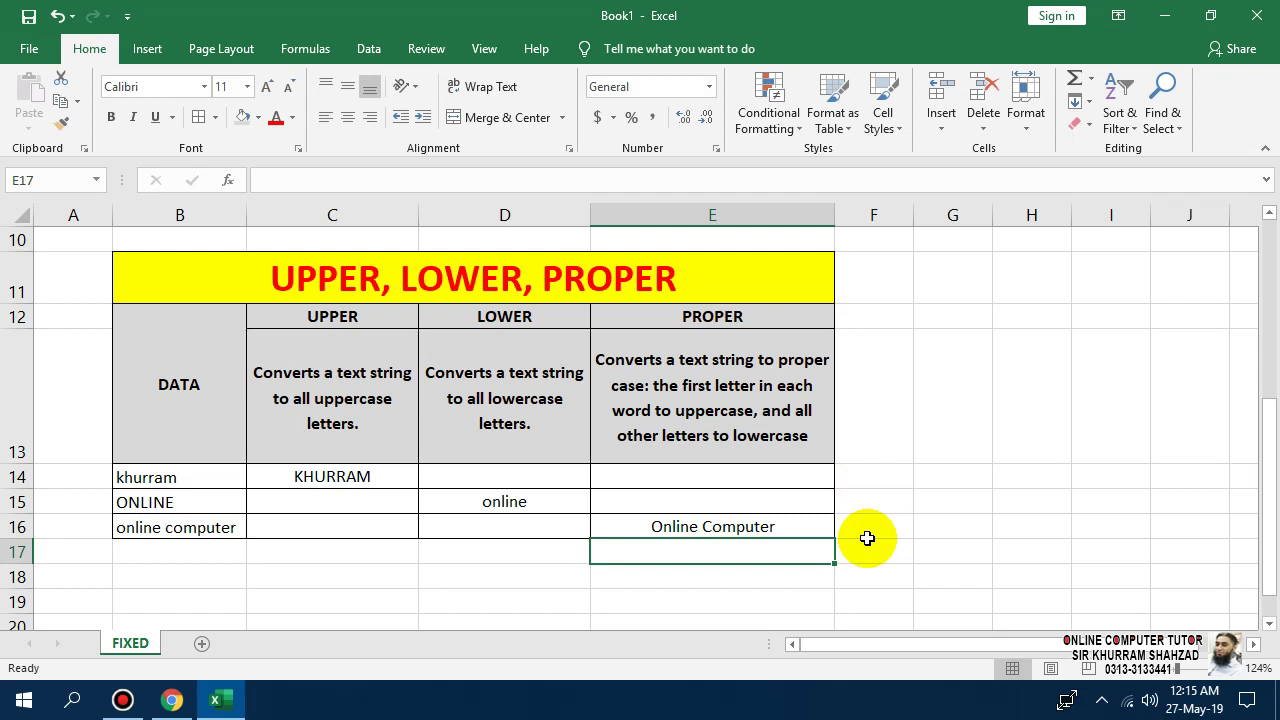
# Step: Copy the whole FIXED table, from its title down to the second data row (C3:E8)
pyautogui.scroll(-2, 777, 566)
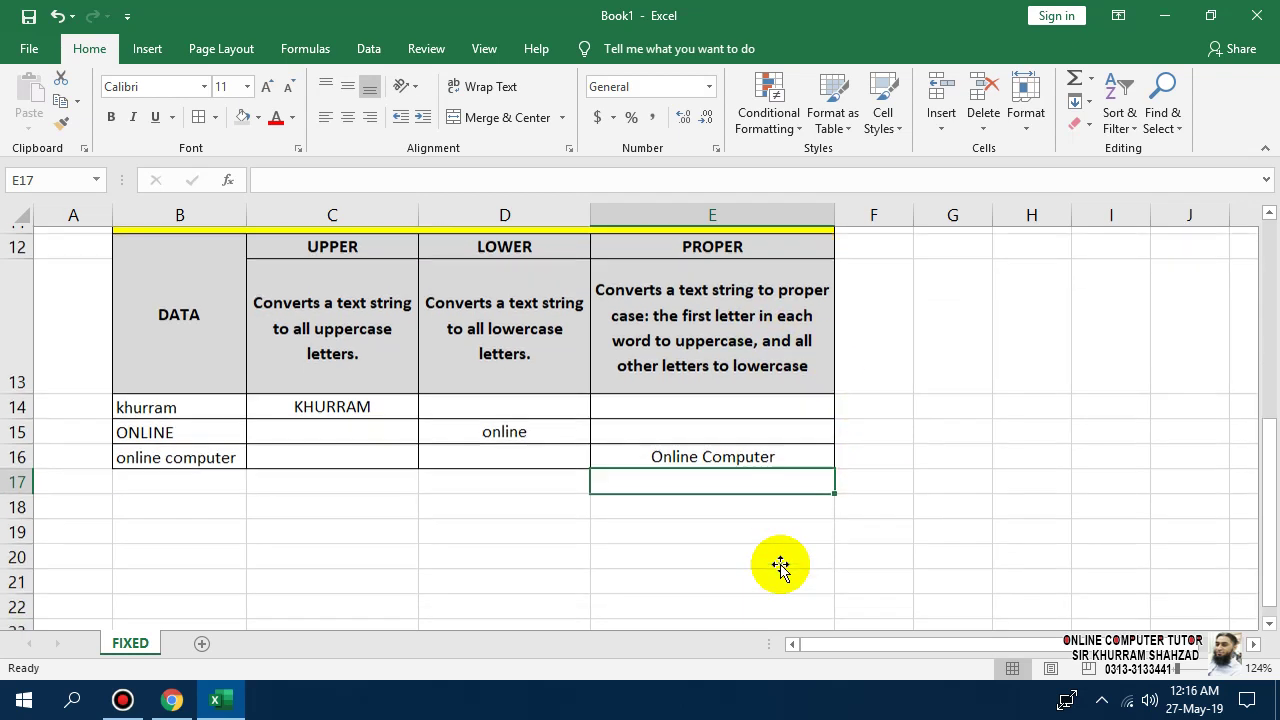
pyautogui.scroll(5, 366, 486)
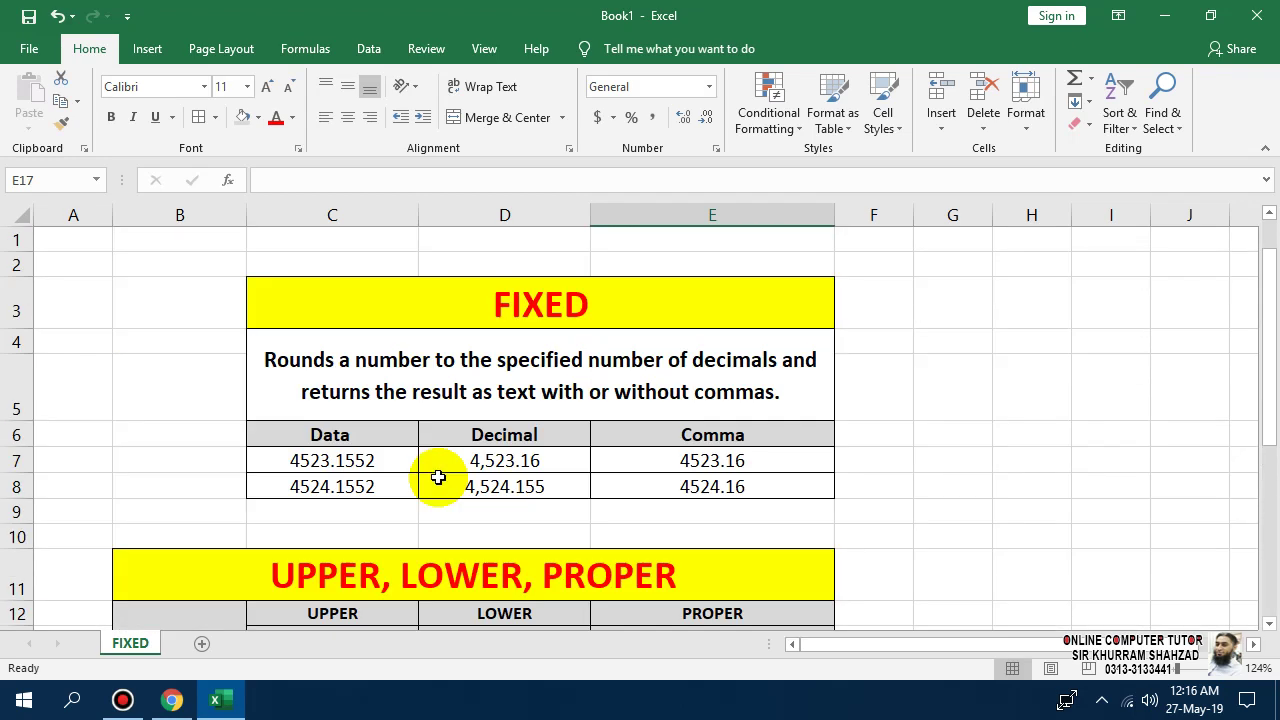
pyautogui.moveTo(503, 300); pyautogui.dragTo(556, 487)
pyautogui.hotkey('ctrl', 'c')
pyautogui.scroll(-4, 556, 487)
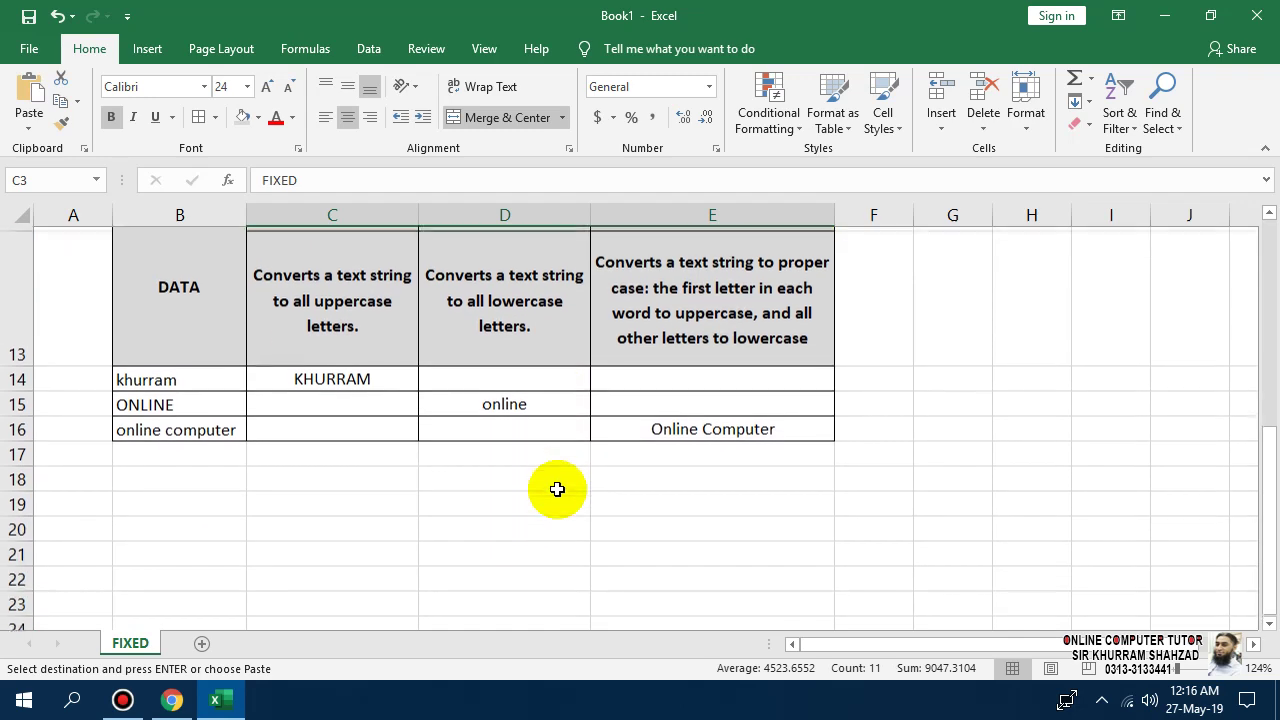
# Step: Try pasting the copied FIXED table at cell B19, then undo the paste
pyautogui.click(205, 502)
pyautogui.hotkey('ctrl', 'v')
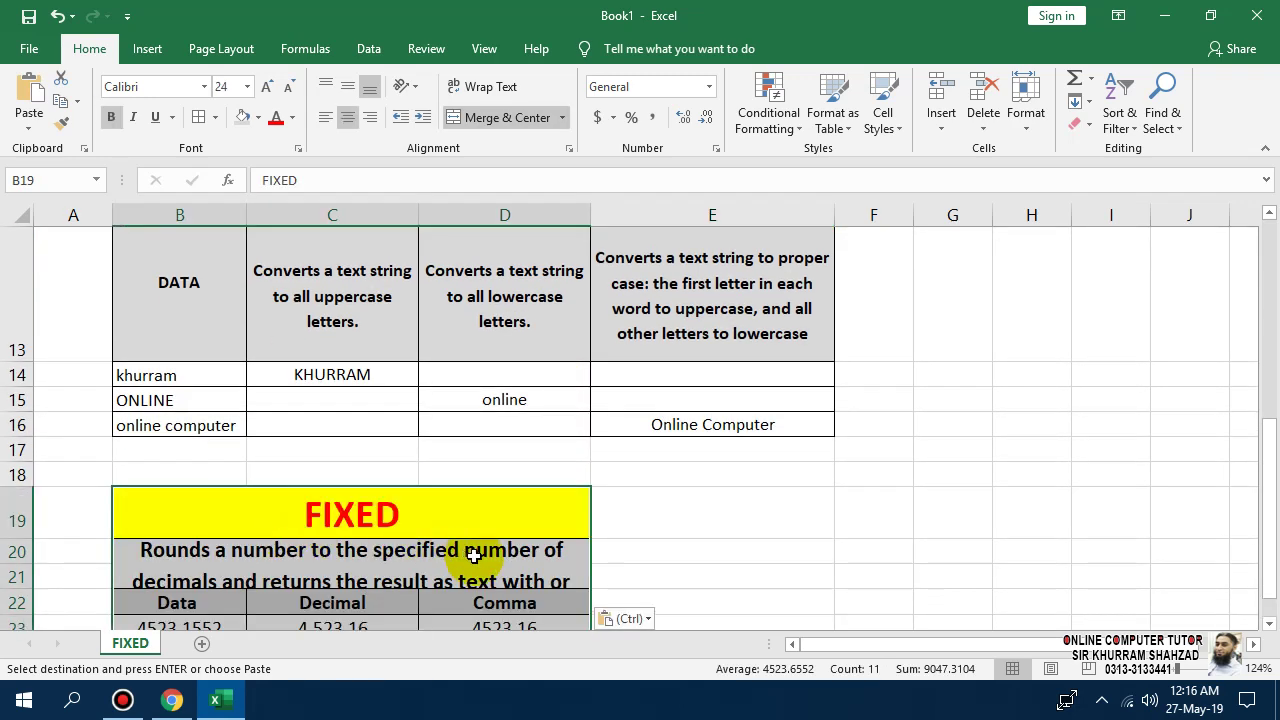
pyautogui.scroll(-1, 475, 537)
pyautogui.hotkey('ctrl', 'z')
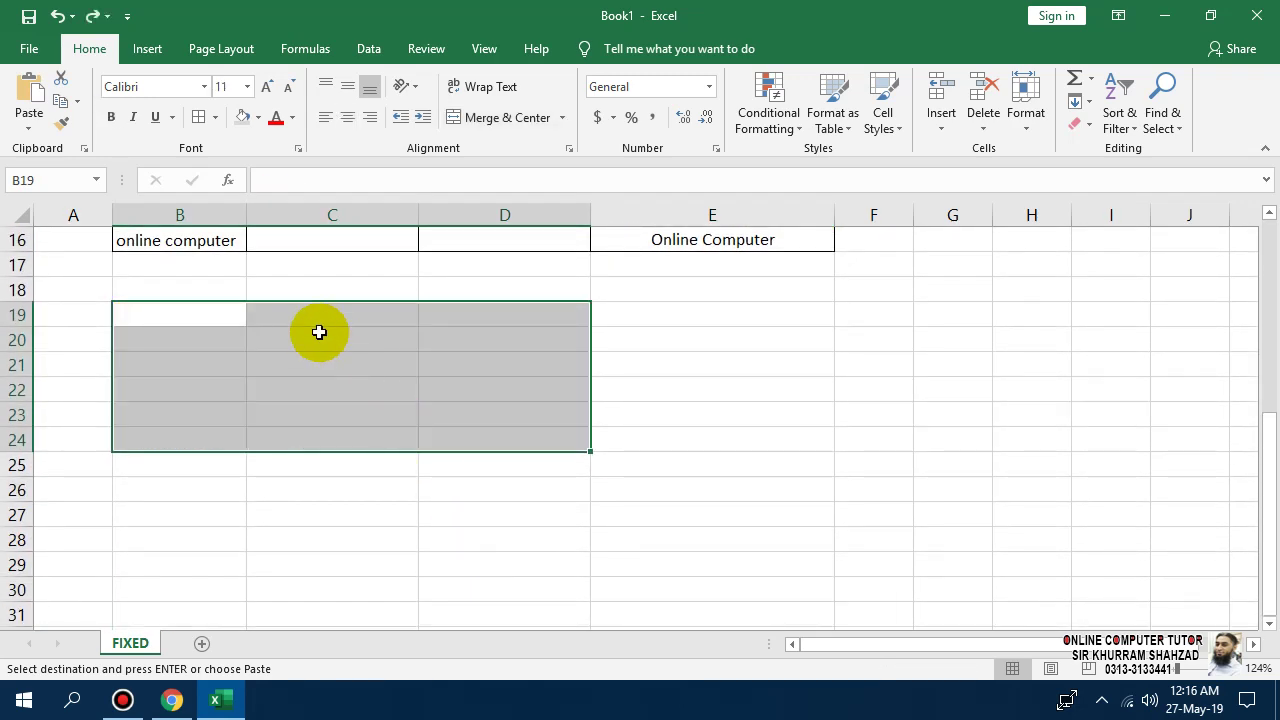
# Step: Paste the copied FIXED table at cell C19, keeping the source column widths
pyautogui.click(300, 318)
pyautogui.click(29, 136)
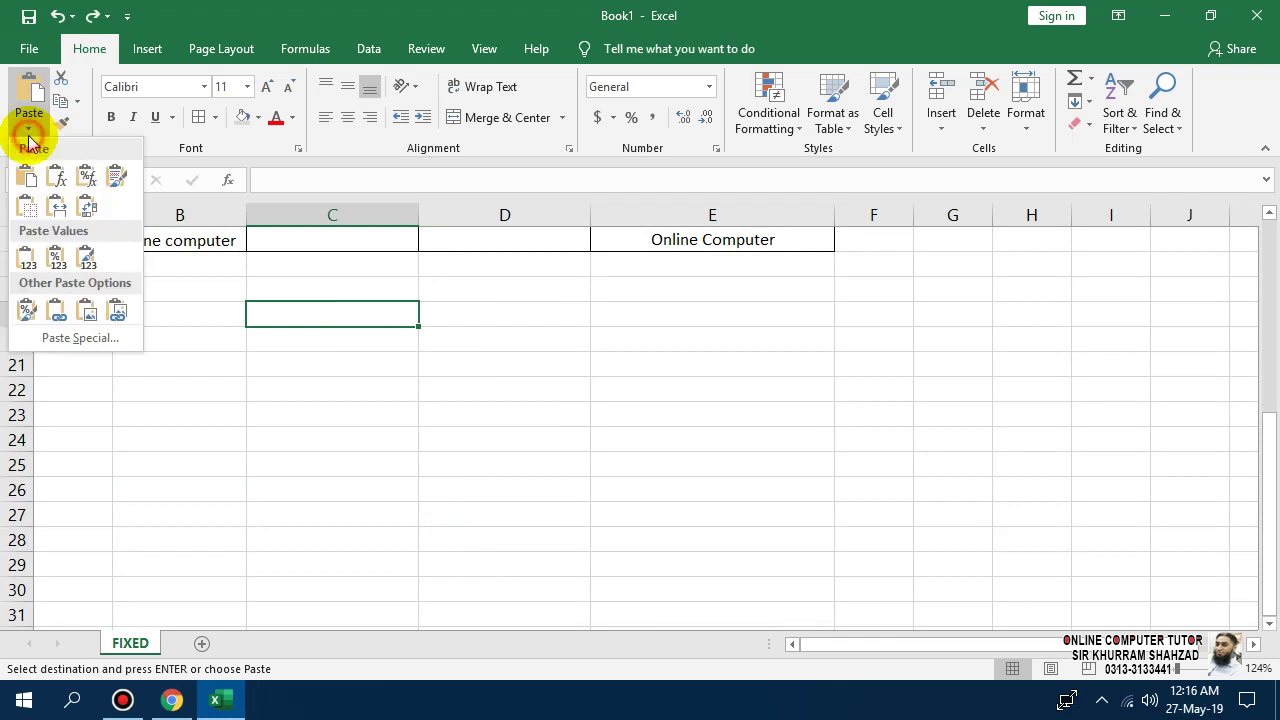
pyautogui.click(56, 205)
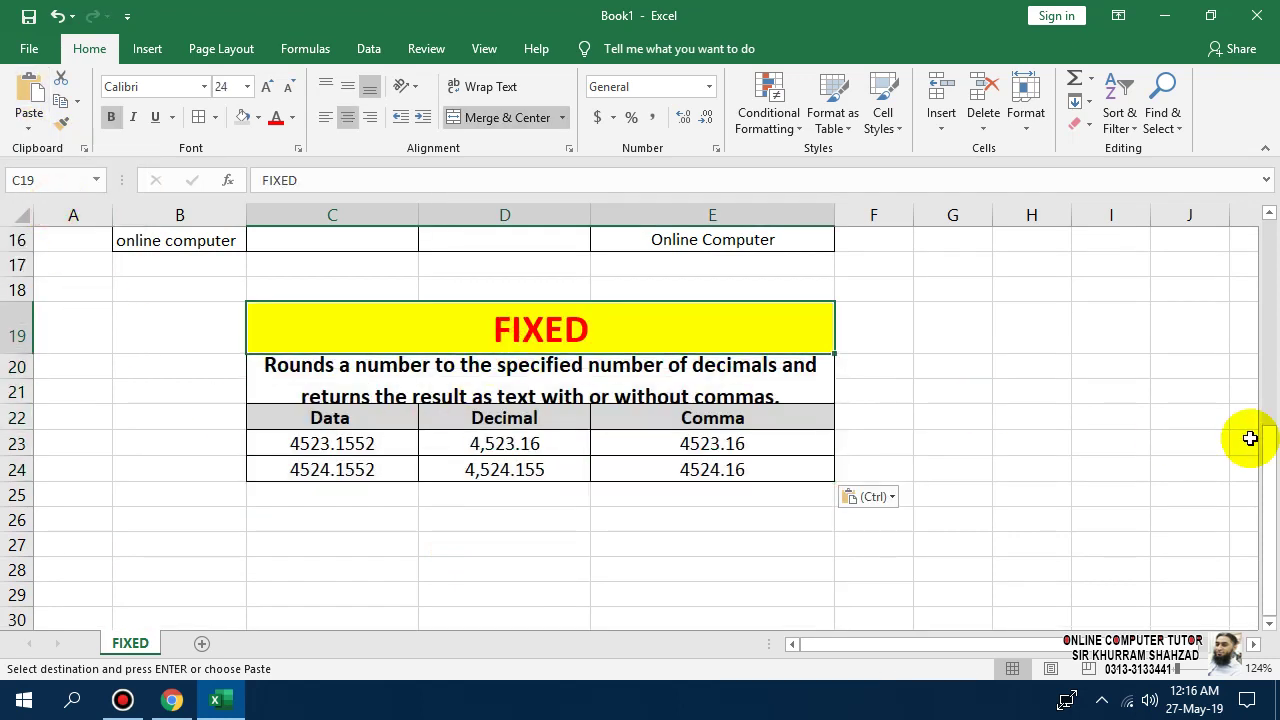
# Step: Retitle the pasted table "numbervalue" and increase the height of row 21 to fit the full description
pyautogui.write('number')
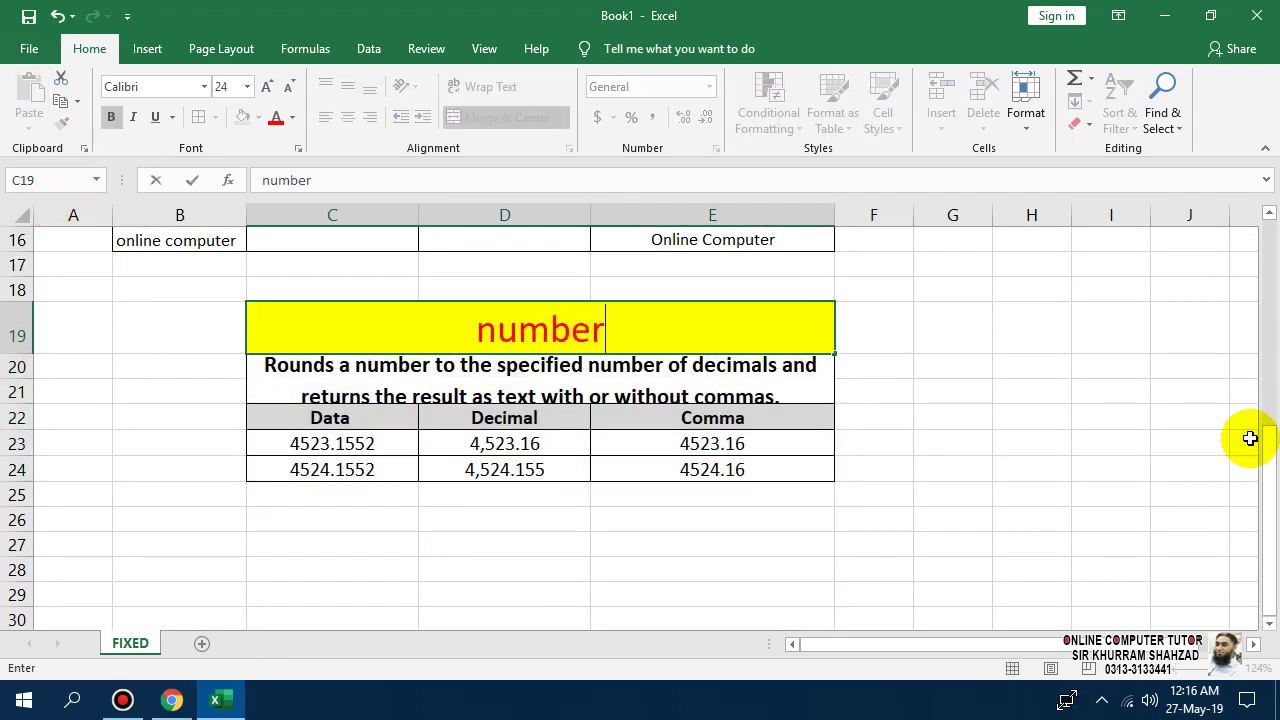
pyautogui.write(' of dec')
pyautogui.press('BackSpace')
pyautogui.write('value')
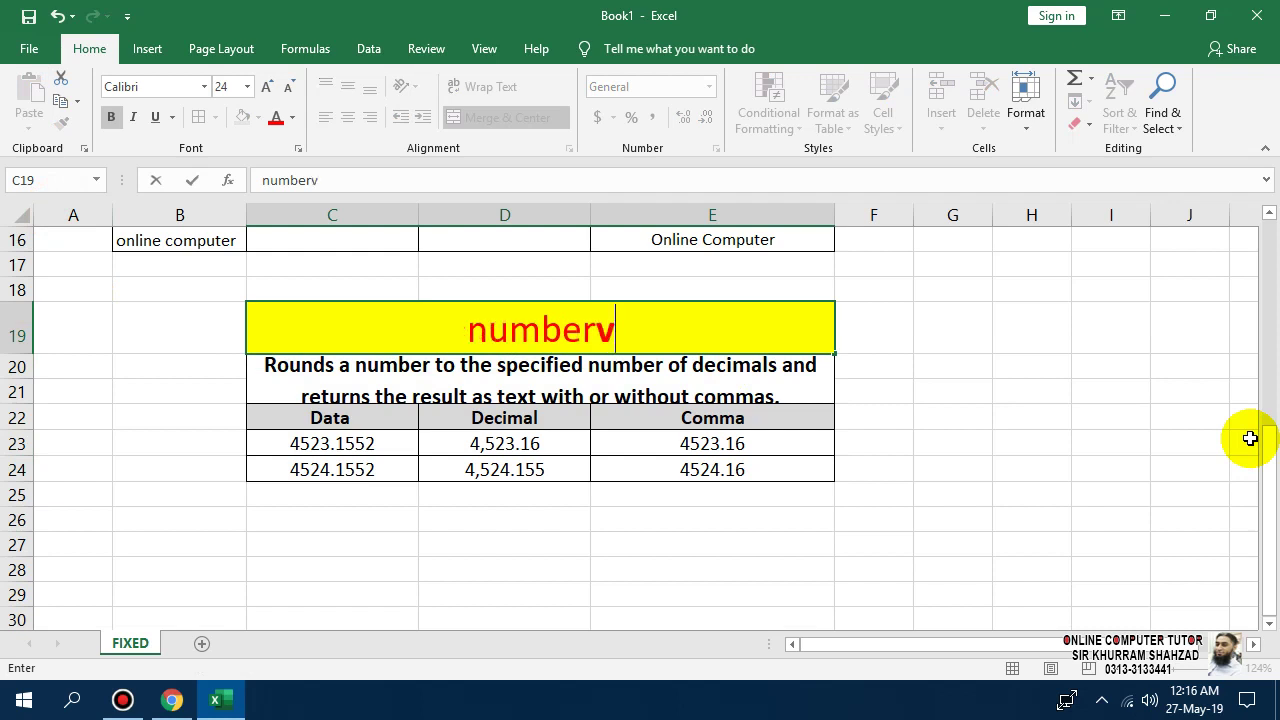
pyautogui.press('Return')
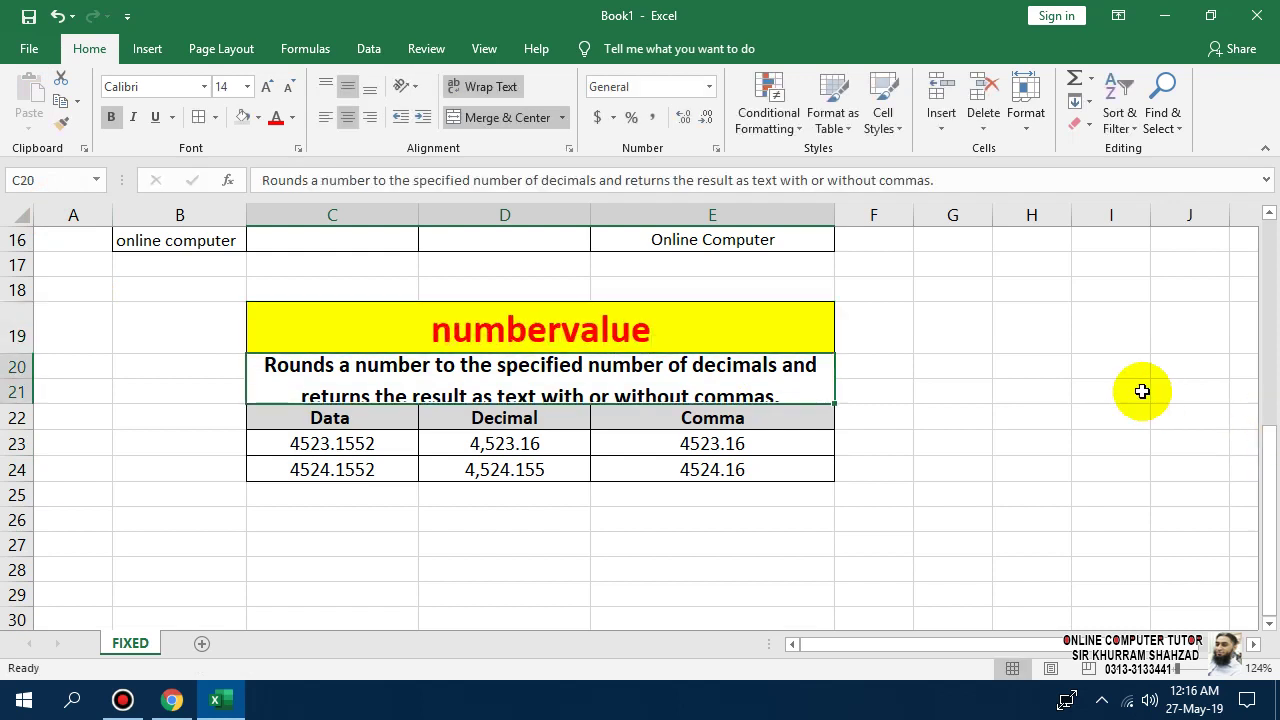
pyautogui.moveTo(20, 407); pyautogui.dragTo(20, 427)
pyautogui.click(501, 330)
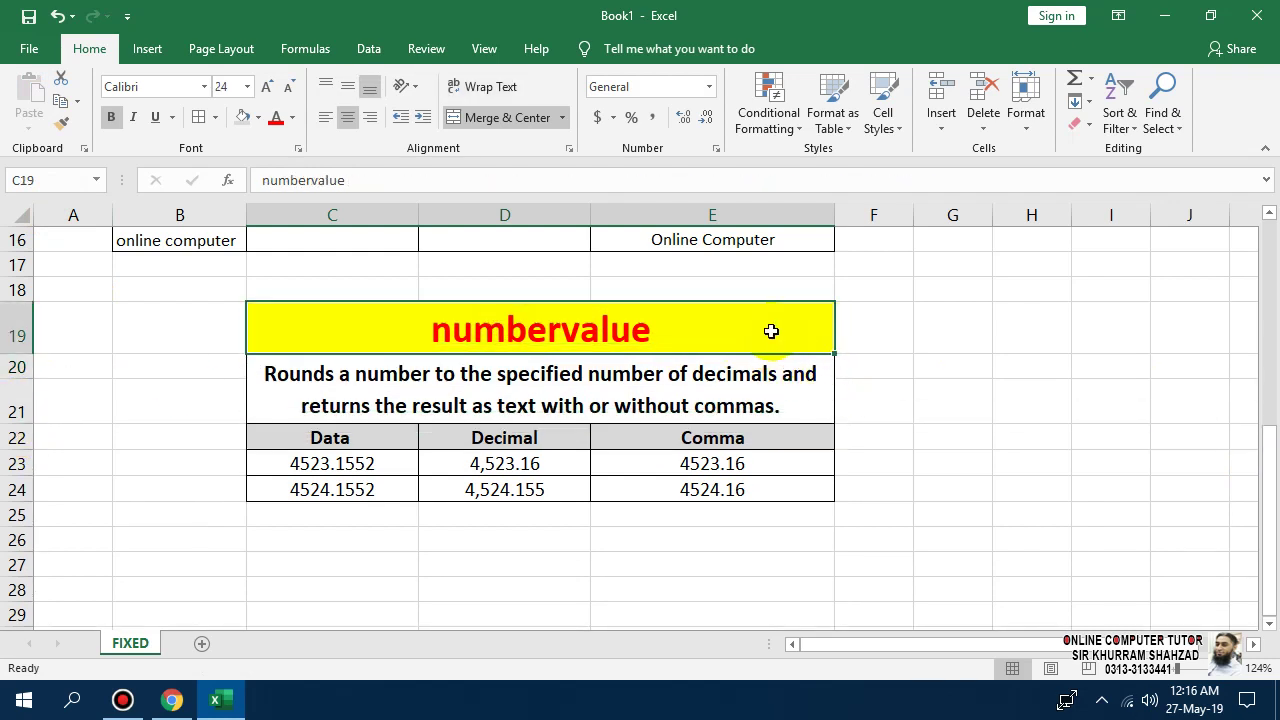
pyautogui.doubleClick(425, 322)
pyautogui.click(523, 338)
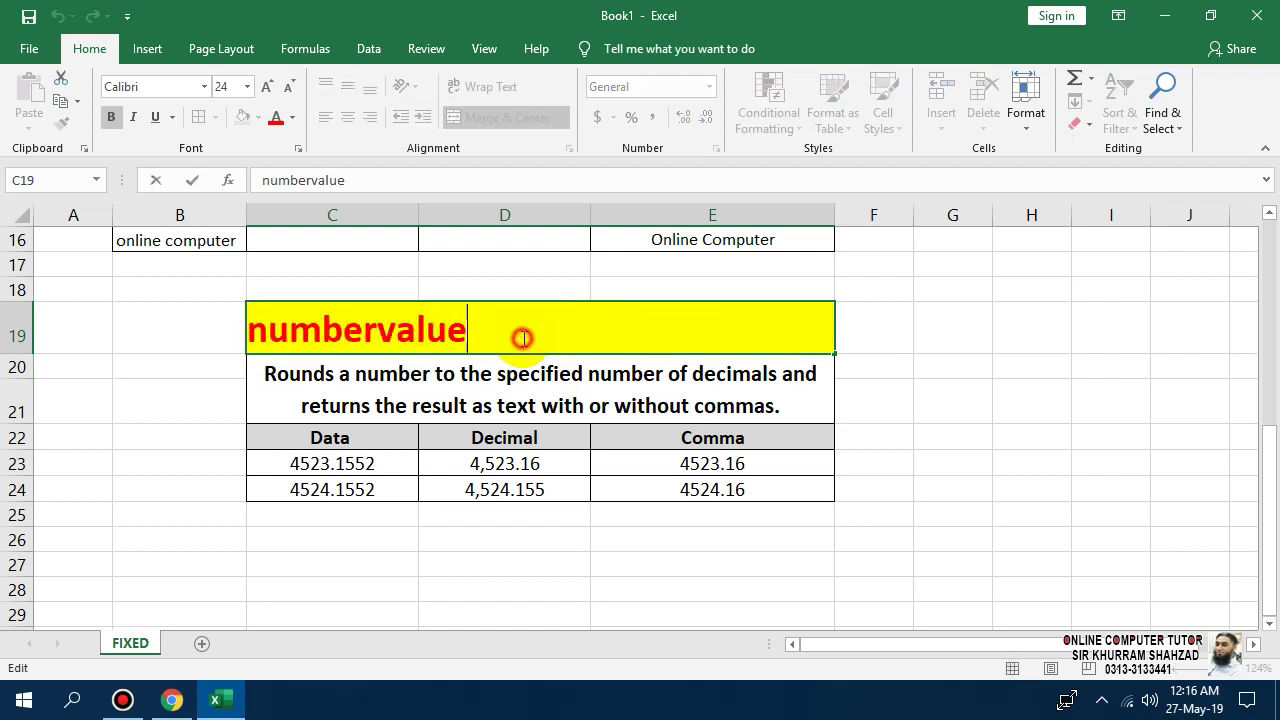
pyautogui.press('Escape')
pyautogui.doubleClick(550, 331)
pyautogui.click(252, 329)
pyautogui.press('Escape')
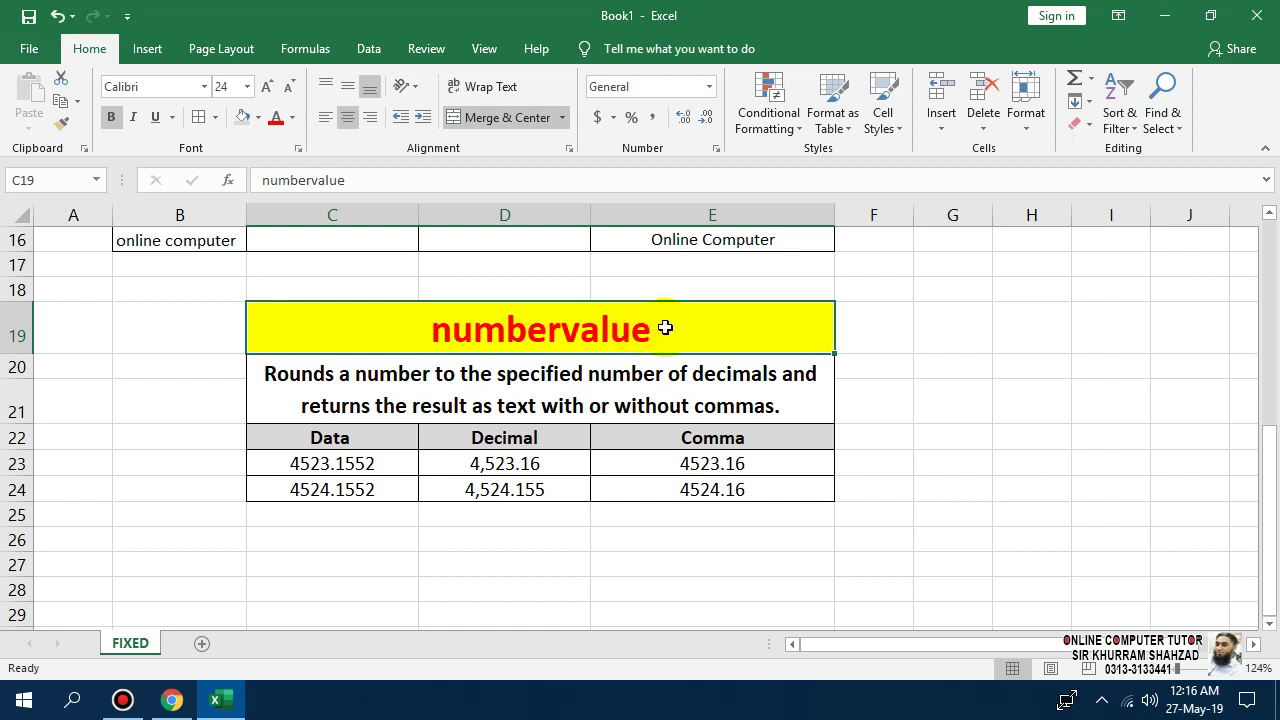
# Step: Replace the title in cell C19 with NUMBERVALUE in capital letters
pyautogui.write('NUM')
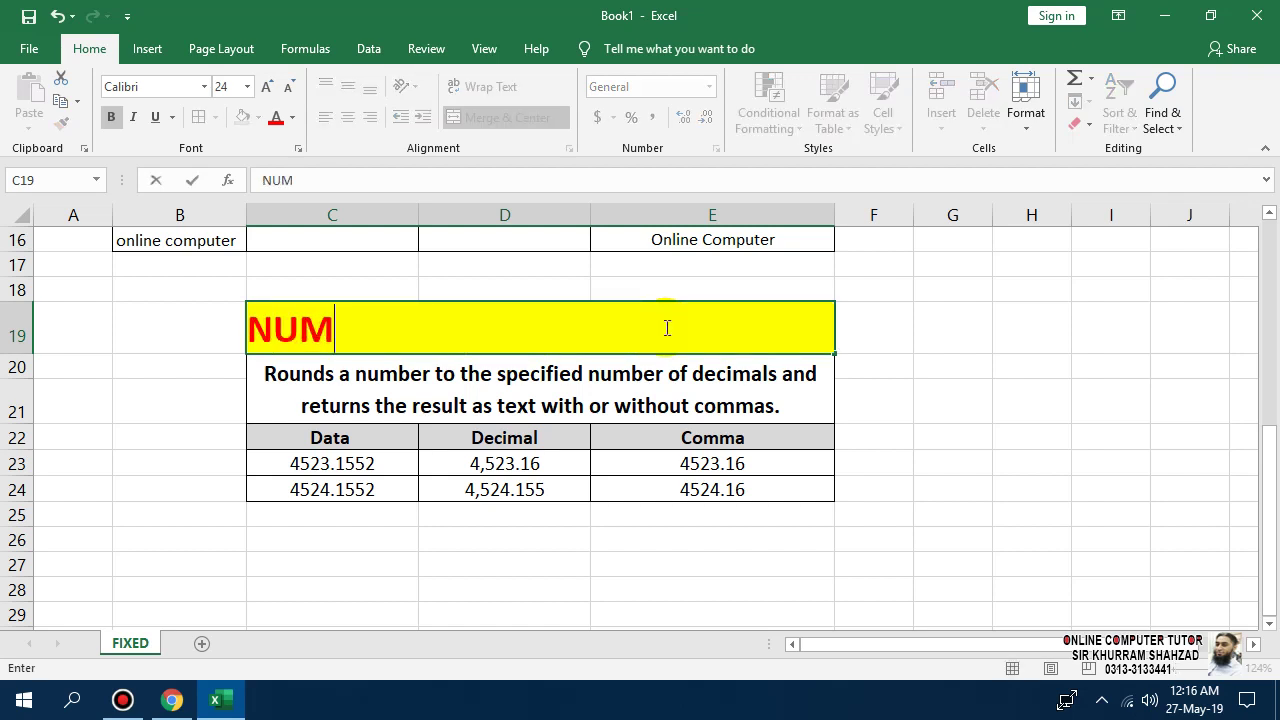
pyautogui.write('BERVALUE')
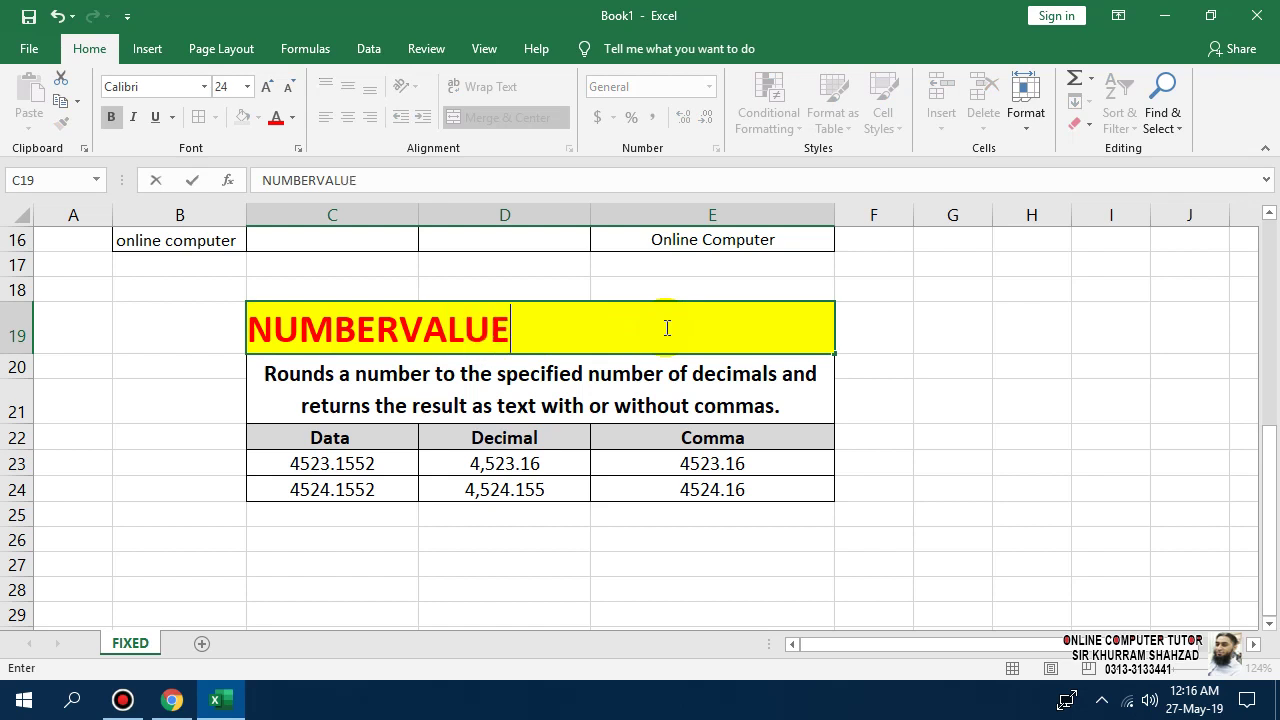
pyautogui.press('Return')
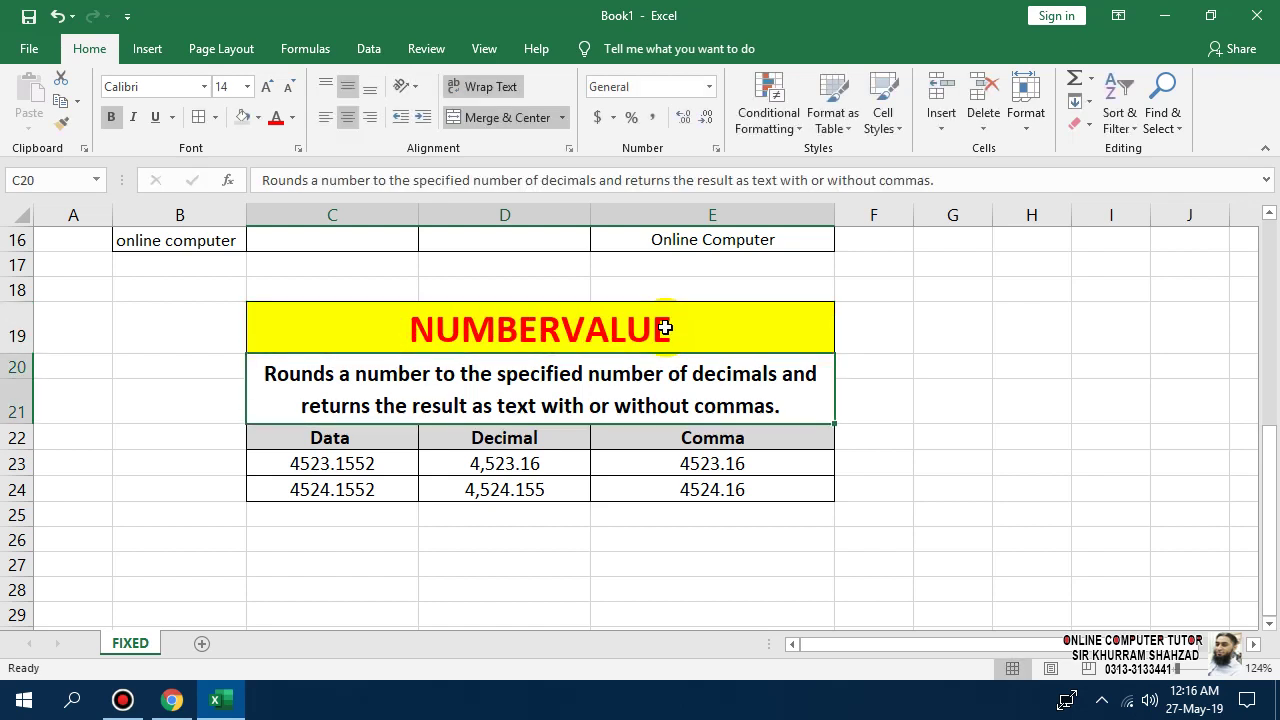
# Step: Replace the description under the NUMBERVALUE title with "Converts text to number in a locale-independent manner."
pyautogui.write('Converts')
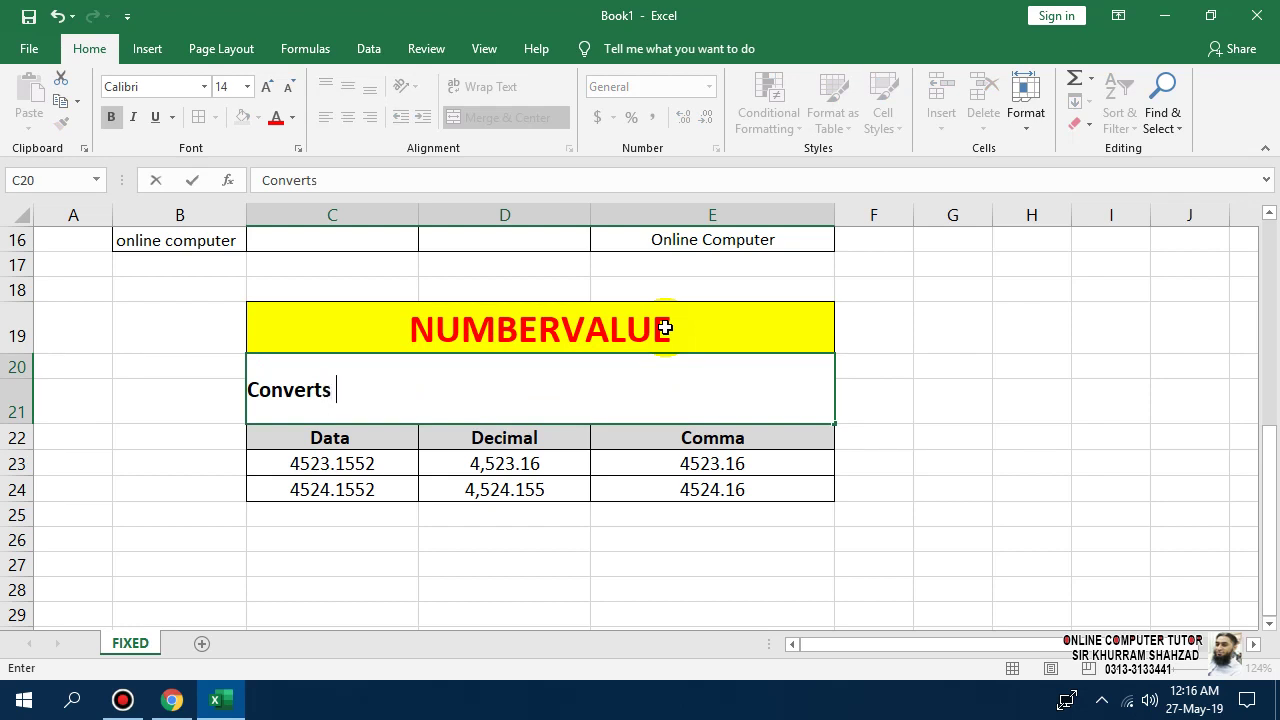
pyautogui.write(' text to number')
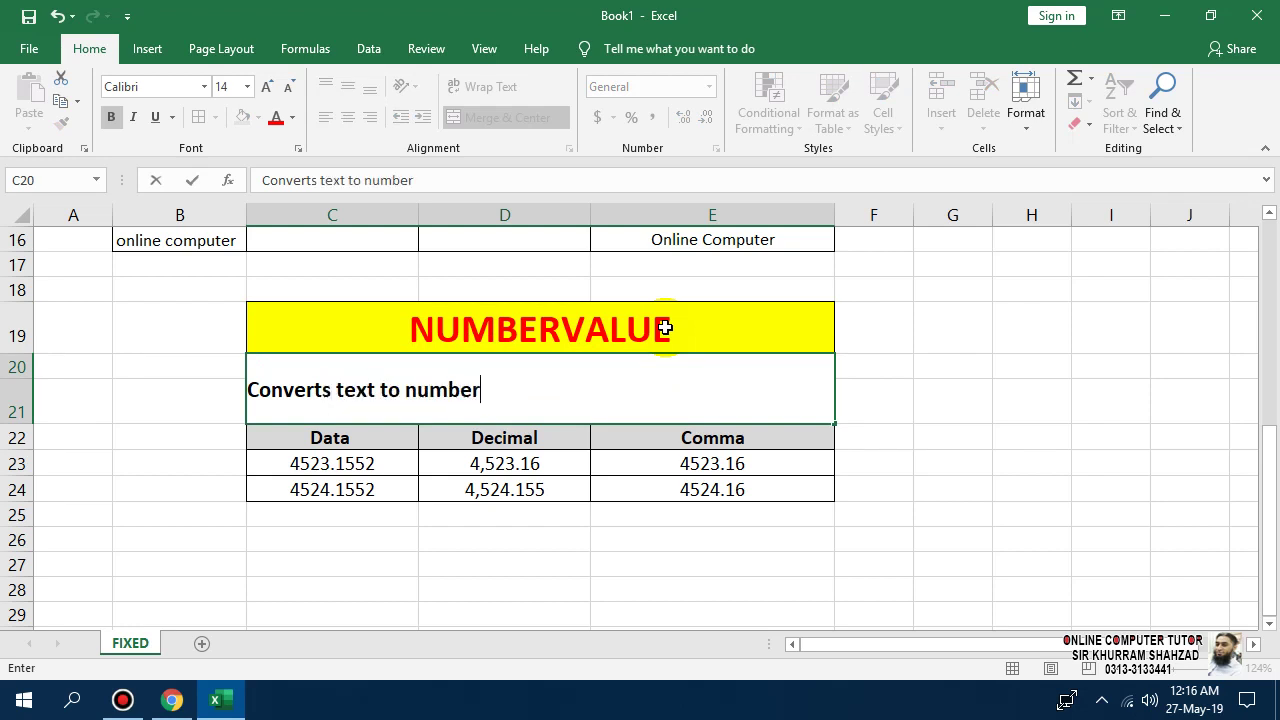
pyautogui.write(' in a locale')
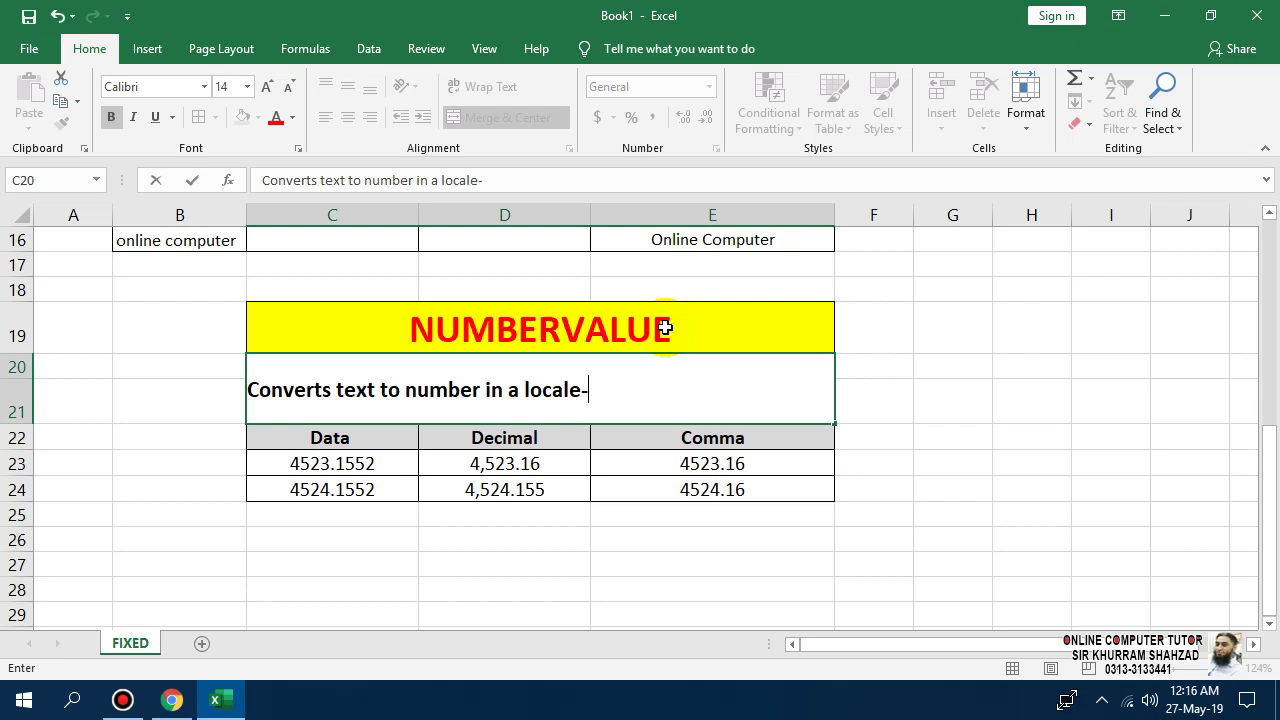
pyautogui.write('-indepen')
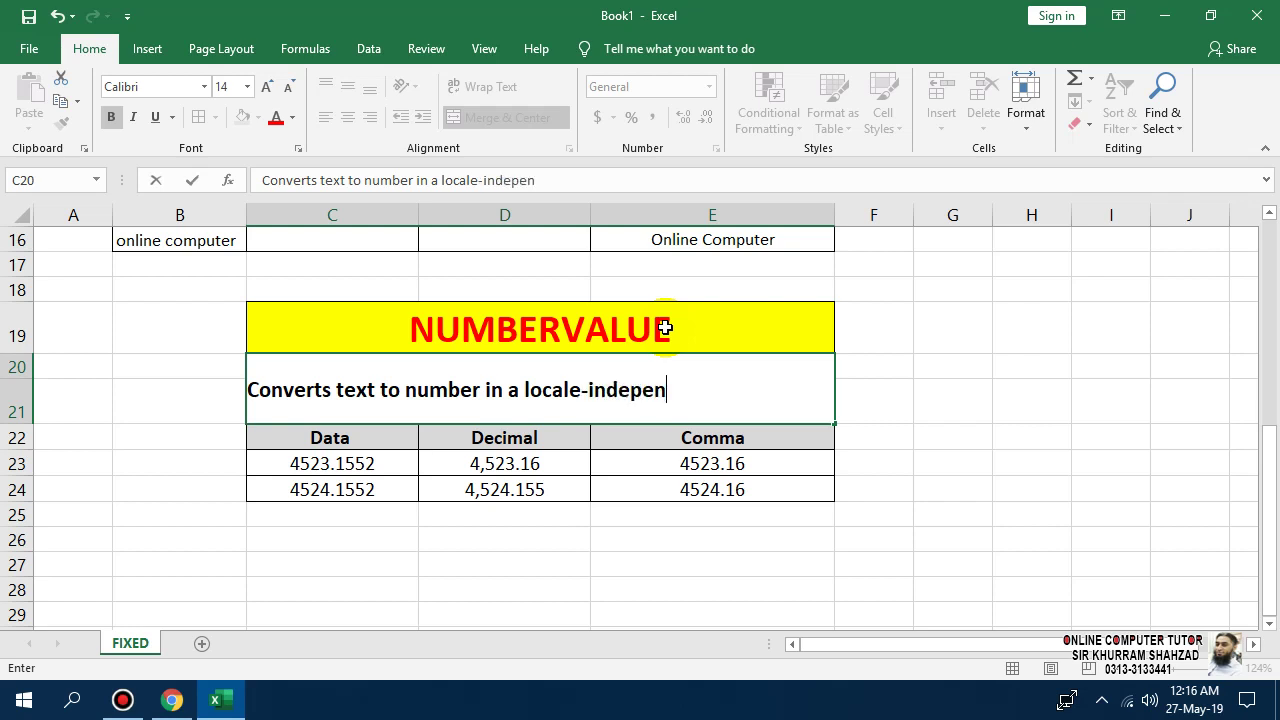
pyautogui.write('dent manner.')
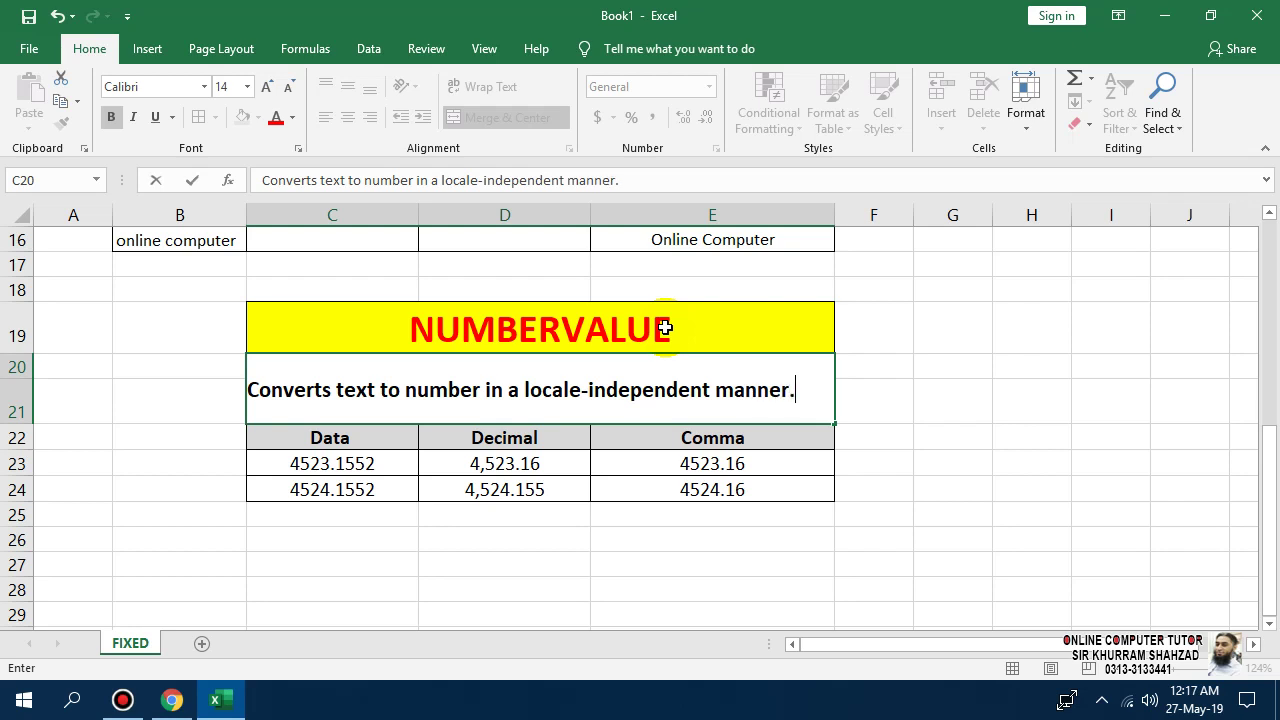
pyautogui.click(573, 508)
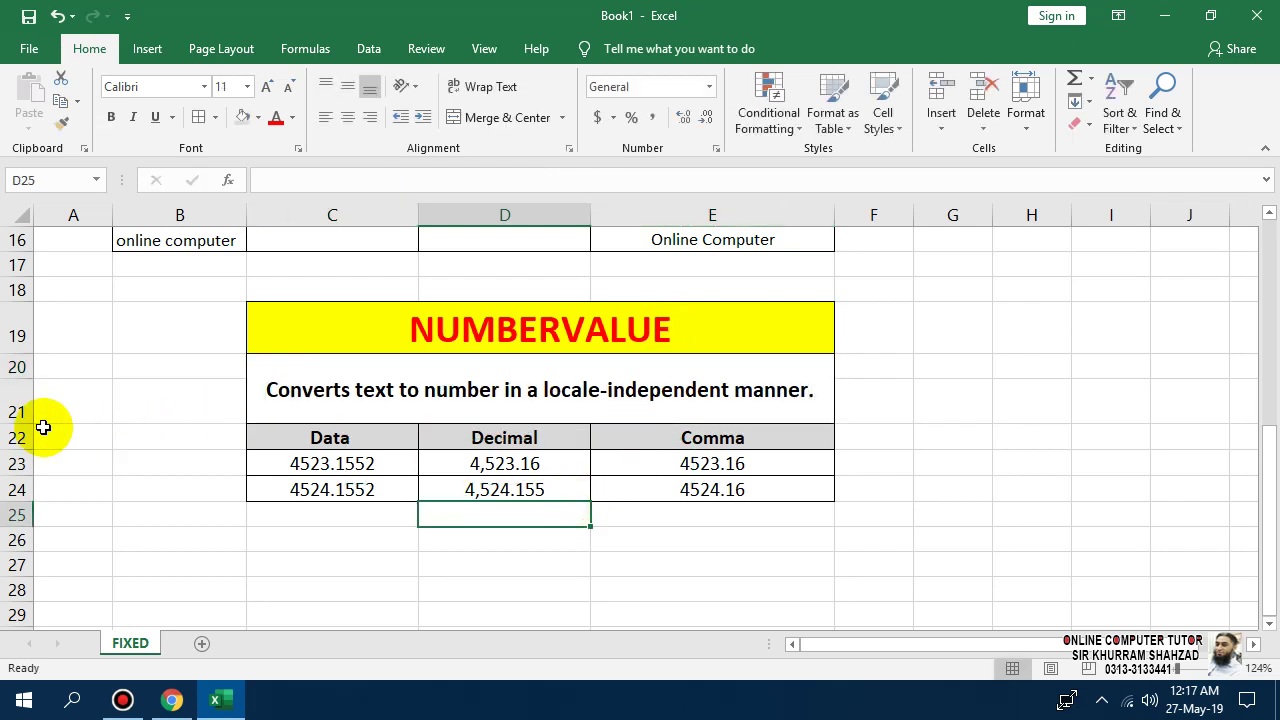
# Step: Delete the surplus row 21 beneath the NUMBERVALUE description
pyautogui.moveTo(22, 423); pyautogui.dragTo(22, 402)
pyautogui.click(18, 392)
pyautogui.rightClick(18, 392)
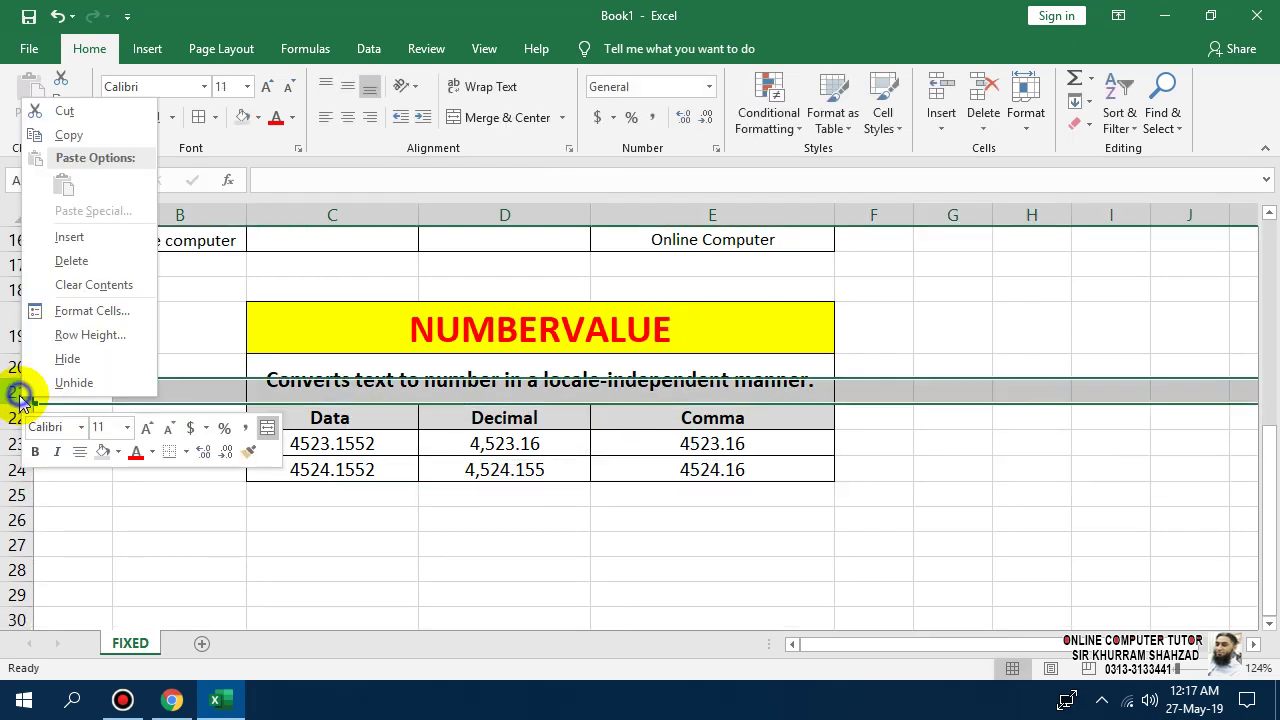
pyautogui.click(71, 260)
pyautogui.click(103, 423)
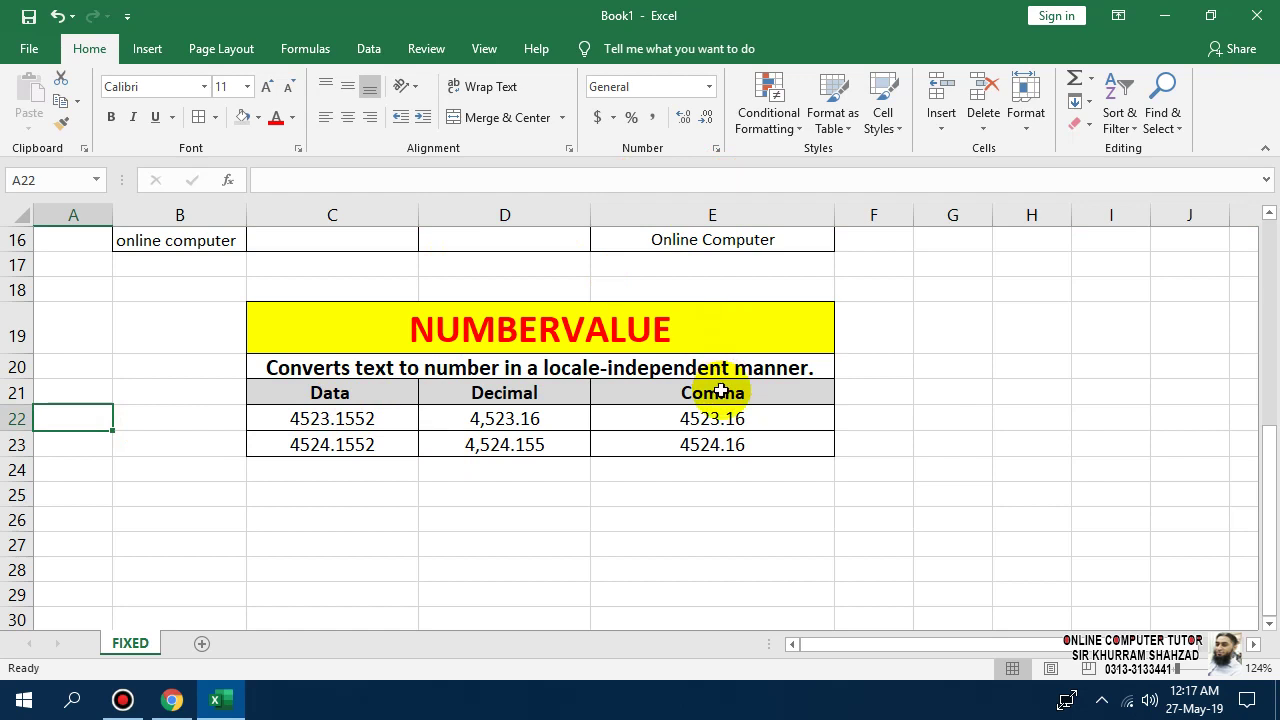
# Step: Clear the contents and formatting of the Comma column in cells E21:E23
pyautogui.moveTo(722, 390); pyautogui.dragTo(730, 446)
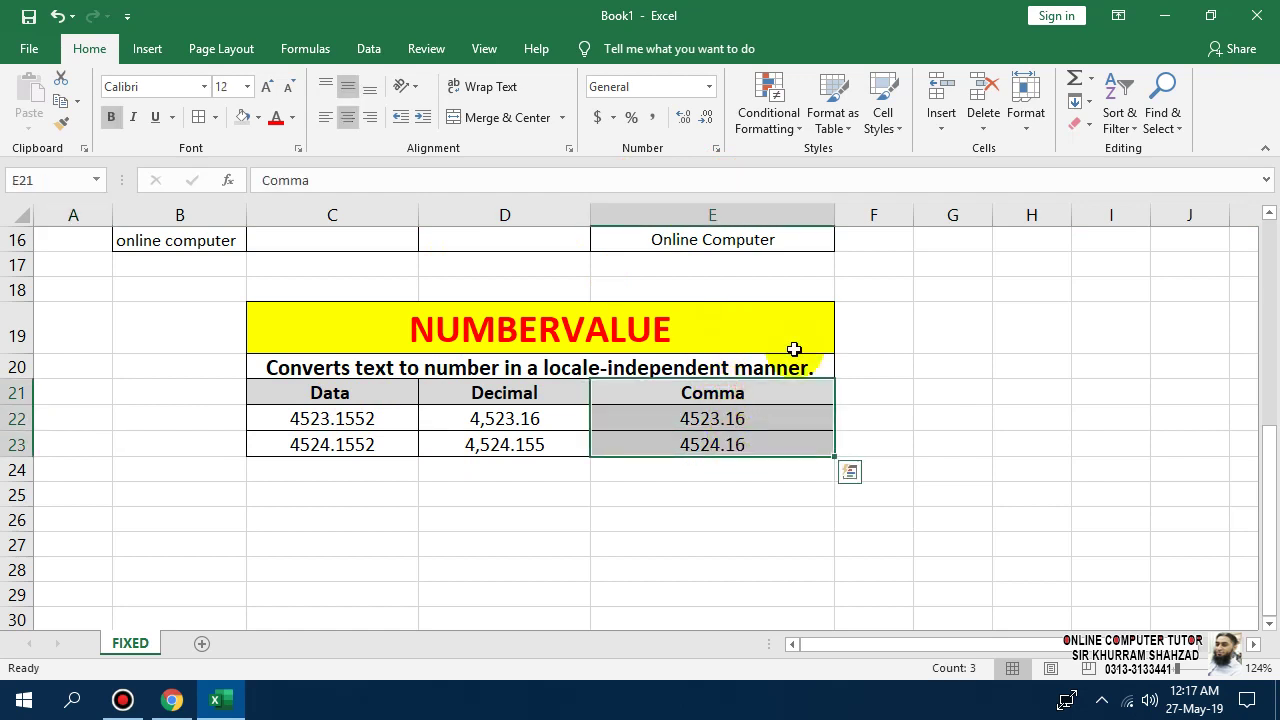
pyautogui.click(1077, 125)
pyautogui.click(1119, 150)
pyautogui.click(770, 473)
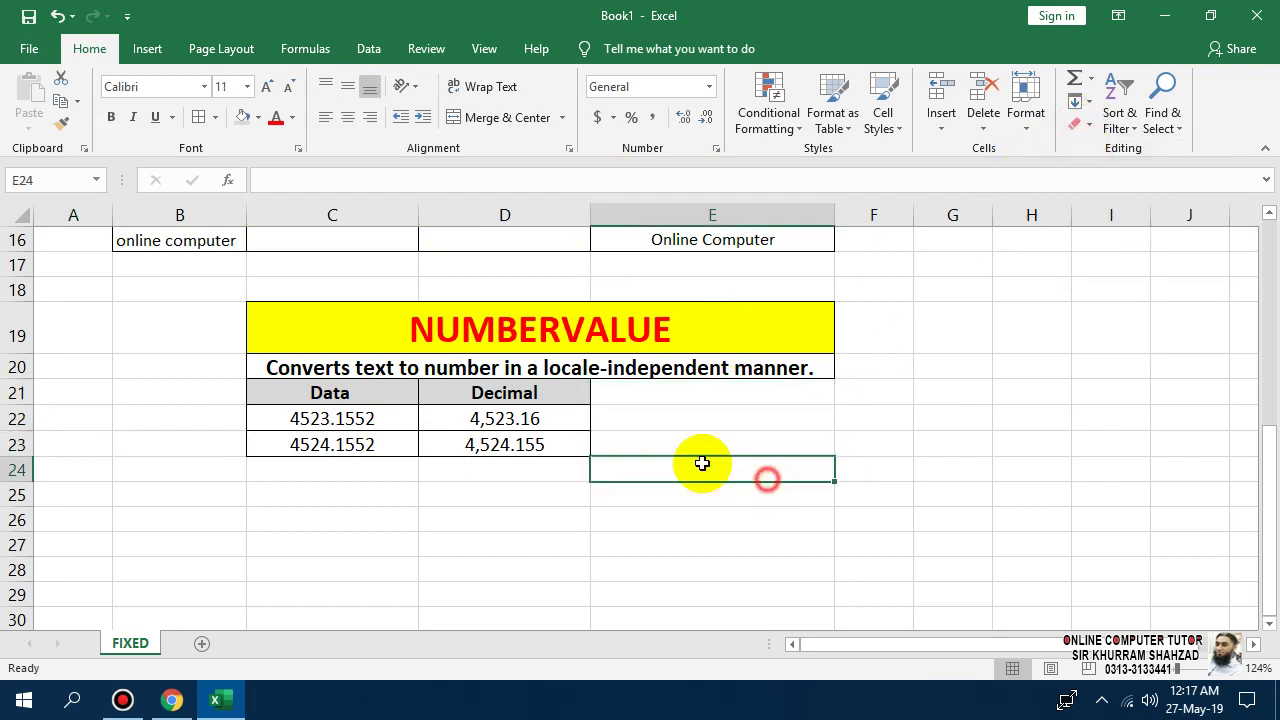
# Step: Unmerge the description and title cells, then merge and center the NUMBERVALUE title across C19:D19
pyautogui.click(520, 374)
pyautogui.click(500, 118)
pyautogui.click(480, 318)
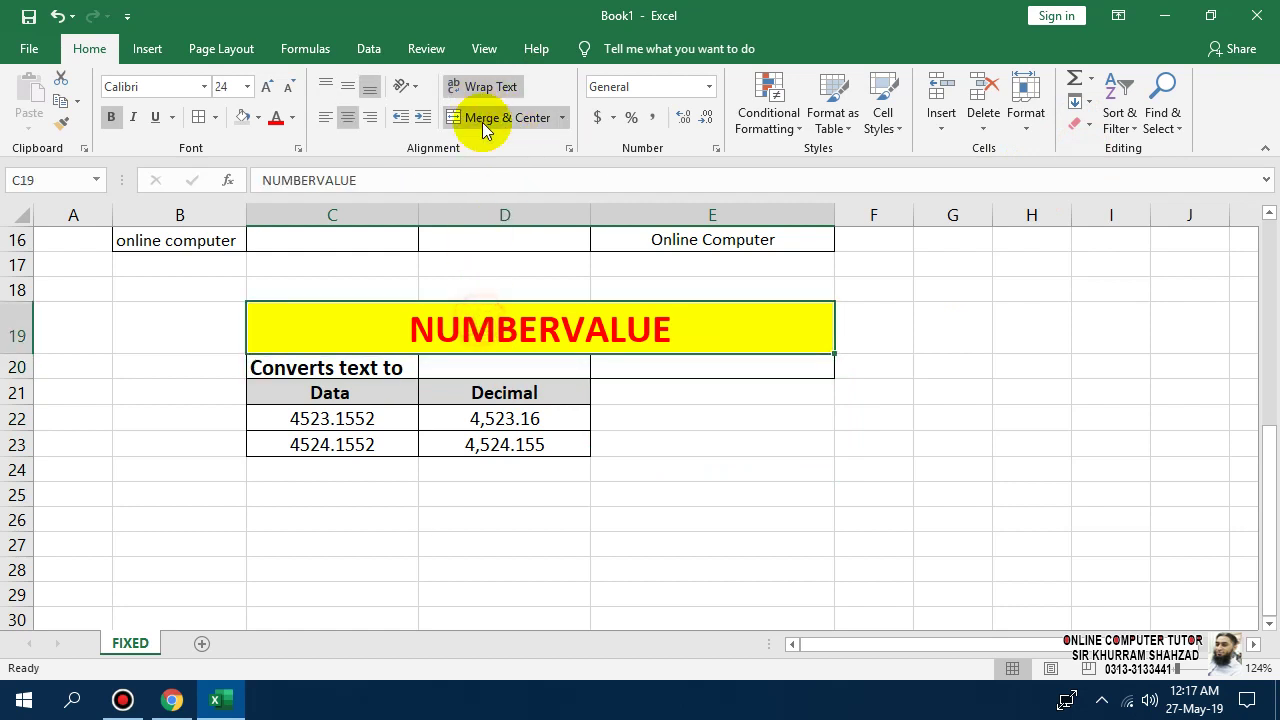
pyautogui.click(497, 118)
pyautogui.moveTo(405, 328); pyautogui.dragTo(495, 318)
pyautogui.click(503, 117)
# Step: Clear the leftover formatting from cells E19:E21 beside the narrowed table
pyautogui.moveTo(666, 327); pyautogui.dragTo(690, 395)
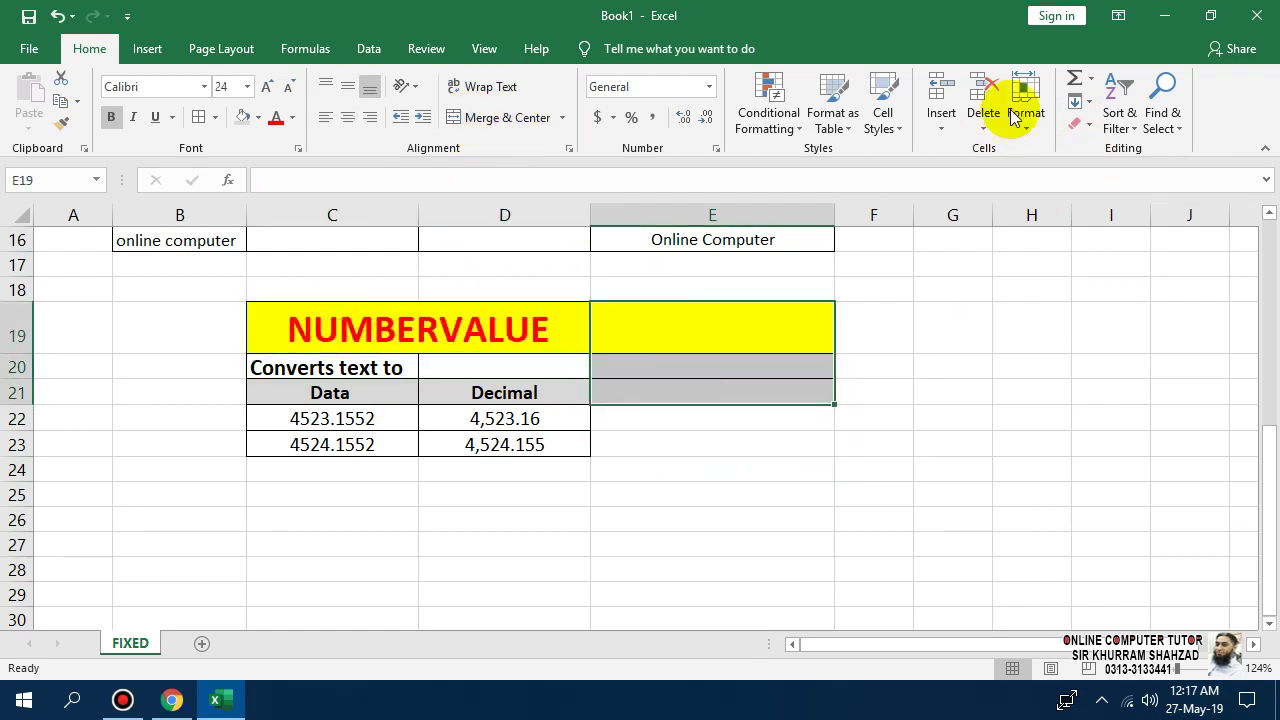
pyautogui.click(1078, 124)
pyautogui.click(1115, 174)
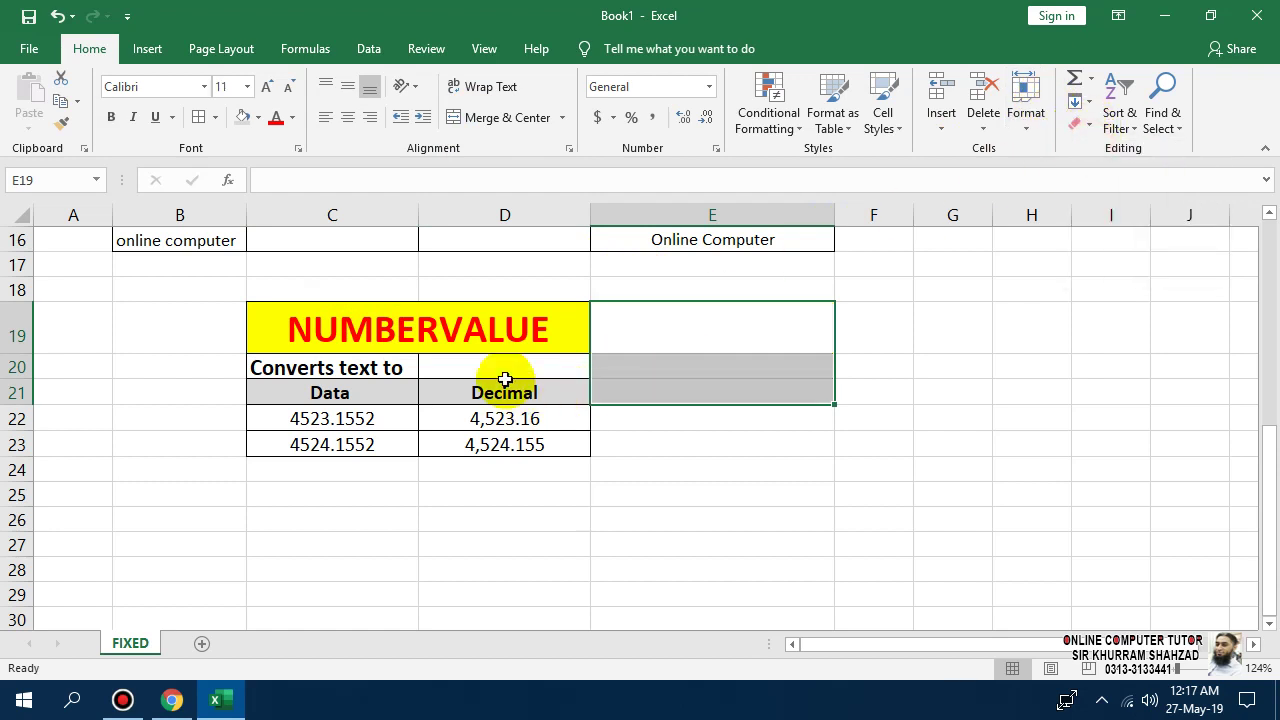
# Step: Merge and center the description across C20:D20 and increase the height of row 20 to show two lines
pyautogui.moveTo(503, 372); pyautogui.dragTo(366, 366)
pyautogui.click(530, 120)
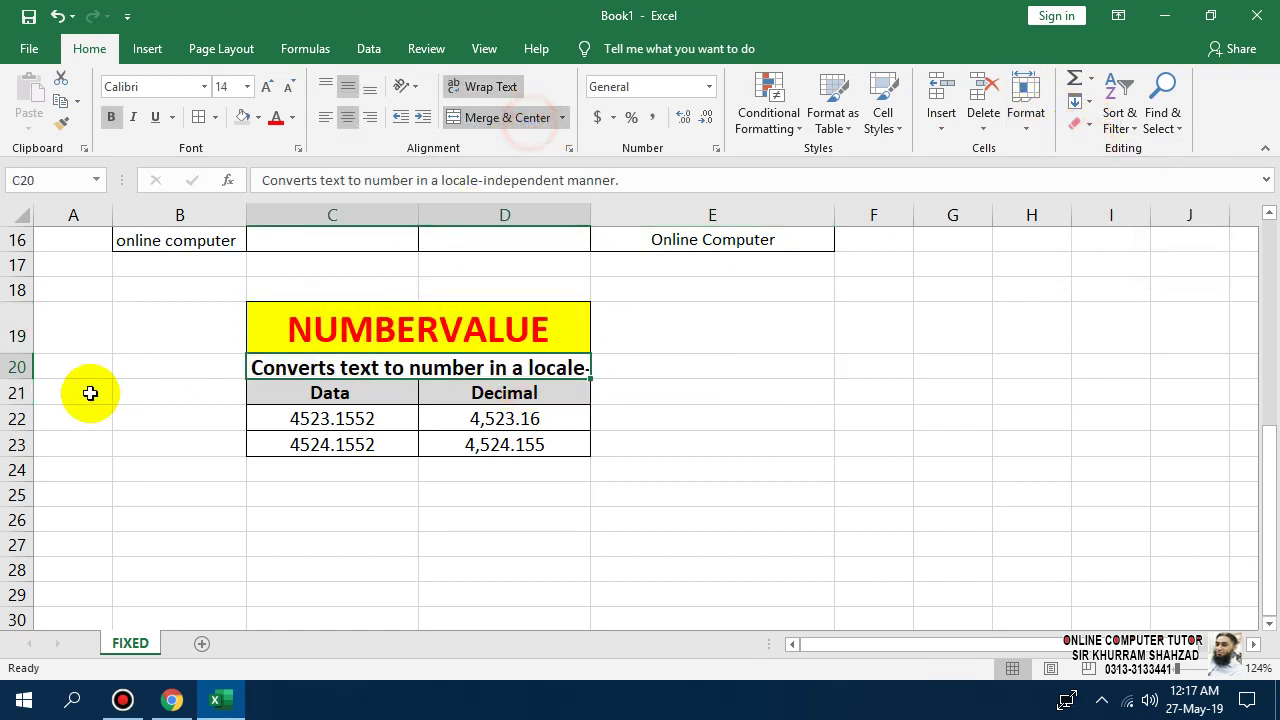
pyautogui.moveTo(27, 379); pyautogui.dragTo(14, 427)
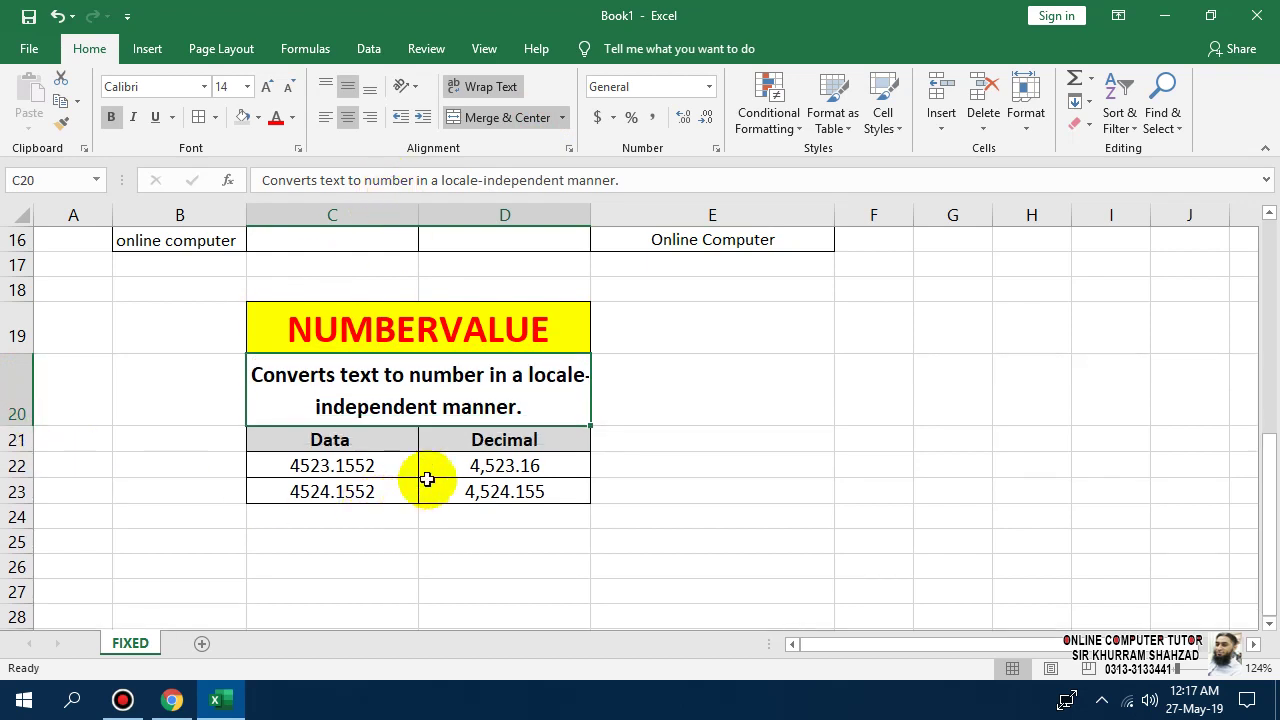
# Step: Replace the Decimal header in cell D21 with RESULT
pyautogui.click(442, 465)
pyautogui.click(462, 440)
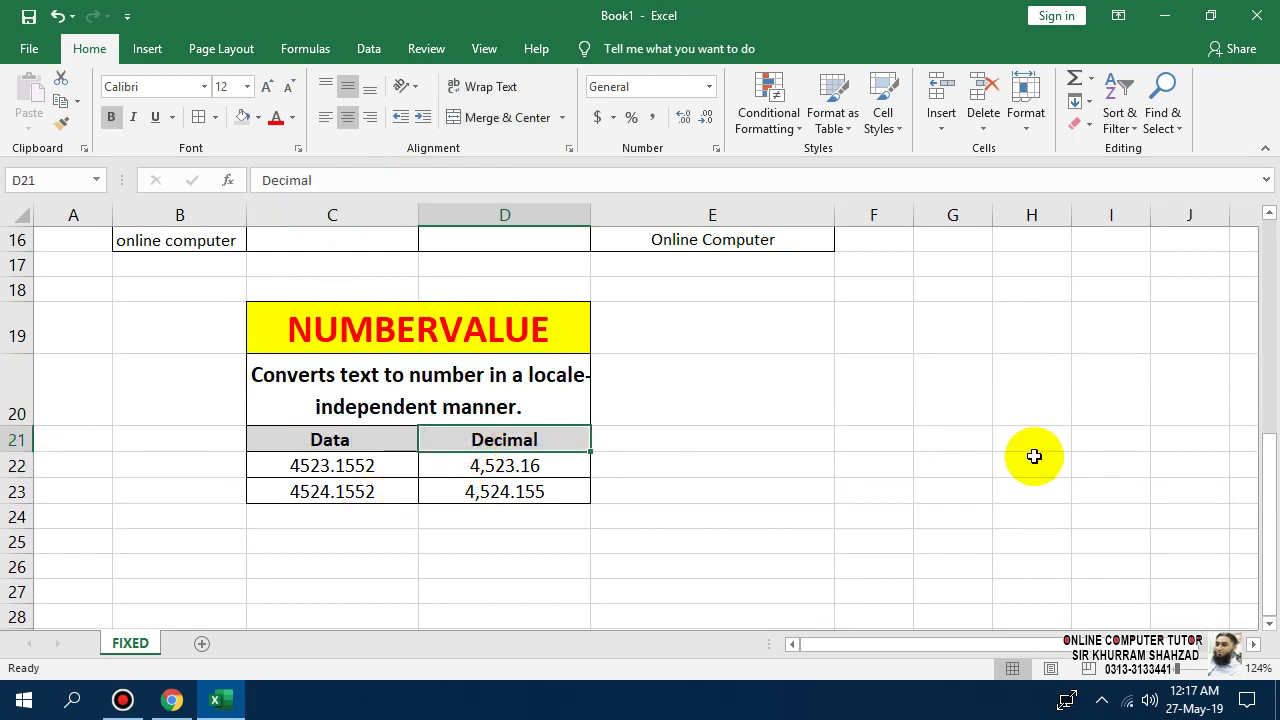
pyautogui.write('RESULT')
pyautogui.press('Return')
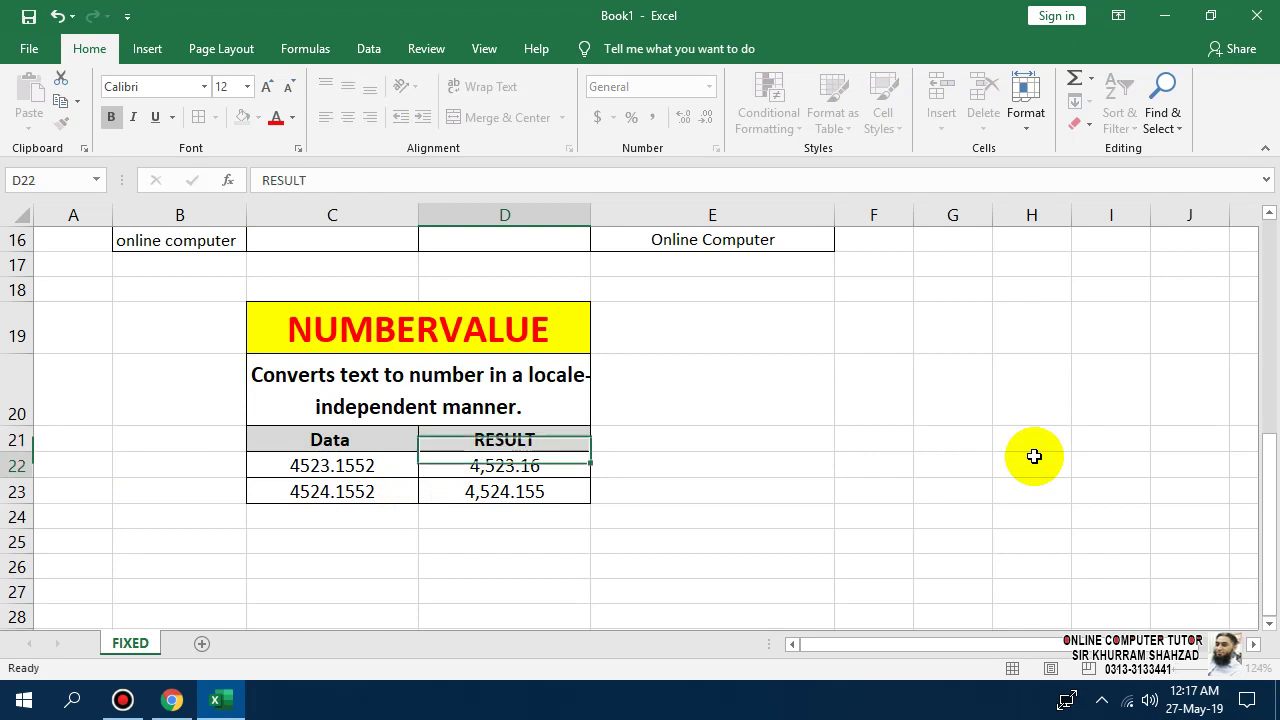
# Step: Delete the old values from D22:D23 and C22:C23 in the NUMBERVALUE table
pyautogui.hotkey('shift', 'Down')
pyautogui.press('Delete')
pyautogui.press('Left')
pyautogui.hotkey('shift', 'Down')
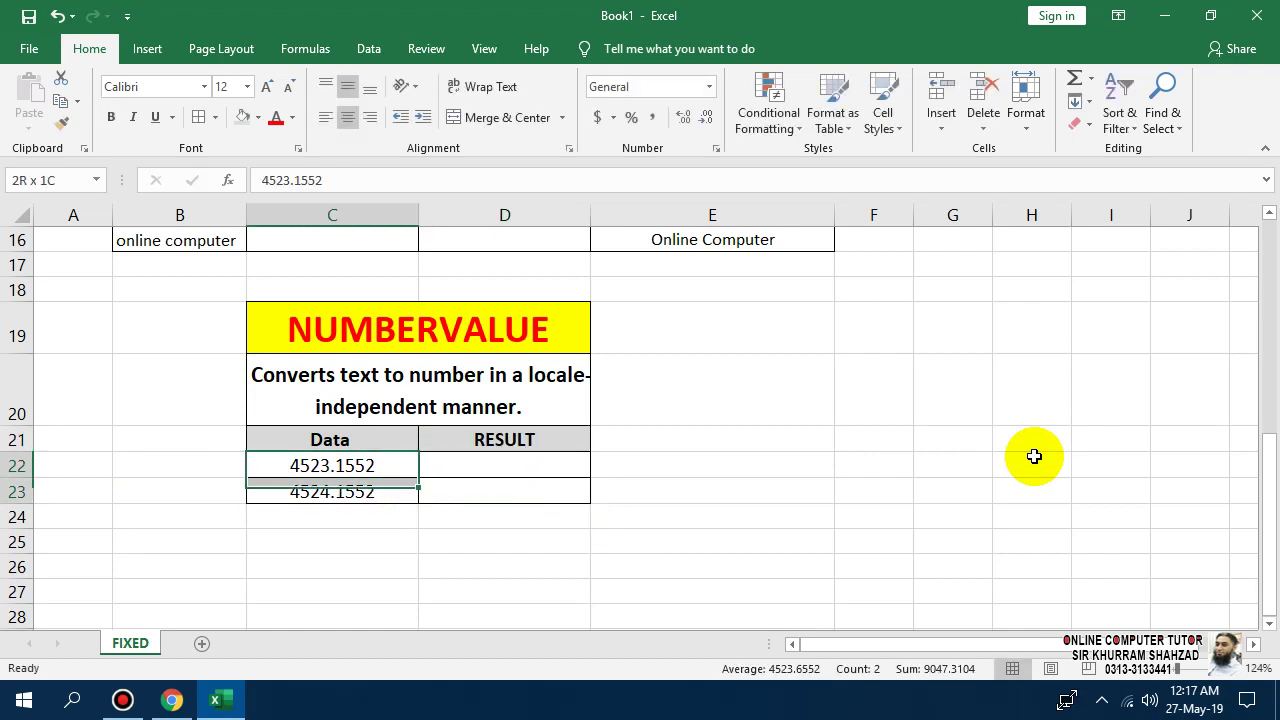
pyautogui.hotkey('ctrl', 'x')
pyautogui.press('Delete')
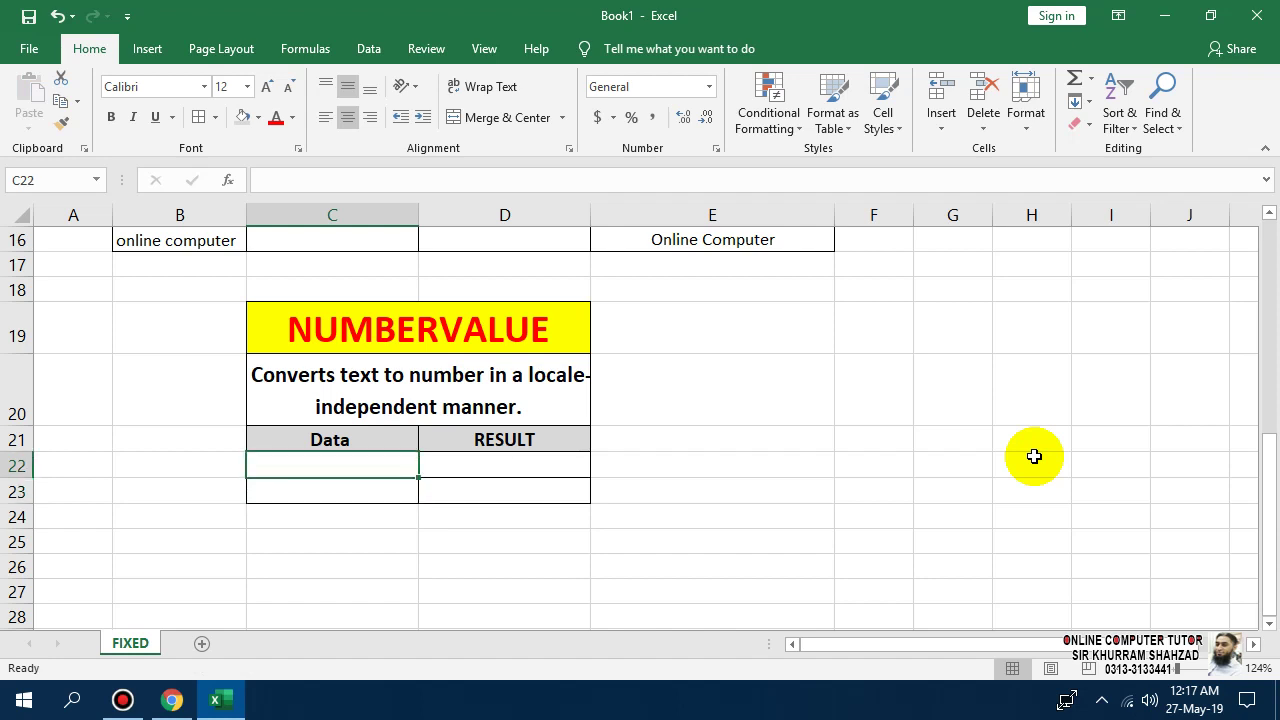
# Step: Enter the sample values 3.522,98, 2888,98 and 3222.98 in cells C22 to C24 of the Data column
pyautogui.write('3.552')
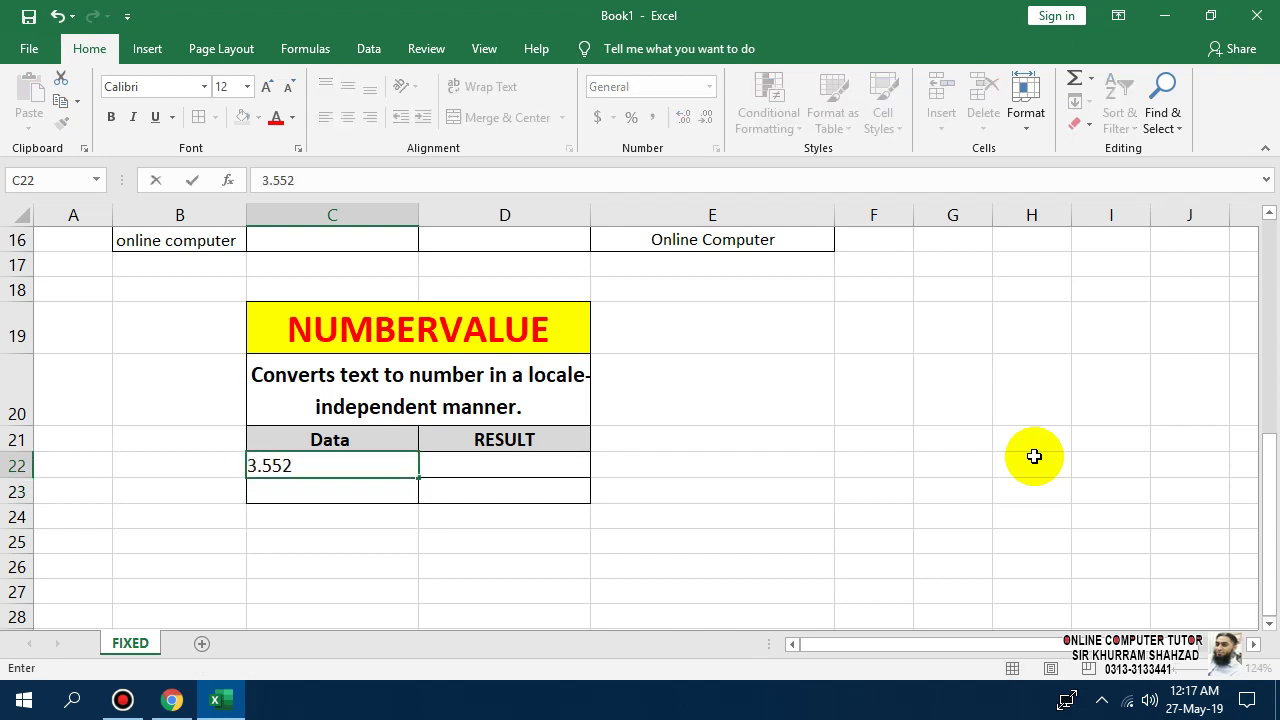
pyautogui.press('BackSpace')
pyautogui.press('BackSpace')
pyautogui.write('22,98')
pyautogui.press('Return')
pyautogui.write('2')
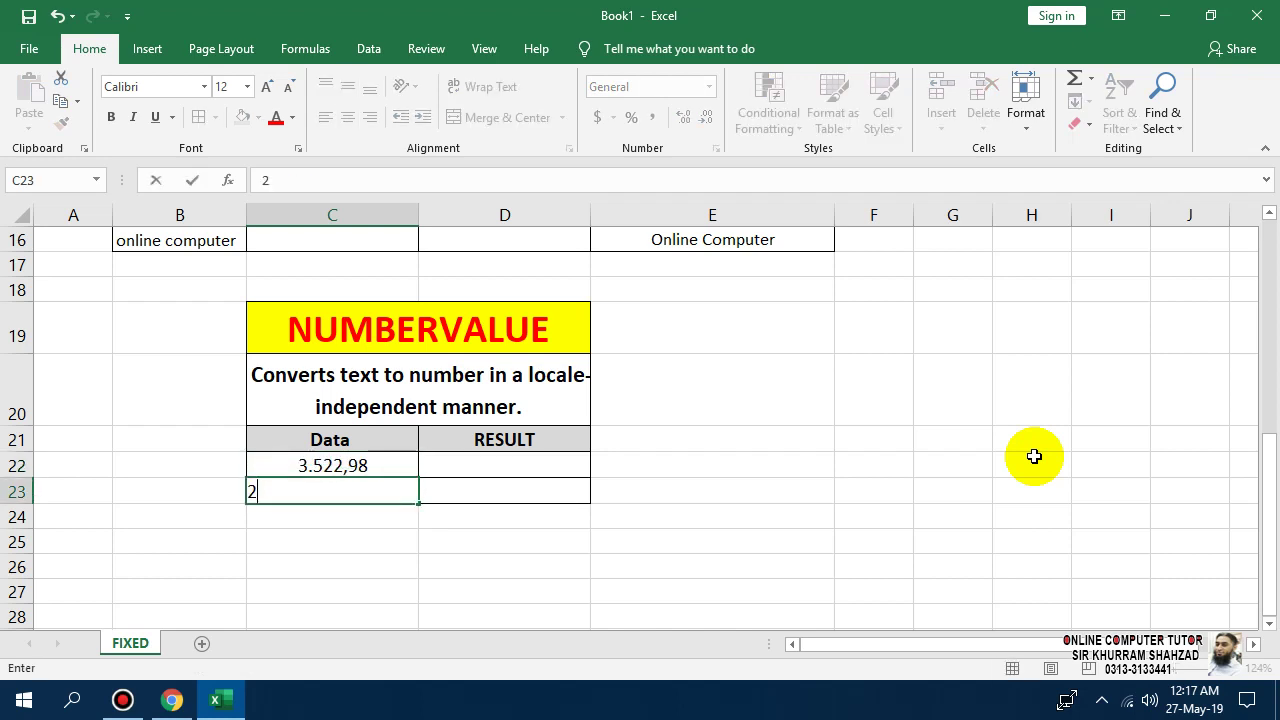
pyautogui.write('888,98')
pyautogui.press('Return')
pyautogui.write('3222')
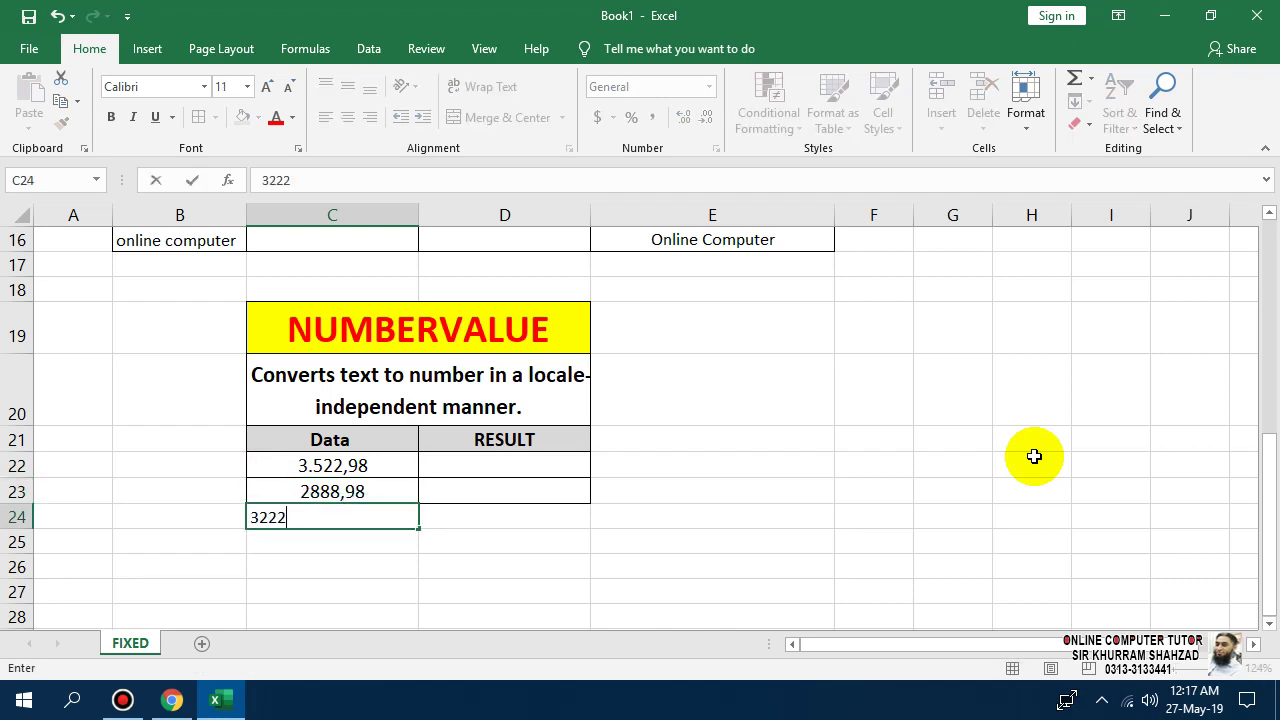
pyautogui.press('Return')
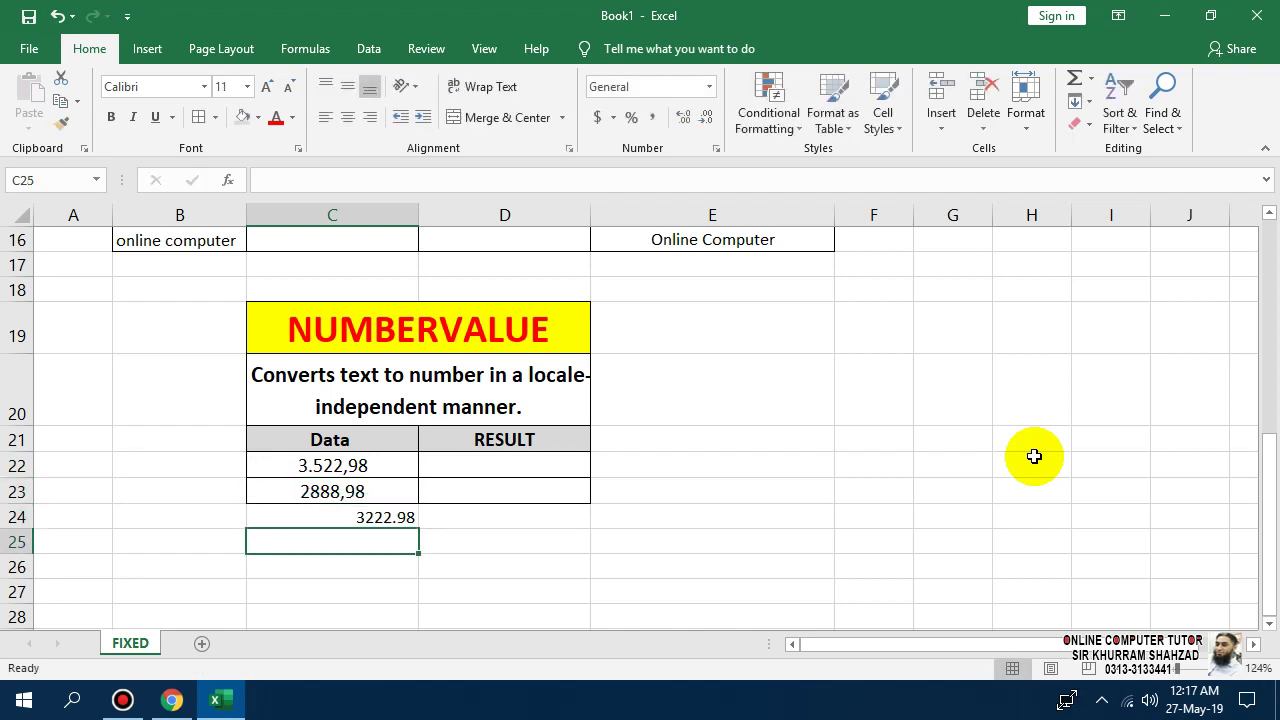
# Step: Add borders to cells C22:D24 and center their contents
pyautogui.press('Up')
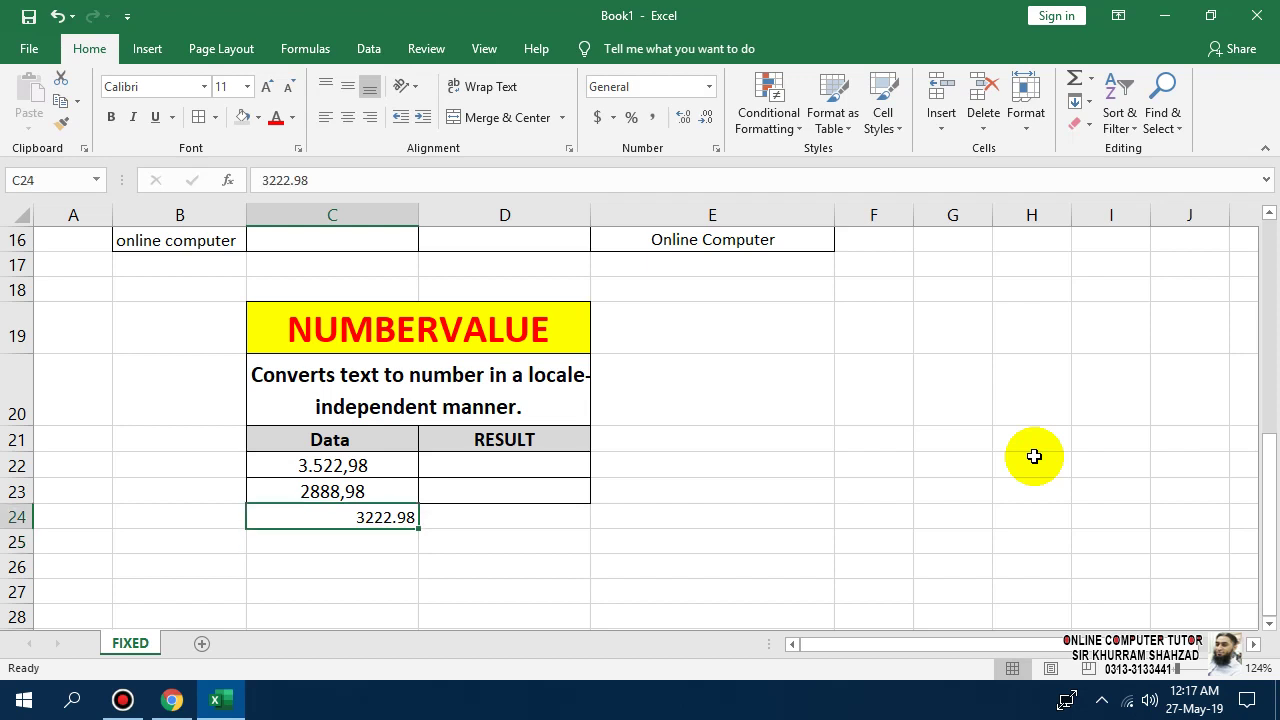
pyautogui.press('Up')
pyautogui.press('Up')
pyautogui.hotkey('shift', 'Down')
pyautogui.hotkey('shift', 'Down')
pyautogui.hotkey('shift', 'Right')
pyautogui.hotkey('shift', 'Right')
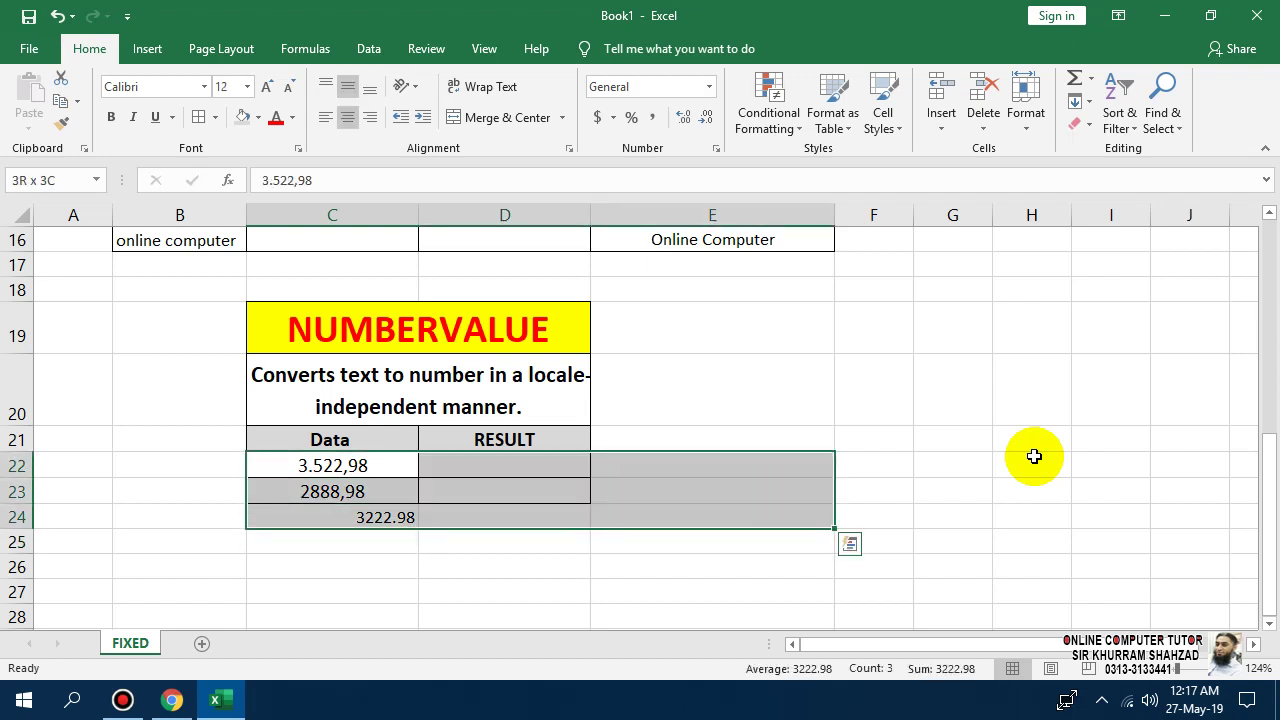
pyautogui.hotkey('shift', 'Left')
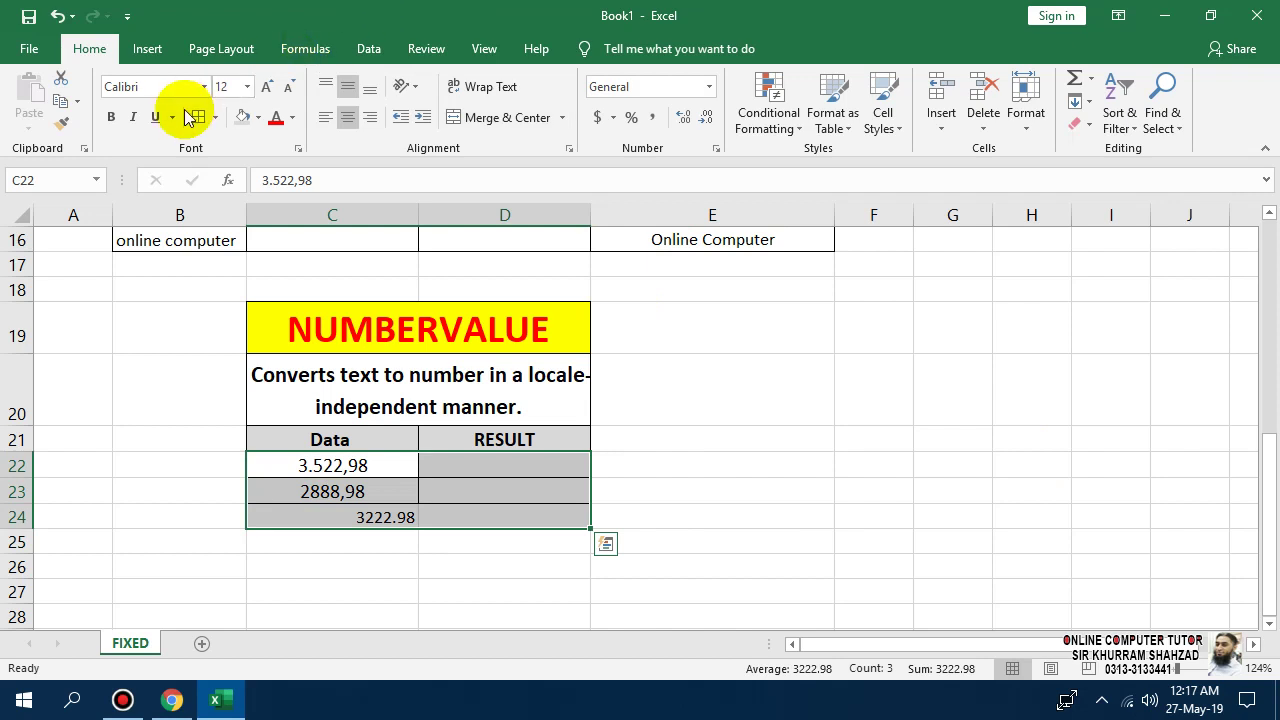
pyautogui.click(348, 117)
pyautogui.click(348, 117)
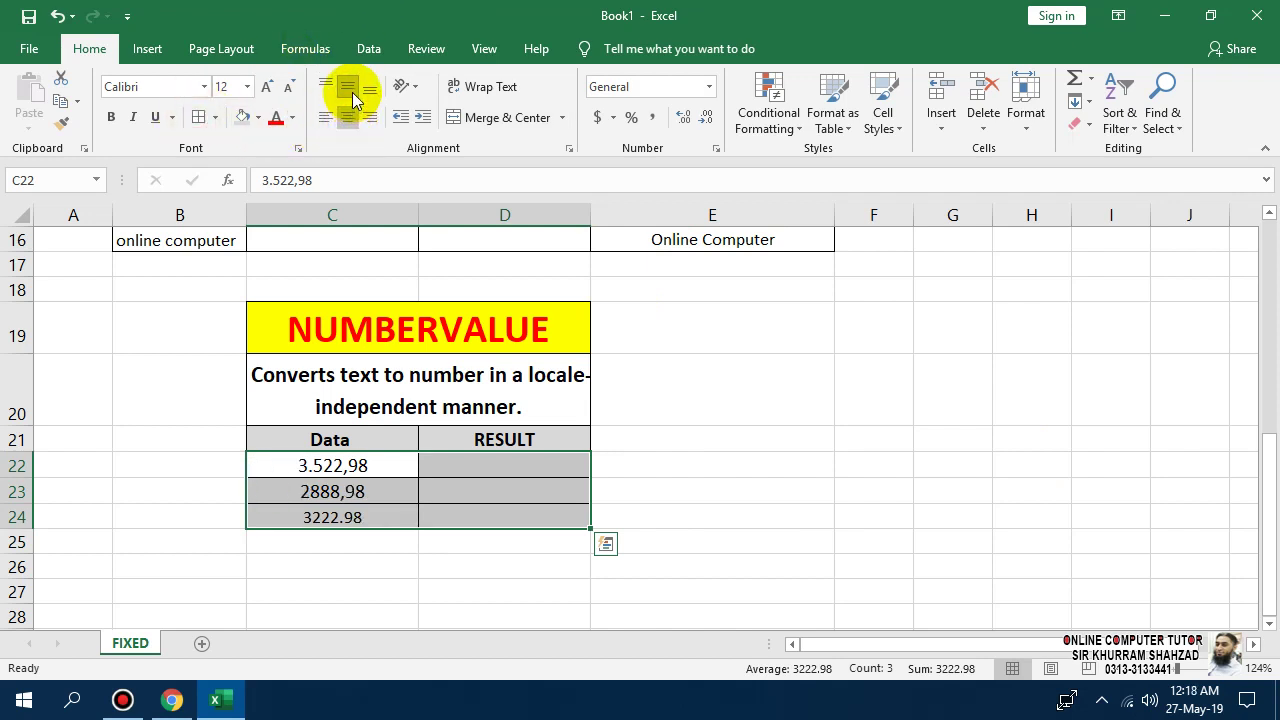
pyautogui.click(522, 576)
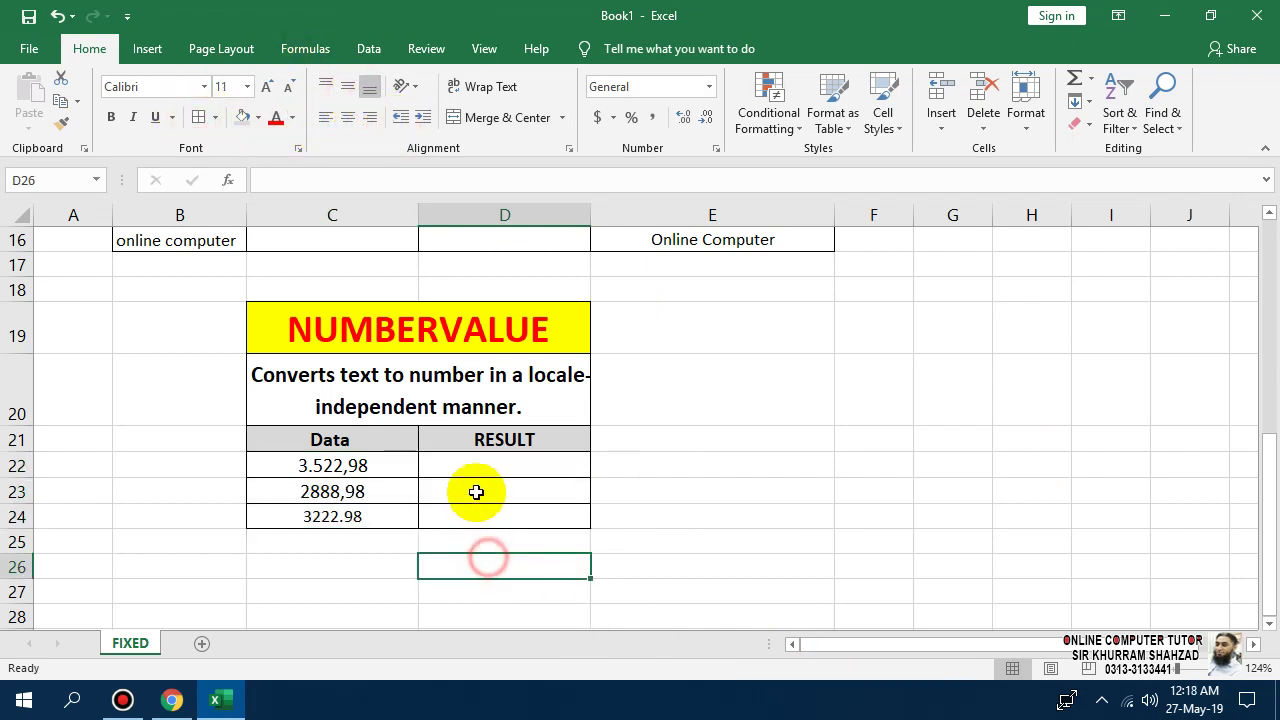
# Step: Enter the formula =NUMBERVALUE(B22,",",".") in cell D22
pyautogui.click(471, 463)
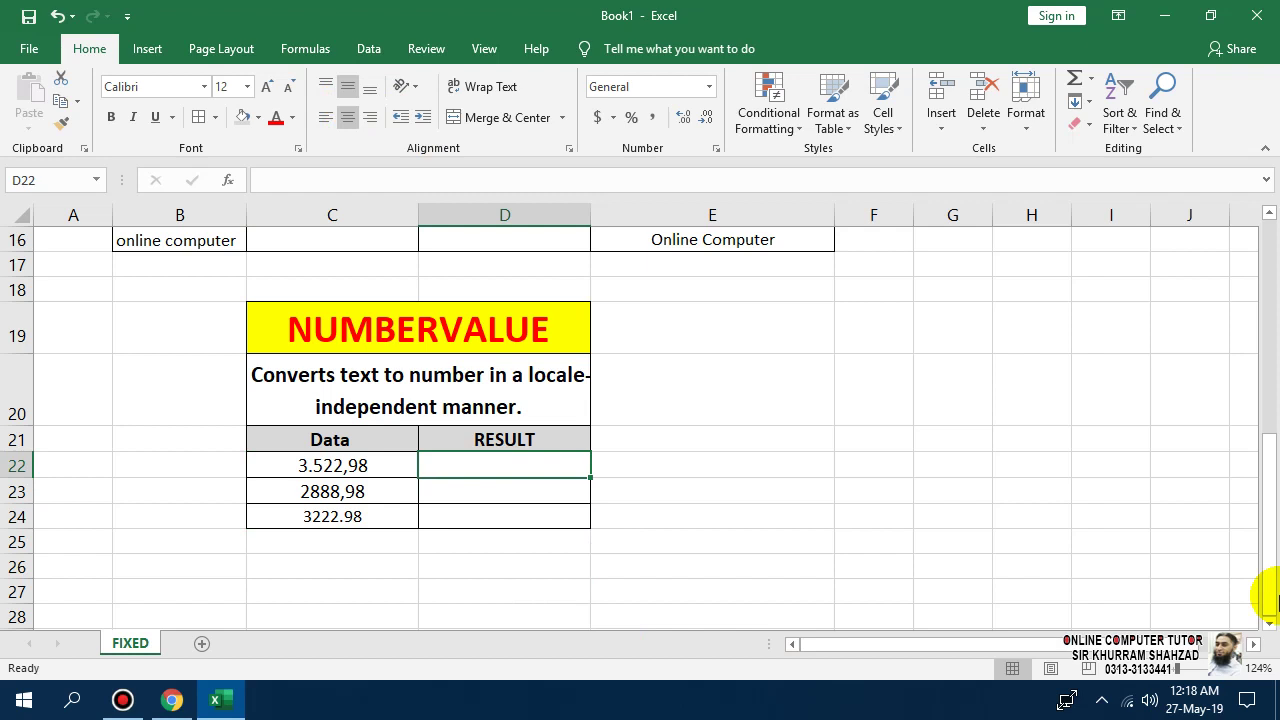
pyautogui.write('=N')
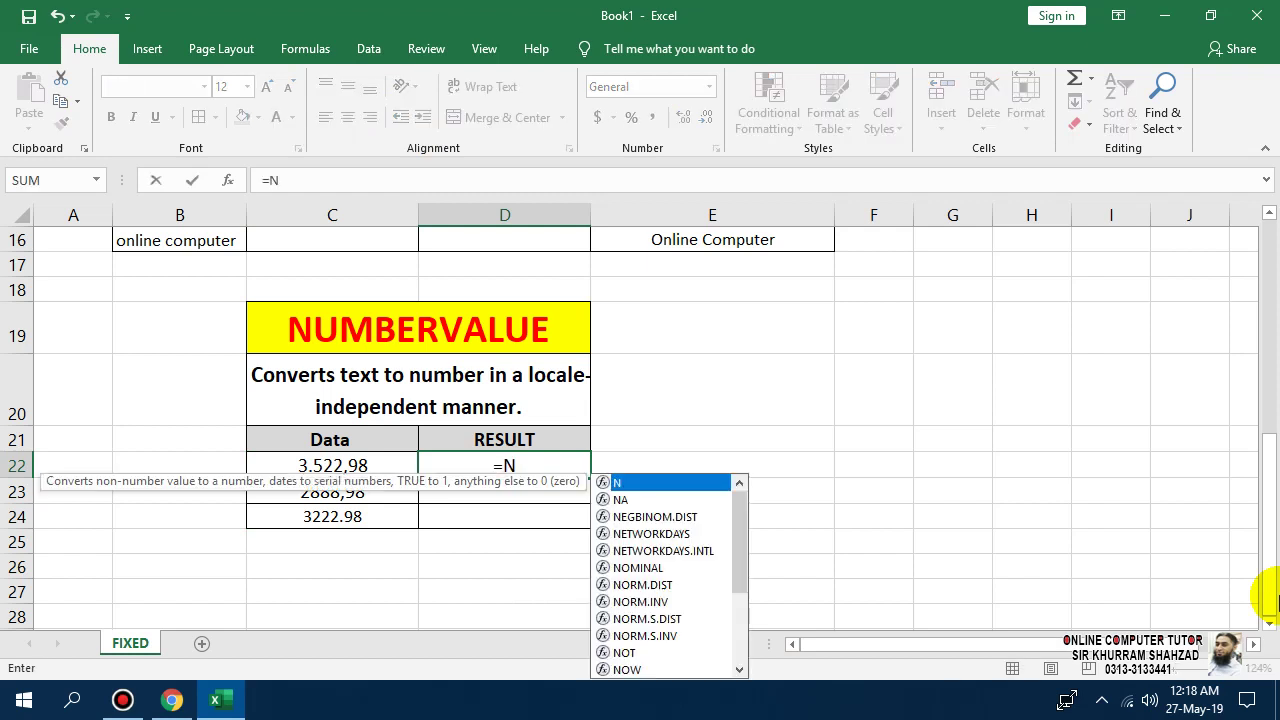
pyautogui.write('UMBERVALU')
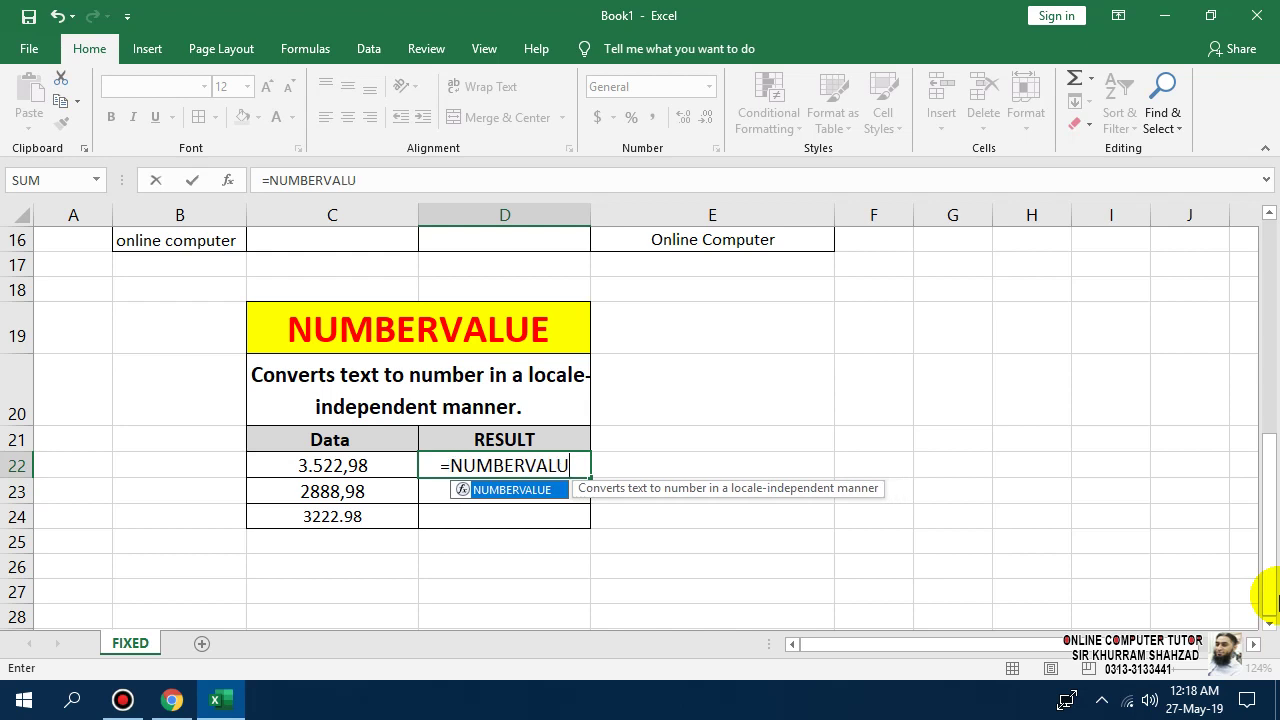
pyautogui.write('E(')
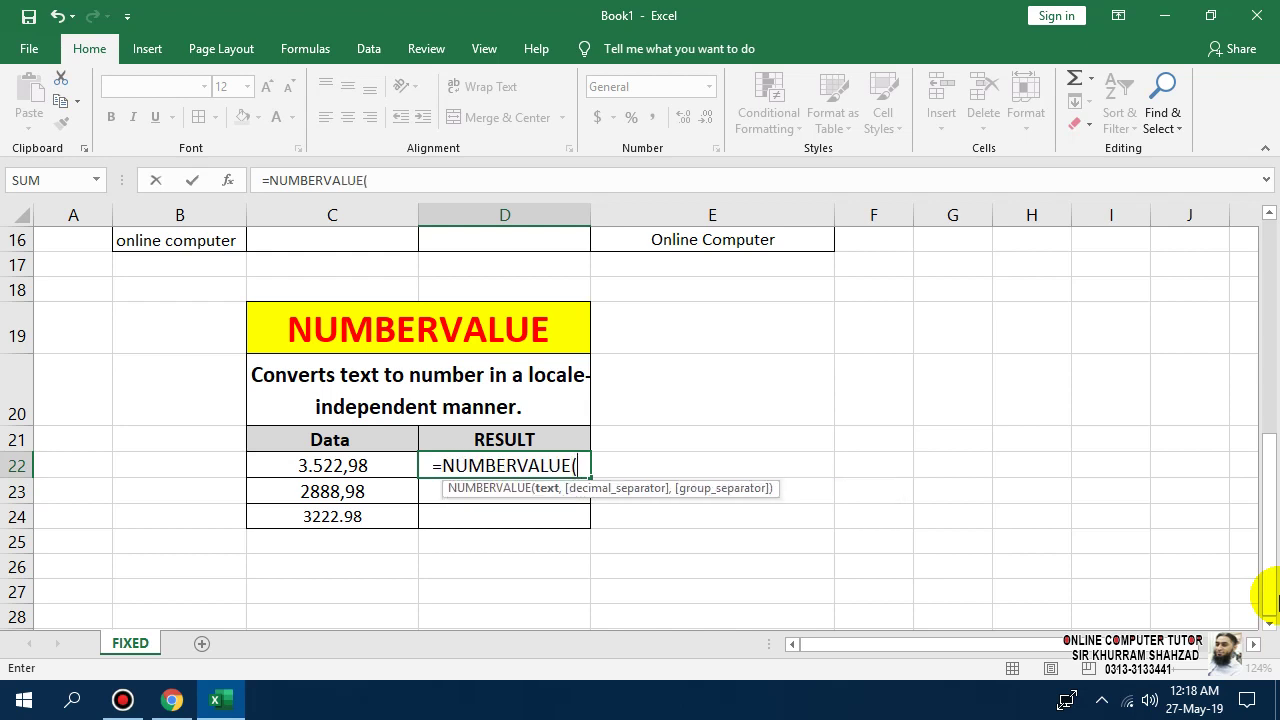
pyautogui.press('Left')
pyautogui.press('Left')
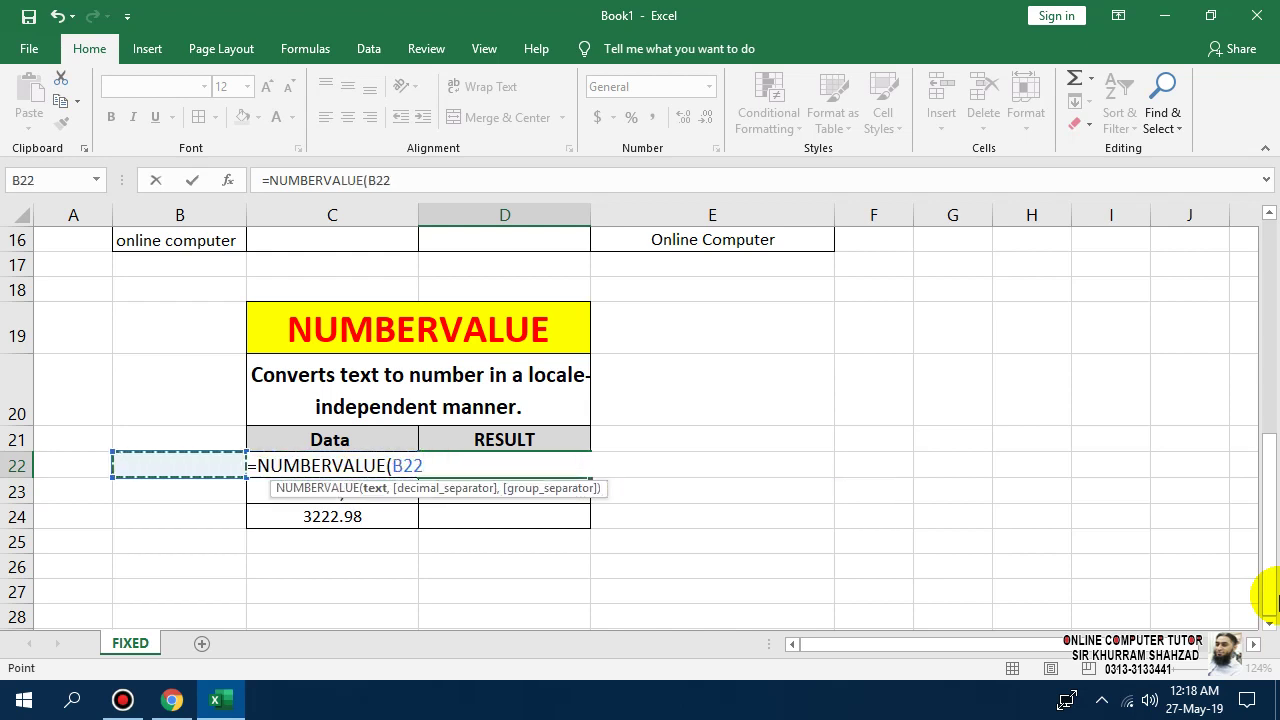
pyautogui.write(',')
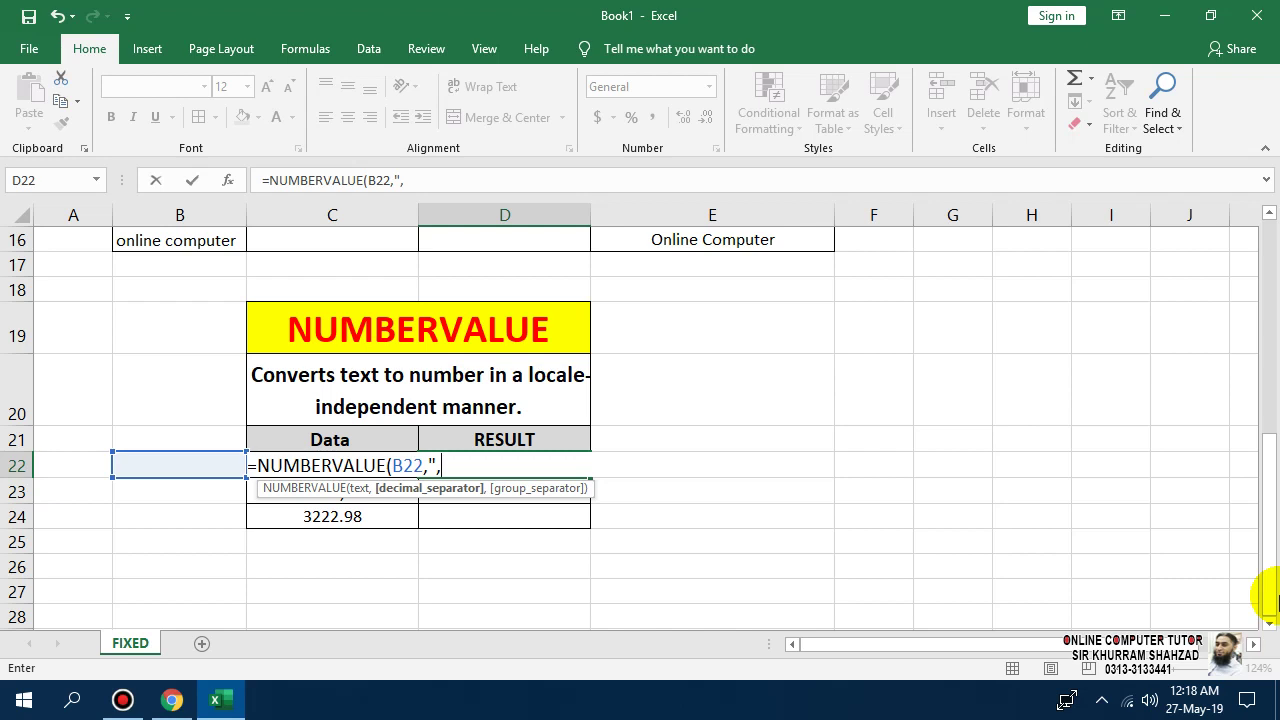
pyautogui.write('",".')
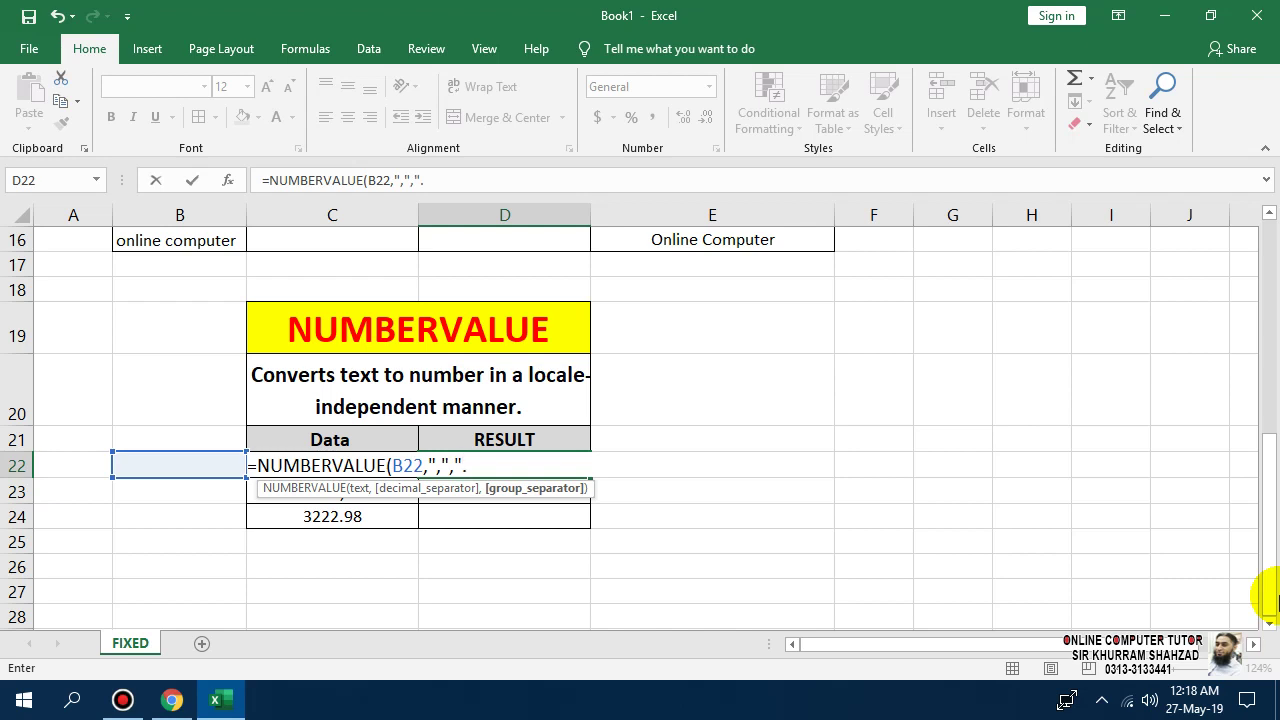
pyautogui.write('")')
pyautogui.press('Return')
pyautogui.press('Up')
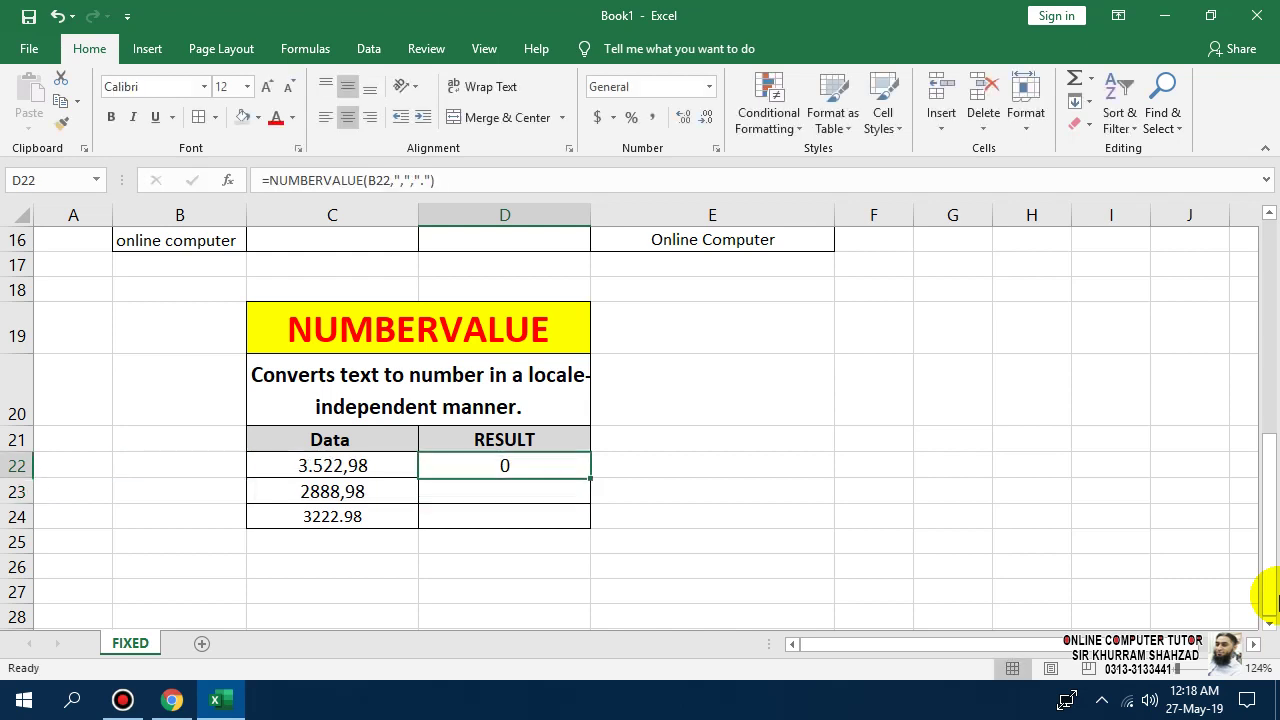
# Step: Correct the text argument of the D22 formula so it reads =NUMBERVALUE(C22,",",".")
pyautogui.press('F2')
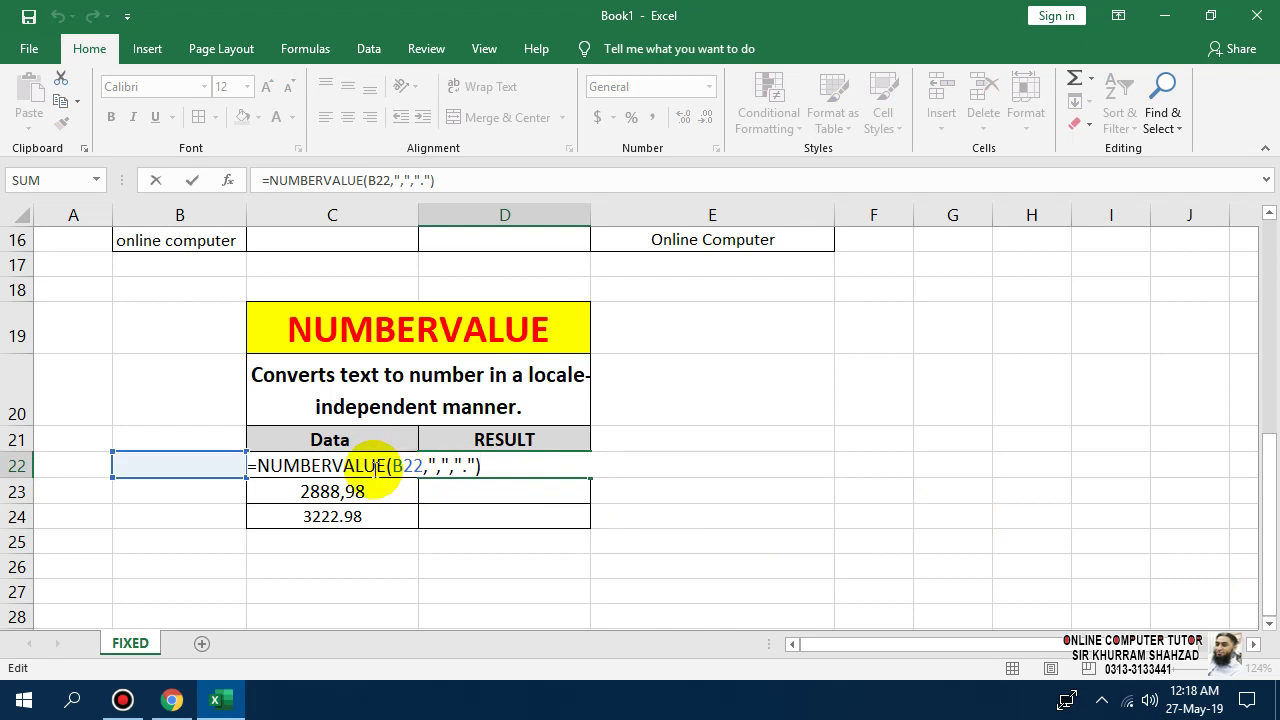
pyautogui.click(426, 465)
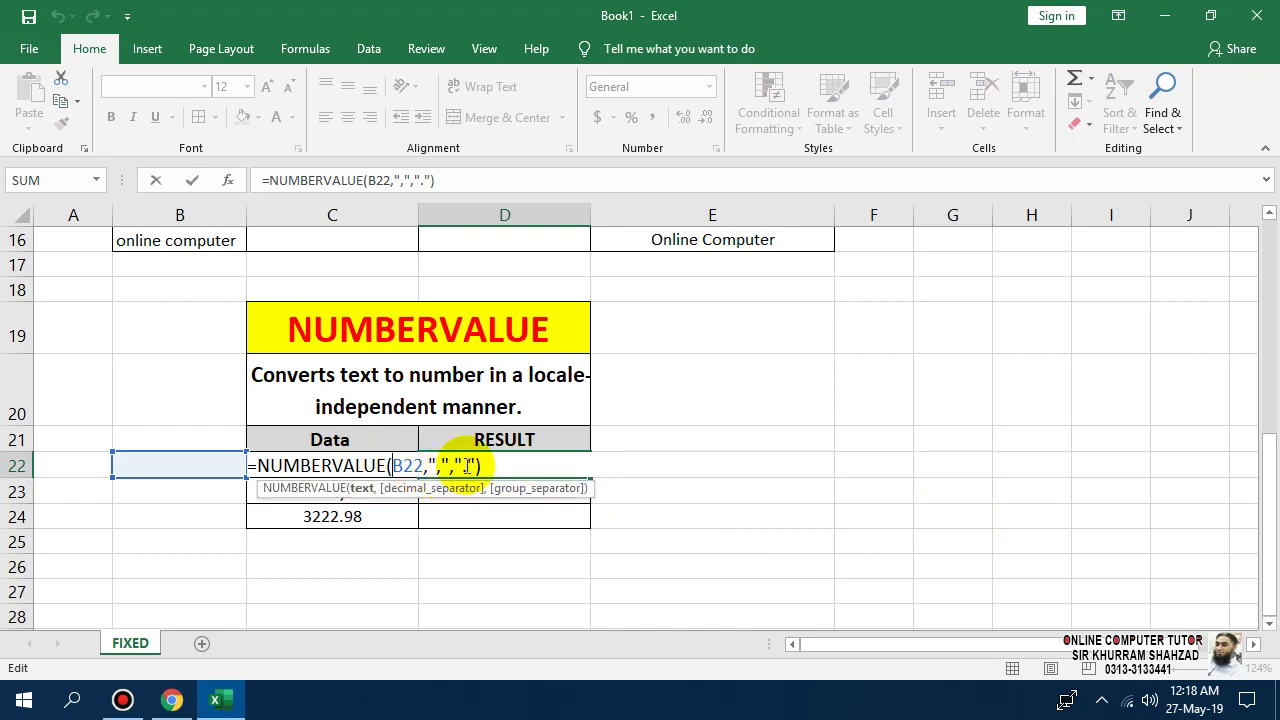
pyautogui.press('BackSpace')
pyautogui.write('C')
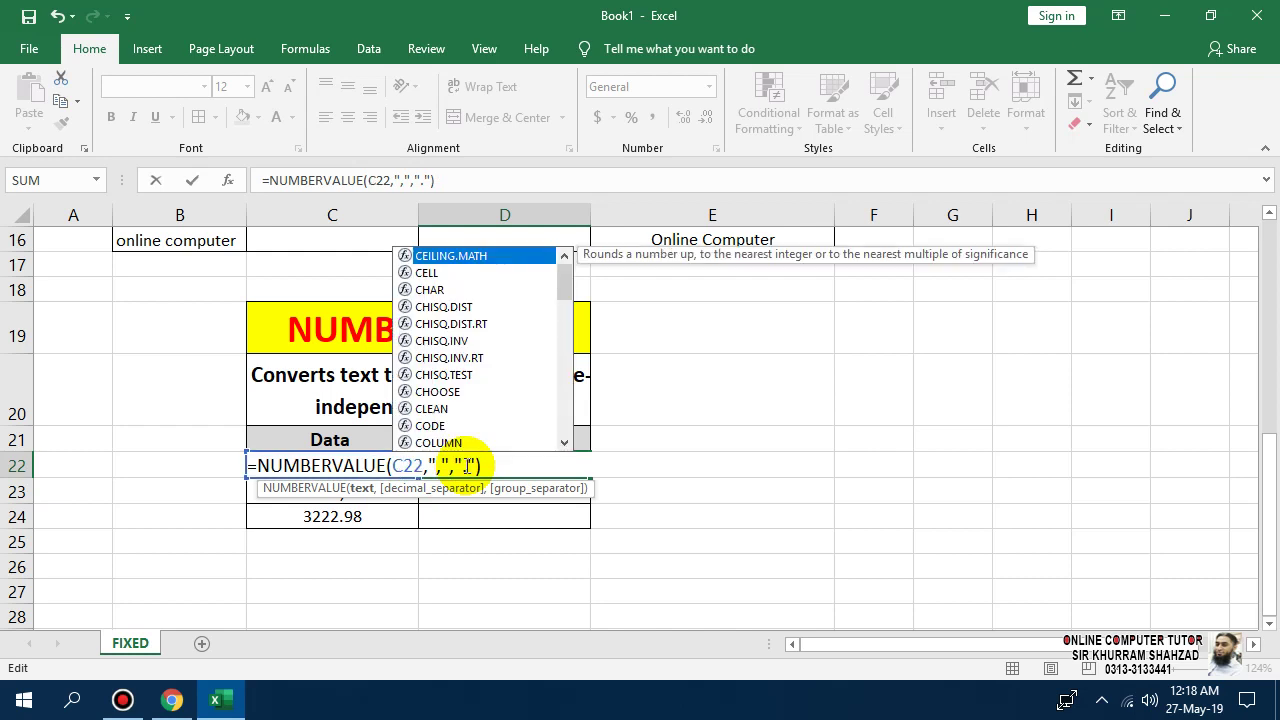
pyautogui.press('Return')
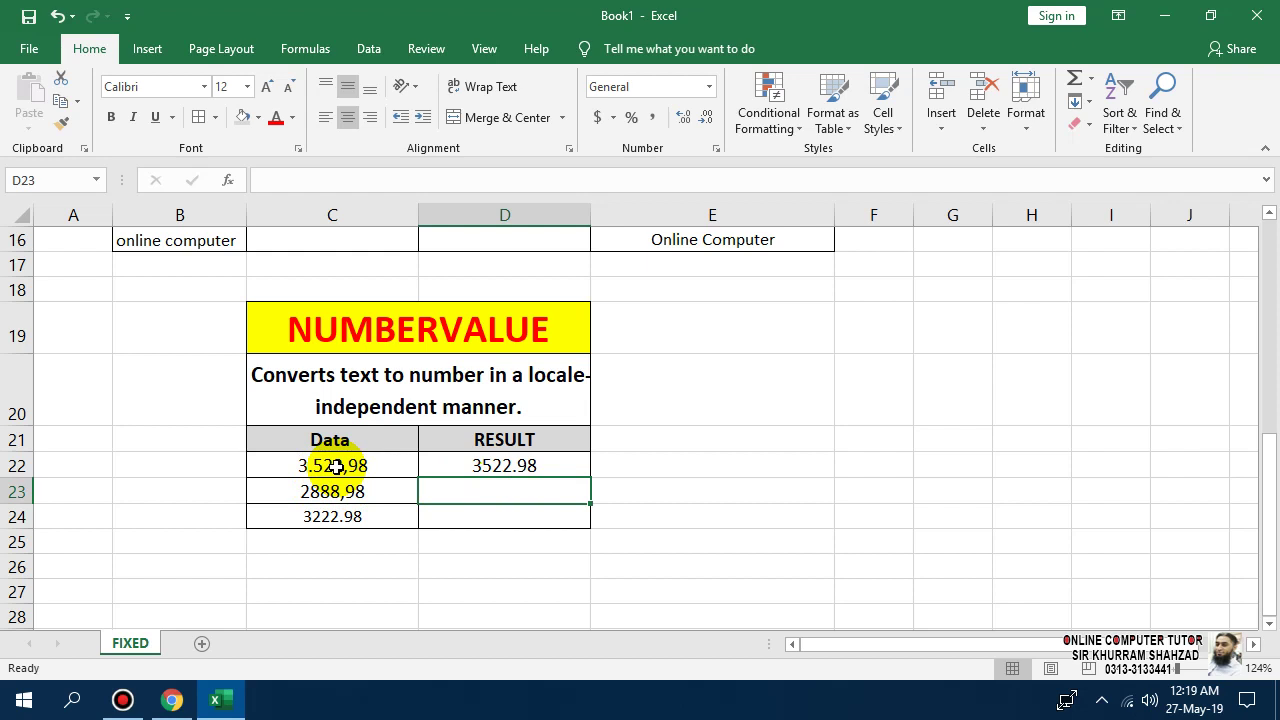
# Step: Fill the NUMBERVALUE formula from cell D22 down through cell D24 of the RESULT column
pyautogui.click(520, 466)
pyautogui.doubleClick(490, 470)
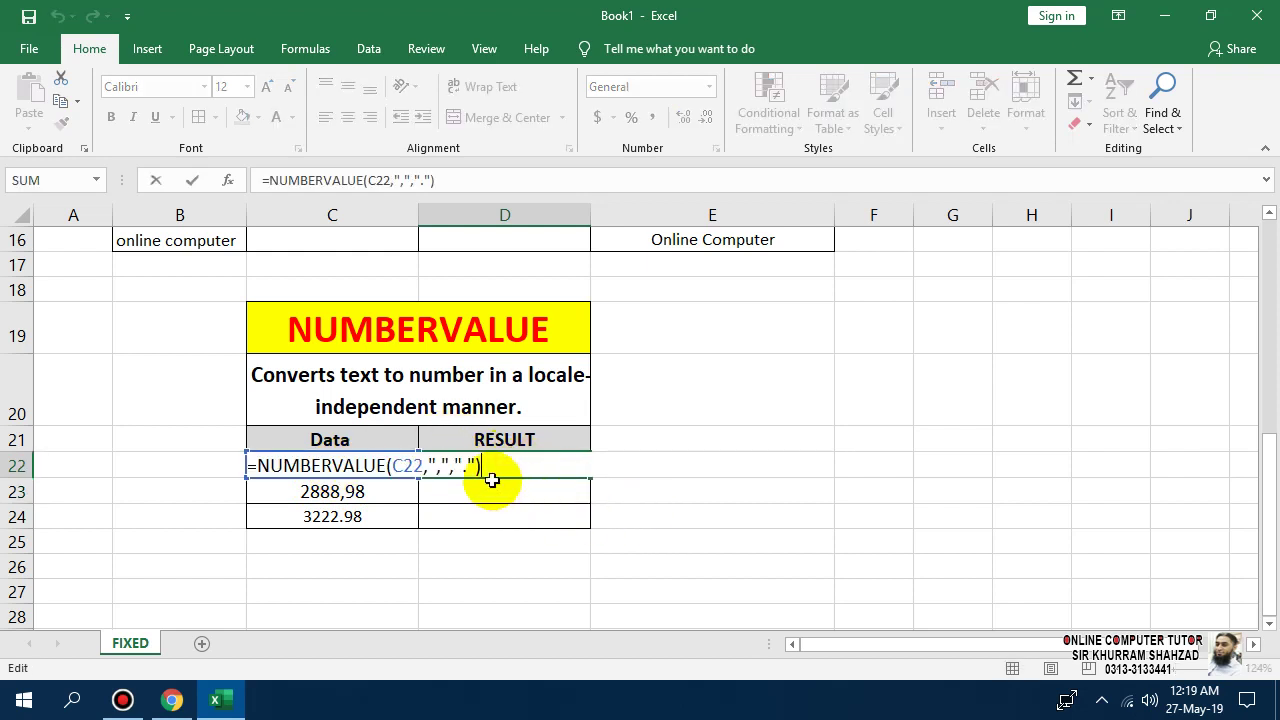
pyautogui.click(432, 466)
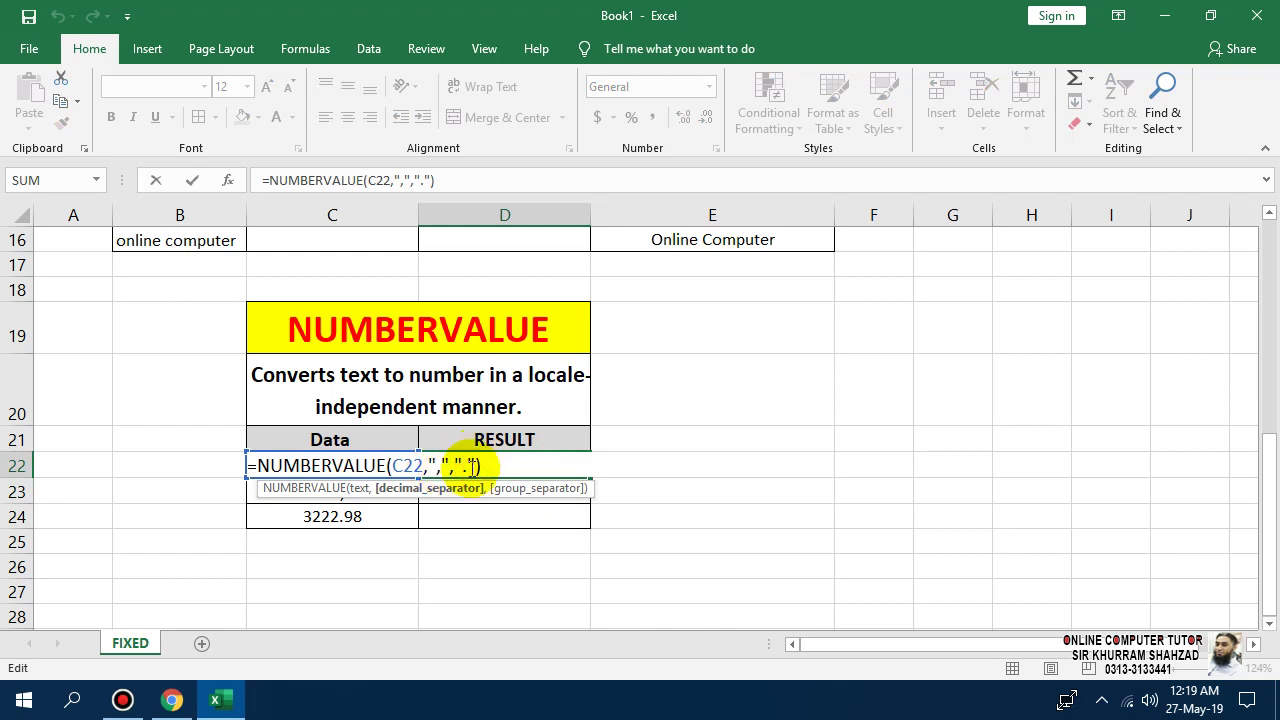
pyautogui.hotkey('ctrl', 'Return')
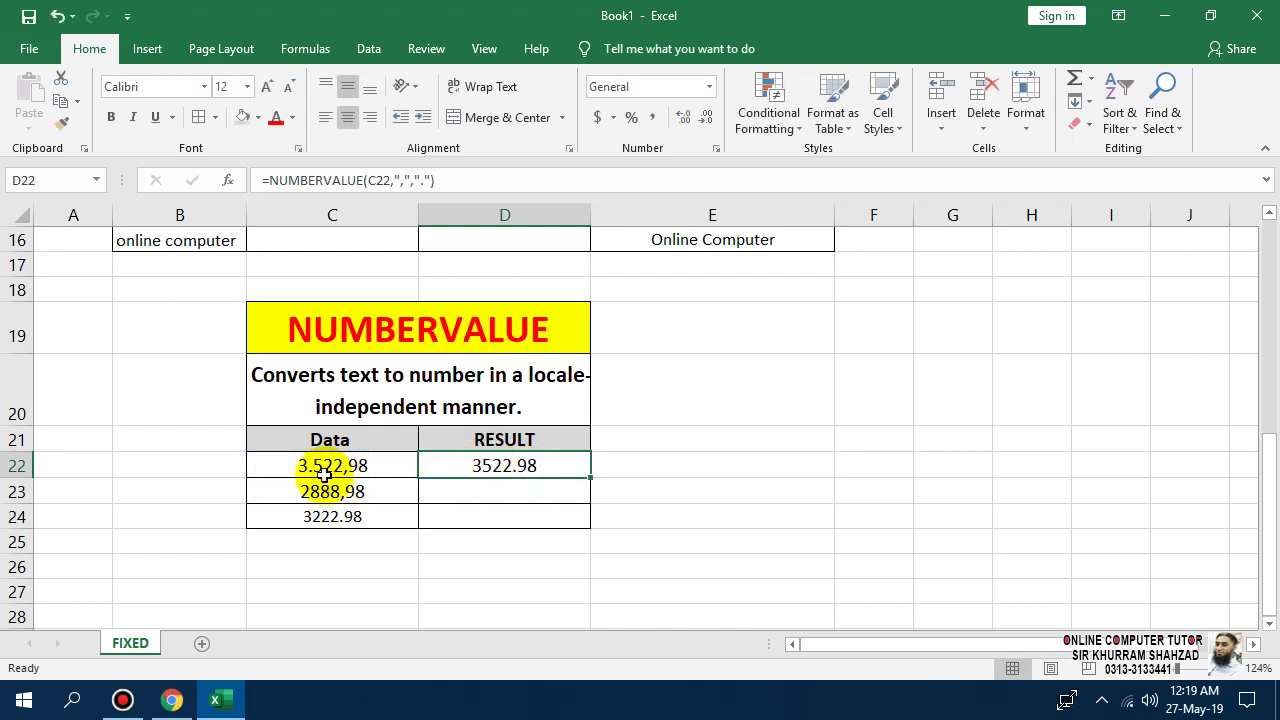
pyautogui.doubleClick(495, 480)
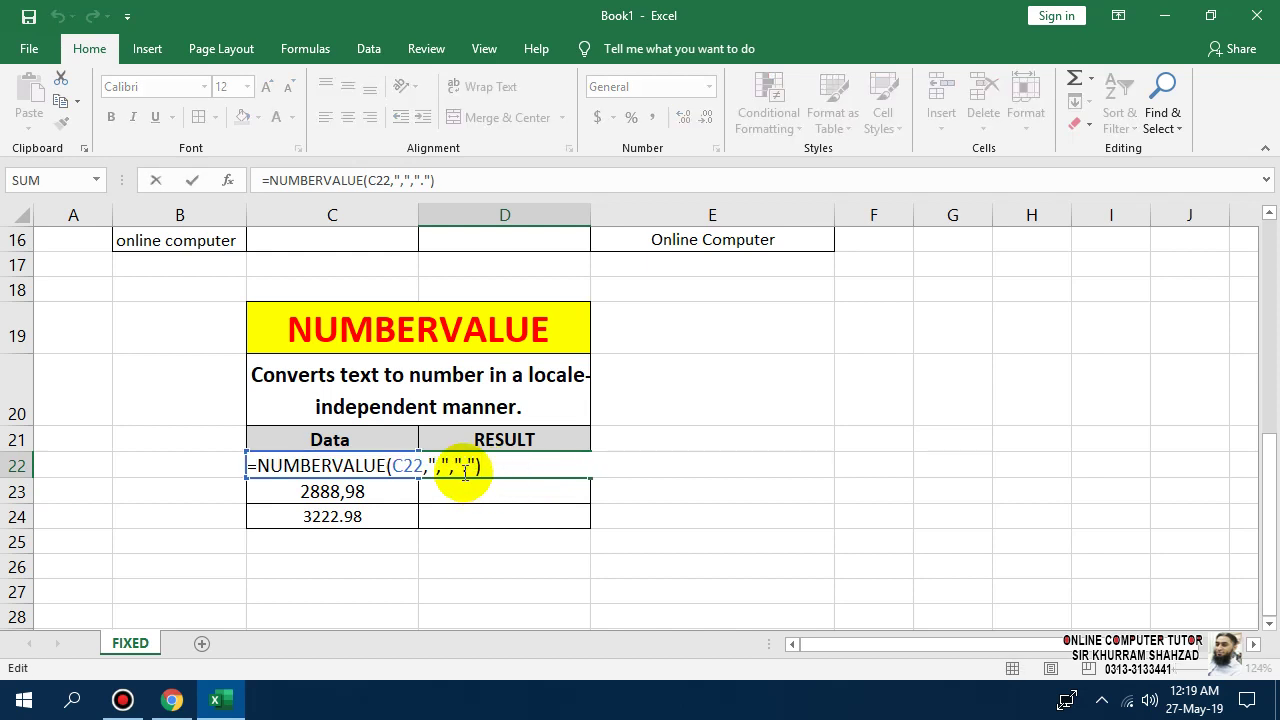
pyautogui.press('Escape')
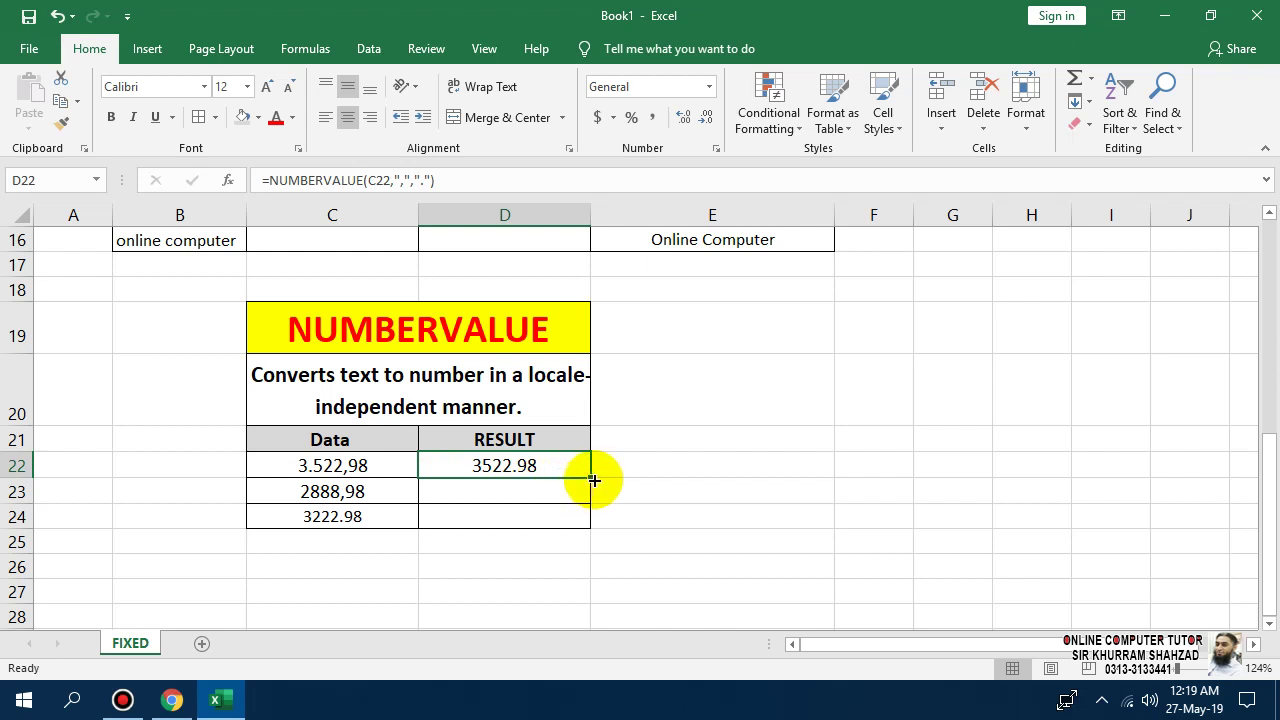
pyautogui.moveTo(590, 478); pyautogui.dragTo(587, 500)
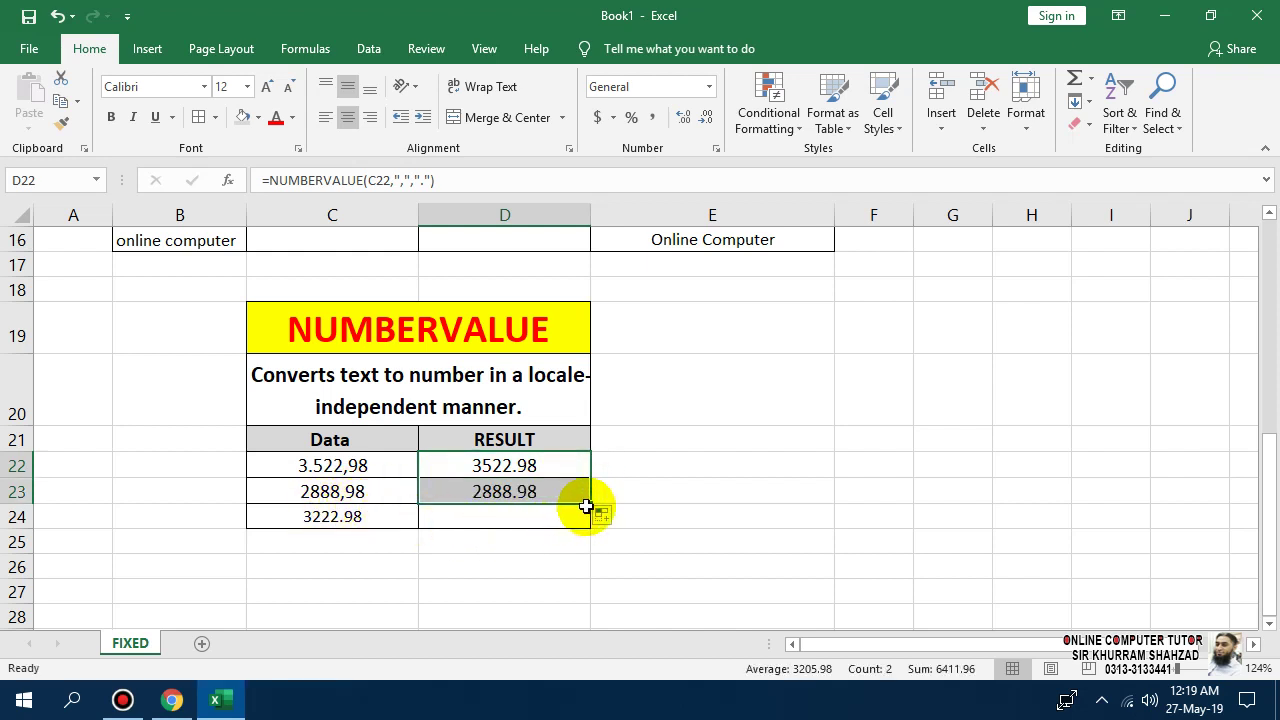
pyautogui.moveTo(590, 503); pyautogui.dragTo(608, 592)
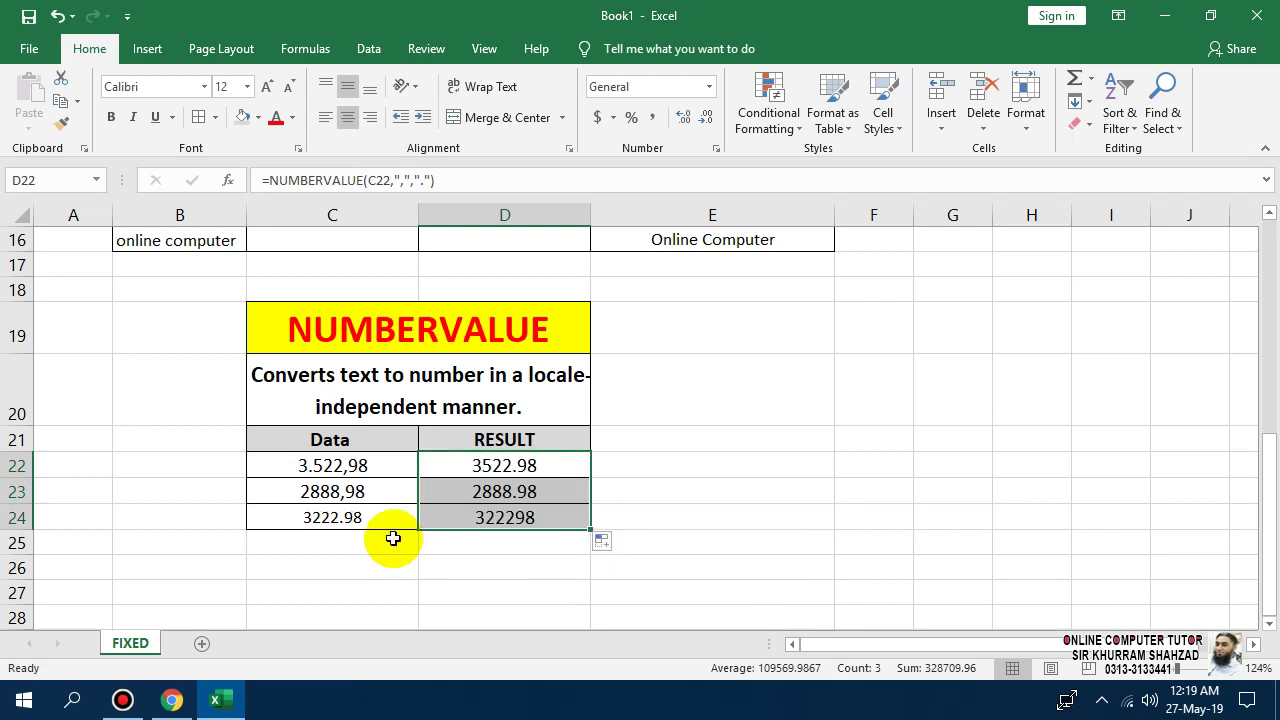
# Step: Examine the formulas and results in D22:D24 against the Data values, especially how D24 treats the decimal and group separators
pyautogui.click(351, 517)
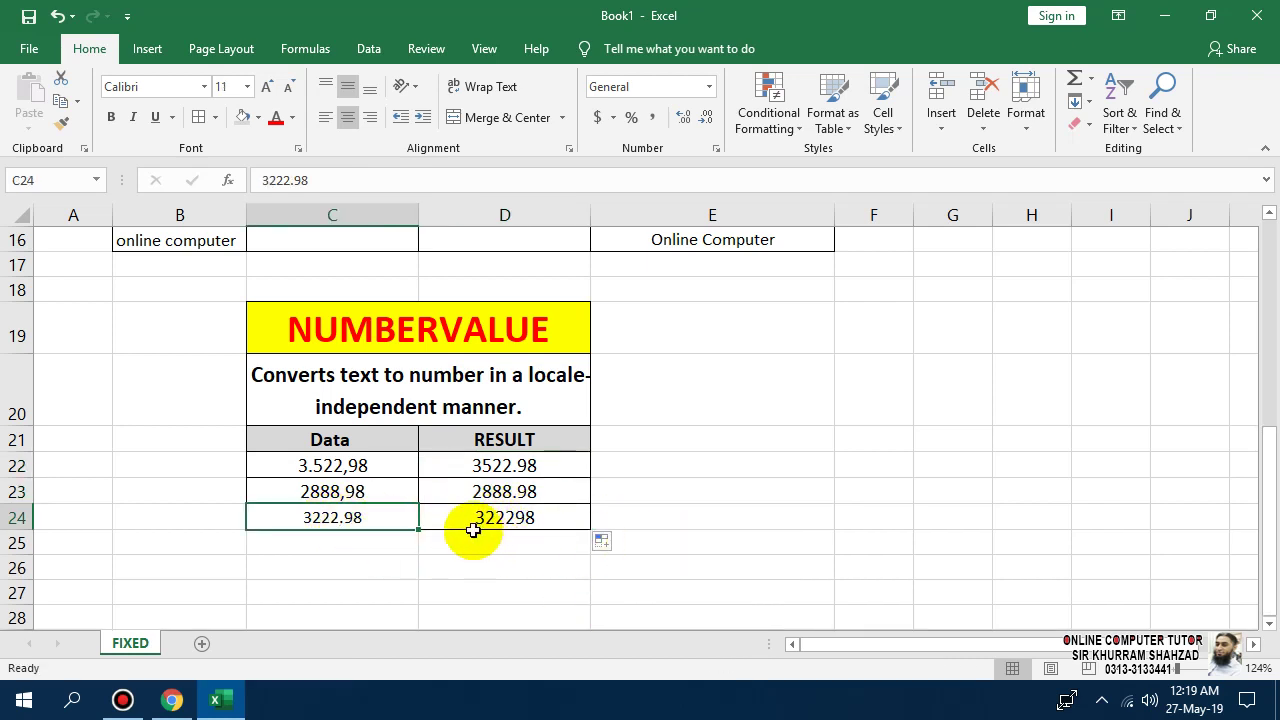
pyautogui.click(343, 491)
pyautogui.doubleClick(480, 521)
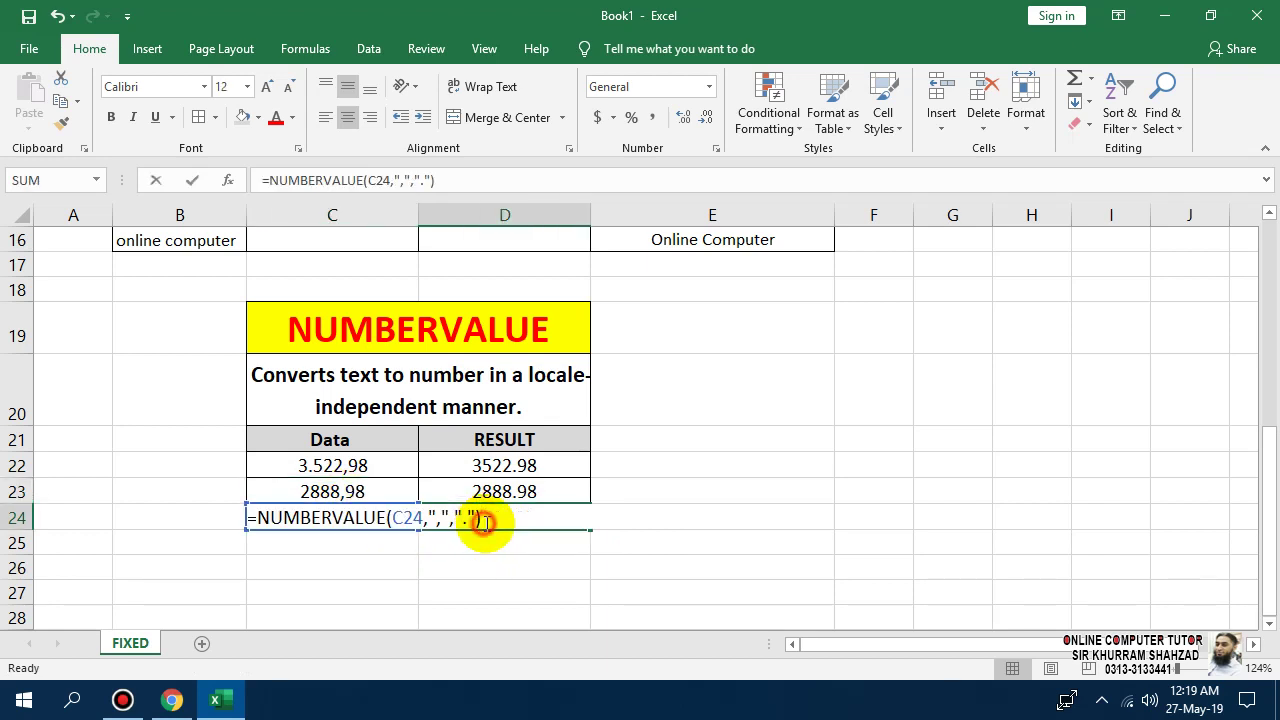
pyautogui.press('Return')
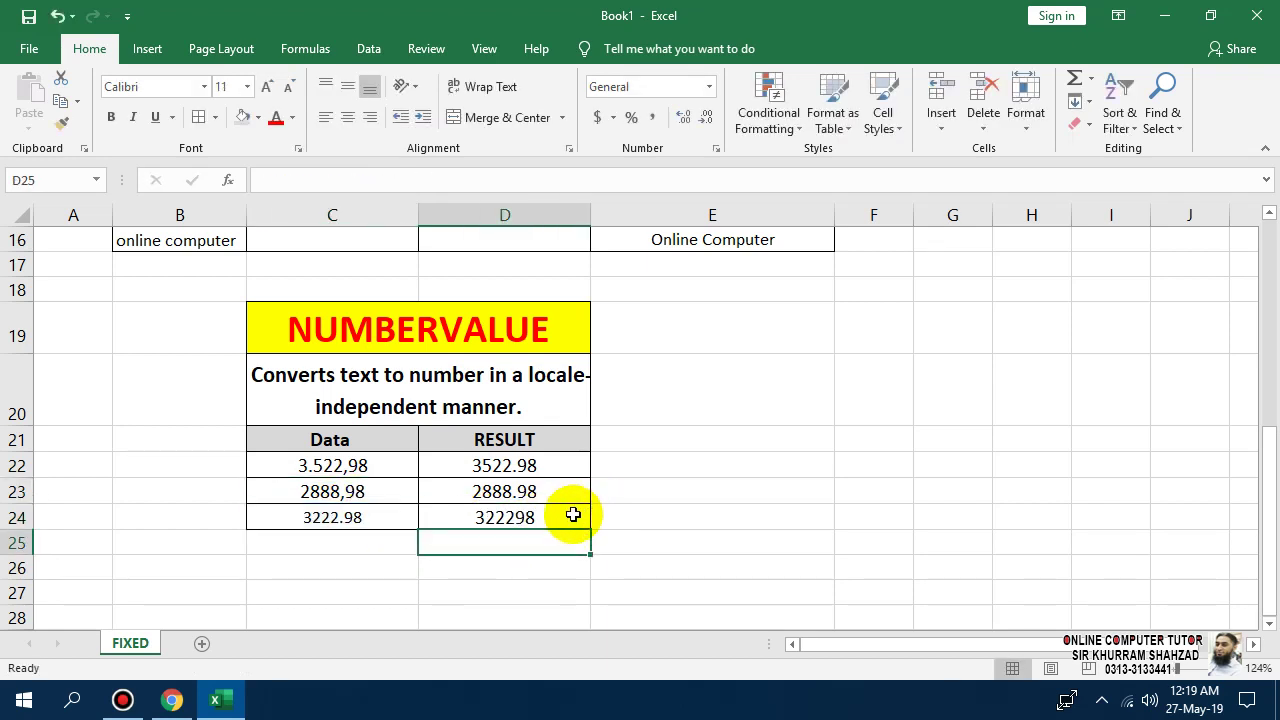
pyautogui.click(371, 521)
pyautogui.click(501, 522)
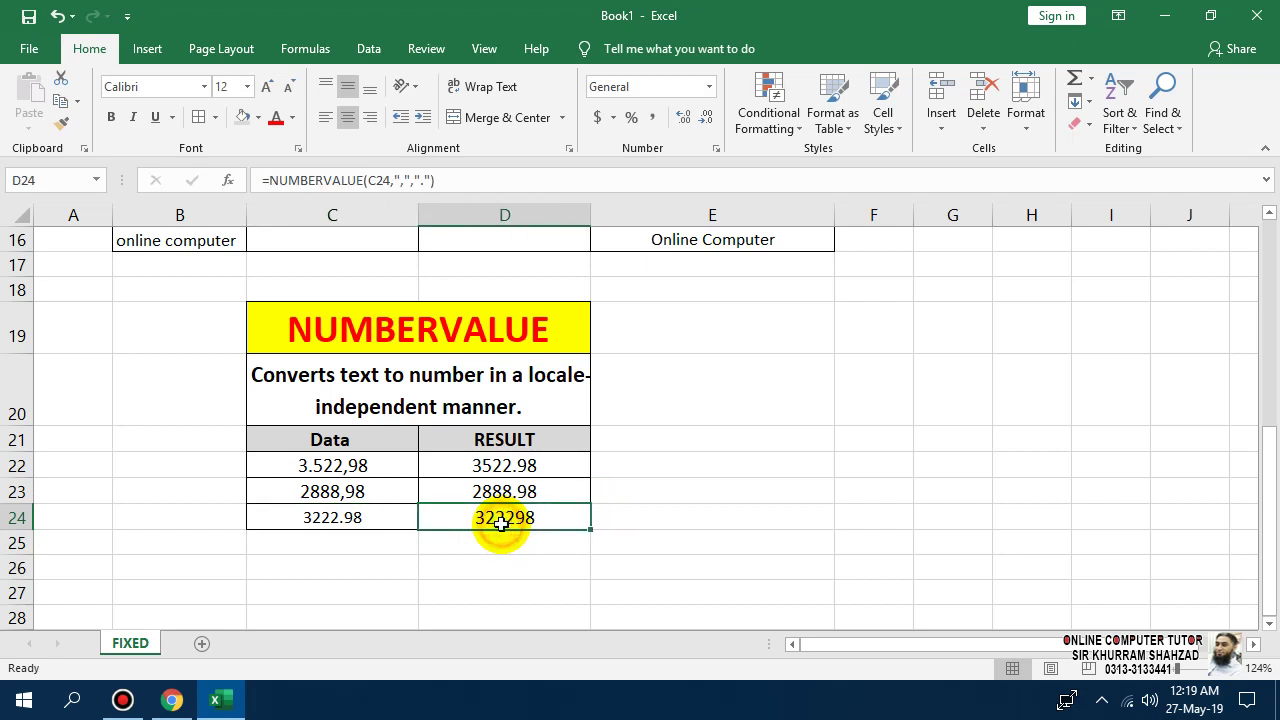
pyautogui.click(517, 465)
pyautogui.click(523, 514)
pyautogui.click(517, 466)
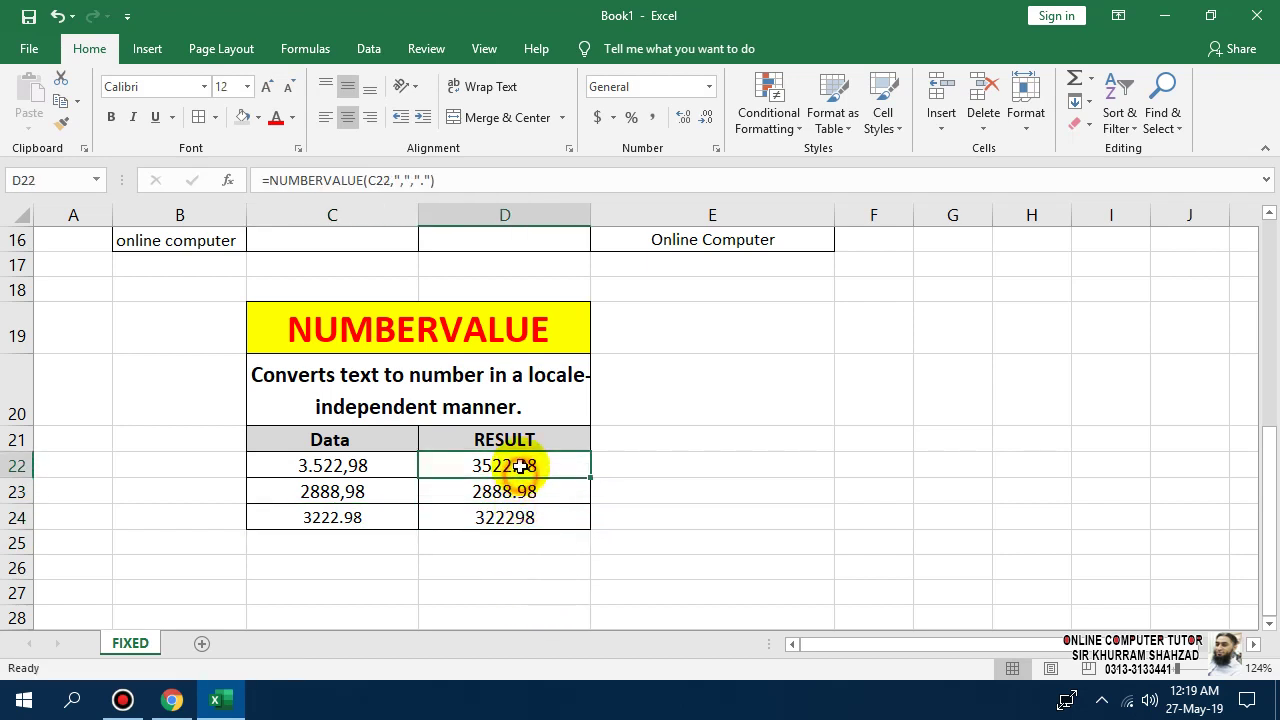
pyautogui.click(523, 492)
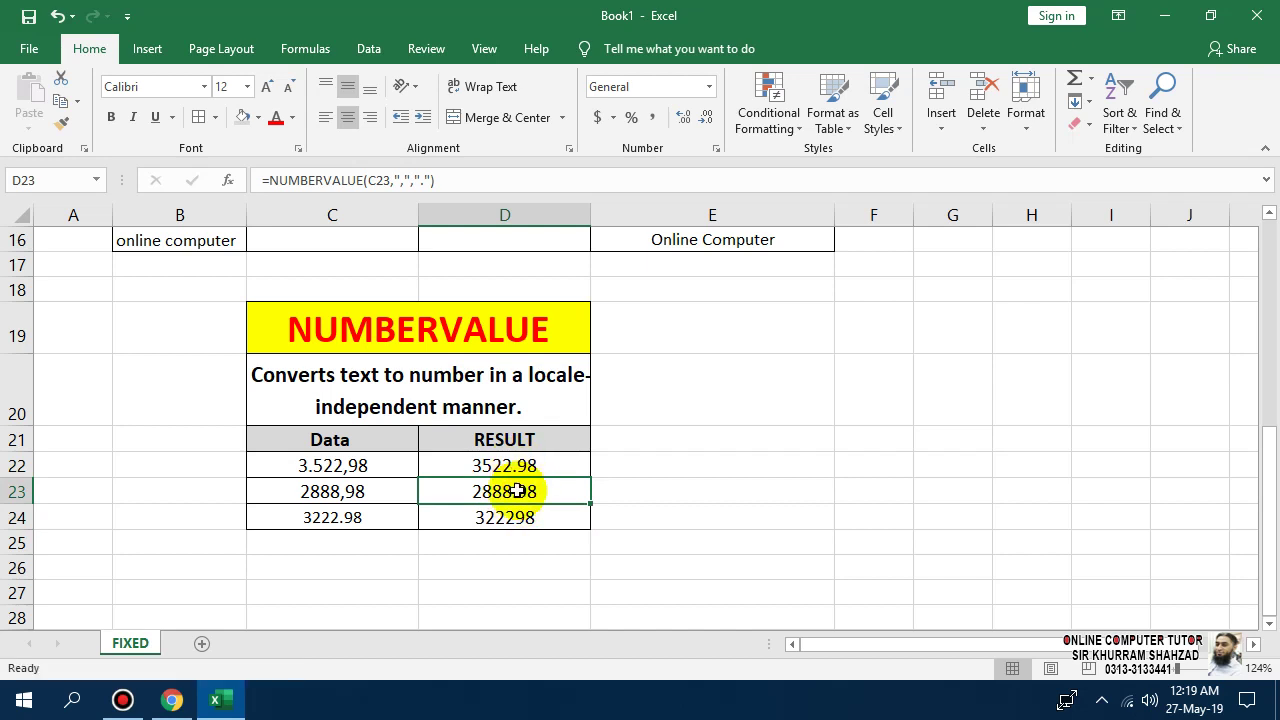
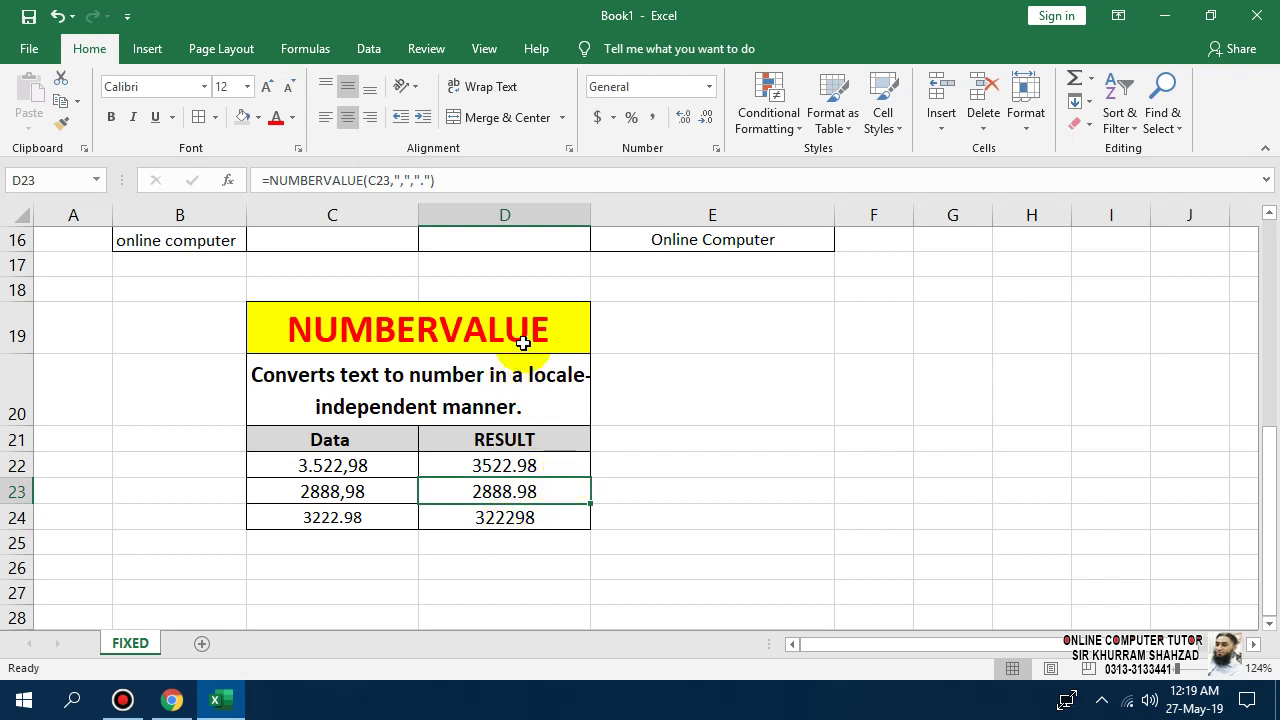
# Step: Copy the whole NUMBERVALUE table in C19:D24 and paste the duplicate starting at cell C28
pyautogui.moveTo(493, 313); pyautogui.dragTo(466, 509)
pyautogui.hotkey('ctrl', 'c')
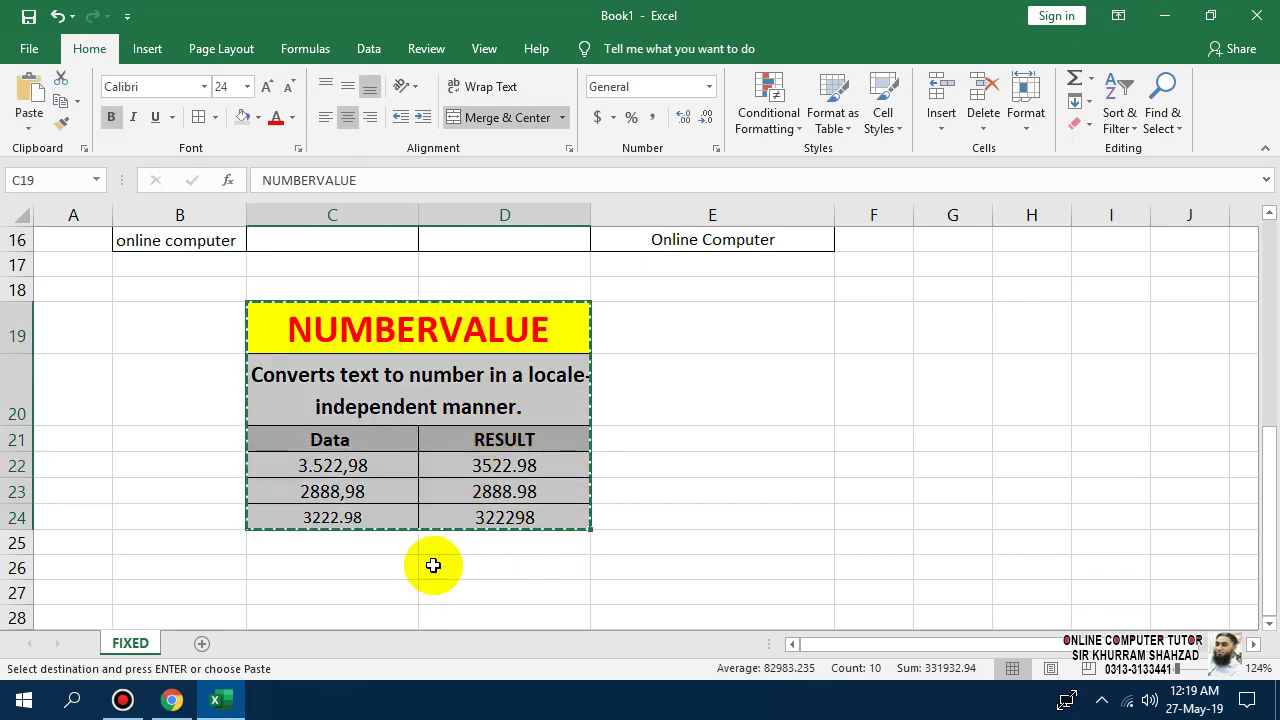
pyautogui.scroll(-2, 420, 560)
pyautogui.click(315, 388)
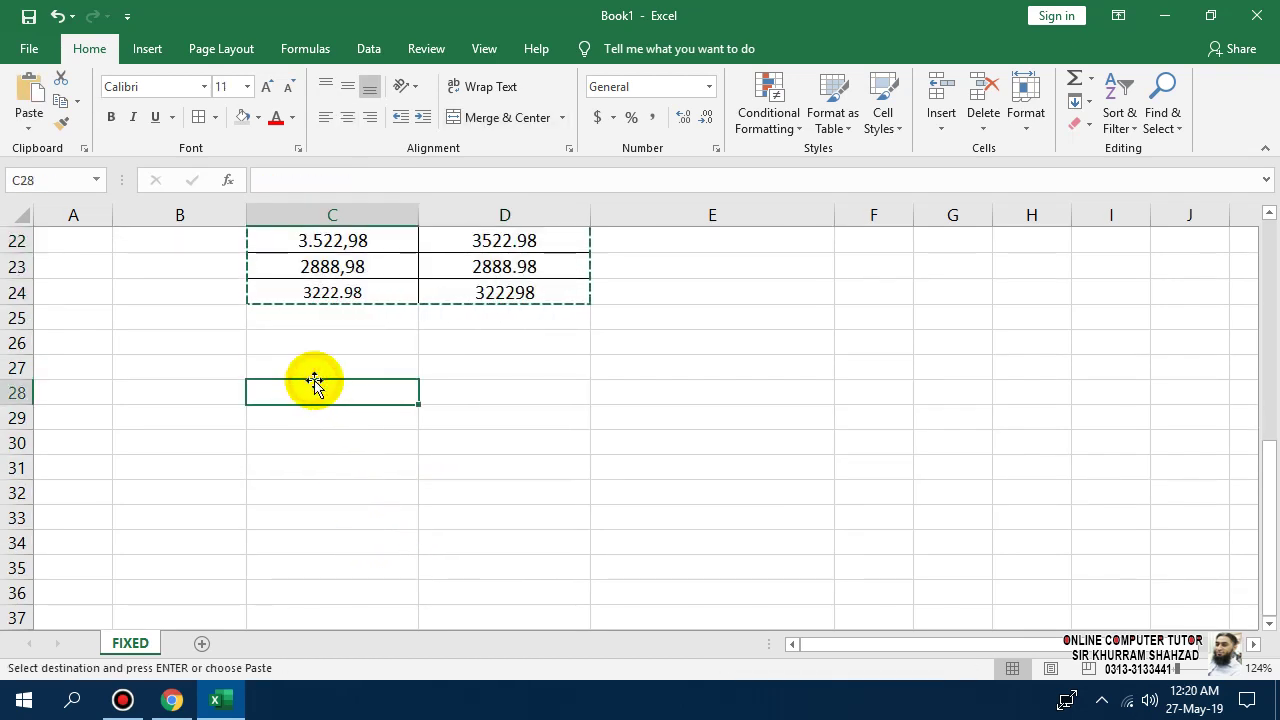
pyautogui.hotkey('ctrl', 'v')
# Step: Change the heading of the duplicated table in C28 to REPLACE
pyautogui.click(503, 426)
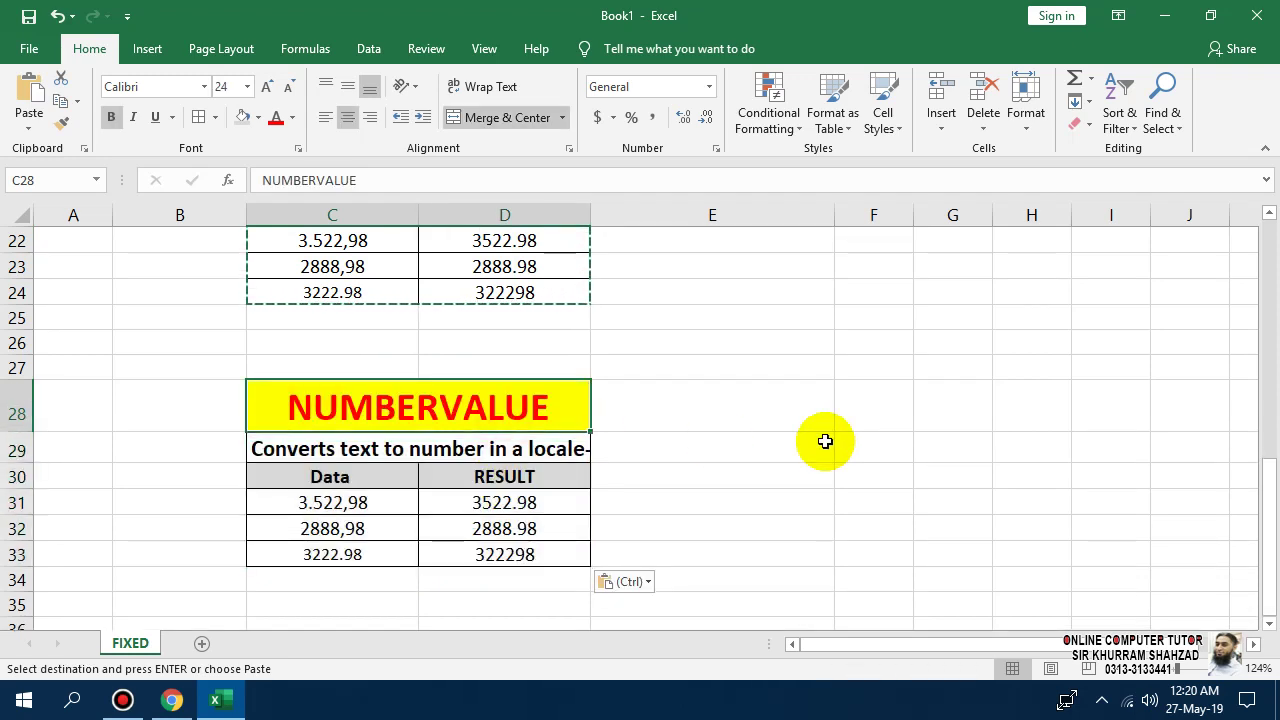
pyautogui.write('REPLACE')
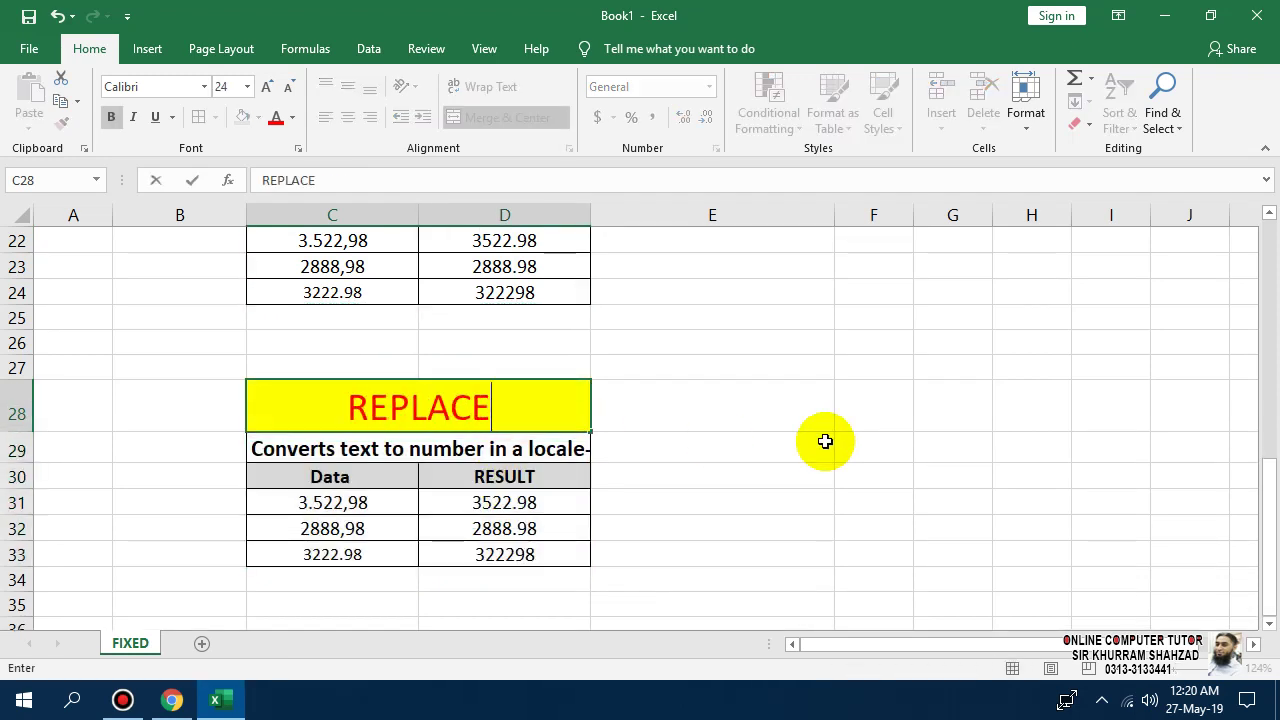
pyautogui.press('Return')
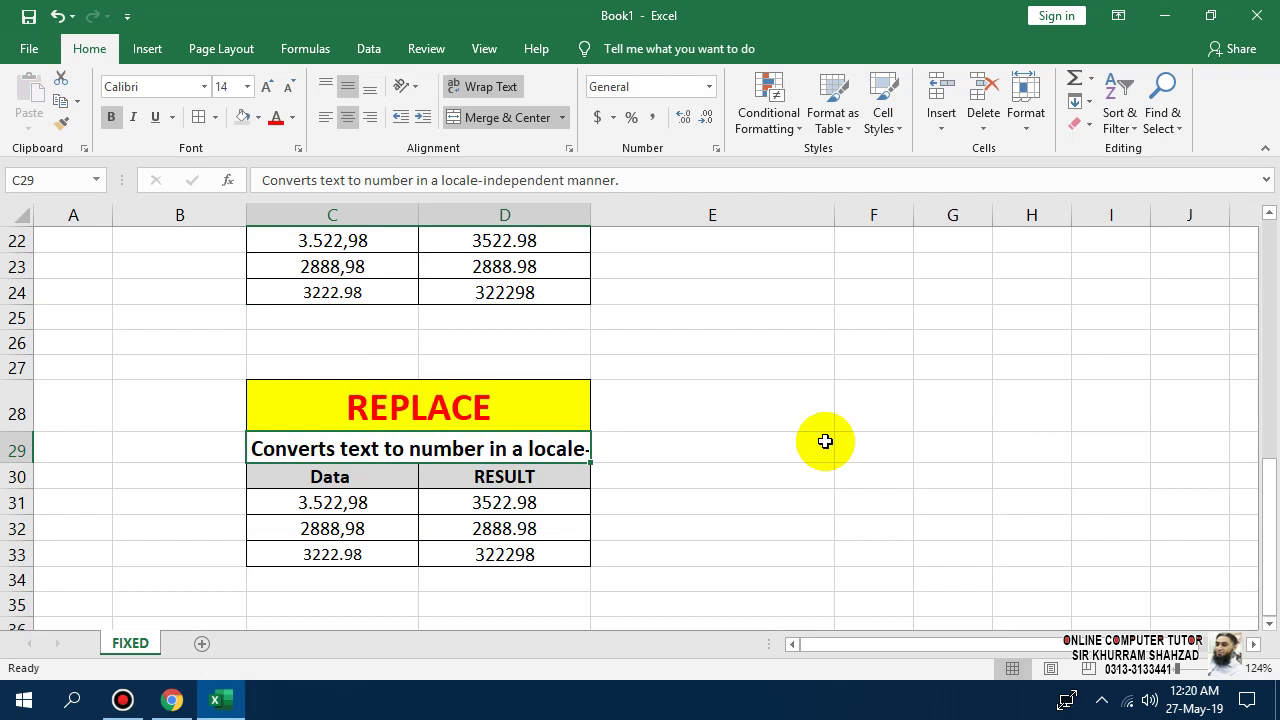